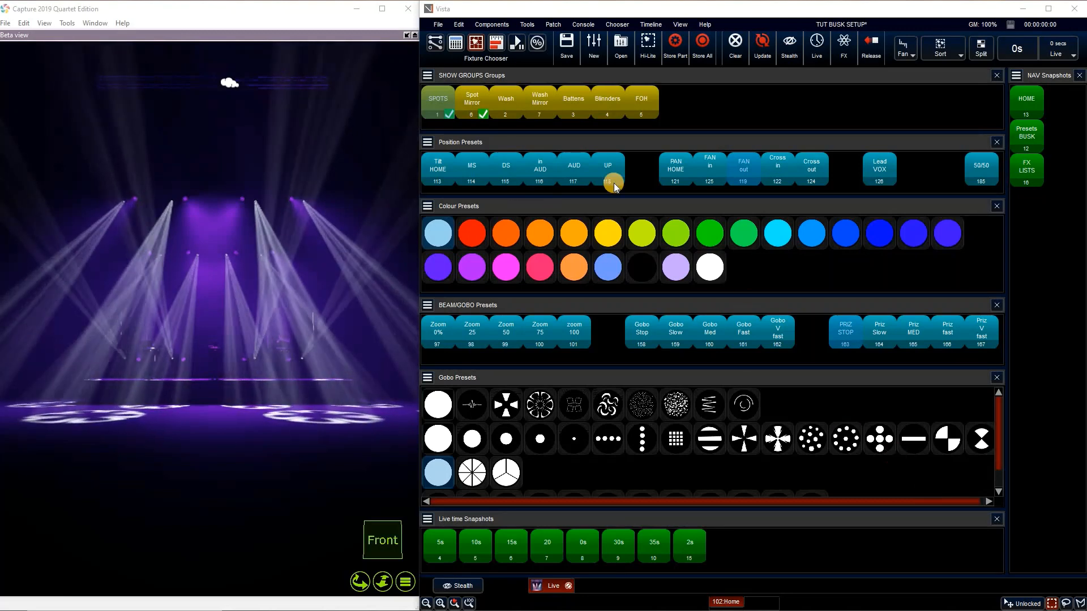
Apply the red colour preset and the Zoom 0% beam preset to the selected spots
{"action": "left_click", "coordinate": [472, 241]}
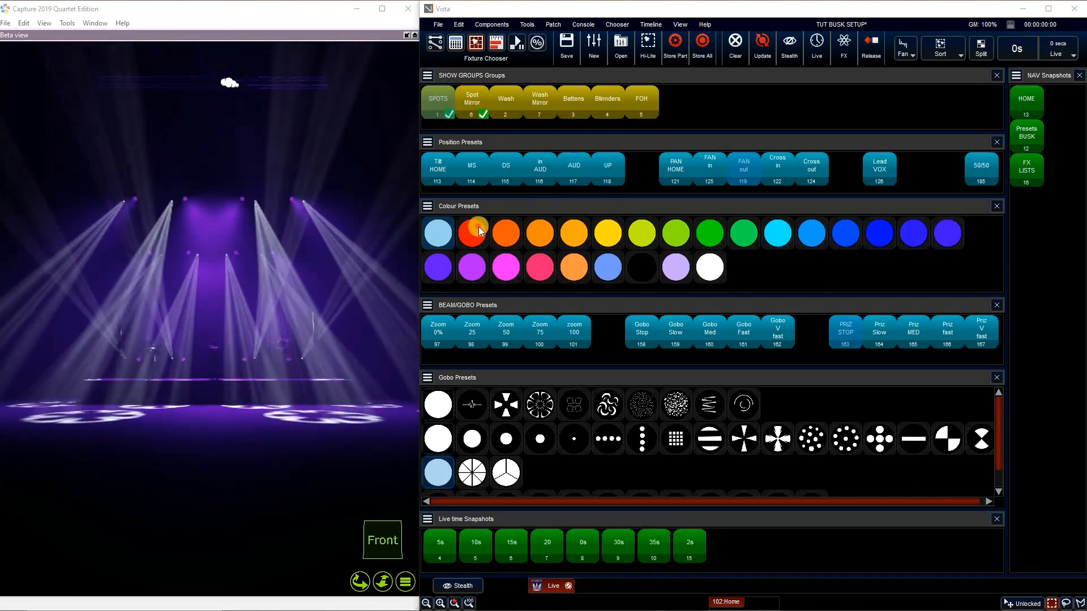
{"action": "left_click", "coordinate": [441, 333]}
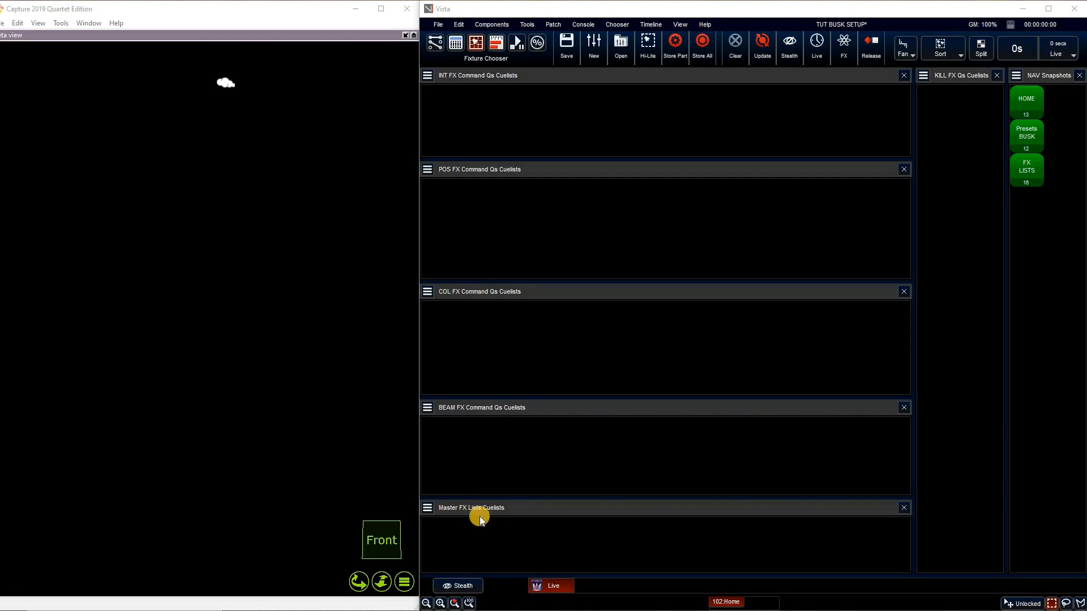
Create a new cuelist named "Spot Int Master Q list" in the Master FX Lists window
{"action": "right_click", "coordinate": [439, 529]}
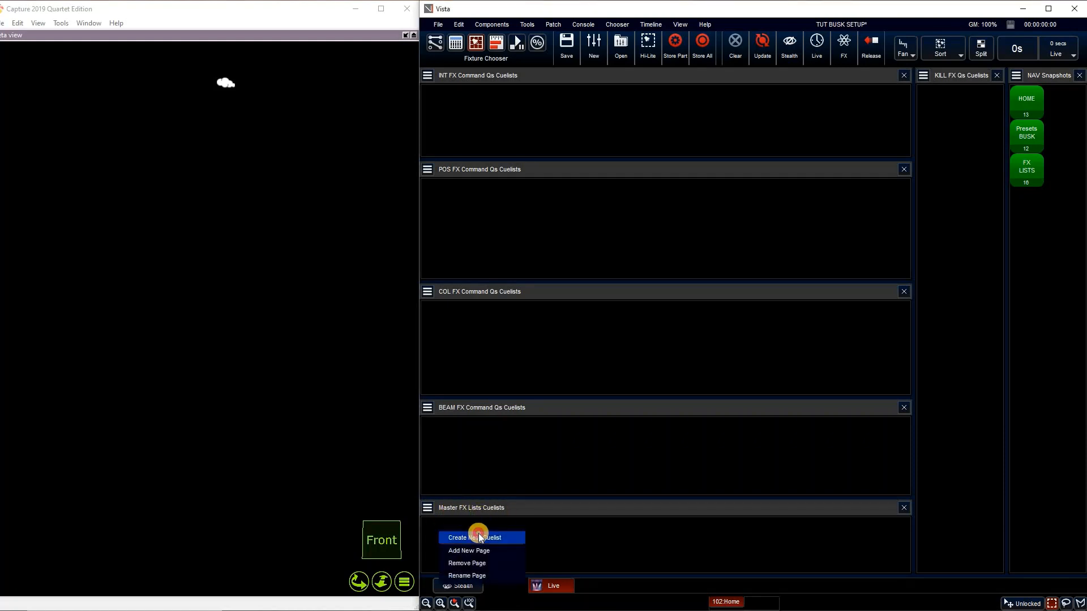
{"action": "left_click", "coordinate": [478, 537]}
{"action": "type", "text": "Spot "}
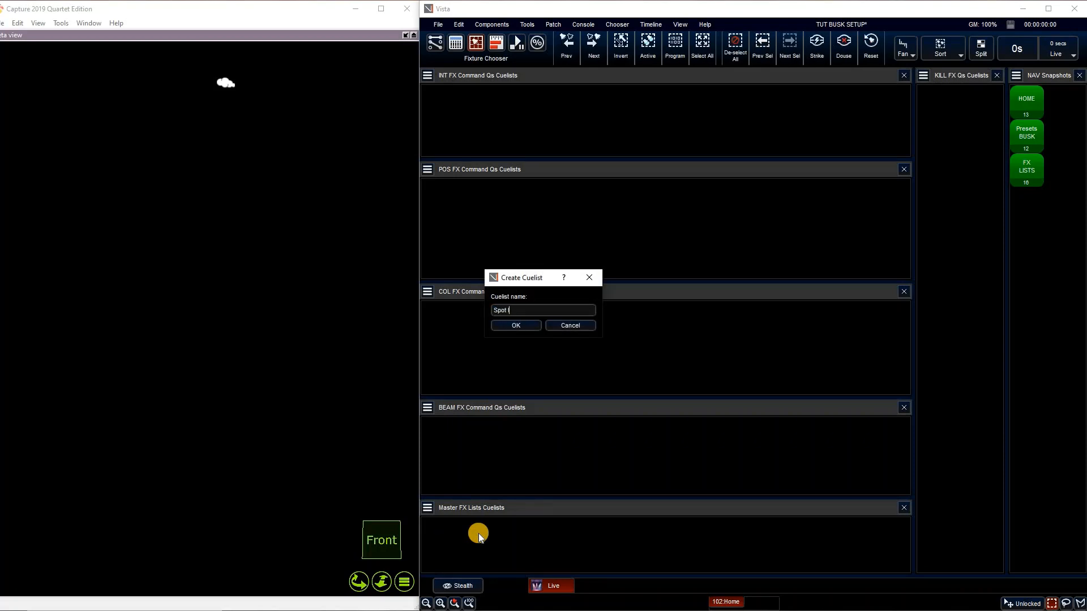
{"action": "type", "text": "Int Ma"}
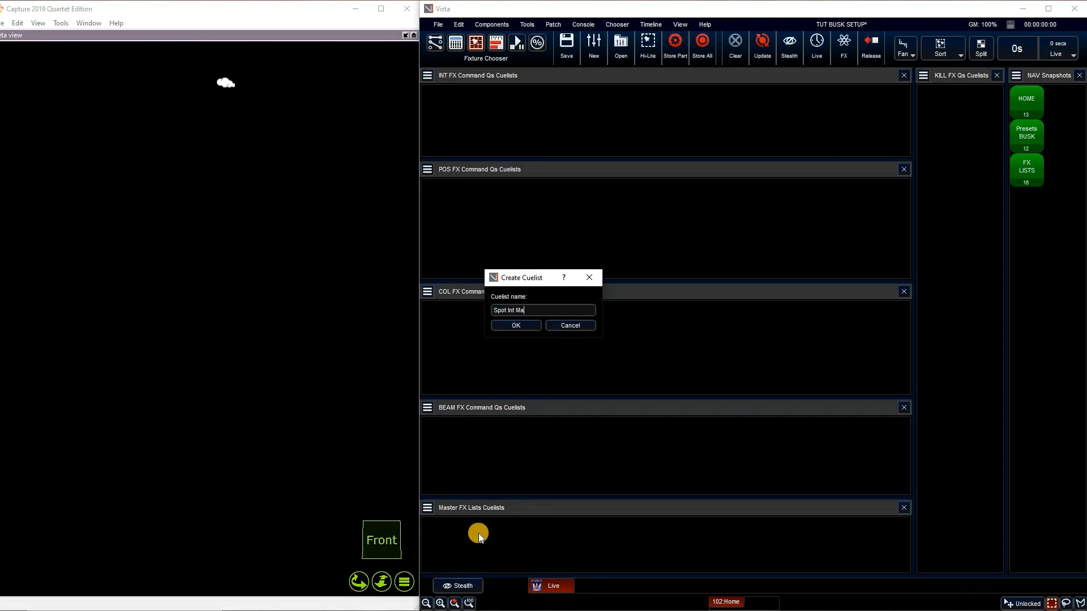
{"action": "type", "text": "ster Q list"}
{"action": "left_click", "coordinate": [517, 326]}
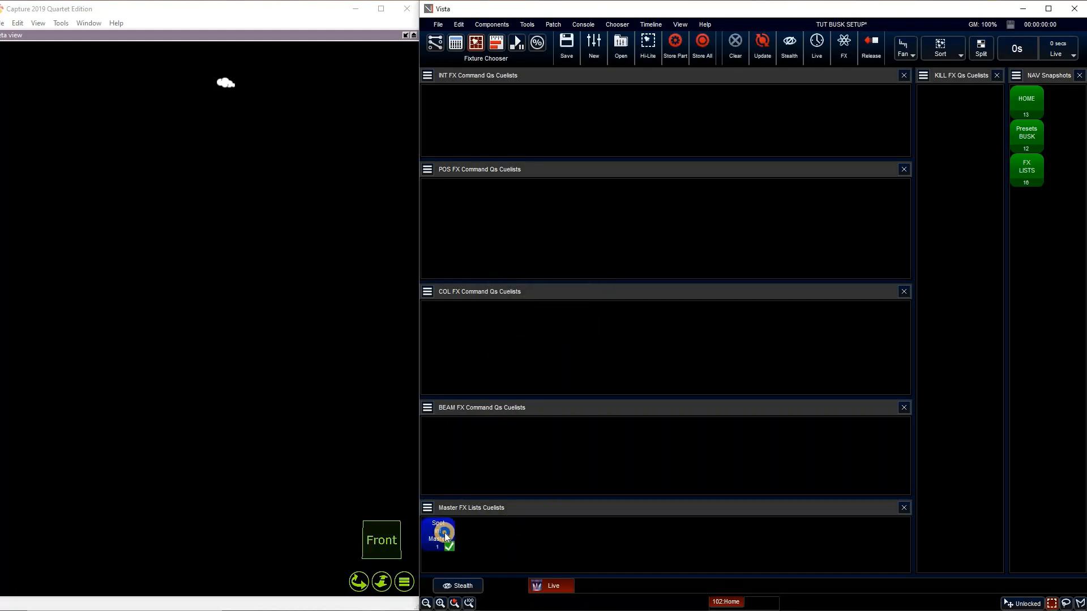
Open the Spot Int Master Q list for editing with the HOME layout and fit all fixtures in the chooser
{"action": "right_click", "coordinate": [444, 532]}
{"action": "left_click", "coordinate": [489, 385]}
{"action": "left_click", "coordinate": [1037, 100]}
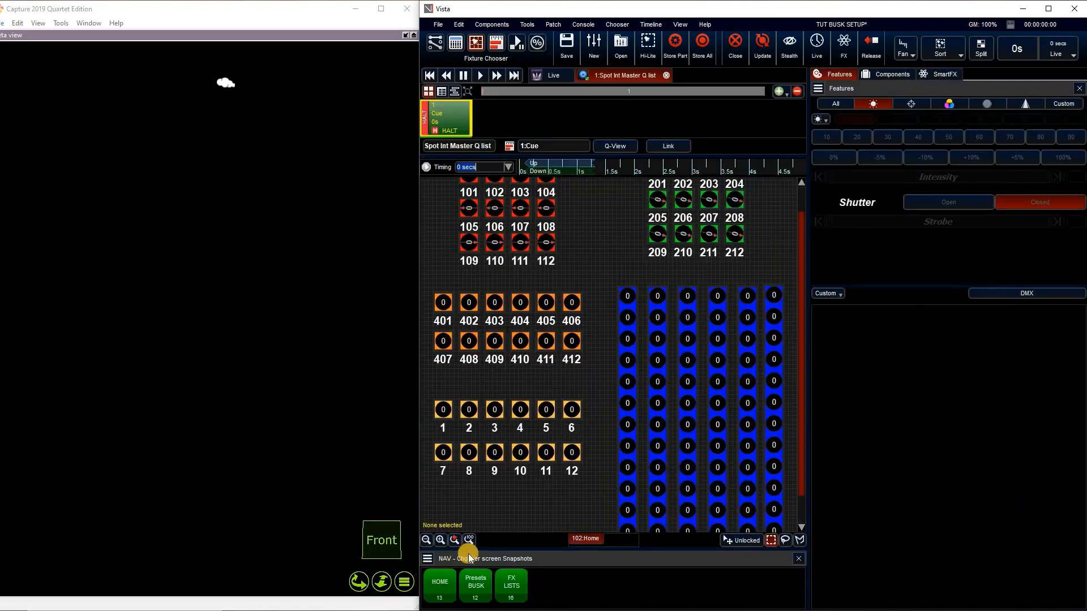
{"action": "left_click", "coordinate": [469, 540]}
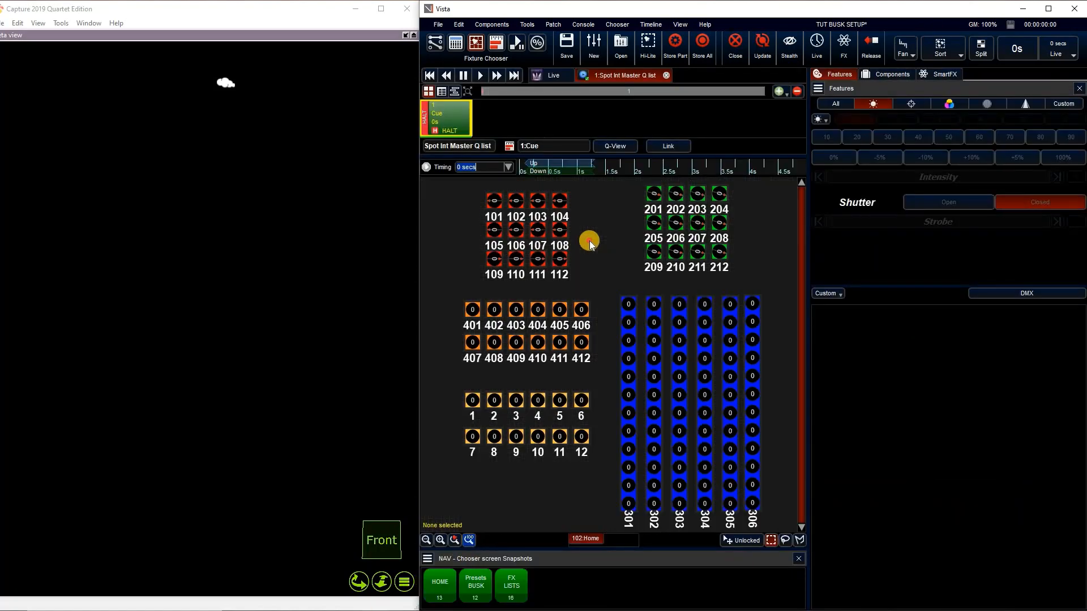
Examine the first cue's properties, including the options for resetting and saving show defaults
{"action": "right_click", "coordinate": [453, 111]}
{"action": "left_click", "coordinate": [487, 119]}
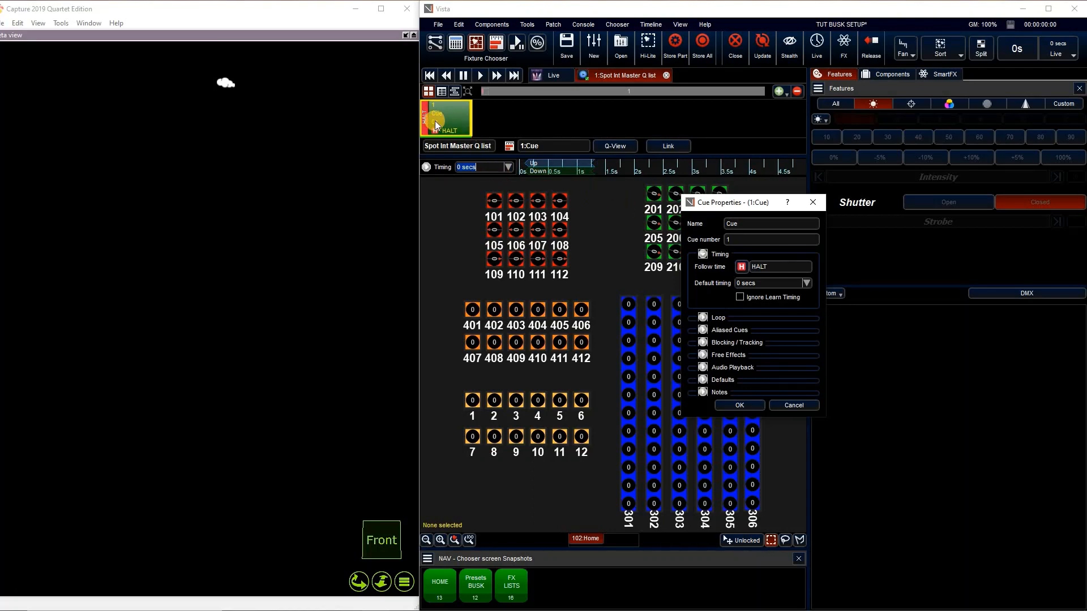
{"action": "left_click", "coordinate": [740, 403]}
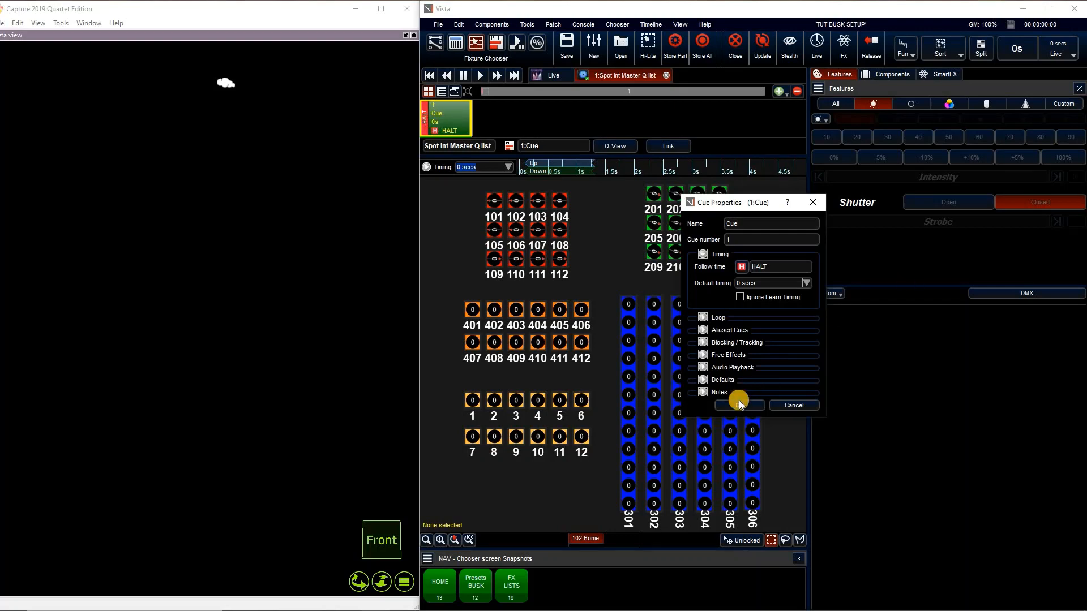
{"action": "left_click", "coordinate": [703, 379]}
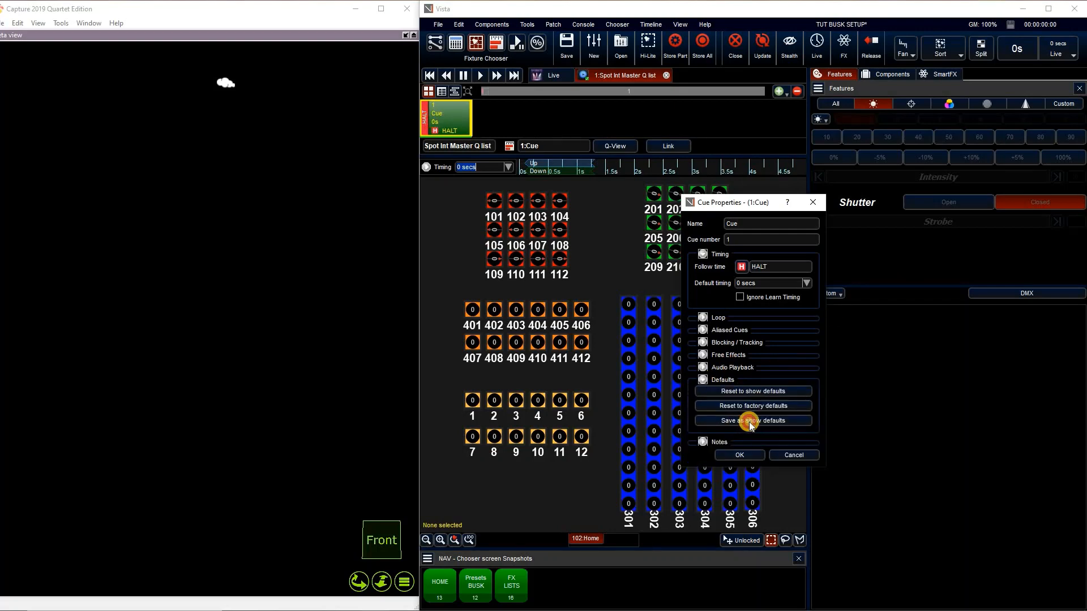
{"action": "left_click", "coordinate": [739, 456]}
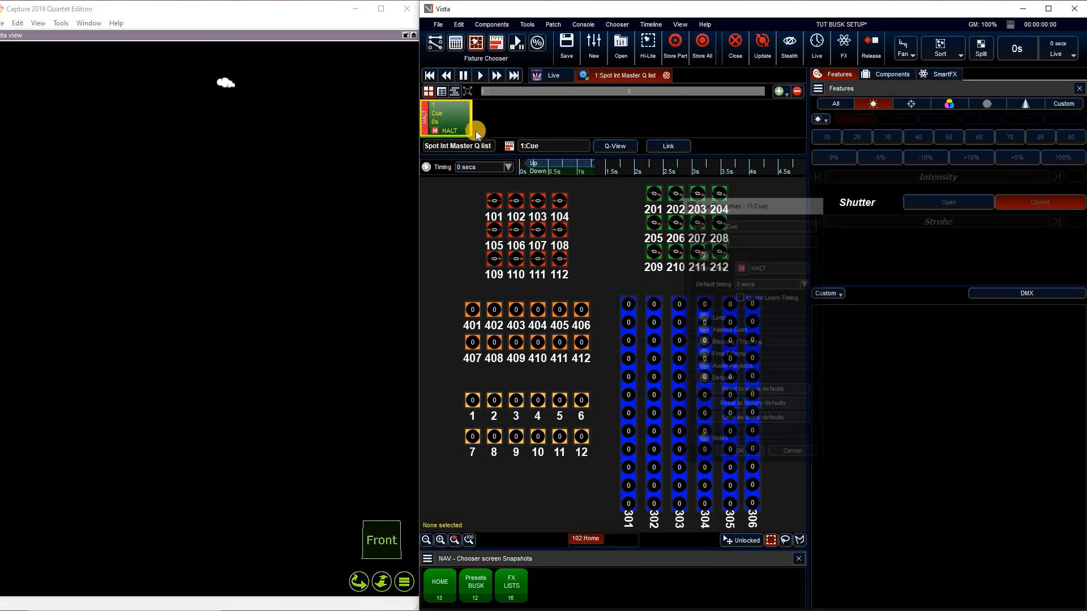
Set Exclude from store to On in the cuelist's properties, and check the fader auto play and timing options
{"action": "right_click", "coordinate": [459, 120]}
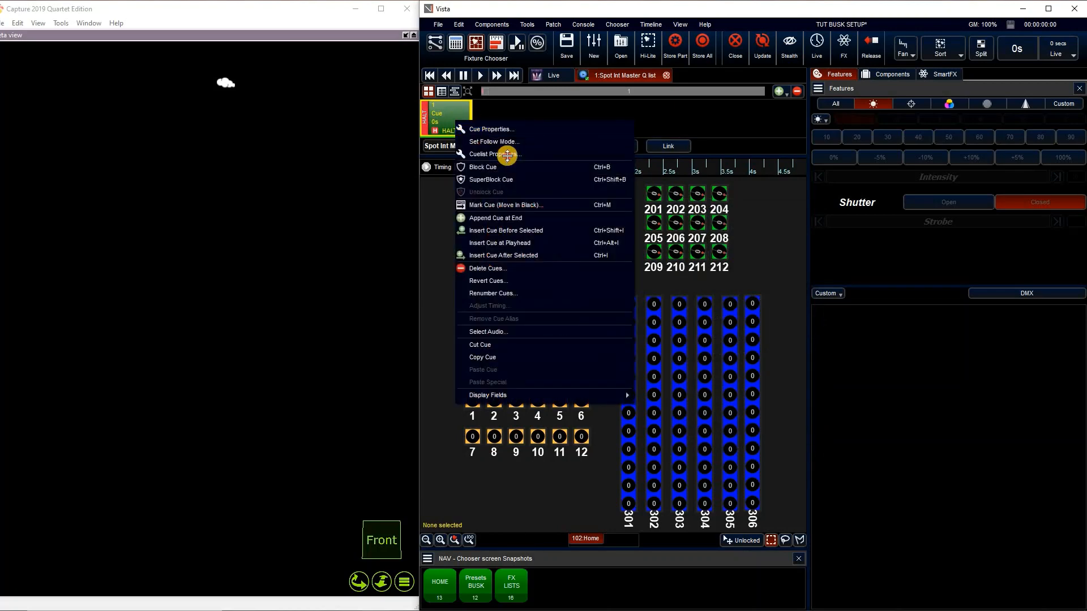
{"action": "left_click", "coordinate": [507, 154]}
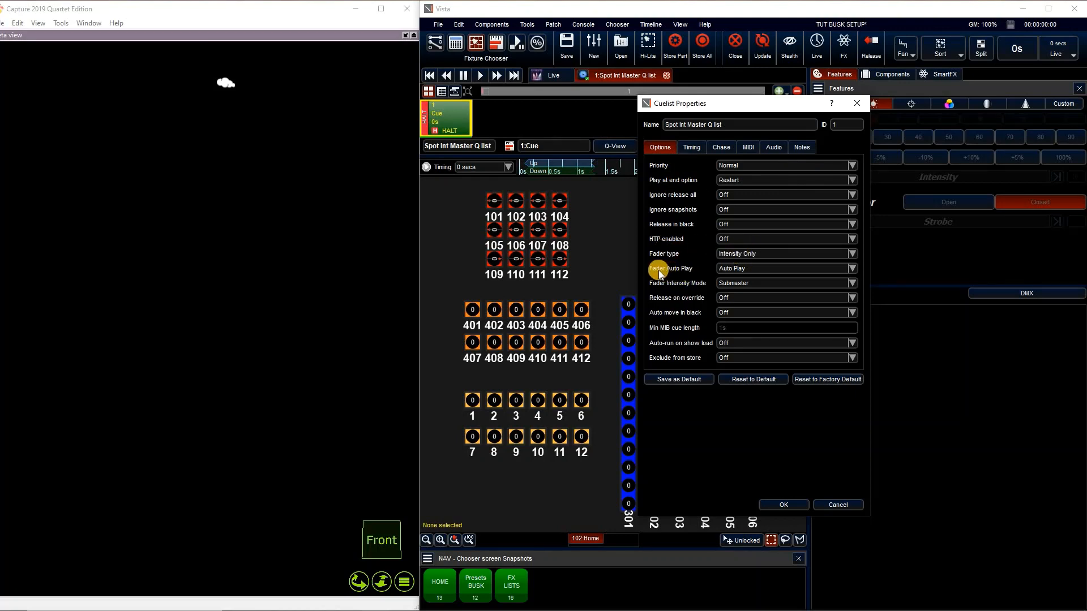
{"action": "left_click", "coordinate": [756, 271]}
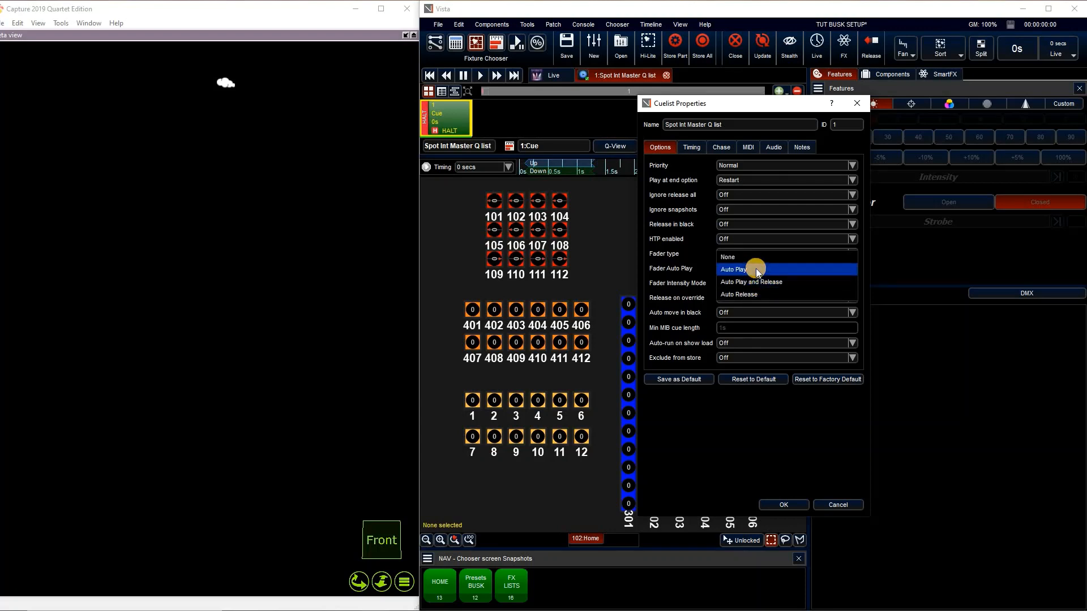
{"action": "left_click", "coordinate": [788, 236]}
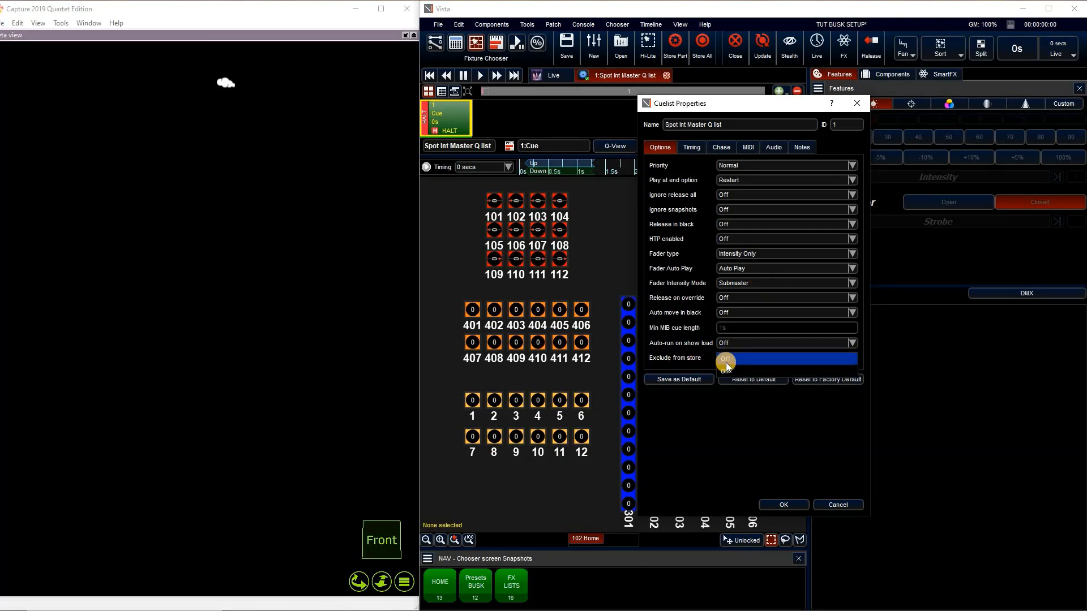
{"action": "left_click", "coordinate": [726, 363]}
{"action": "left_click", "coordinate": [735, 371]}
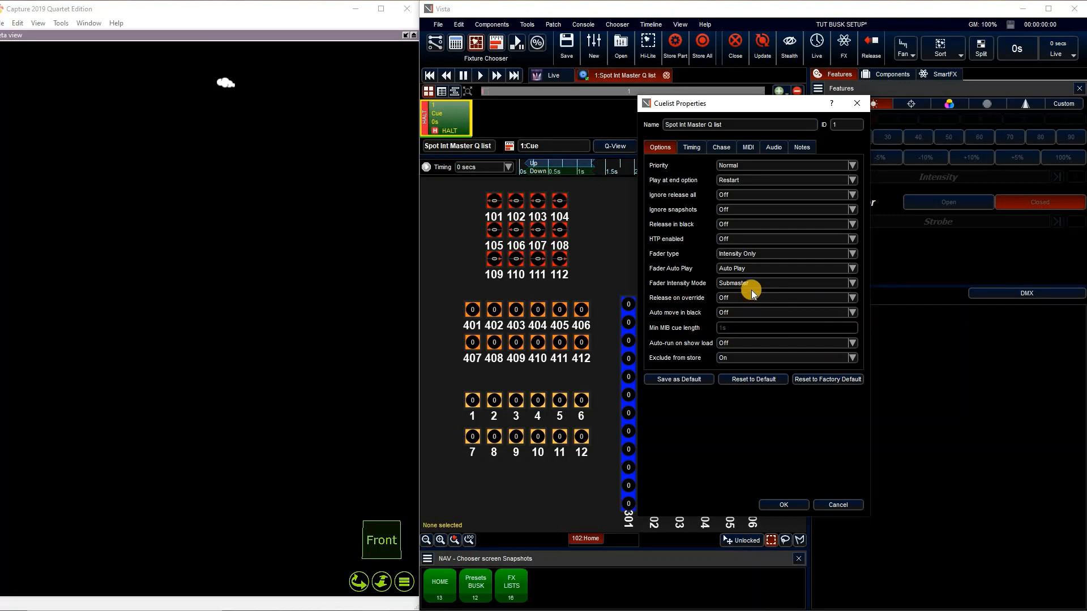
{"action": "left_click", "coordinate": [691, 147]}
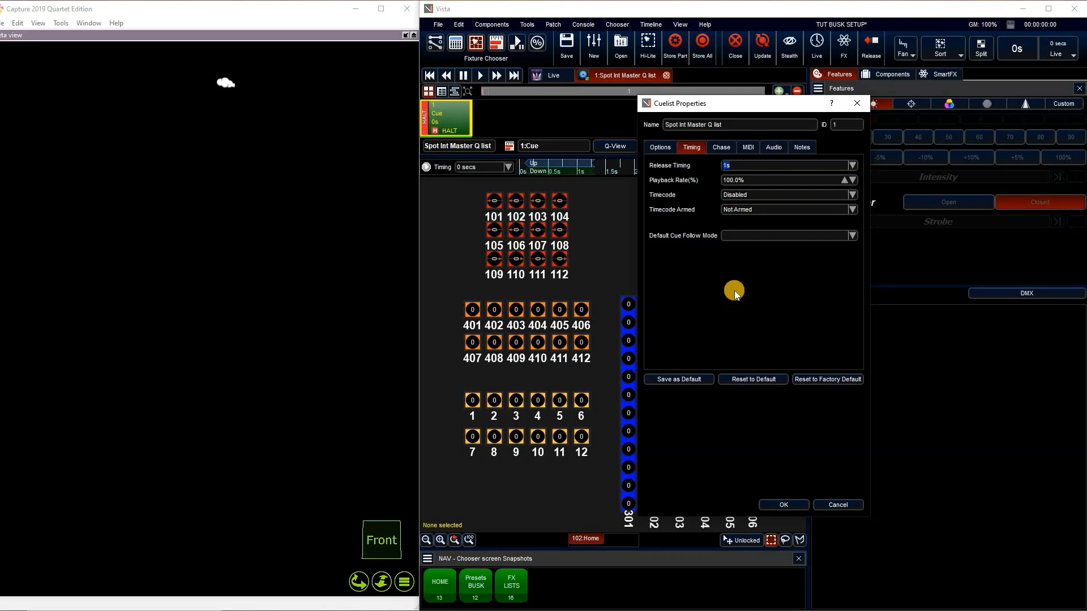
{"action": "left_click", "coordinate": [794, 509]}
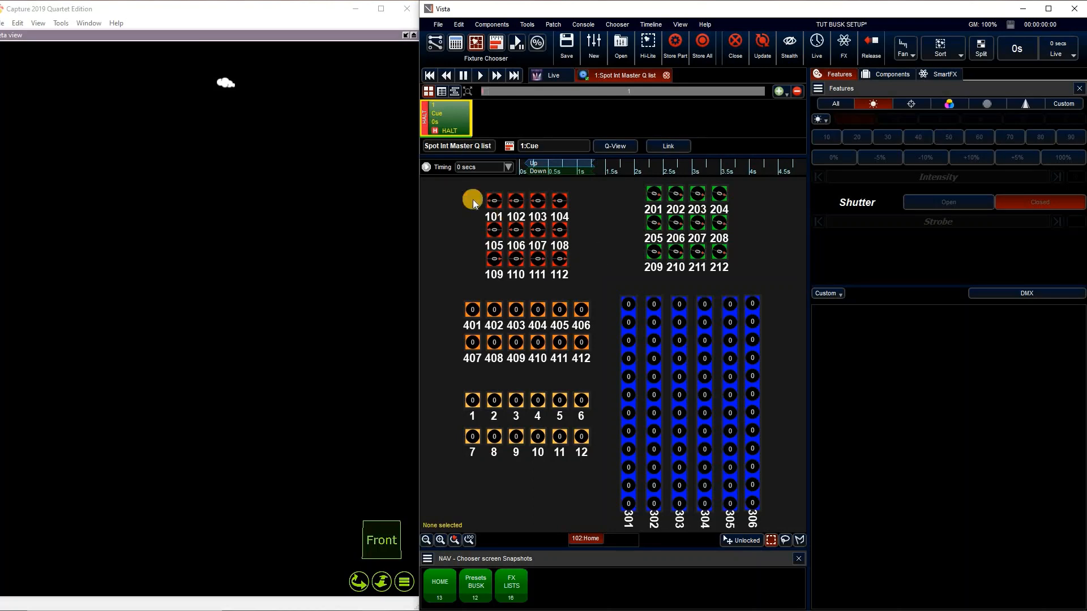
Set spots 101–112 to 100 intensity in the first cue and apply the DS position preset to them in Live
{"action": "left_click_drag", "start_coordinate": [591, 275], "coordinate": [589, 274]}
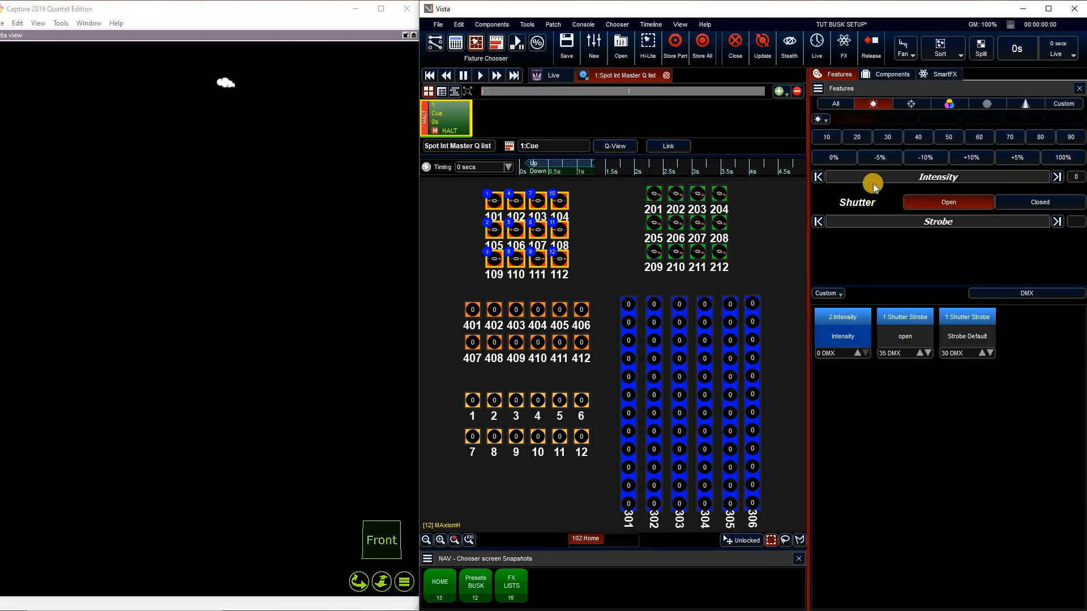
{"action": "left_click", "coordinate": [1057, 177]}
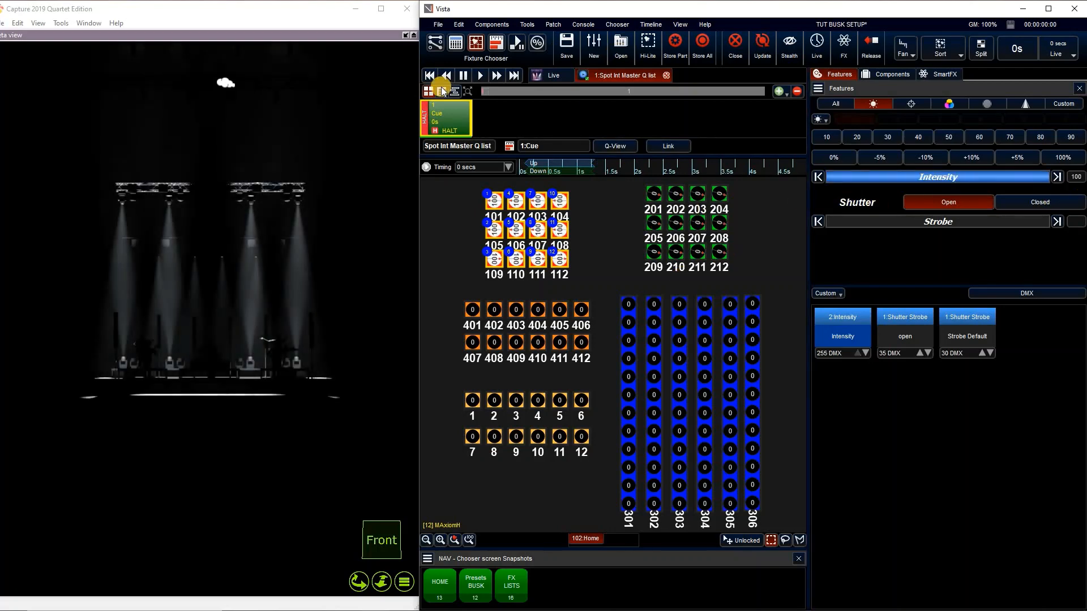
{"action": "left_click", "coordinate": [552, 77]}
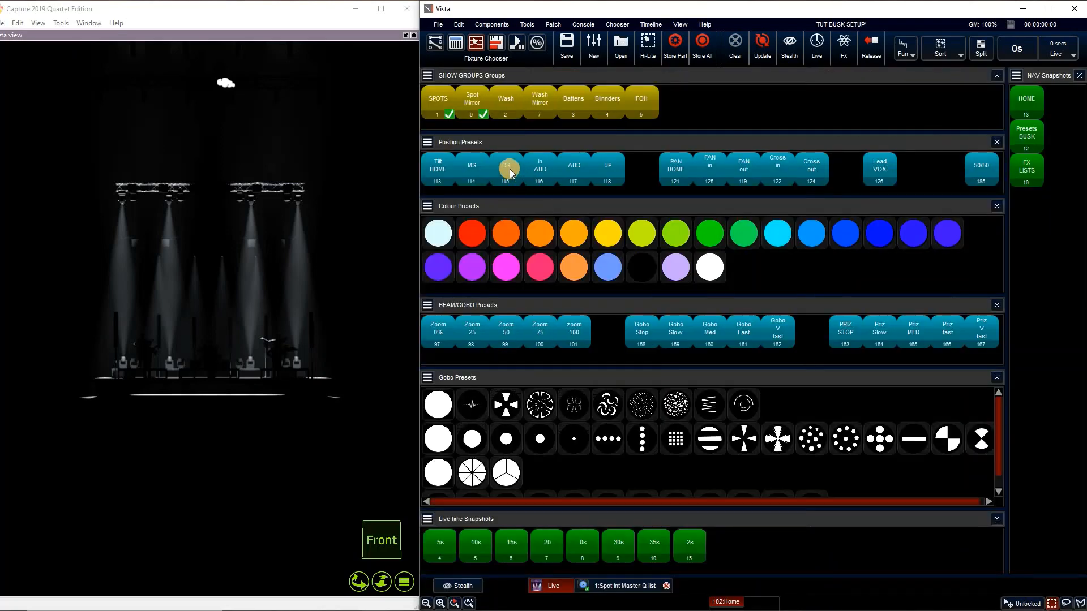
{"action": "left_click", "coordinate": [511, 169]}
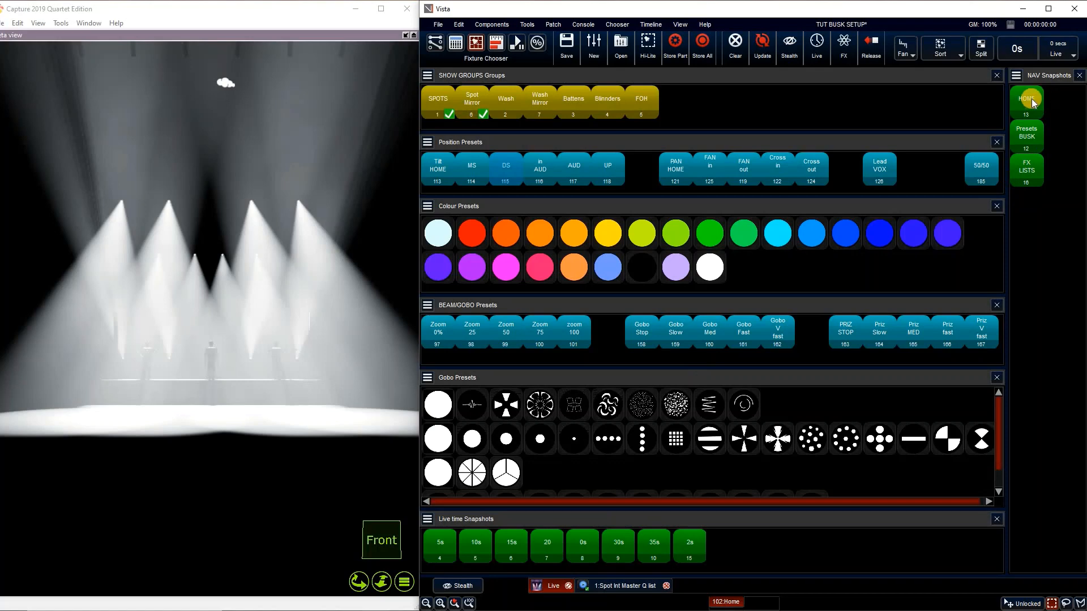
Compare the timeline contents of Live with those of the Spot Int Master Q list
{"action": "left_click", "coordinate": [498, 56]}
{"action": "left_click", "coordinate": [496, 44]}
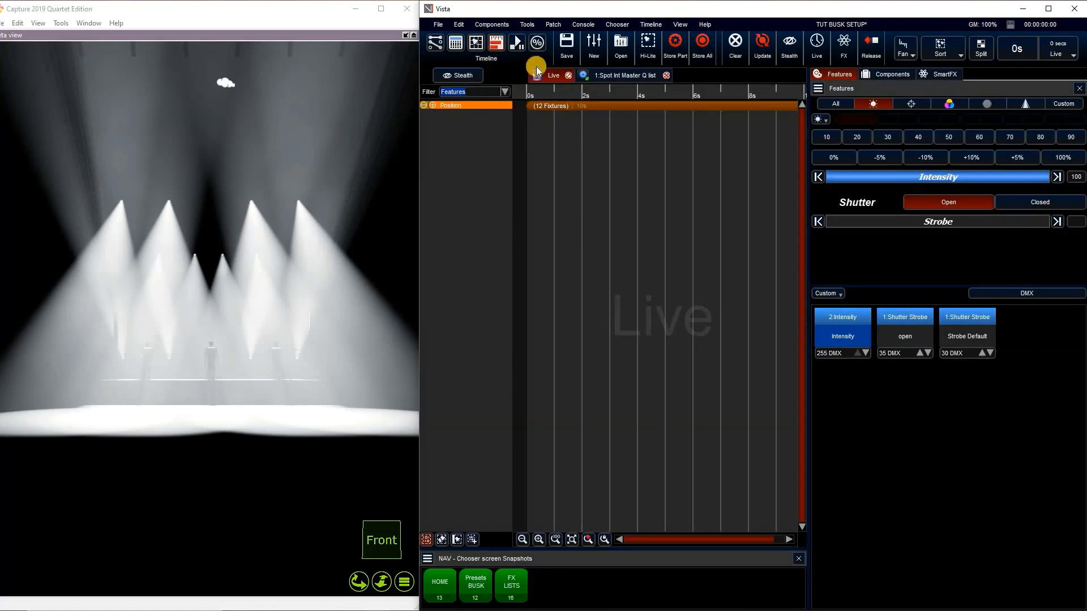
{"action": "left_click", "coordinate": [625, 75]}
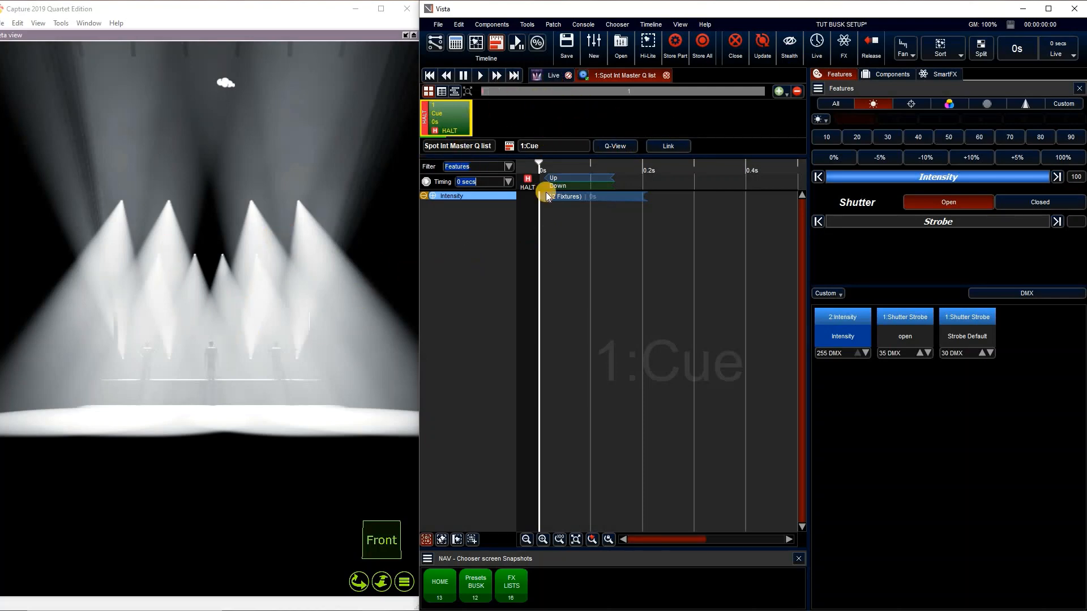
{"action": "left_click", "coordinate": [539, 79]}
{"action": "left_click", "coordinate": [632, 74]}
Return to the fixture layout and rename the first cue as "Spot on"
{"action": "left_click", "coordinate": [484, 50]}
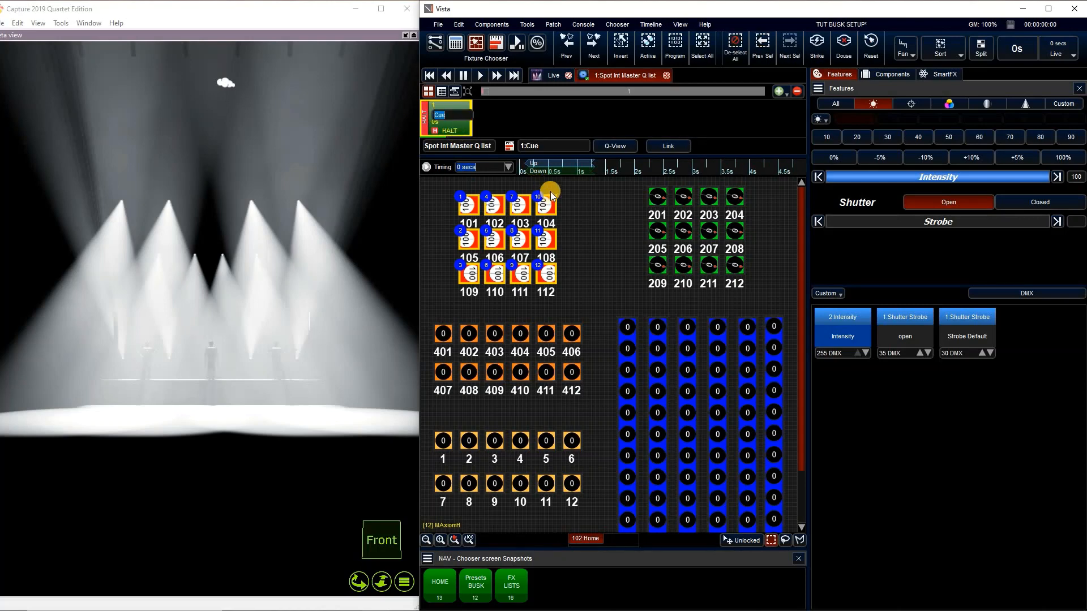
{"action": "type", "text": "Spot on"}
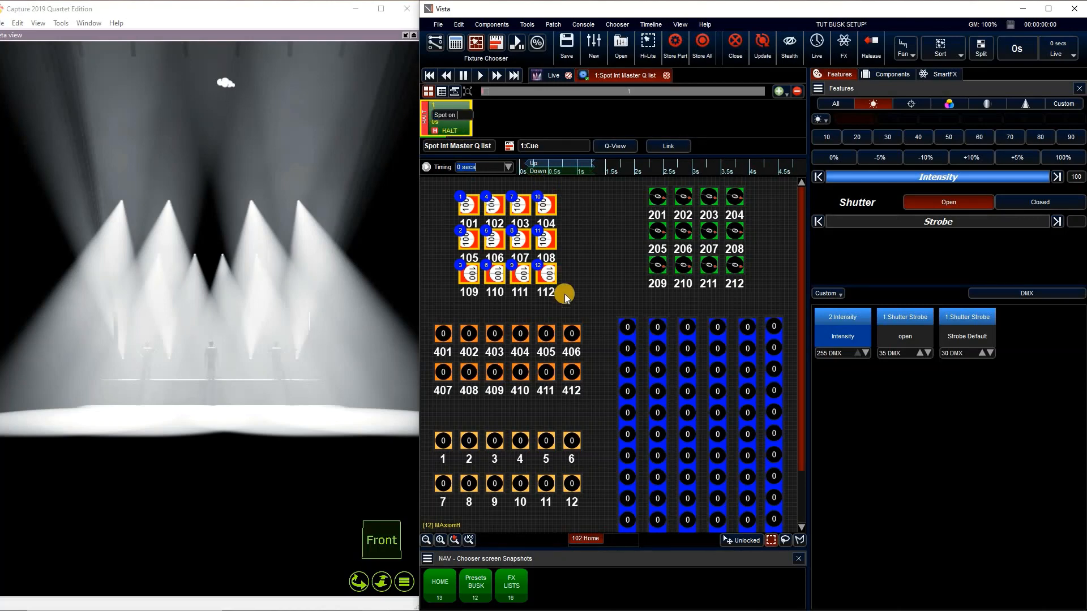
{"action": "key", "text": "Return"}
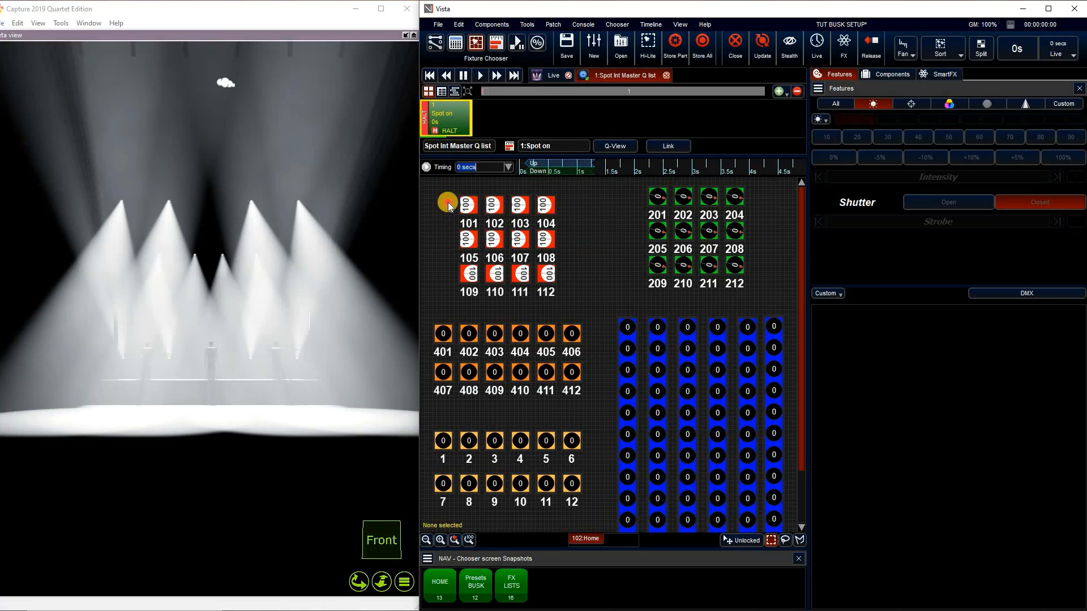
Select spots 101–112 row by row in numerical order and add a second cue to the cuelist
{"action": "left_click_drag", "start_coordinate": [448, 202], "coordinate": [571, 220]}
{"action": "left_click_drag", "start_coordinate": [471, 282], "coordinate": [630, 286]}
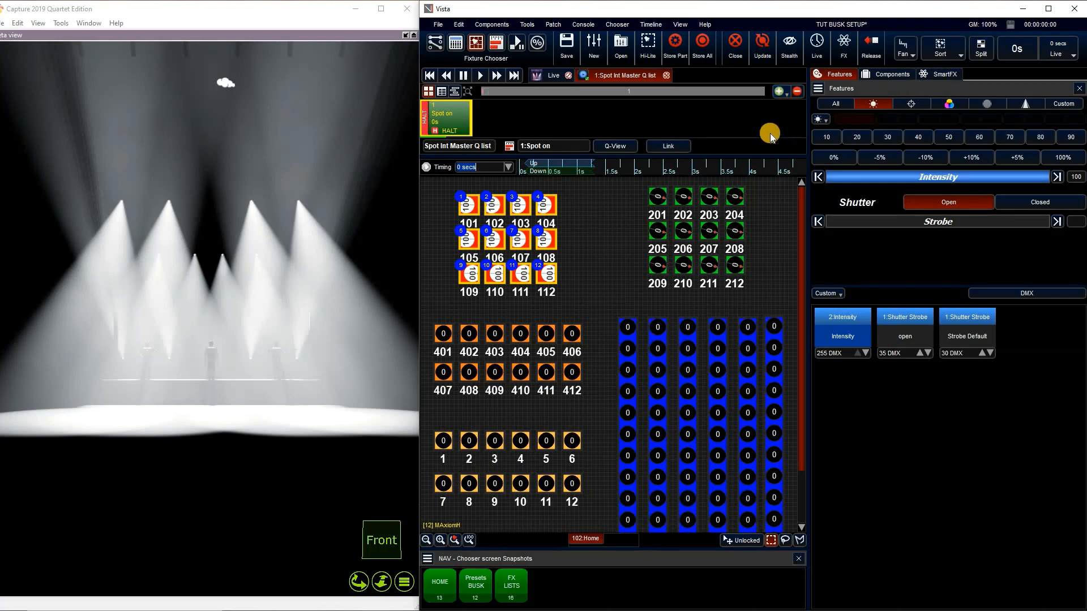
{"action": "left_click", "coordinate": [777, 92]}
{"action": "left_click", "coordinate": [776, 92]}
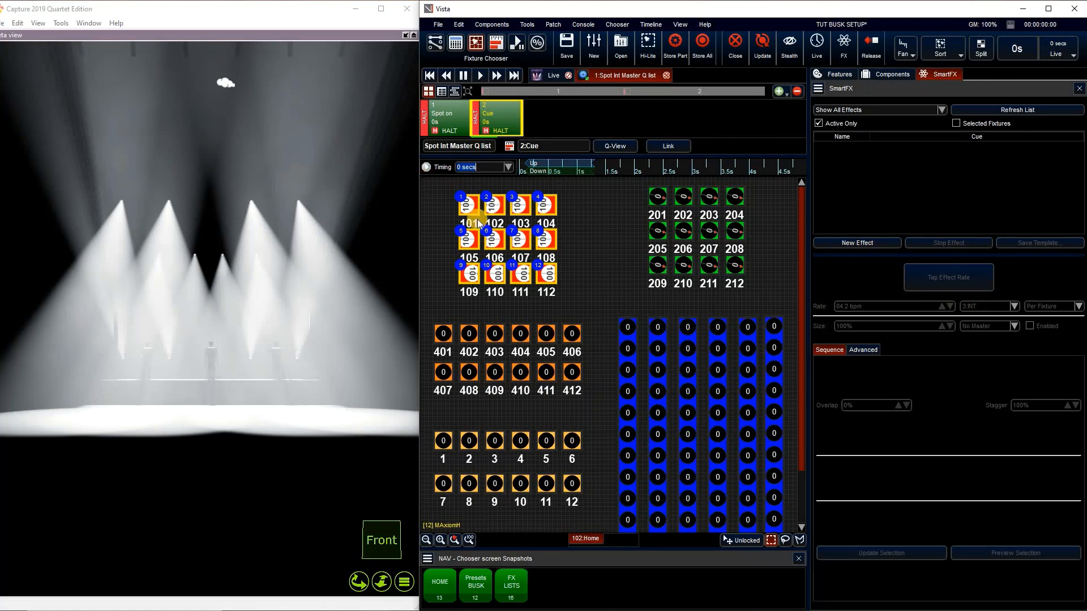
Create an Intensity wave effect on the selected spots in the second cue
{"action": "left_click", "coordinate": [858, 244]}
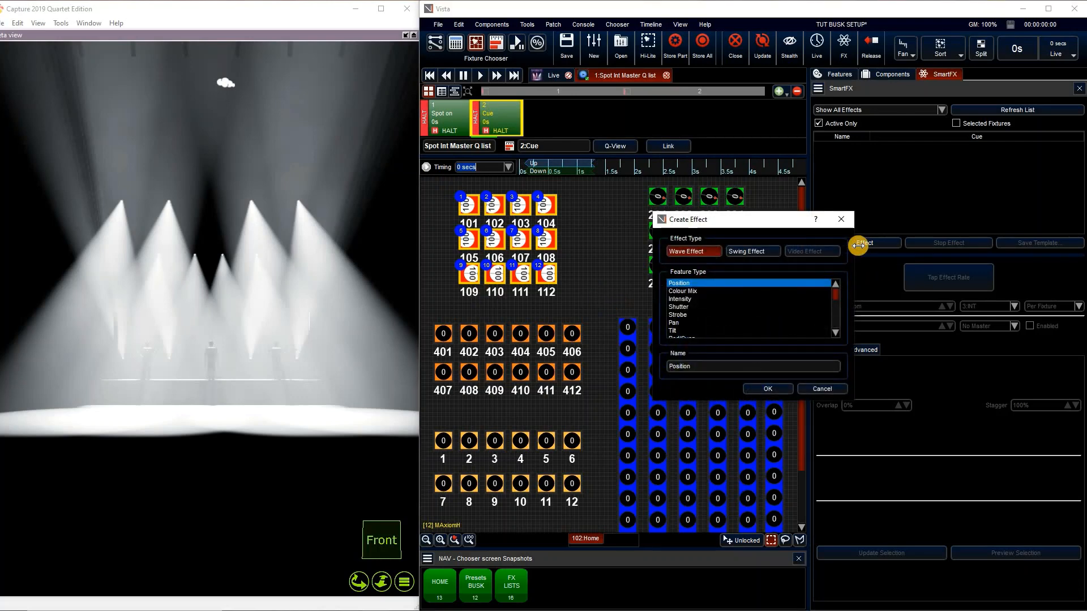
{"action": "left_click", "coordinate": [777, 389]}
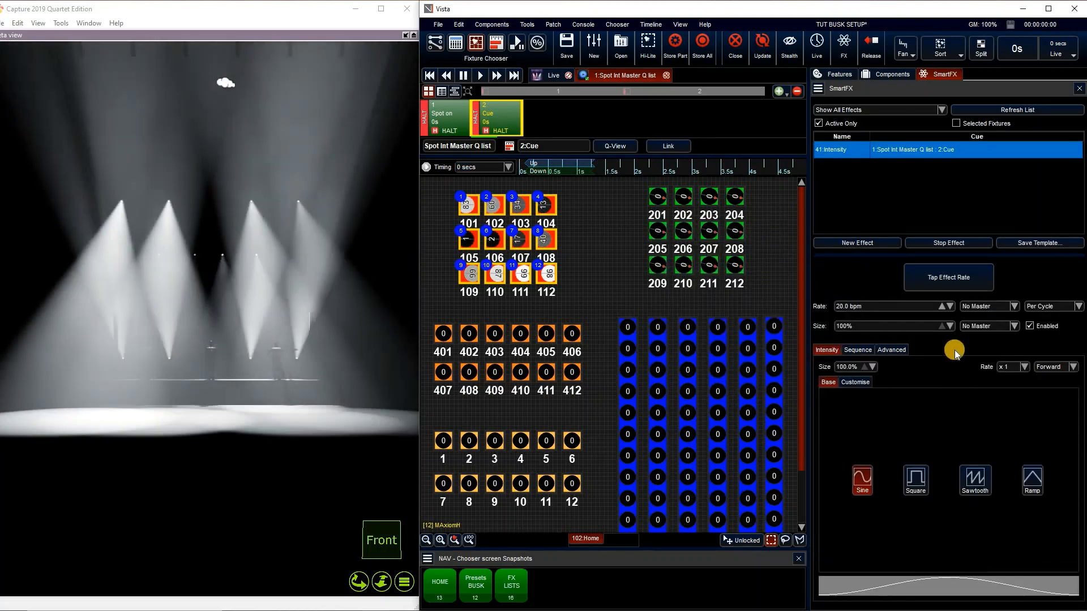
{"action": "left_click", "coordinate": [995, 307]}
{"action": "left_click", "coordinate": [973, 308]}
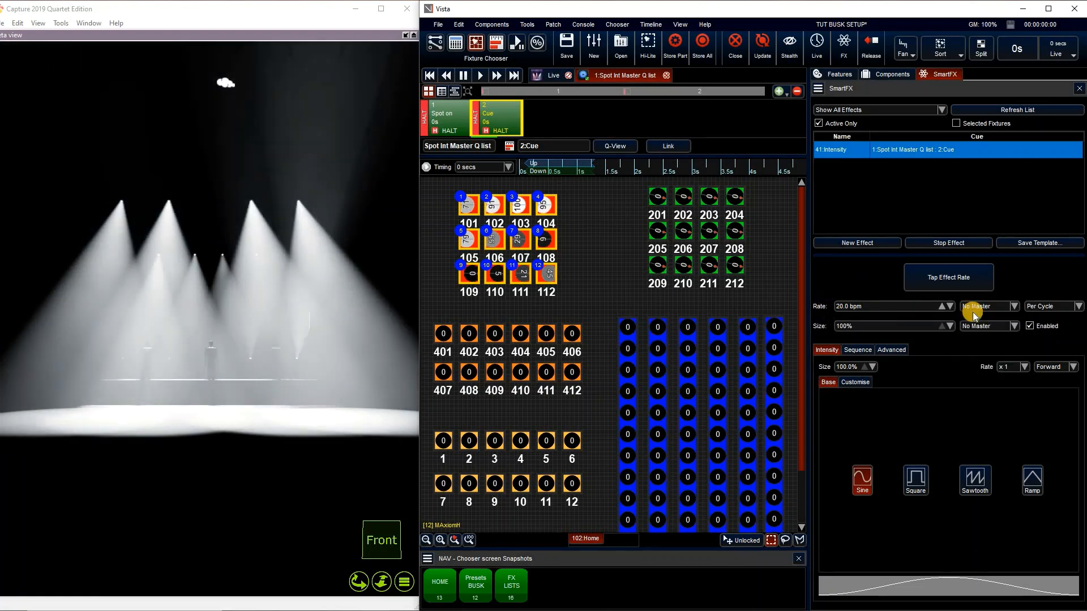
{"action": "left_click", "coordinate": [995, 308]}
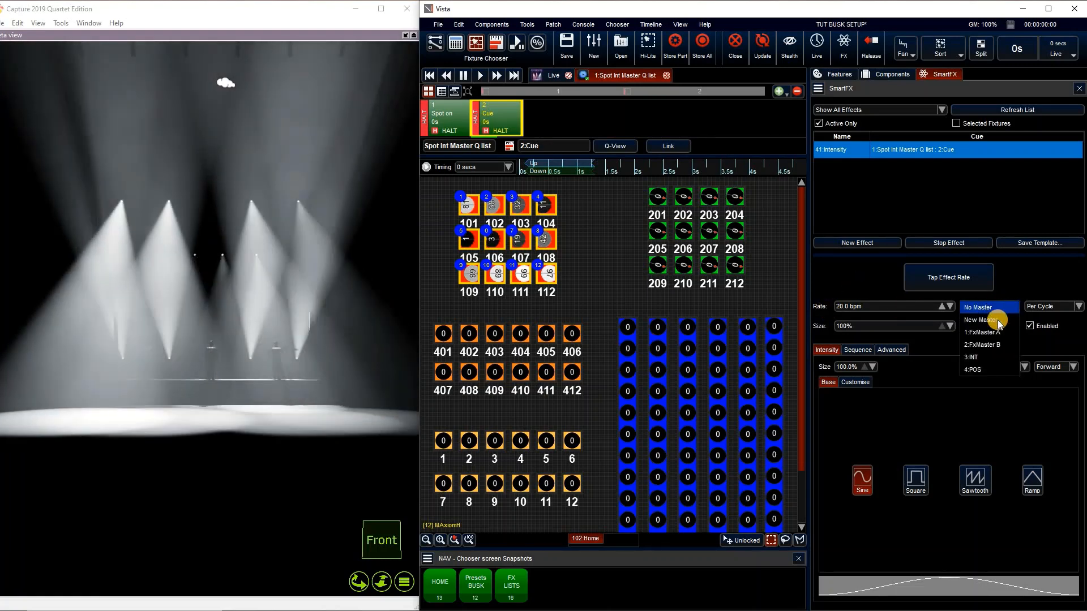
{"action": "left_click", "coordinate": [999, 321]}
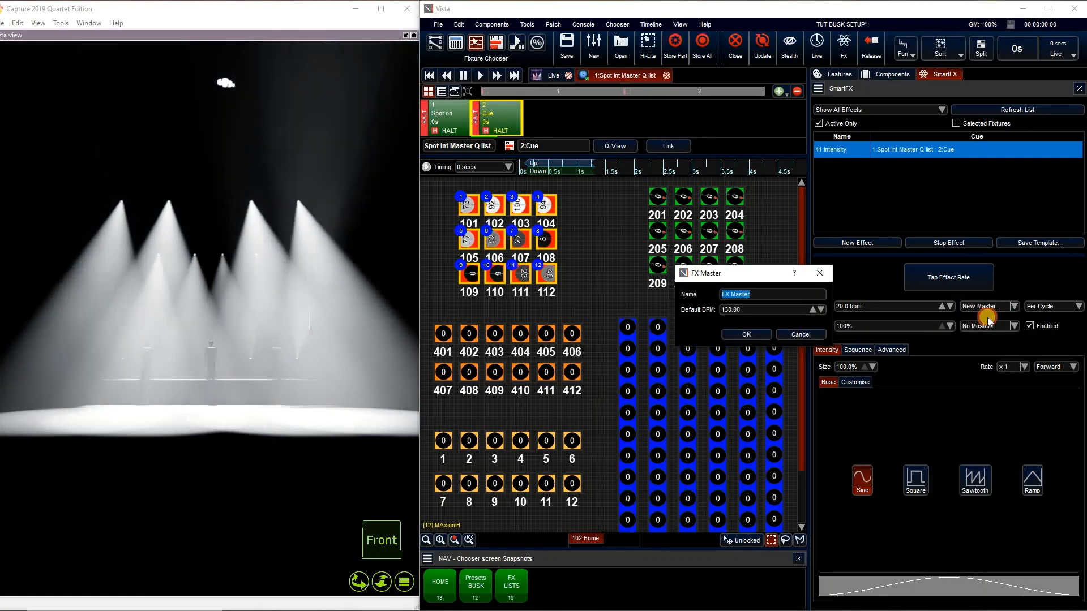
{"action": "key", "text": "Escape"}
Assign FX master 3:INT to the effect's rate and list all FX masters in the console layout
{"action": "left_click", "coordinate": [991, 307]}
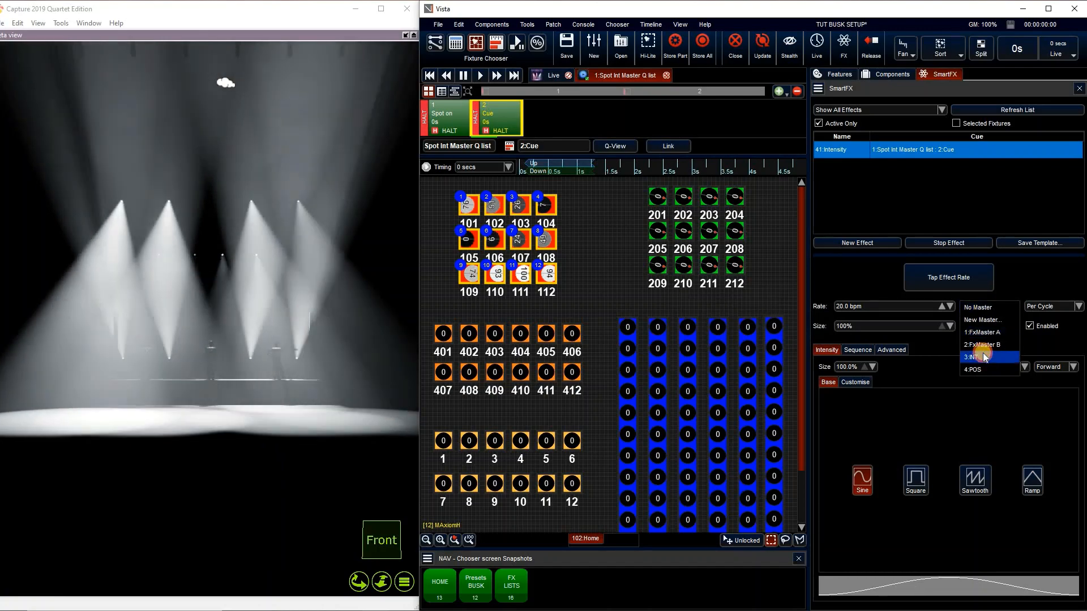
{"action": "left_click", "coordinate": [455, 45]}
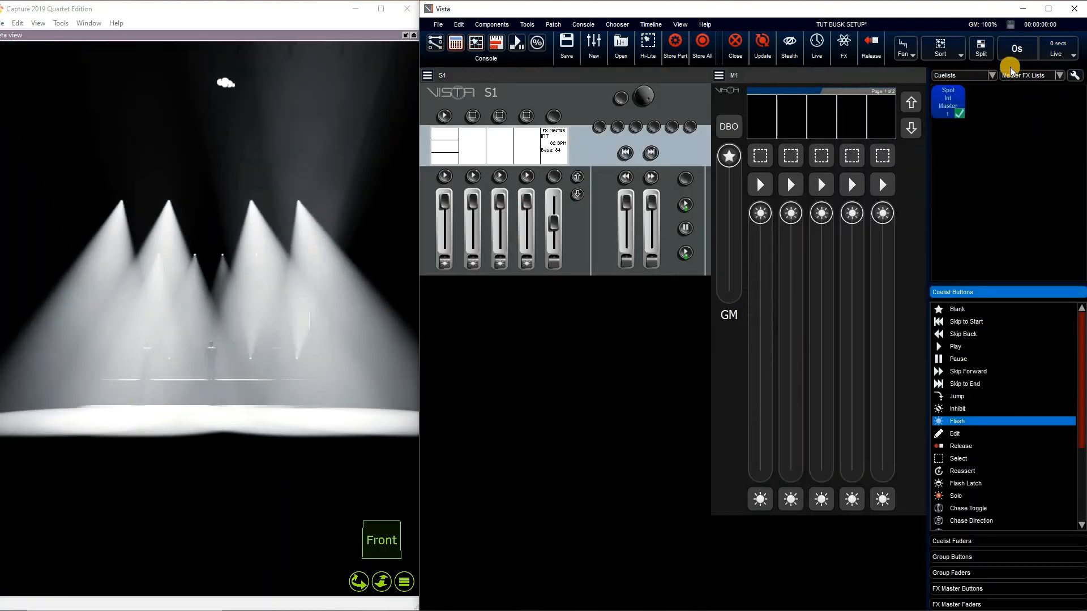
{"action": "left_click", "coordinate": [980, 70]}
{"action": "left_click", "coordinate": [954, 126]}
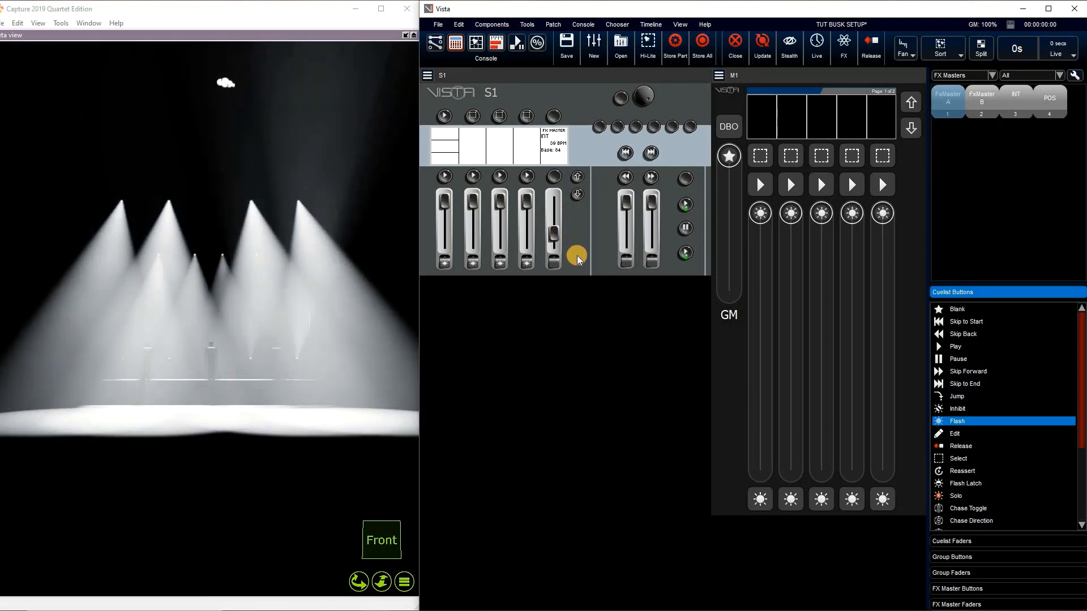
Return to the fixture layout and compare the effect's Per Fixture and Per Cycle rate modes, finishing on Per Cycle
{"action": "left_click", "coordinate": [478, 43]}
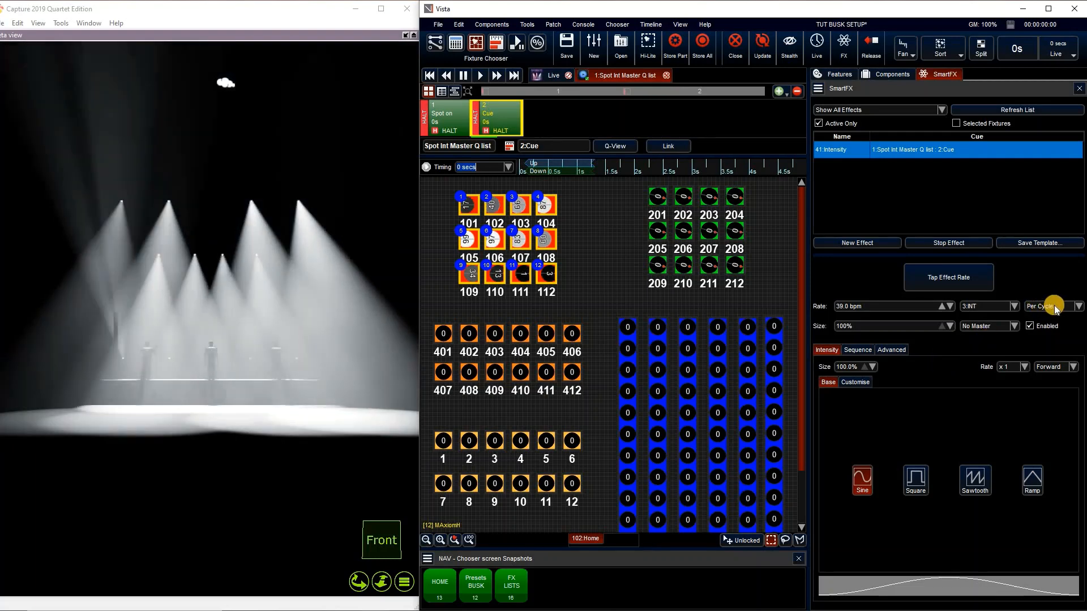
{"action": "left_click", "coordinate": [1053, 306]}
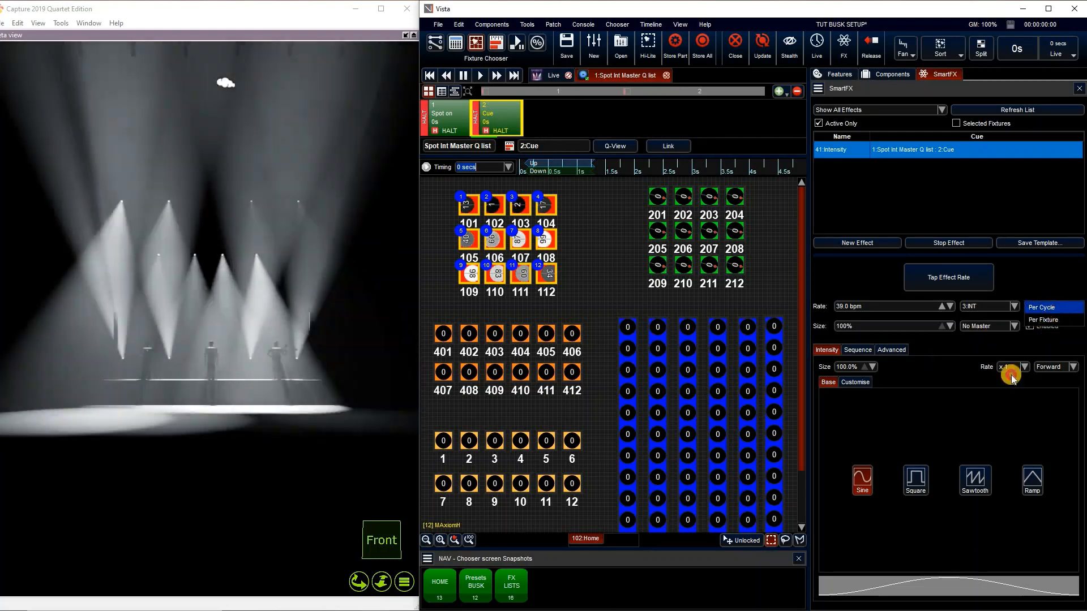
{"action": "left_click", "coordinate": [1046, 319]}
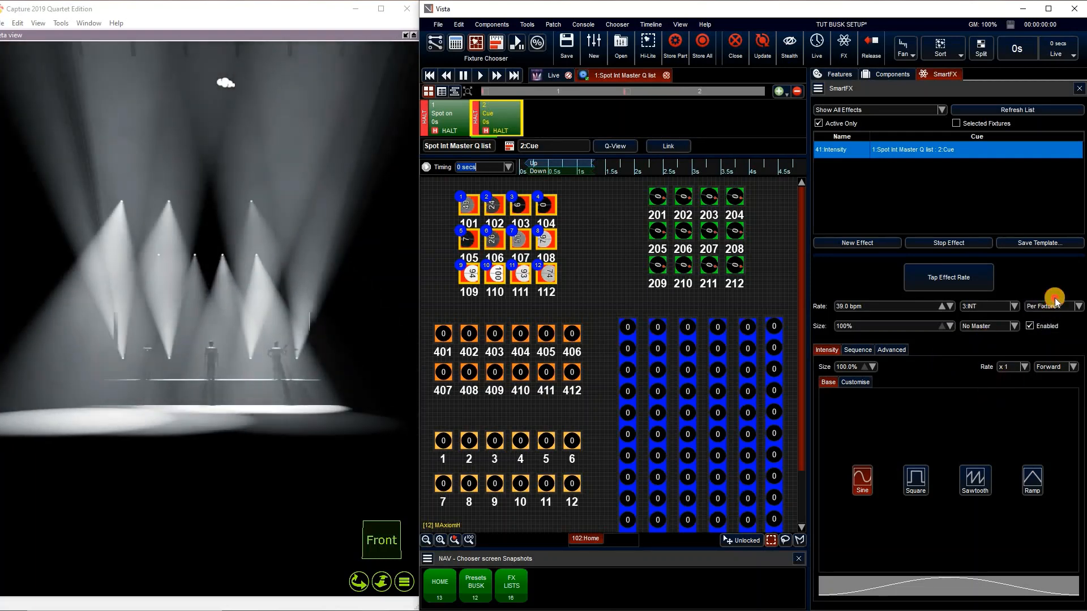
{"action": "left_click", "coordinate": [1053, 305]}
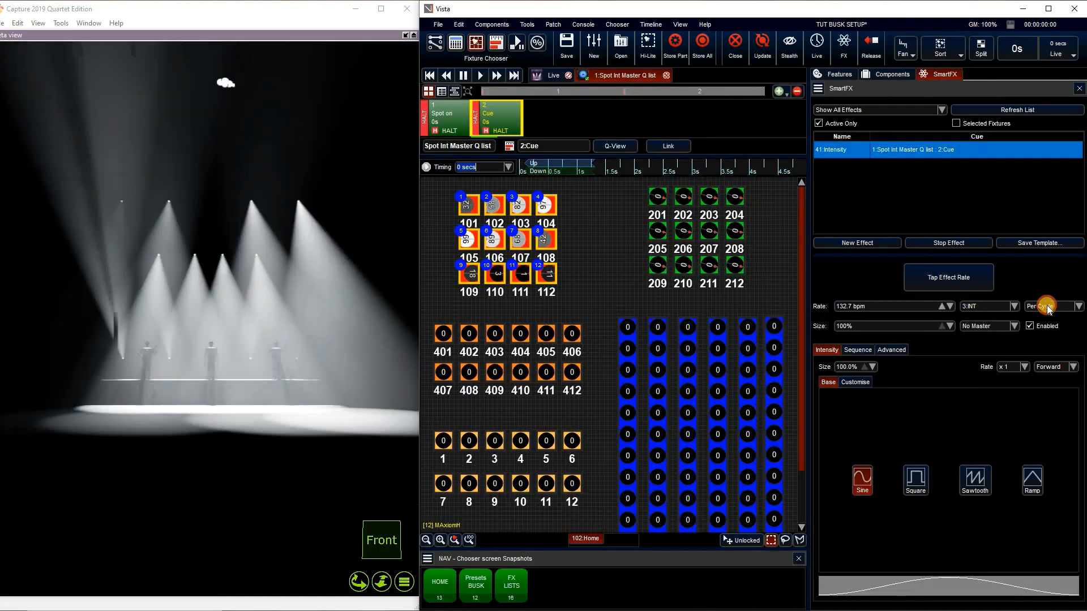
{"action": "left_click", "coordinate": [1052, 319]}
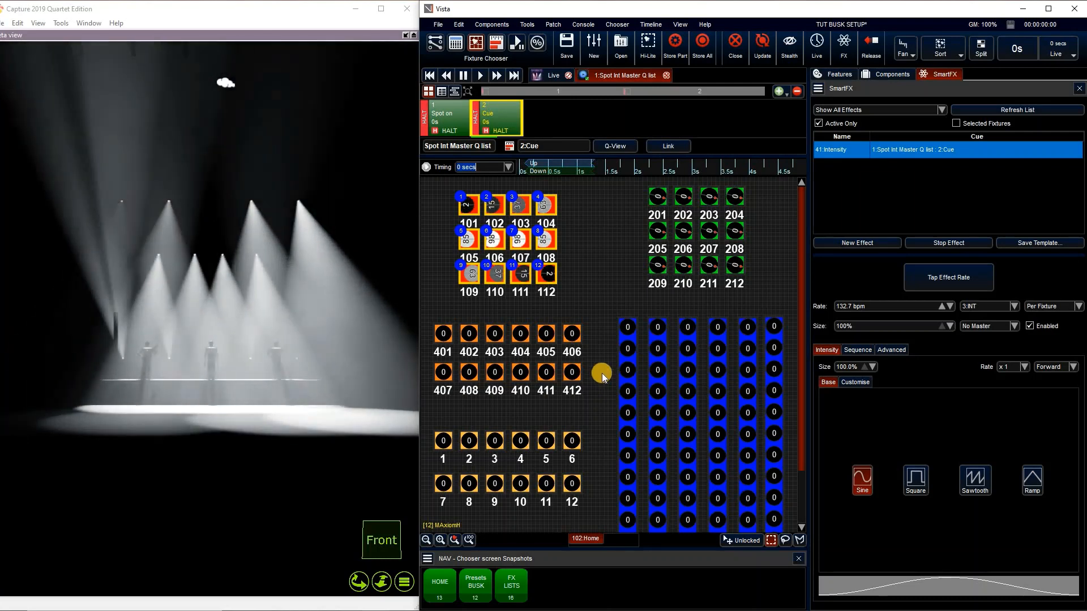
{"action": "left_click", "coordinate": [1048, 304]}
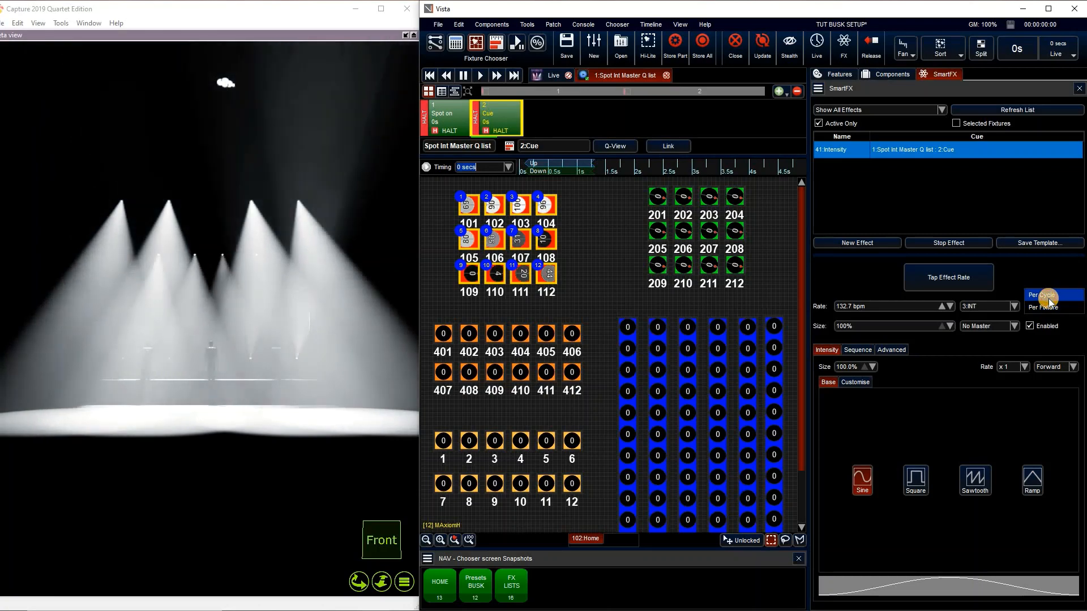
{"action": "left_click", "coordinate": [1049, 298]}
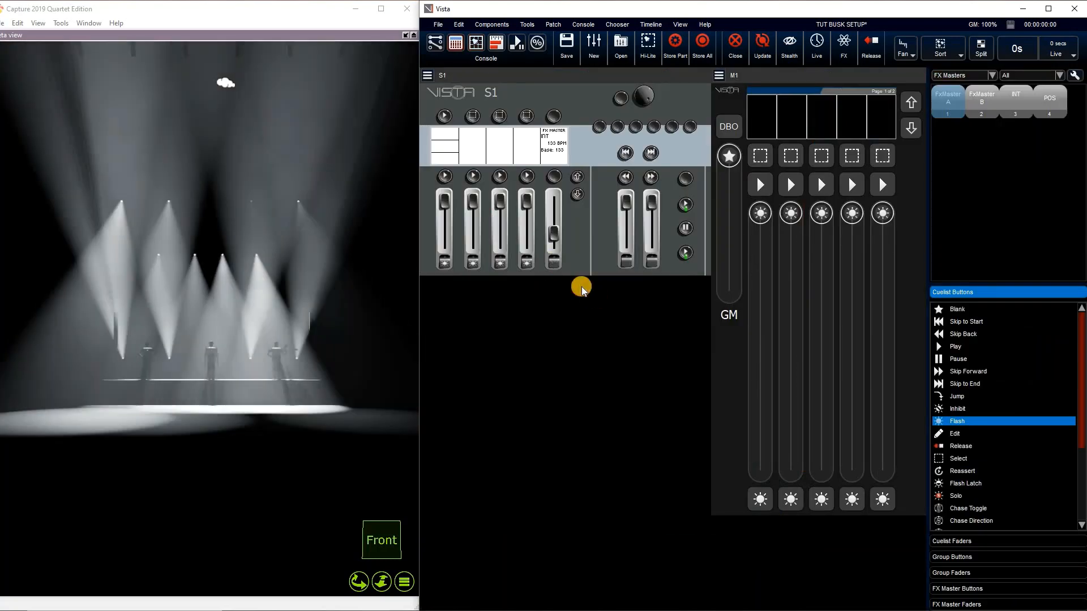
Set the intensity effect's sequence overlap to 75% and adjust the INT FX master's speed to about 41 BPM
{"action": "left_click", "coordinate": [553, 261]}
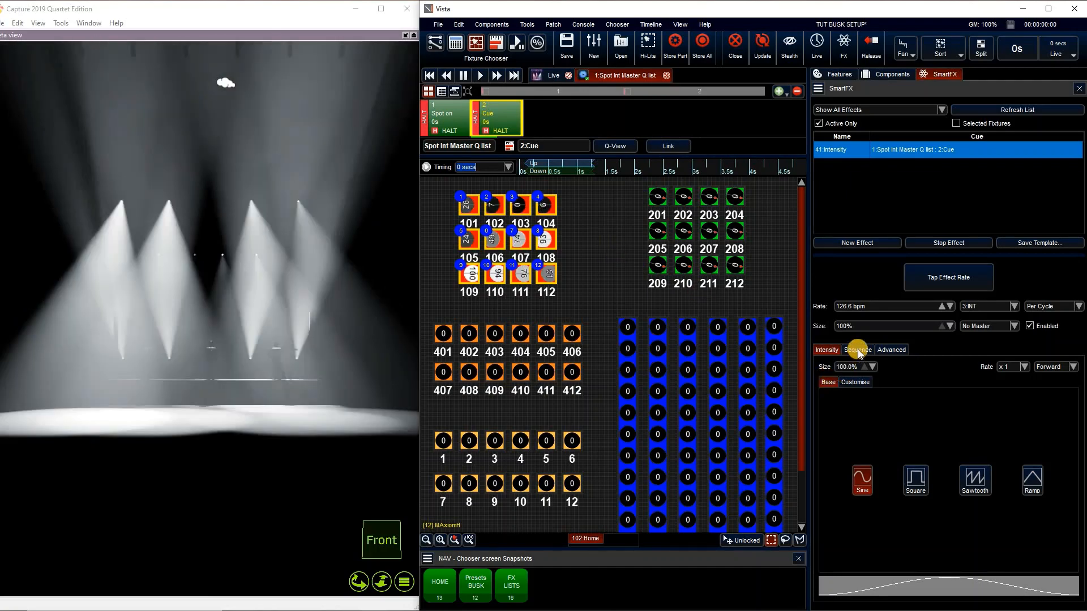
{"action": "left_click", "coordinate": [858, 348]}
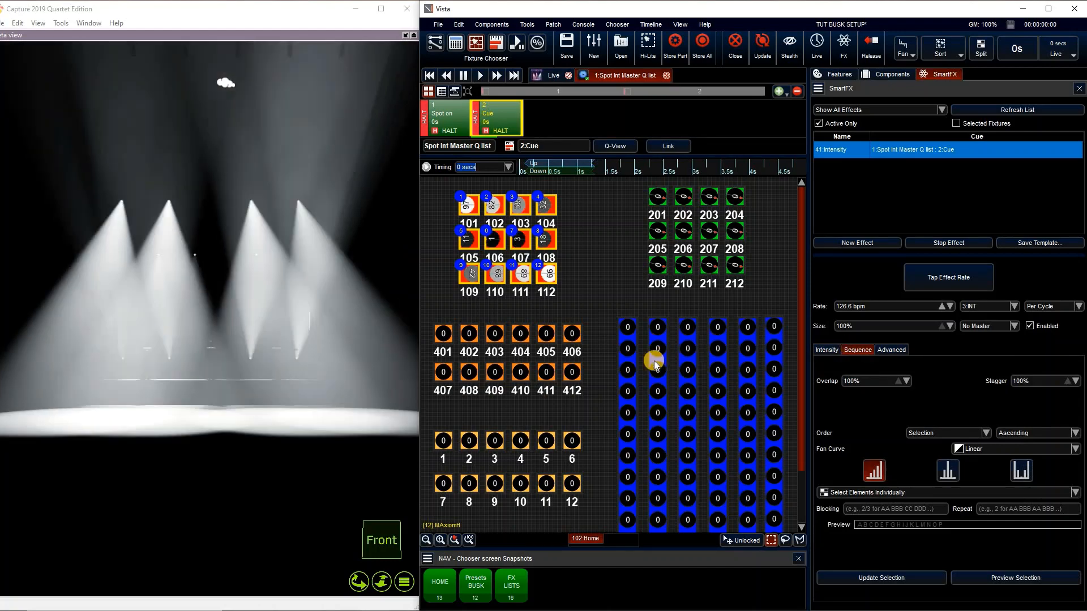
{"action": "left_click", "coordinate": [872, 380]}
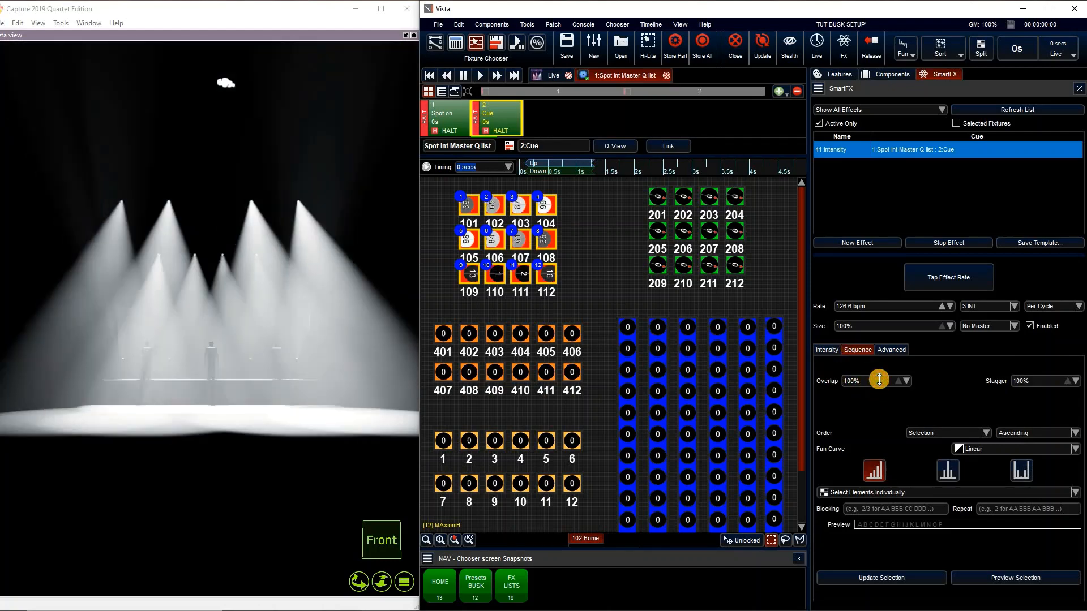
{"action": "type", "text": "75"}
{"action": "key", "text": "Return"}
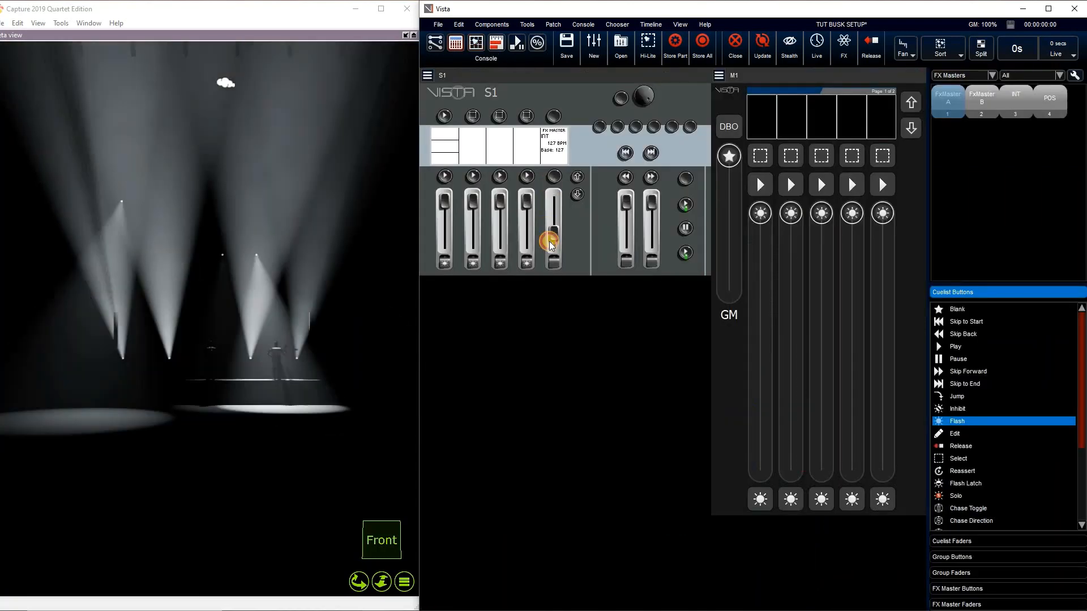
{"action": "left_click_drag", "start_coordinate": [549, 240], "coordinate": [556, 241]}
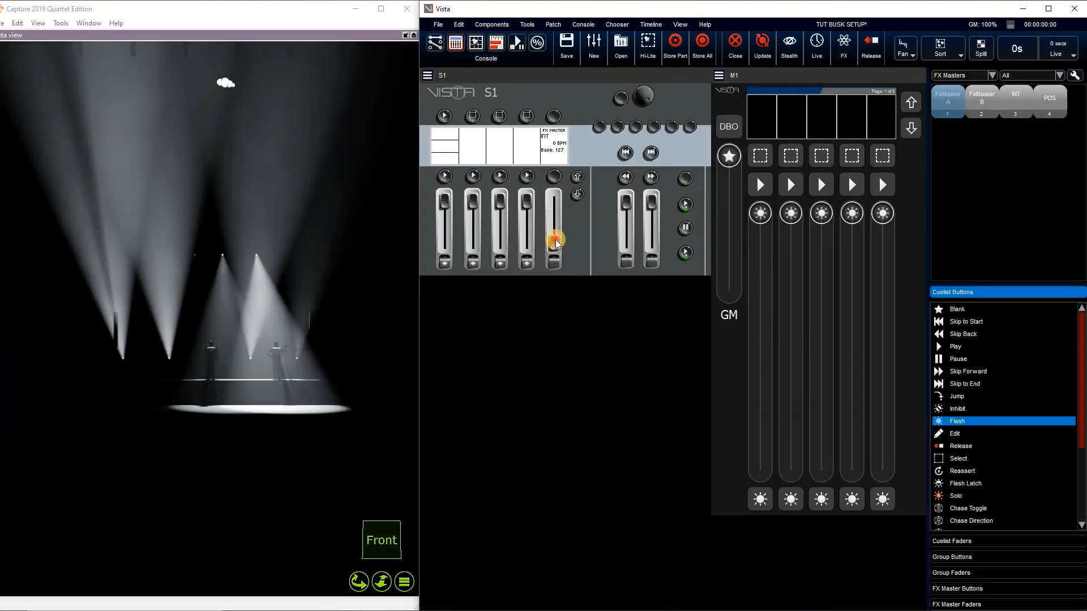
Return to the fixture layout and rename the second cue as "LTR"
{"action": "left_click", "coordinate": [477, 47]}
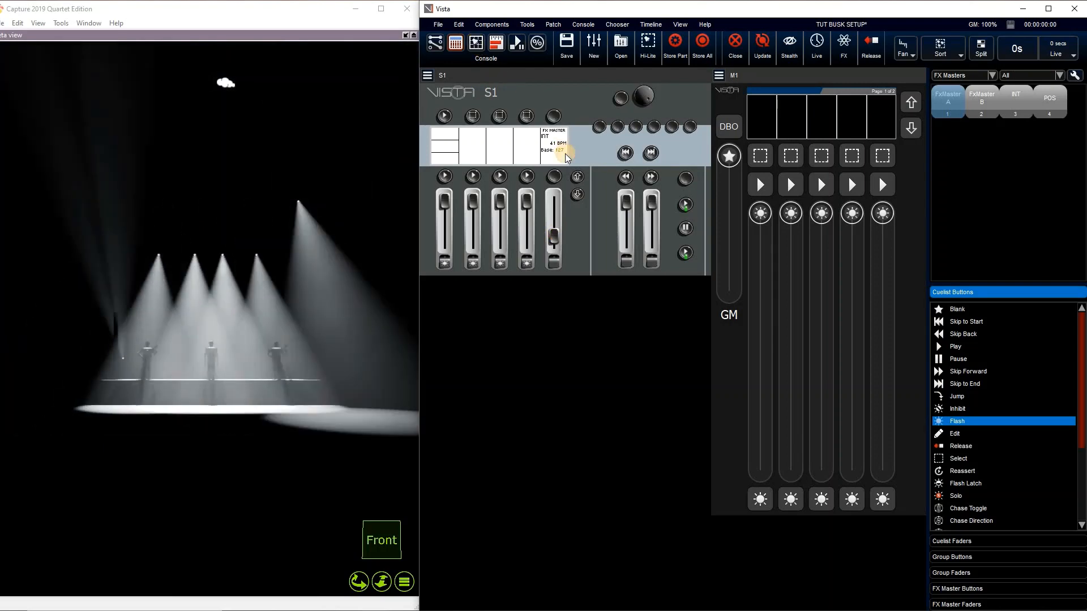
{"action": "type", "text": "L"}
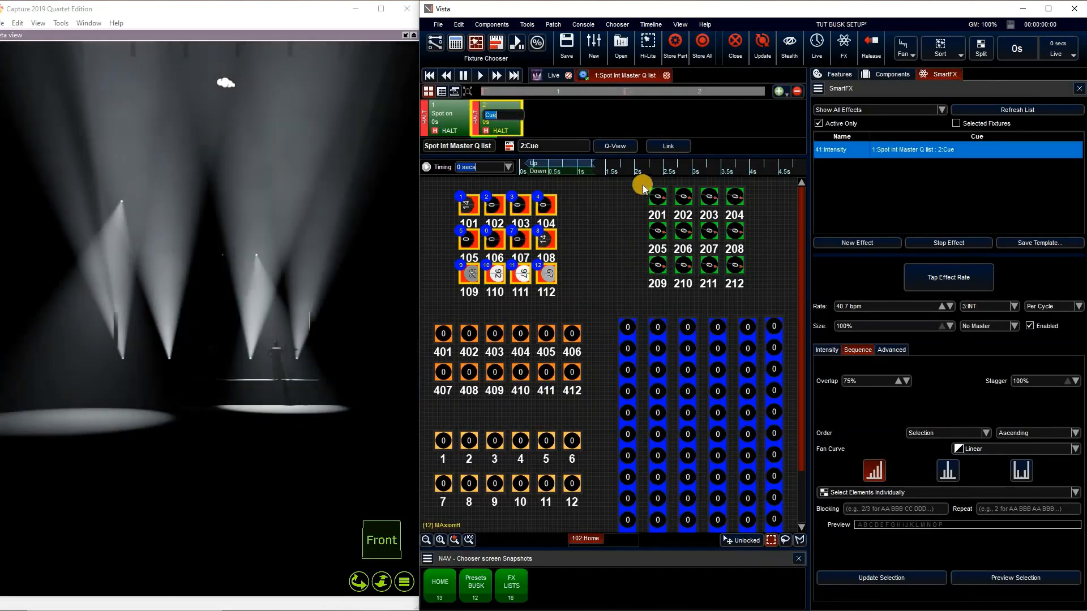
{"action": "type", "text": "TR"}
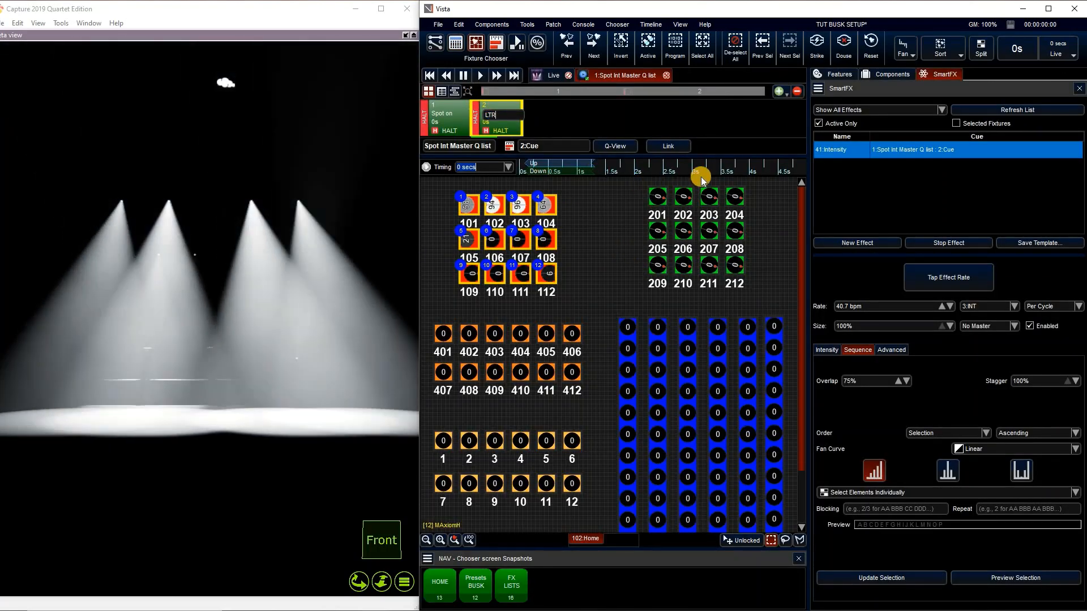
{"action": "key", "text": "Return"}
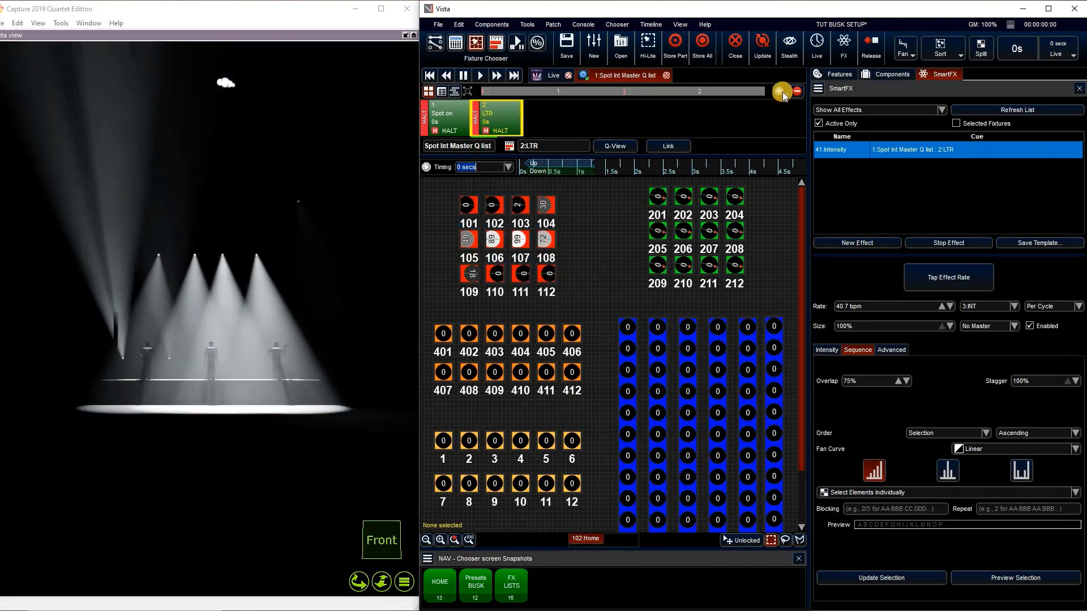
Add a third cue, stop the running intensity effect in it and select spots 101–112 row by row
{"action": "left_click", "coordinate": [779, 92]}
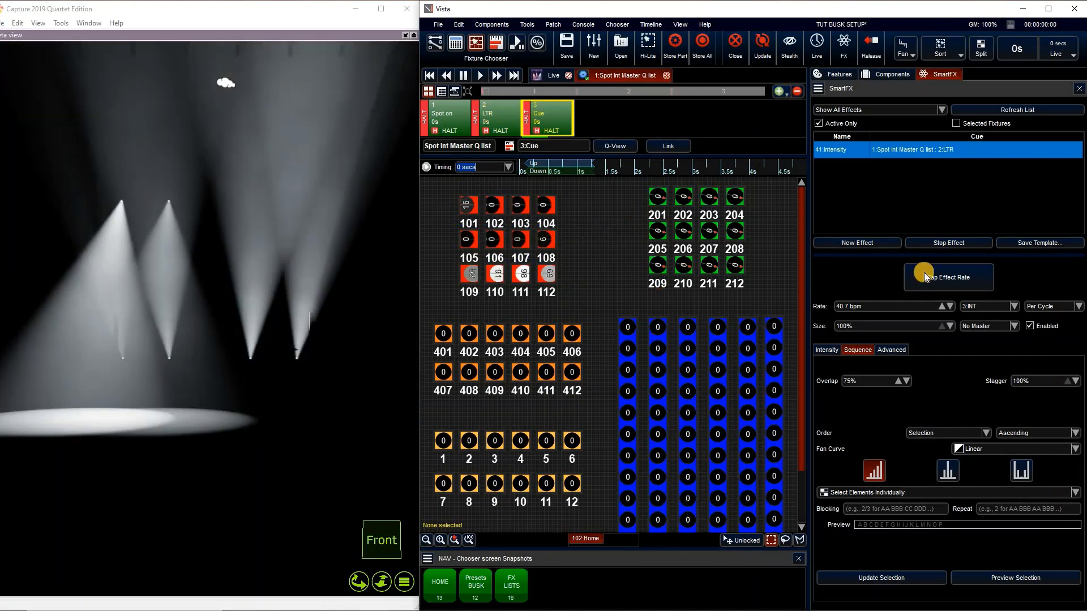
{"action": "left_click", "coordinate": [943, 241]}
{"action": "left_click", "coordinate": [434, 198]}
{"action": "left_click_drag", "start_coordinate": [434, 199], "coordinate": [593, 244]}
{"action": "left_click_drag", "start_coordinate": [593, 243], "coordinate": [455, 276]}
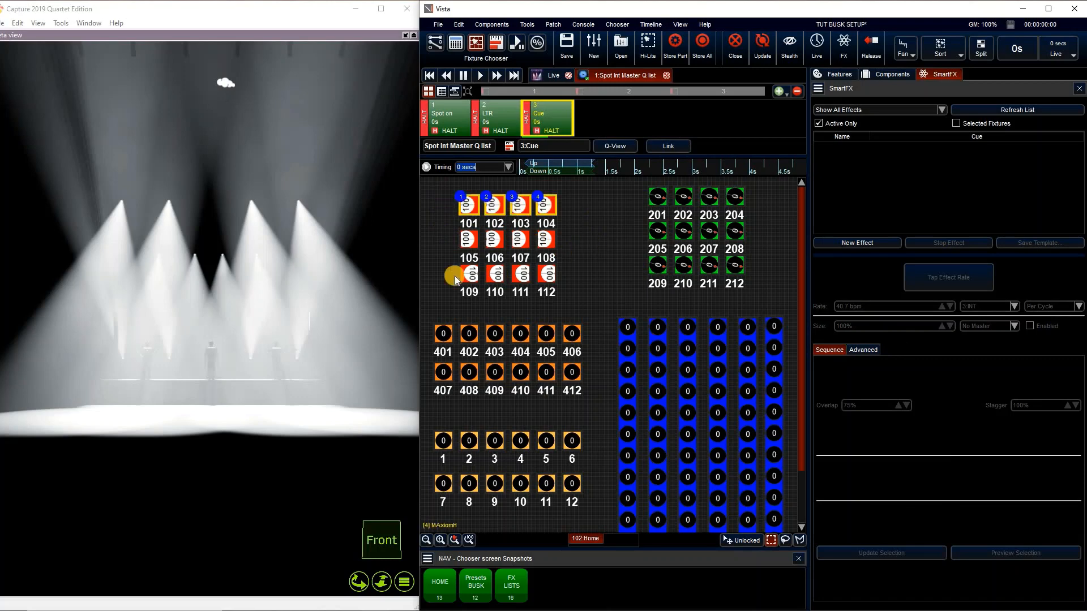
Create an Intensity wave effect on the selected spots in the third cue, with a Square base, centred fan and repeat of 4
{"action": "left_click", "coordinate": [892, 245]}
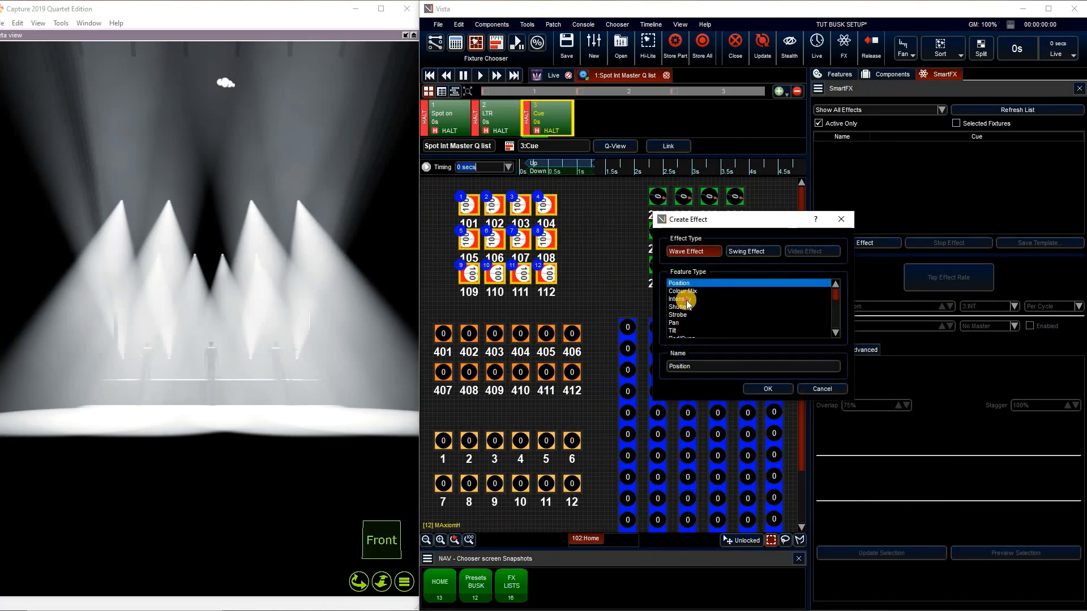
{"action": "key", "text": "Down"}
{"action": "key", "text": "Down"}
{"action": "left_click", "coordinate": [768, 389]}
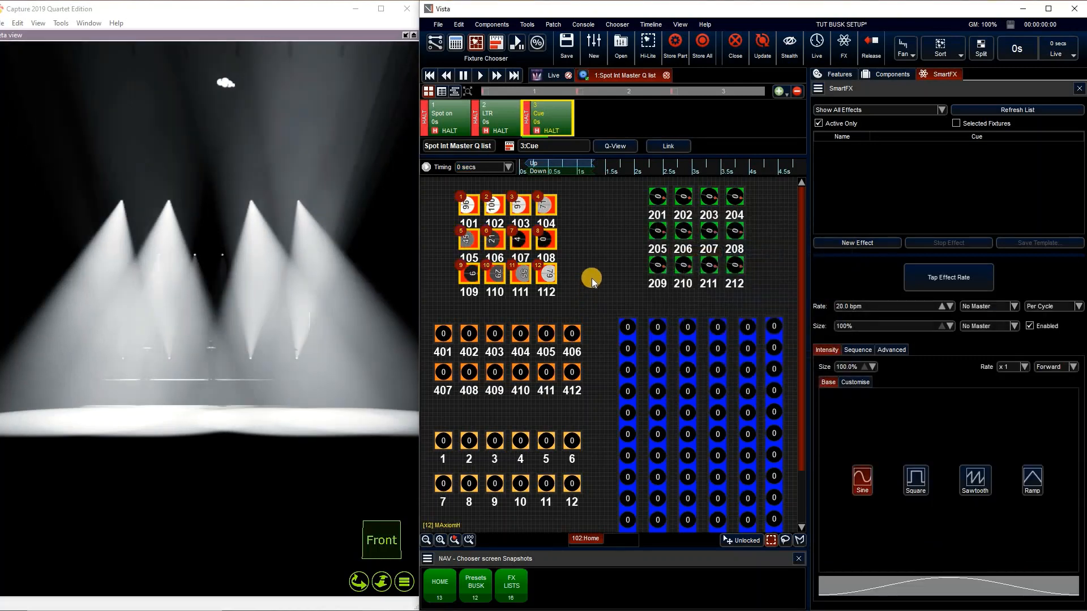
{"action": "left_click", "coordinate": [916, 480]}
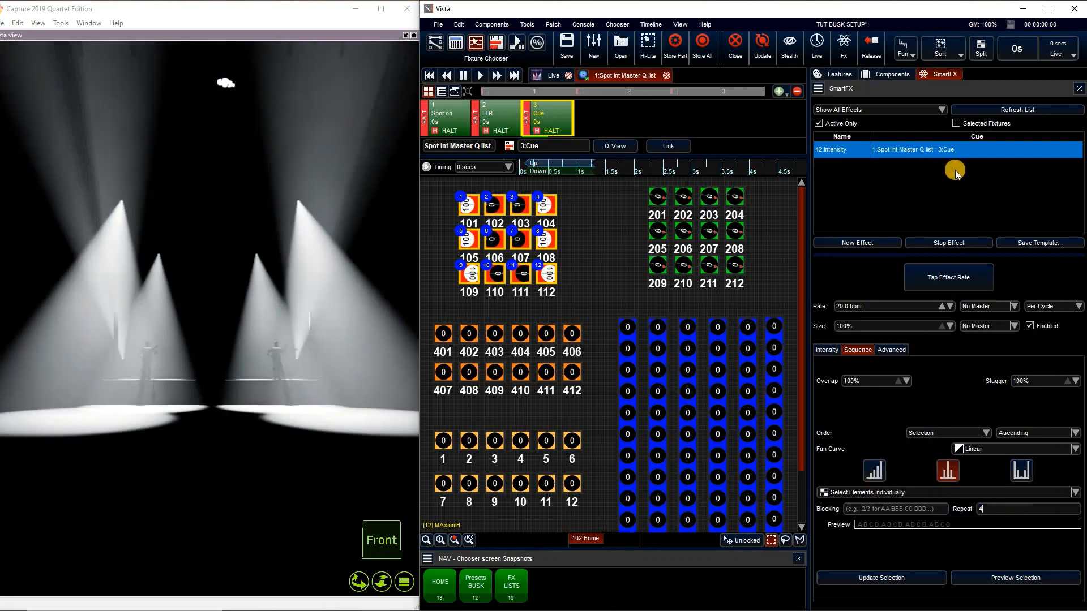
Set the new effect's rate master to 3:INT and its rate mode to Per Fixture
{"action": "left_click", "coordinate": [989, 311]}
{"action": "left_click", "coordinate": [976, 344]}
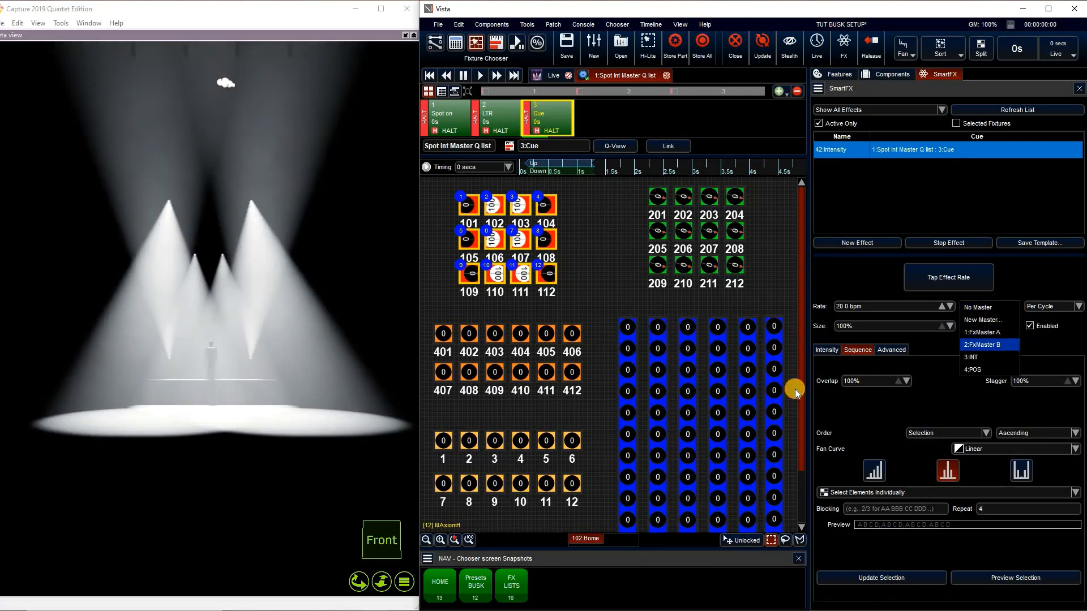
{"action": "left_click", "coordinate": [1051, 309]}
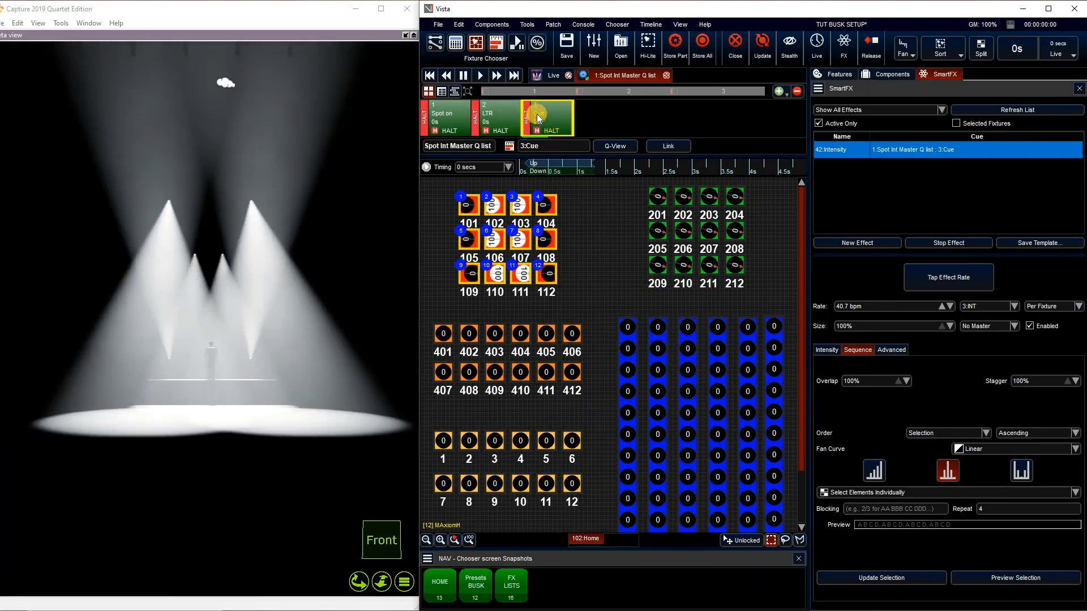
Rename the third cue as "In/Out"
{"action": "key", "text": "F2"}
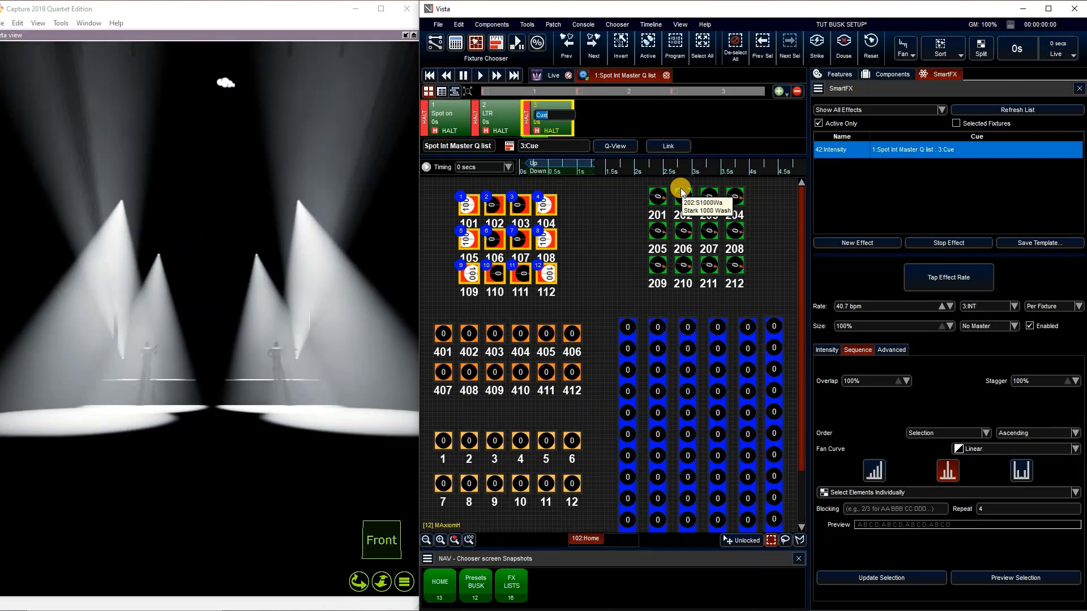
{"action": "type", "text": "In/OUT"}
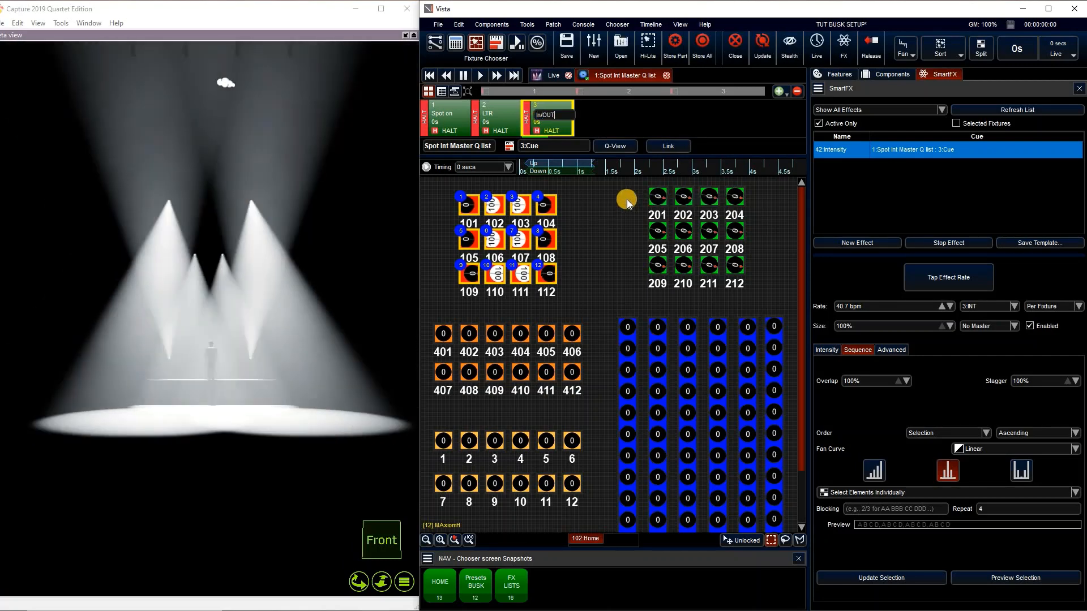
{"action": "key", "text": "BackSpace"}
{"action": "key", "text": "BackSpace"}
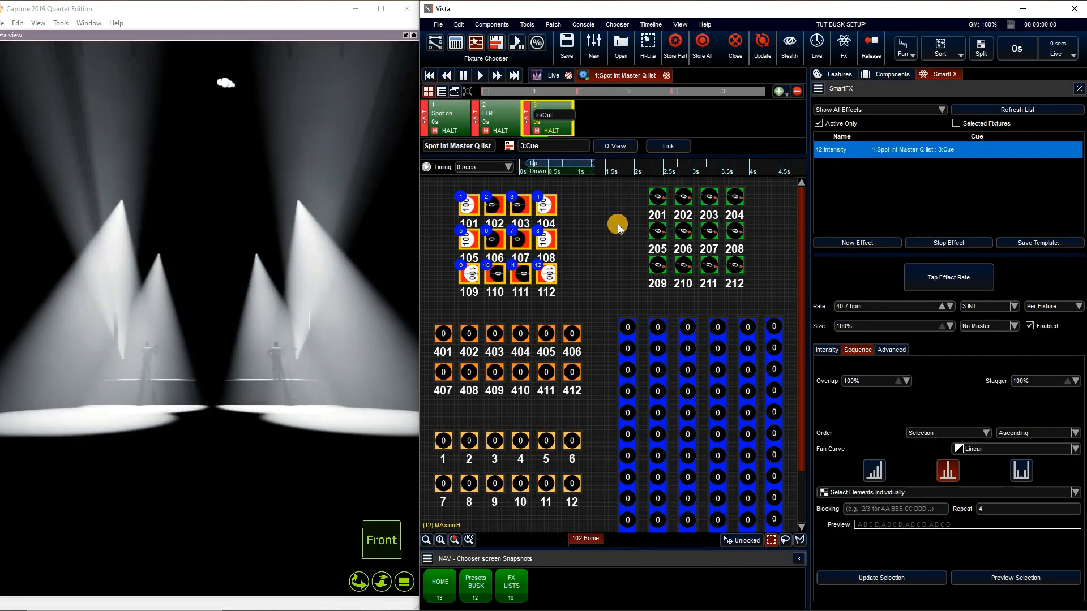
{"action": "key", "text": "Return"}
Add a fourth cue, select spots 101–112 and stop the running intensity effect in the new cue
{"action": "left_click", "coordinate": [780, 91]}
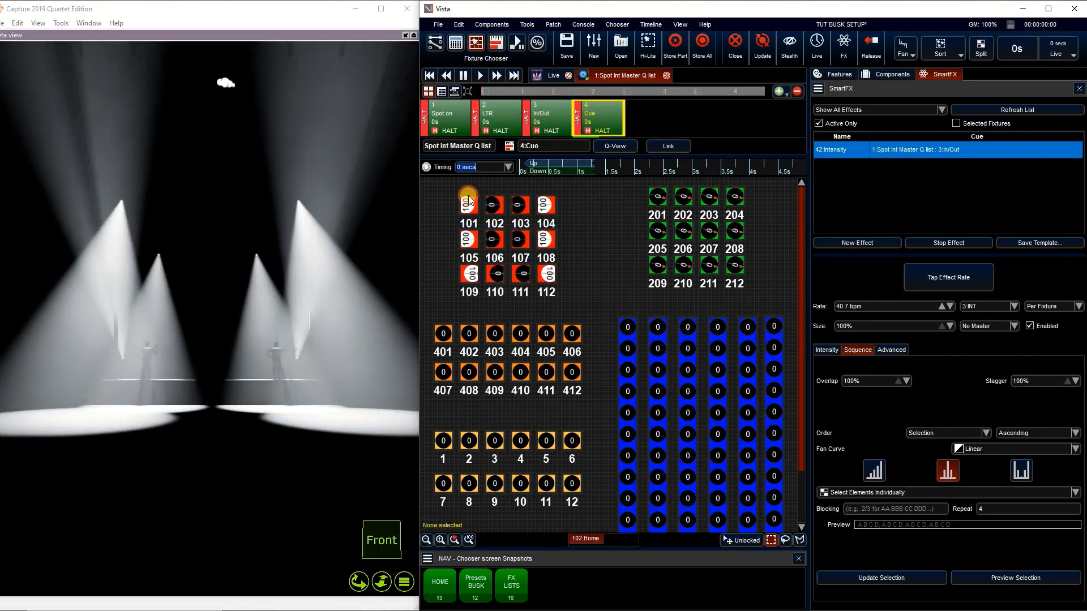
{"action": "left_click_drag", "start_coordinate": [450, 187], "coordinate": [587, 290]}
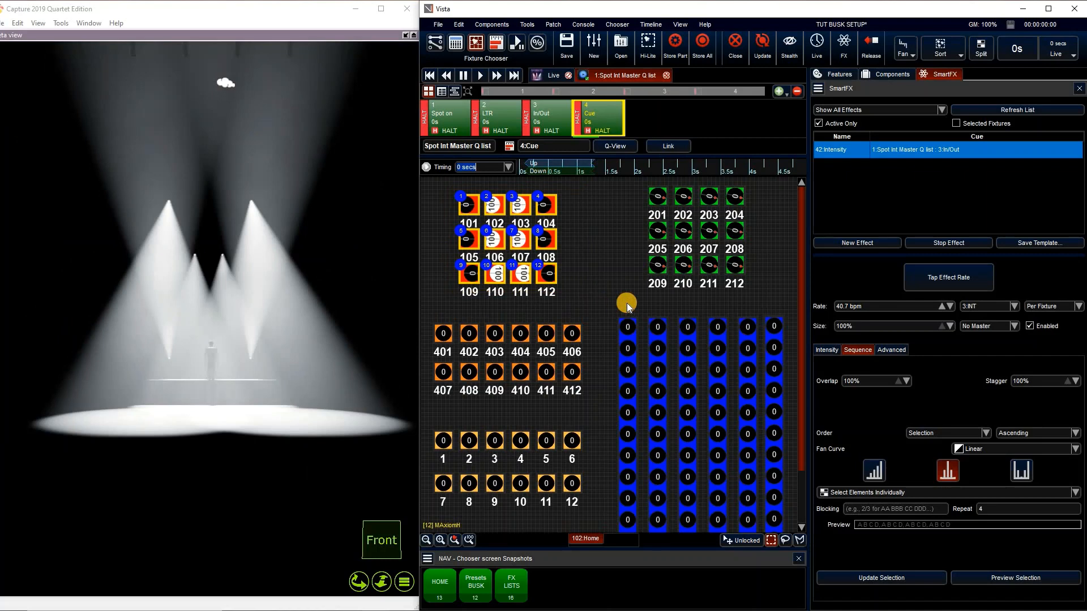
{"action": "key", "text": "f"}
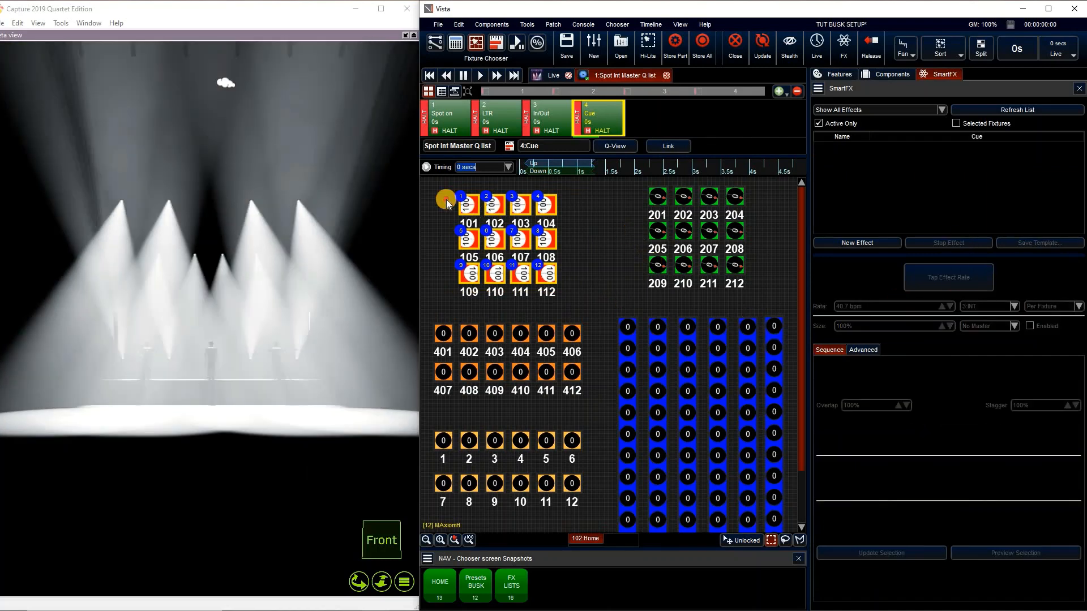
Create an Intensity wave effect on spots 101–112 in the fourth cue, with a Sawtooth base running backward
{"action": "left_click_drag", "start_coordinate": [446, 201], "coordinate": [575, 218]}
{"action": "left_click_drag", "start_coordinate": [427, 238], "coordinate": [559, 242]}
{"action": "left_click_drag", "start_coordinate": [443, 268], "coordinate": [568, 271]}
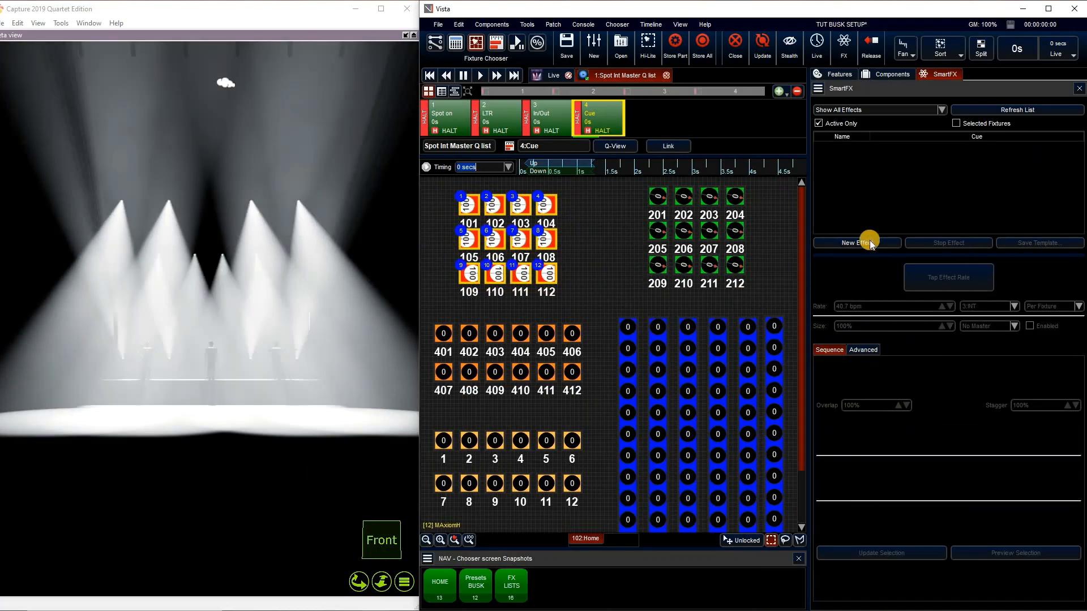
{"action": "left_click", "coordinate": [868, 261]}
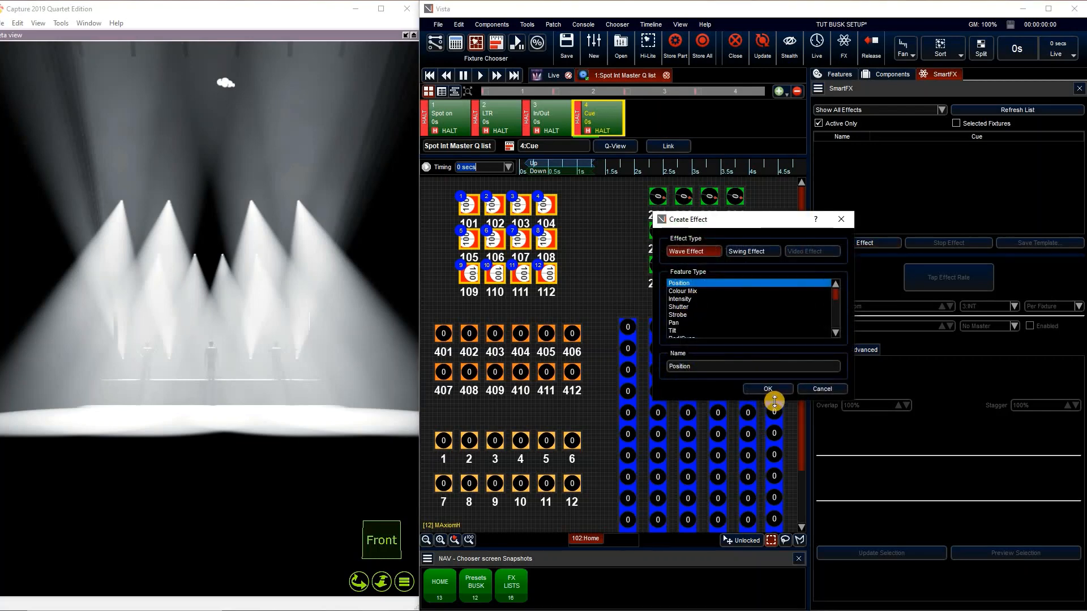
{"action": "left_click", "coordinate": [736, 299]}
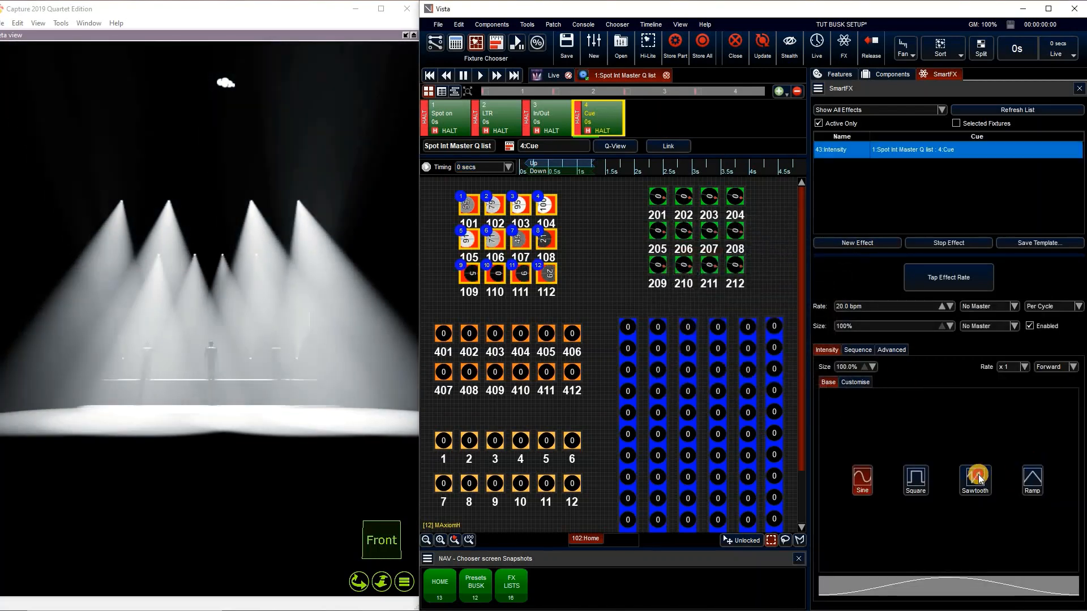
{"action": "left_click", "coordinate": [975, 480]}
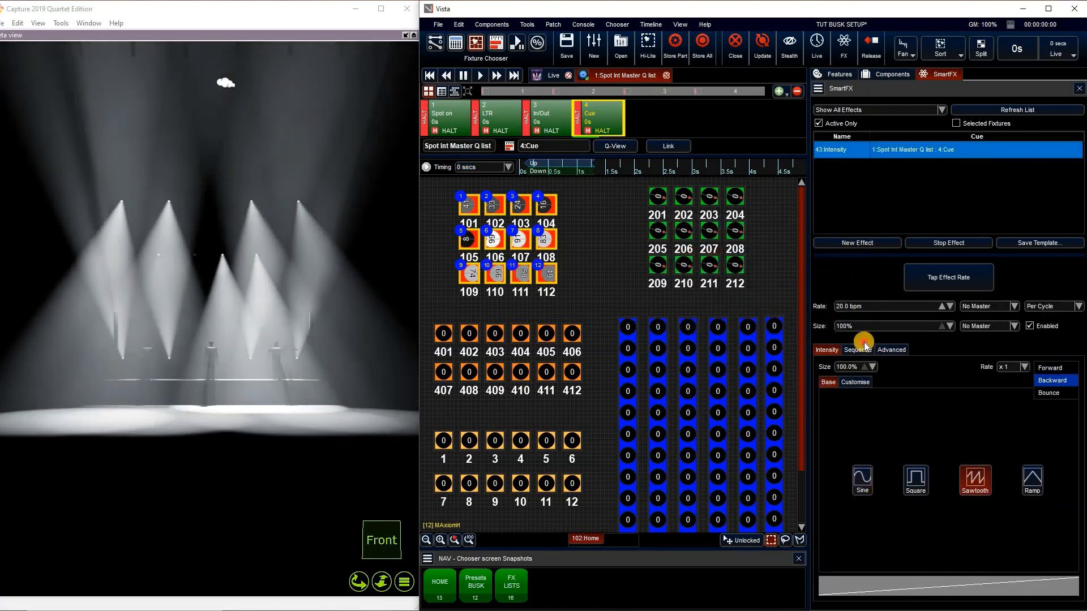
Set the new effect's sequence order to Random and its overlap to 100%
{"action": "left_click", "coordinate": [858, 350]}
{"action": "left_click_drag", "start_coordinate": [872, 386], "coordinate": [874, 583]}
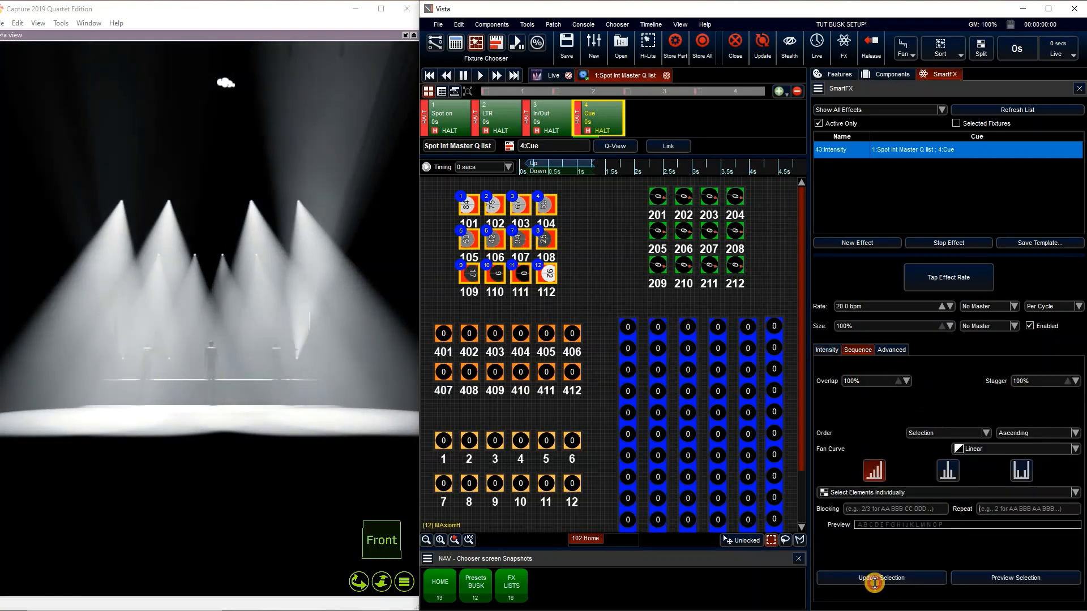
{"action": "left_click_drag", "start_coordinate": [870, 399], "coordinate": [870, 398]}
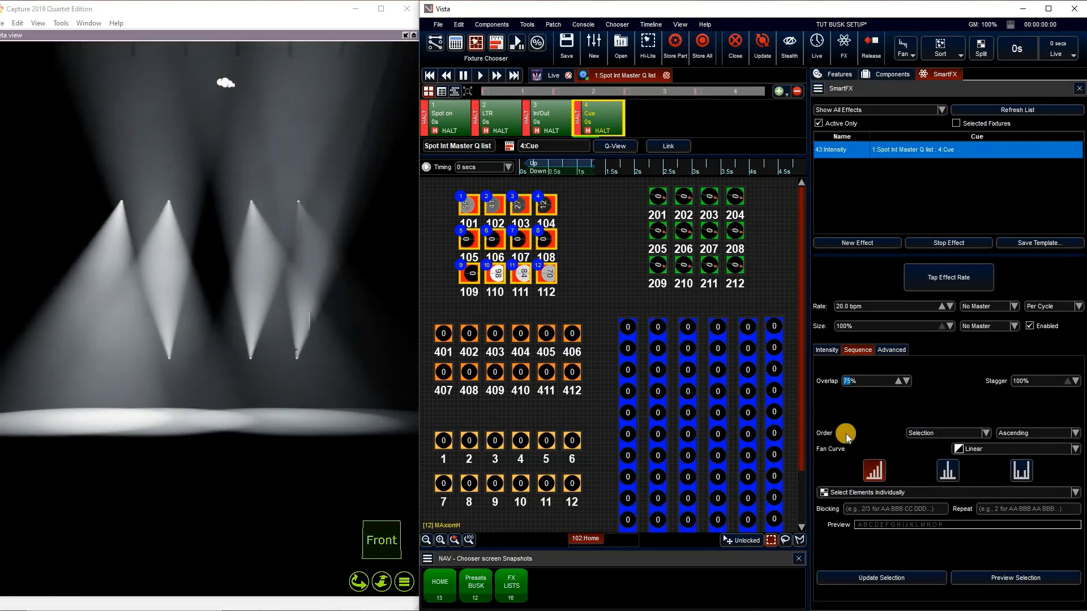
{"action": "left_click", "coordinate": [932, 433]}
{"action": "left_click", "coordinate": [848, 426]}
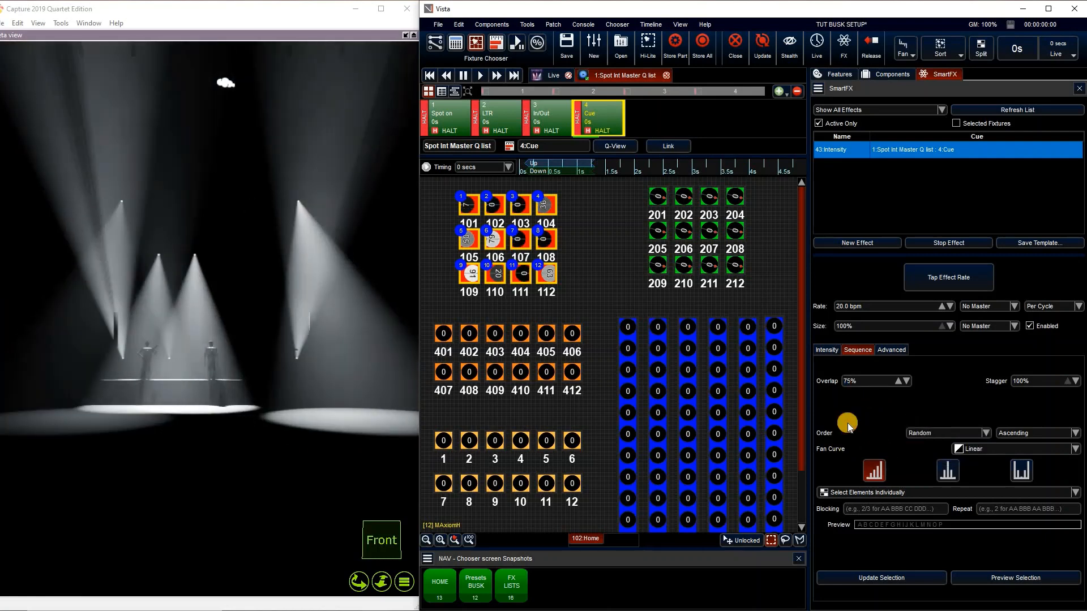
{"action": "left_click_drag", "start_coordinate": [900, 381], "coordinate": [903, 372]}
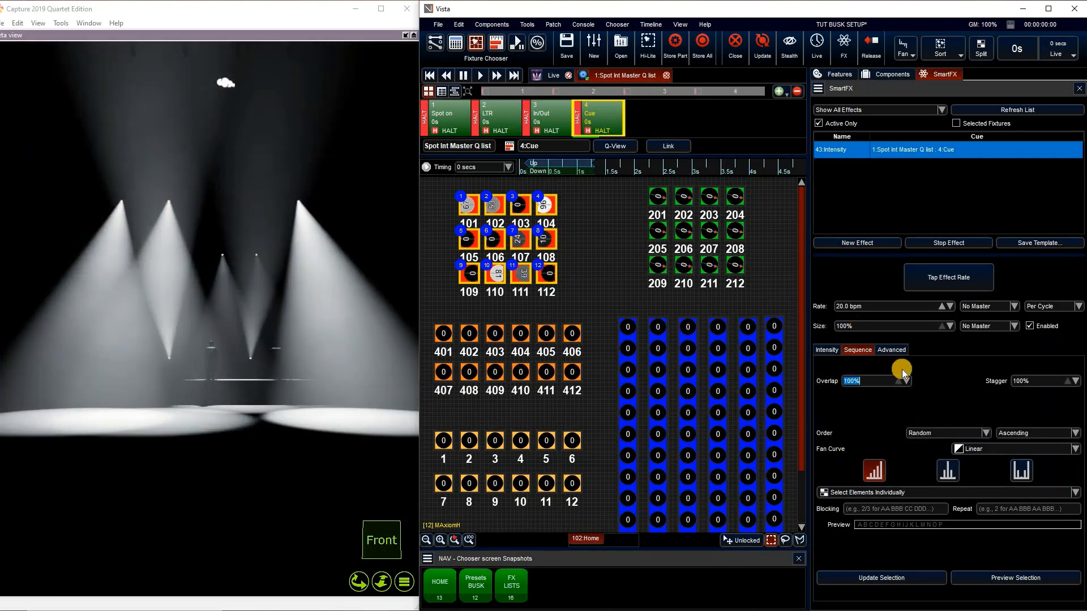
Set the effect's size to 80% and its rate master to 3:INT
{"action": "double_click", "coordinate": [864, 328]}
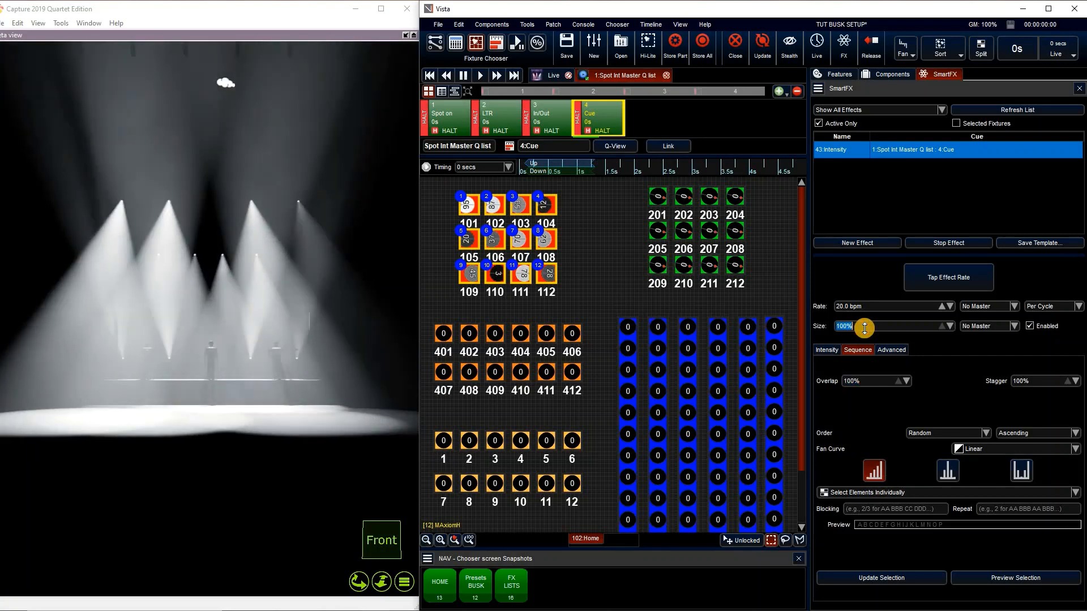
{"action": "type", "text": "80"}
{"action": "key", "text": "Return"}
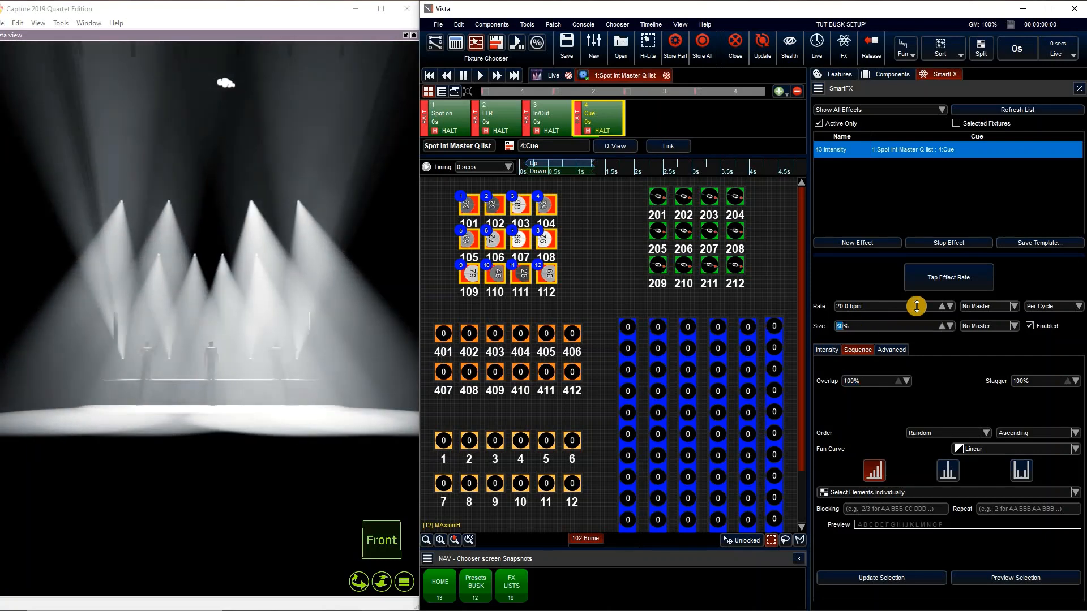
{"action": "left_click", "coordinate": [988, 327]}
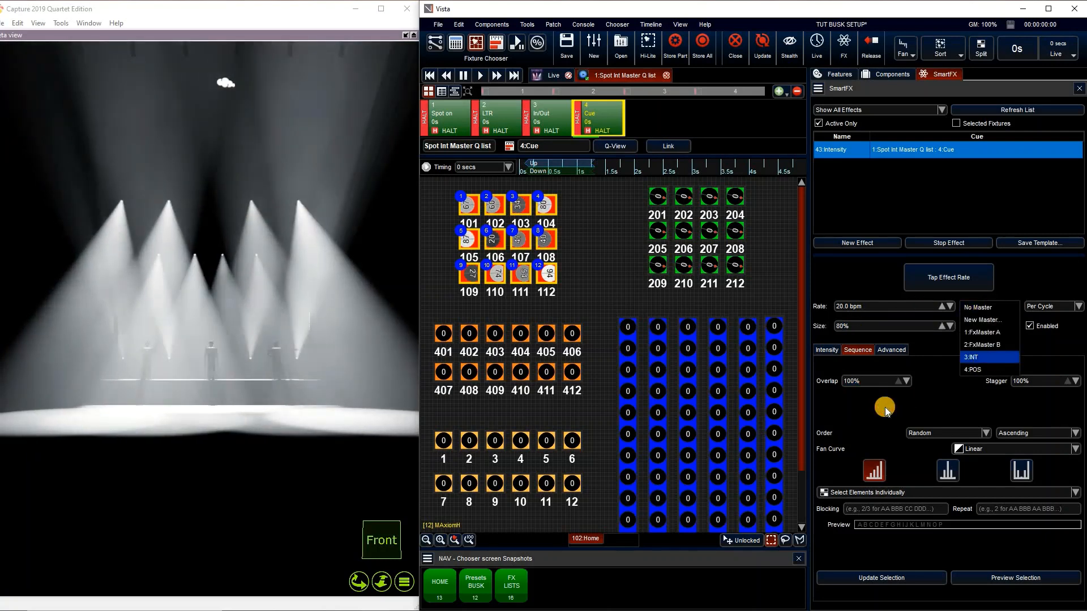
{"action": "left_click", "coordinate": [983, 361]}
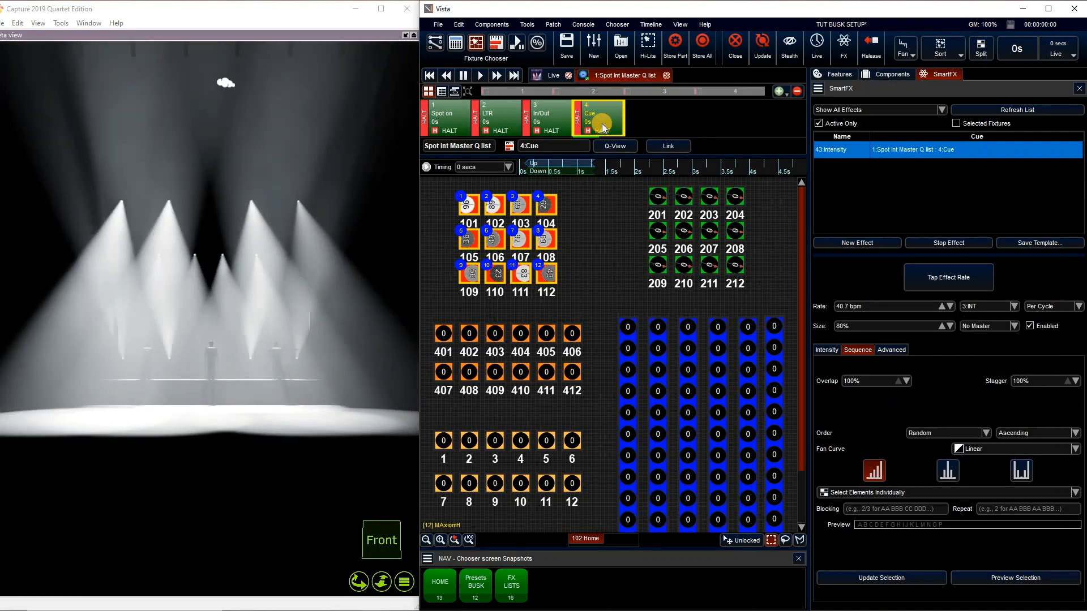
Rename the fourth cue as "Ripple"
{"action": "double_click", "coordinate": [601, 121]}
{"action": "type", "text": "Ripple"}
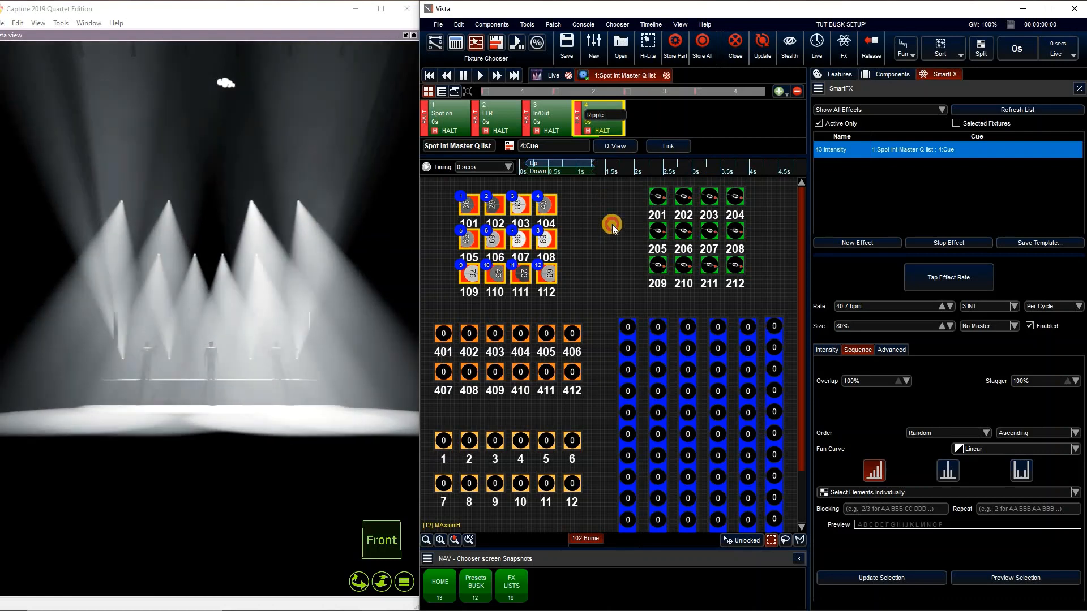
{"action": "key", "text": "Return"}
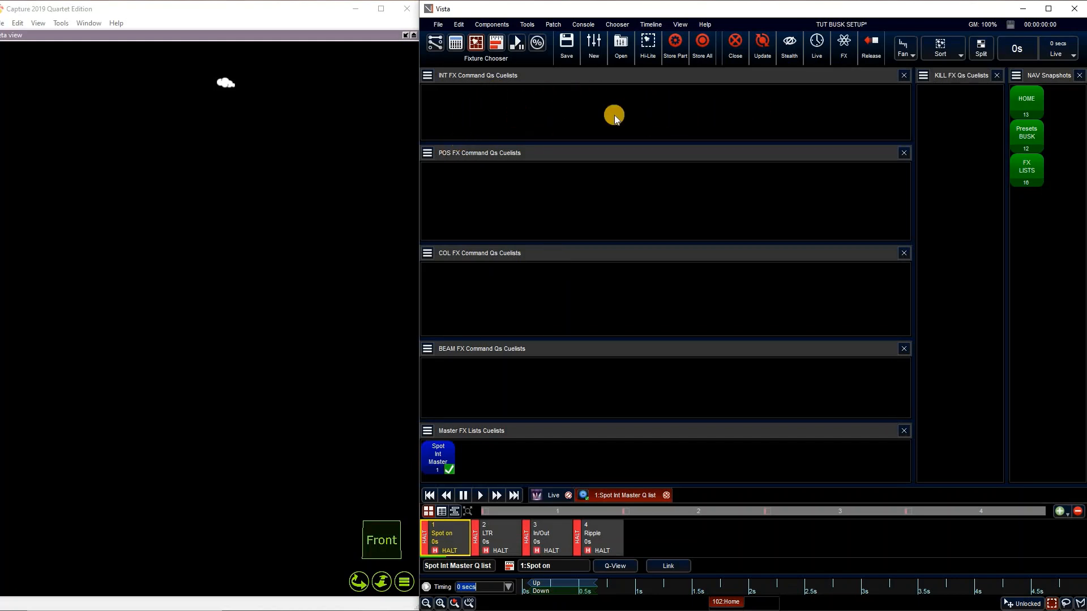
Create a new cuelist named "LTR" among the INT FX Command Qs cuelists
{"action": "right_click", "coordinate": [434, 99]}
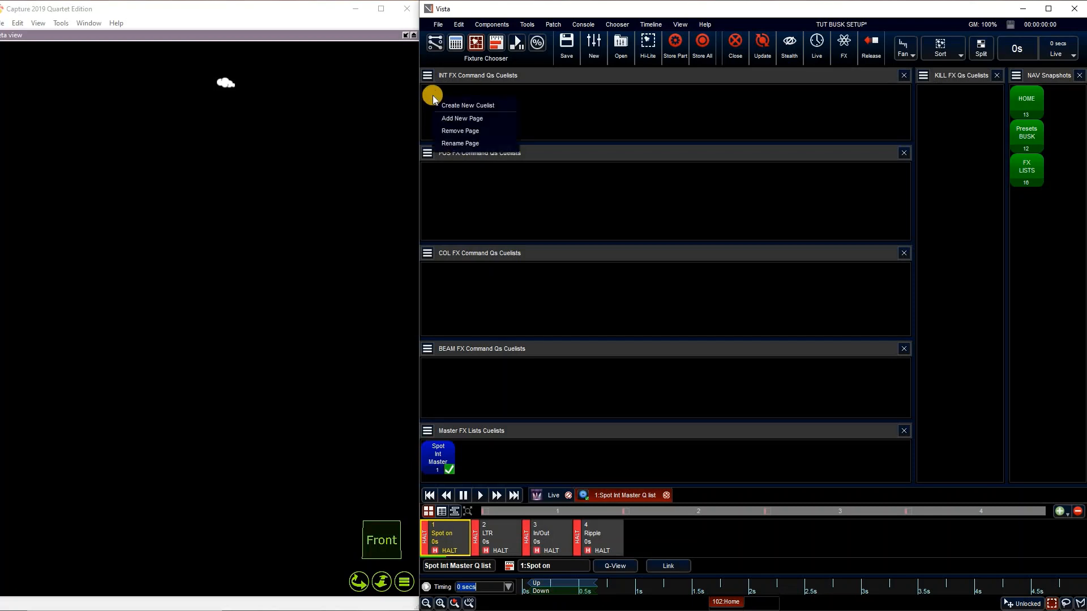
{"action": "left_click", "coordinate": [490, 107]}
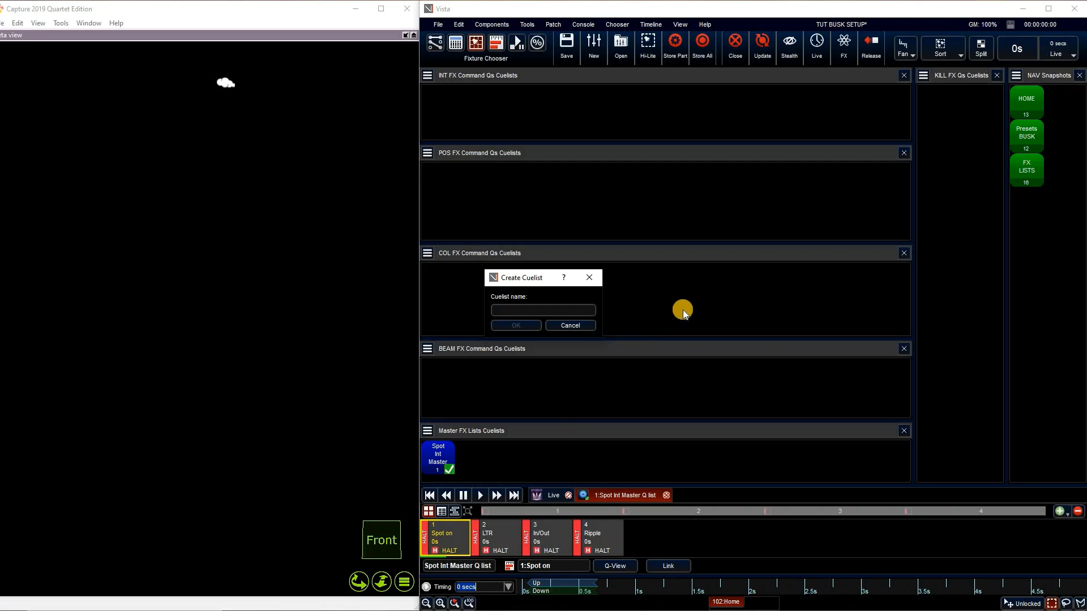
{"action": "type", "text": "LTR"}
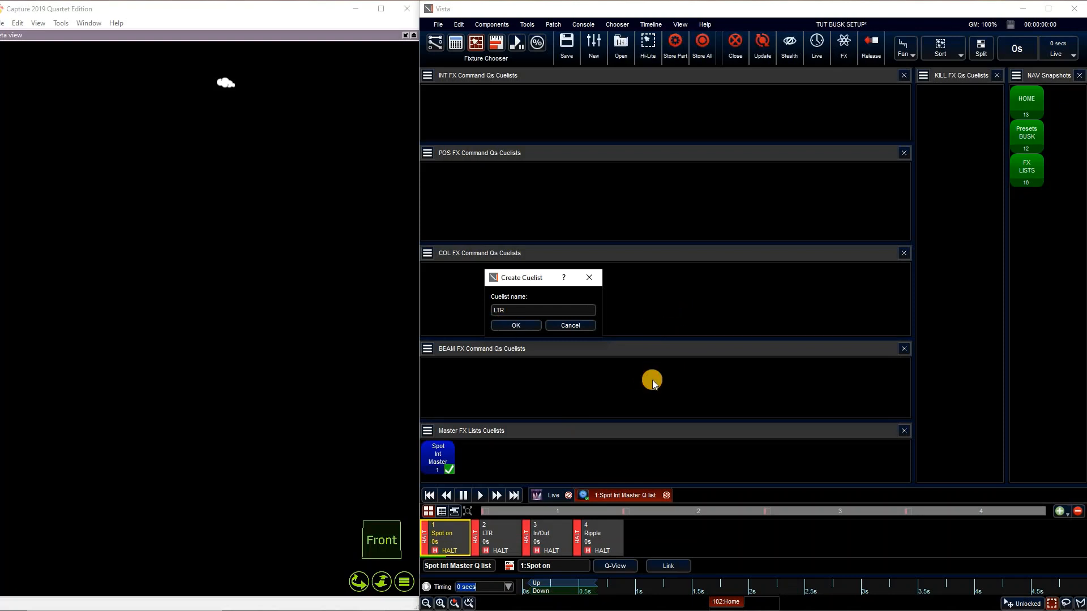
{"action": "key", "text": "Return"}
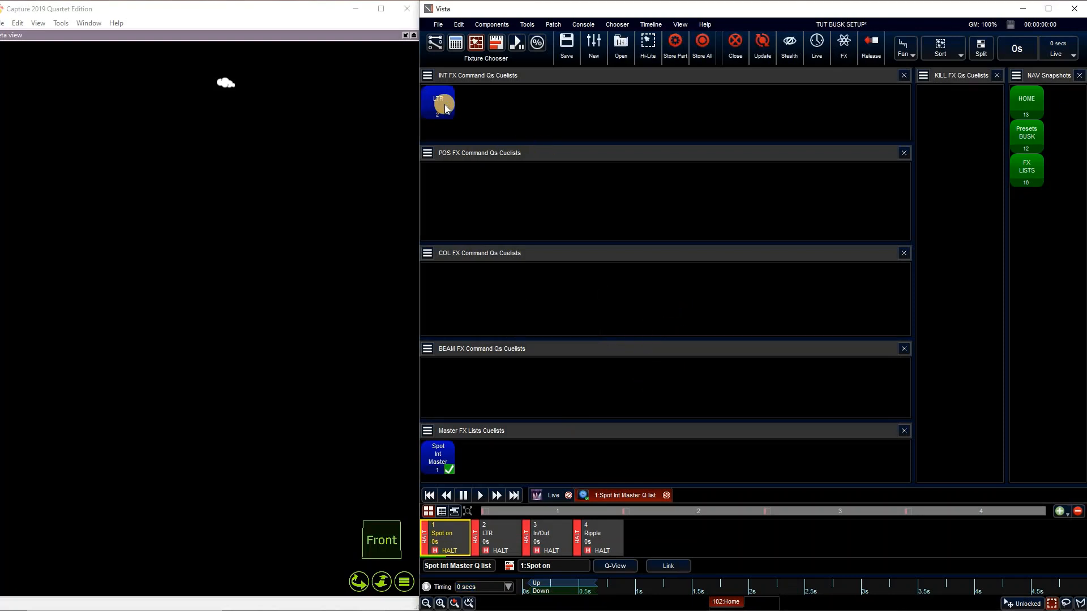
Open the LTR cuelist for editing and insert a Jump command to cue 2:LTR of 1:Spot Int Master Q list
{"action": "right_click", "coordinate": [445, 105]}
{"action": "left_click", "coordinate": [473, 114]}
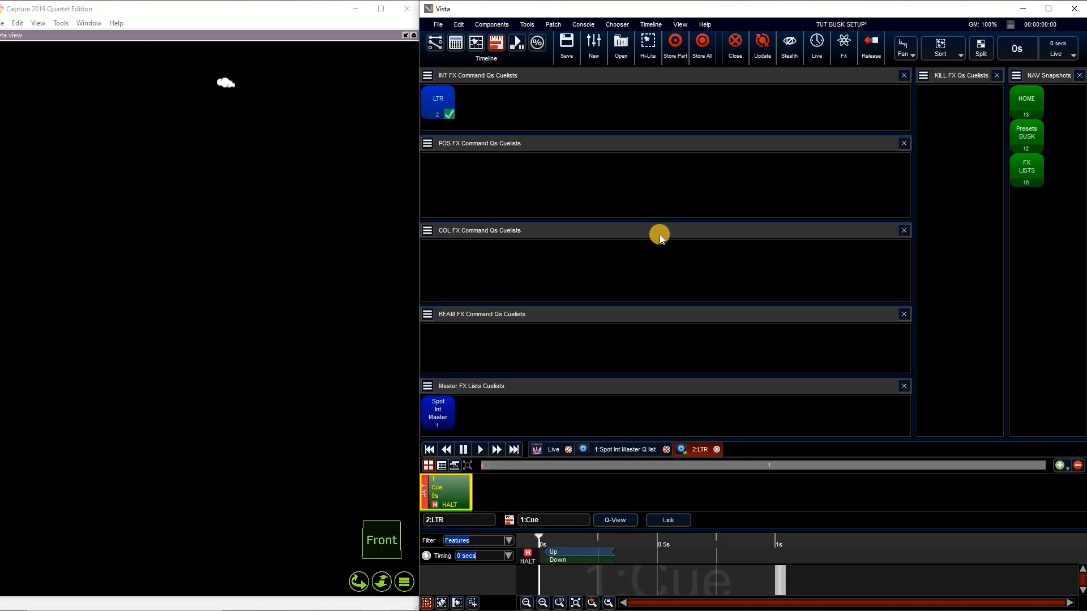
{"action": "key", "text": "shift"}
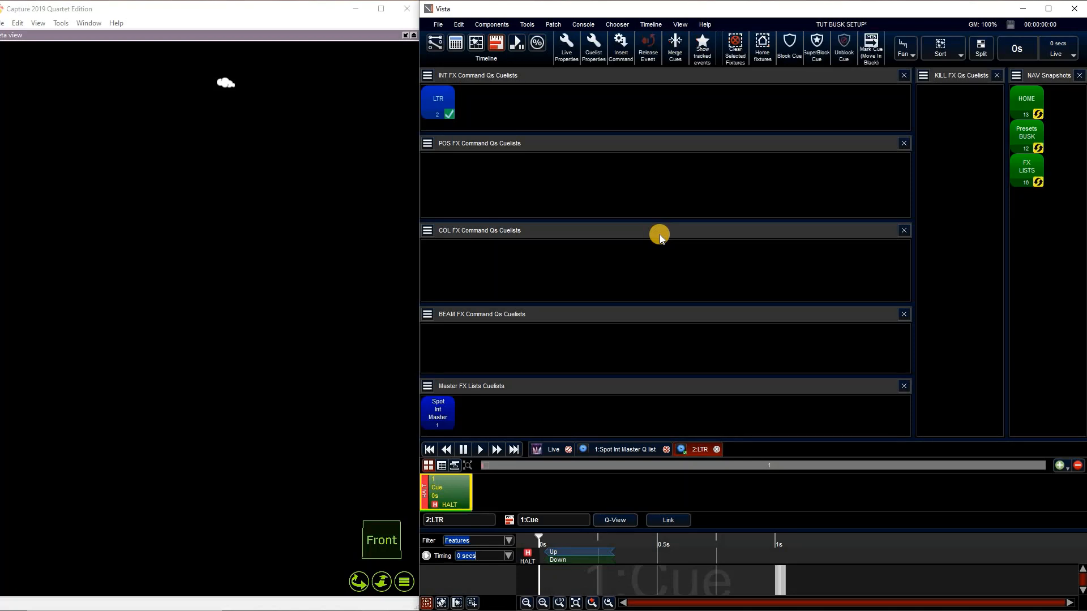
{"action": "left_click", "coordinate": [631, 43], "text": "shift"}
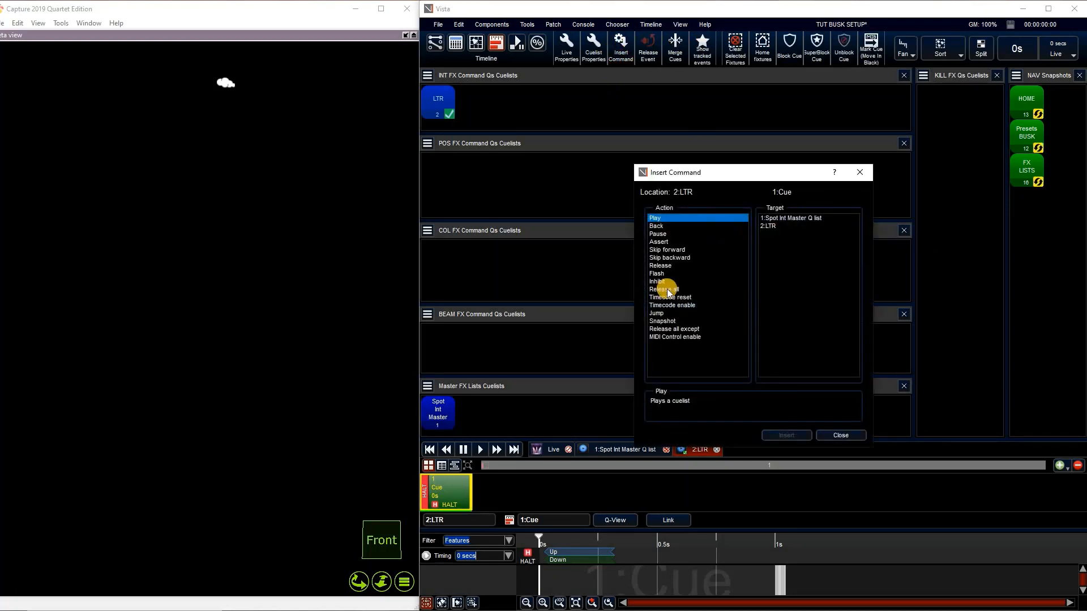
{"action": "left_click", "coordinate": [665, 315]}
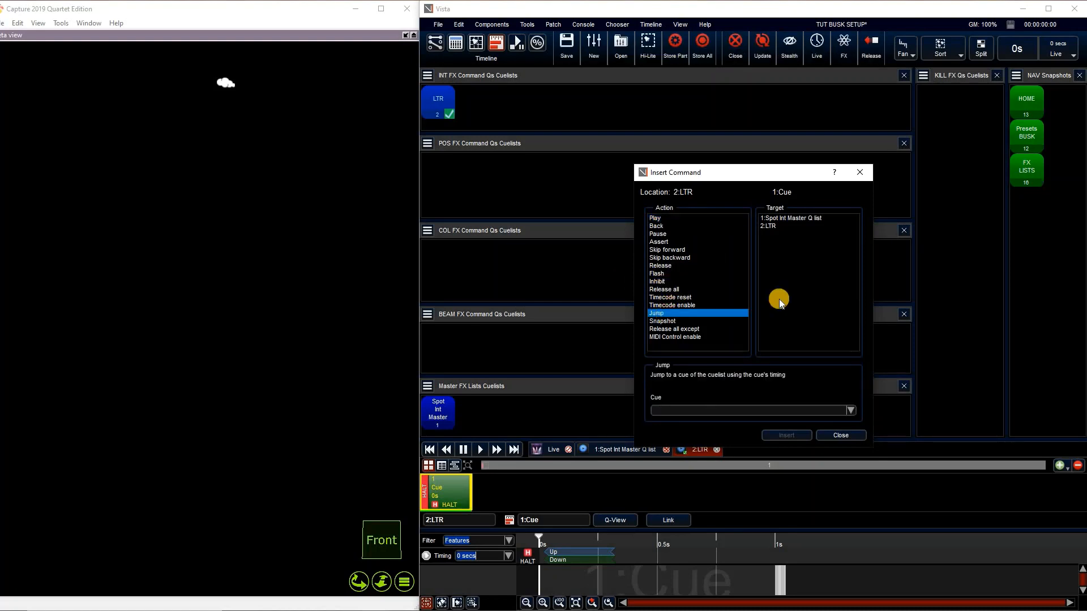
{"action": "left_click", "coordinate": [794, 221]}
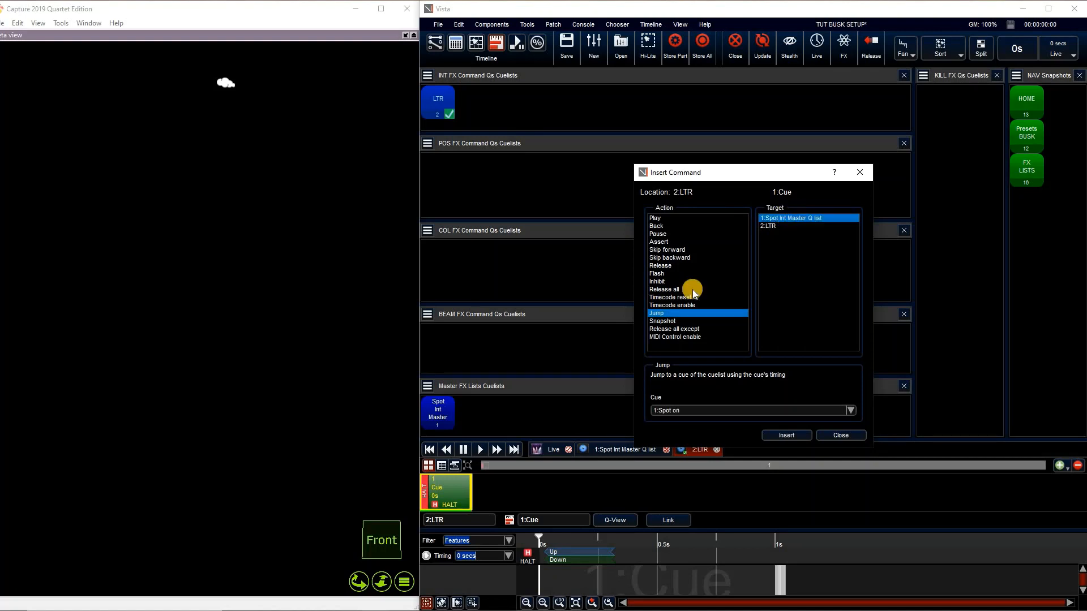
{"action": "left_click", "coordinate": [688, 410]}
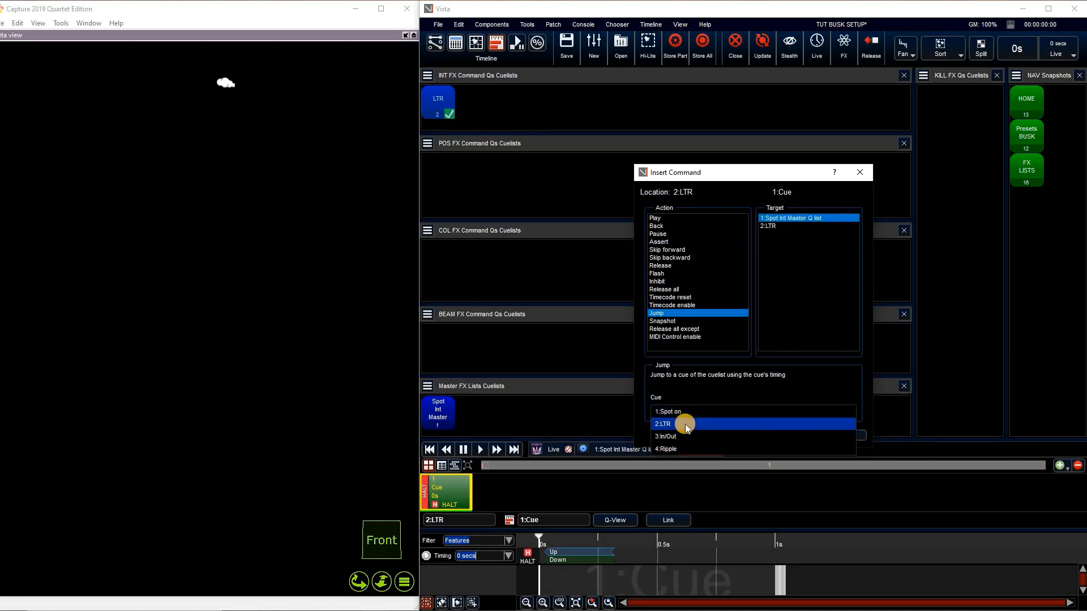
{"action": "left_click", "coordinate": [686, 426]}
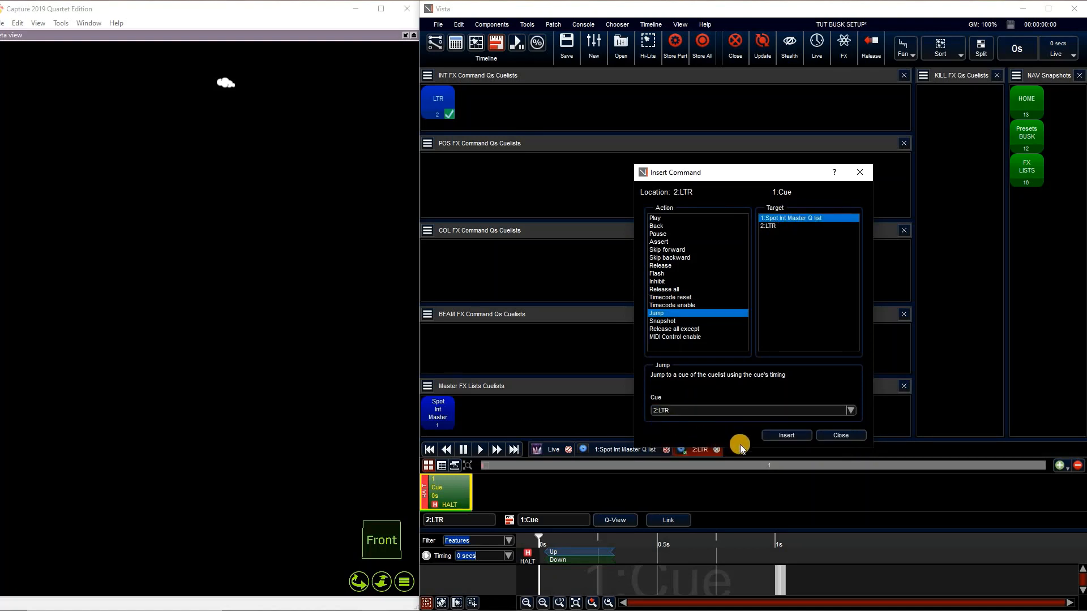
{"action": "left_click", "coordinate": [786, 436]}
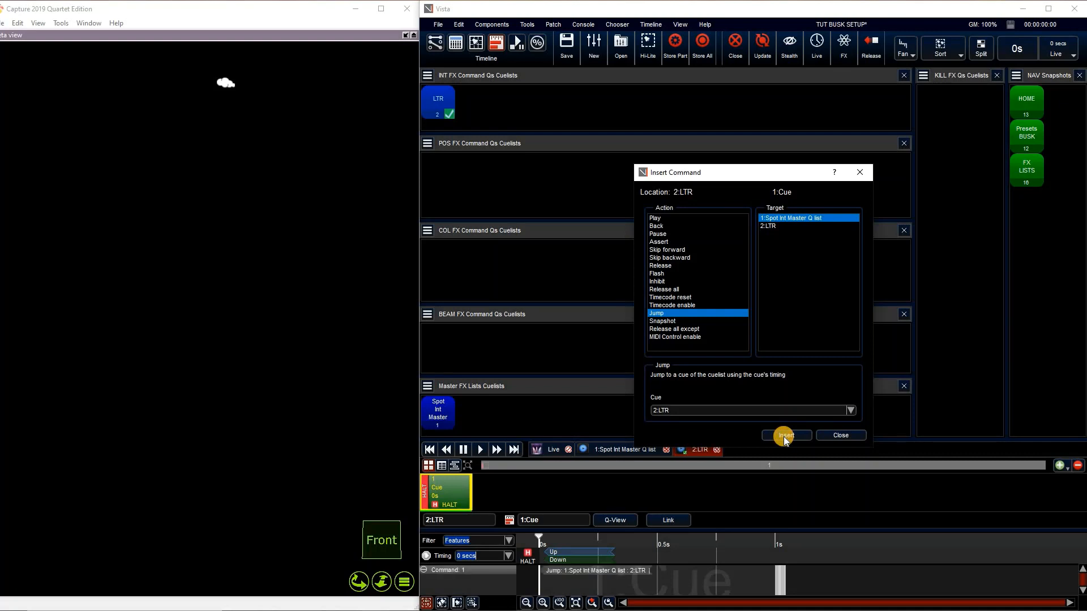
Insert a Release command targeting 2:LTR and shift it on the cue's timeline to start at about 0.2 s
{"action": "left_click", "coordinate": [659, 266]}
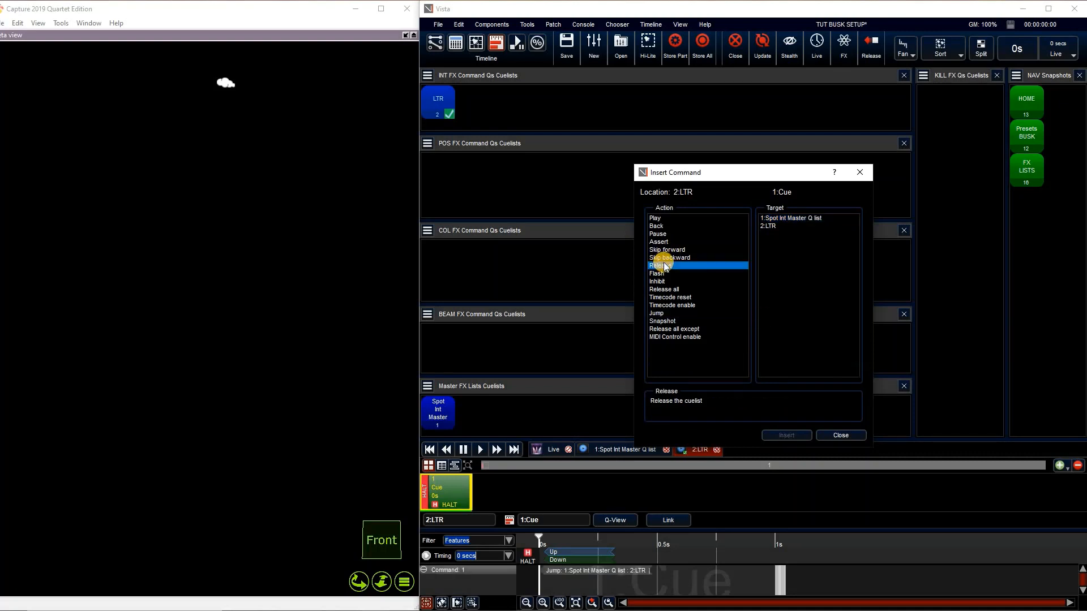
{"action": "left_click", "coordinate": [770, 226]}
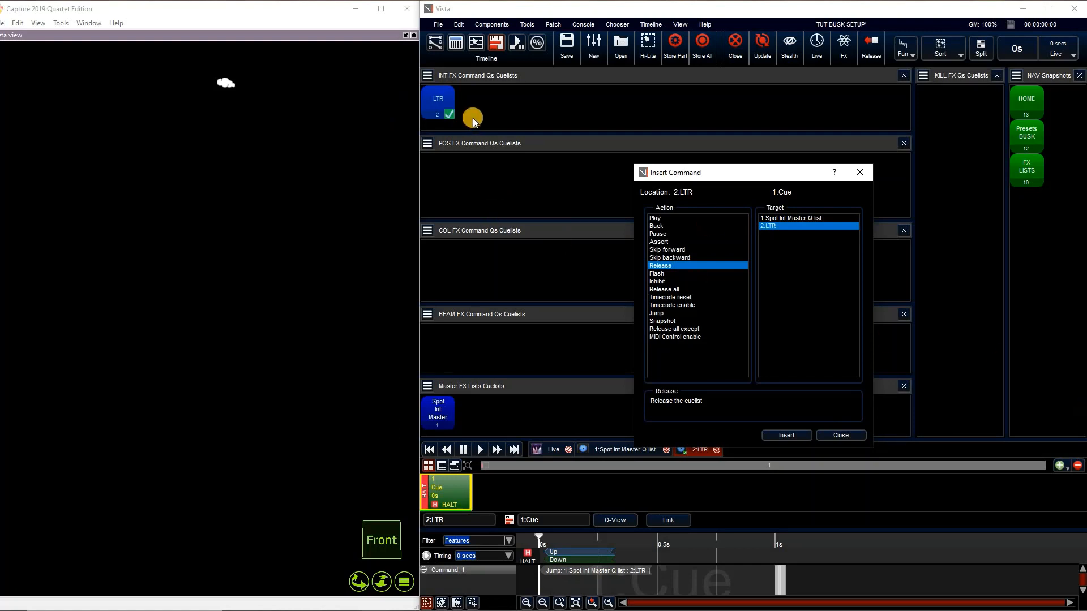
{"action": "left_click", "coordinate": [797, 435]}
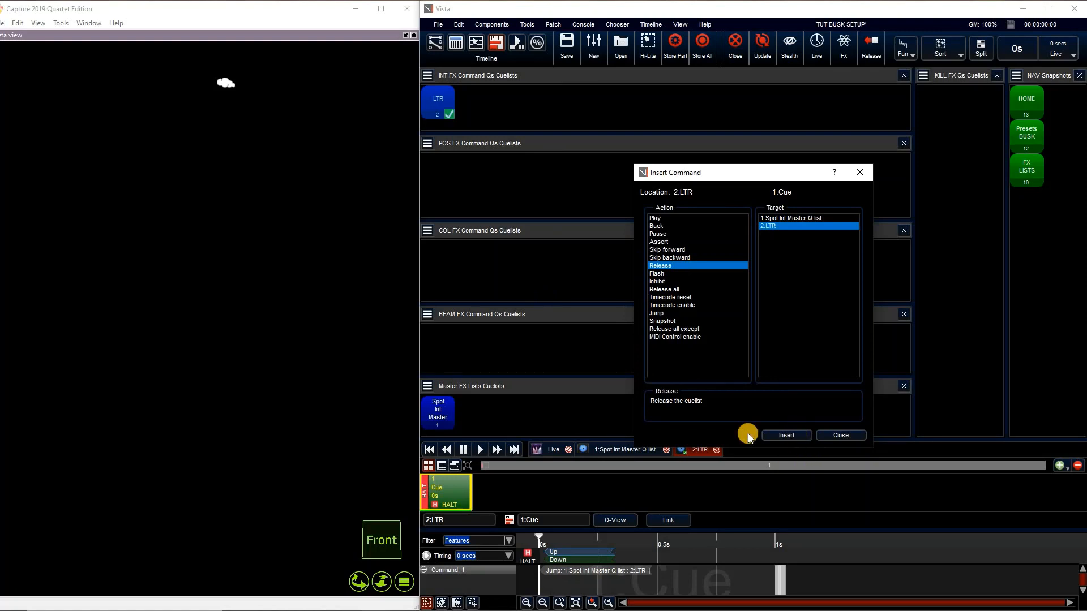
{"action": "left_click", "coordinate": [840, 437]}
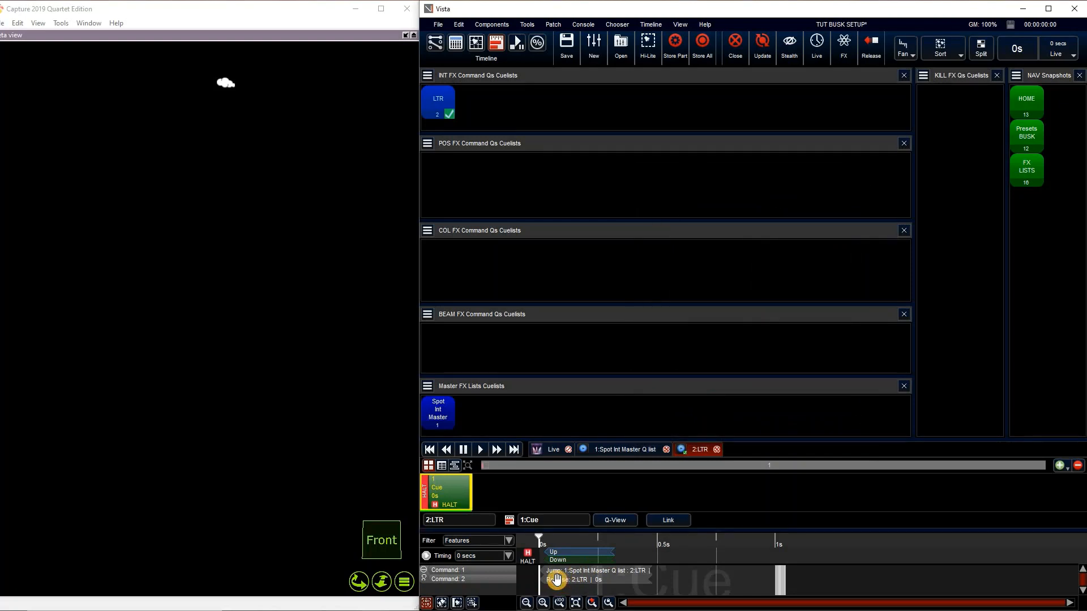
{"action": "left_click", "coordinate": [557, 578]}
{"action": "left_click_drag", "start_coordinate": [609, 576], "coordinate": [666, 578]}
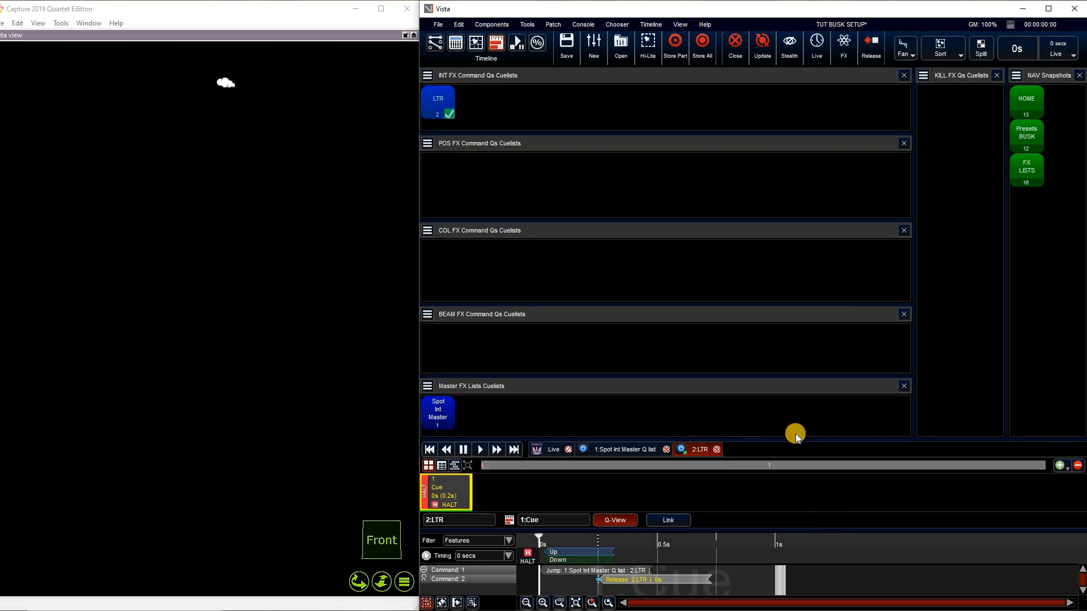
Test-play the LTR command cuelist with its editor open and again after closing that editor
{"action": "left_click", "coordinate": [439, 100]}
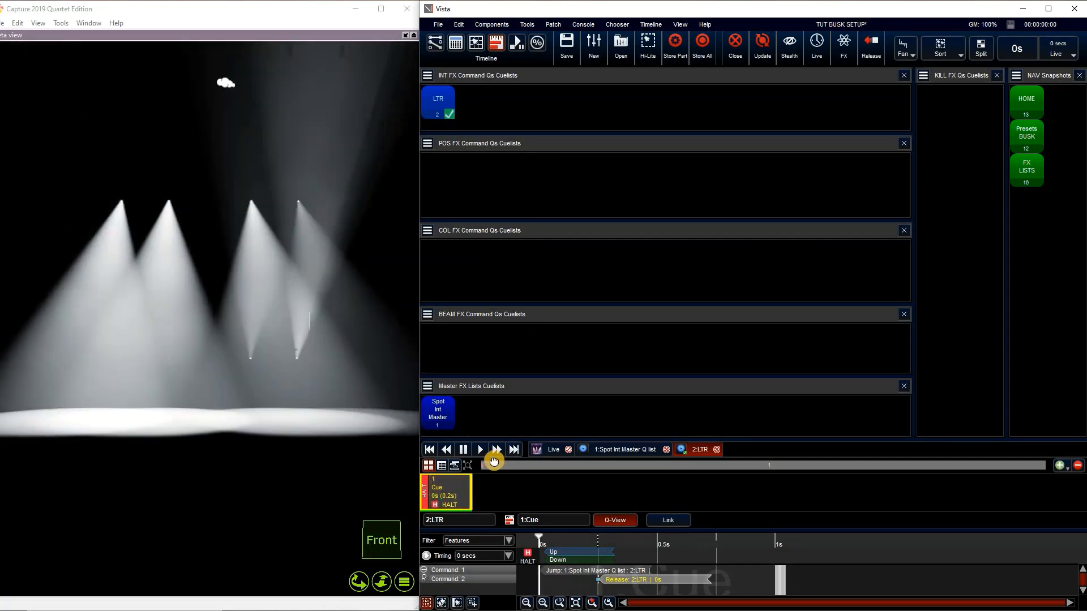
{"action": "left_click", "coordinate": [717, 450]}
{"action": "left_click", "coordinate": [750, 363]}
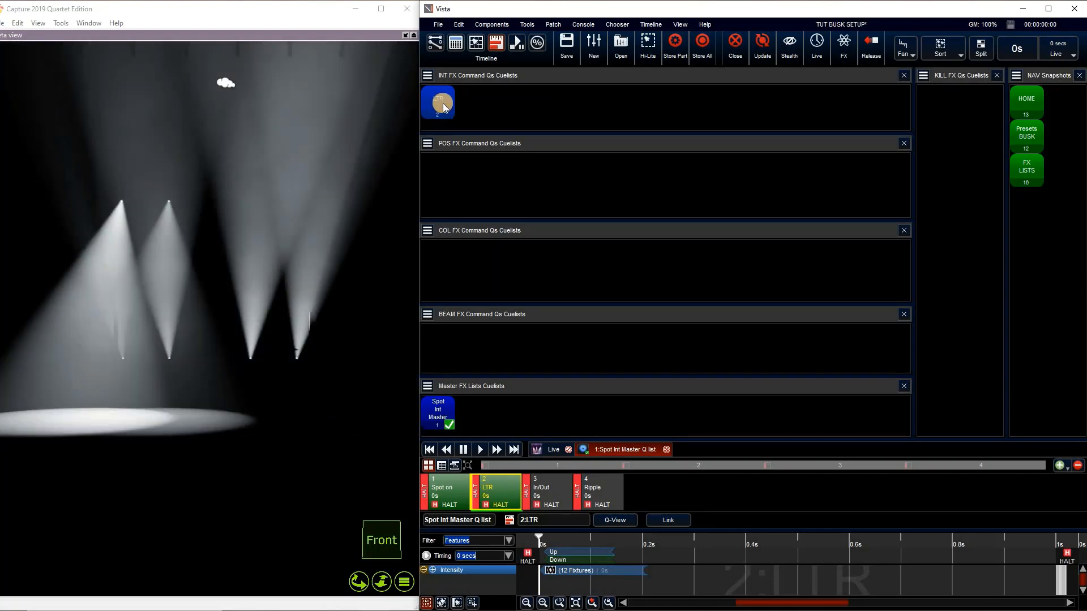
{"action": "left_click", "coordinate": [443, 103]}
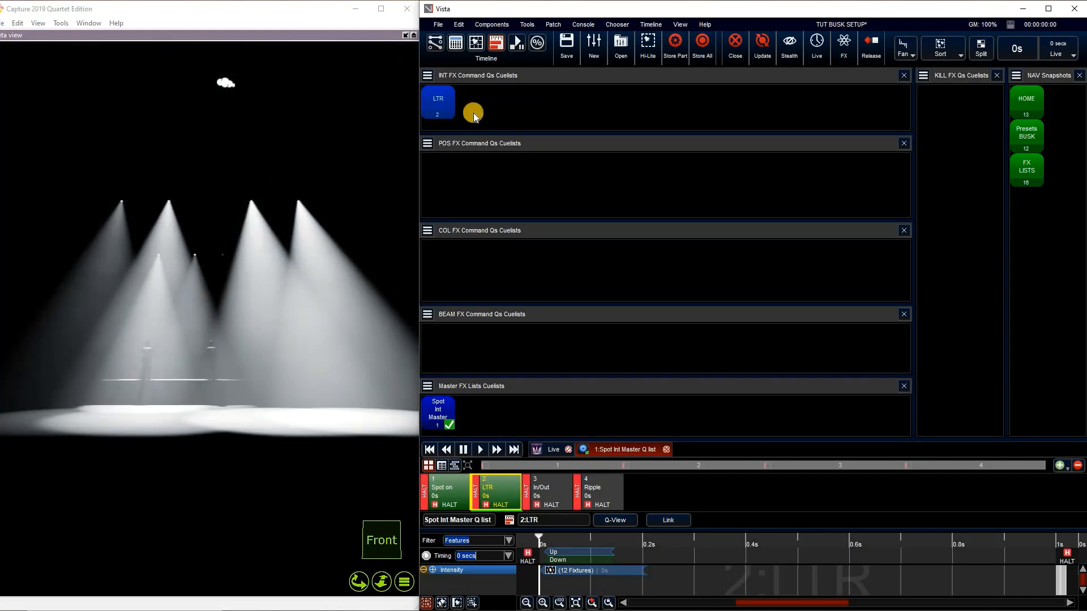
Turn off compact display for the Master FX Lists picker and set it to show all cuelists
{"action": "left_click", "coordinate": [432, 390]}
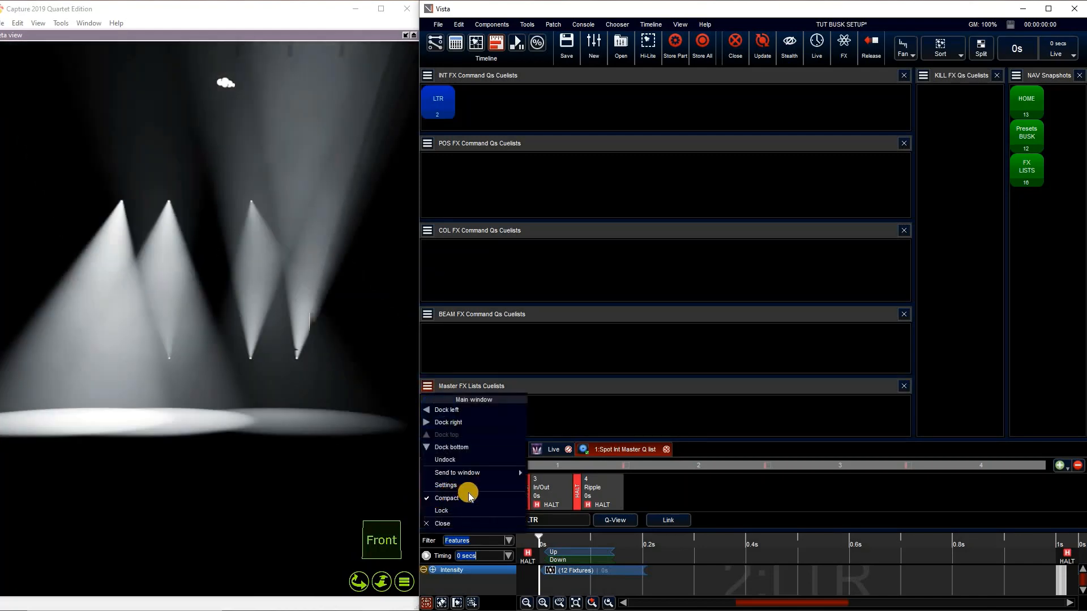
{"action": "left_click", "coordinate": [534, 396]}
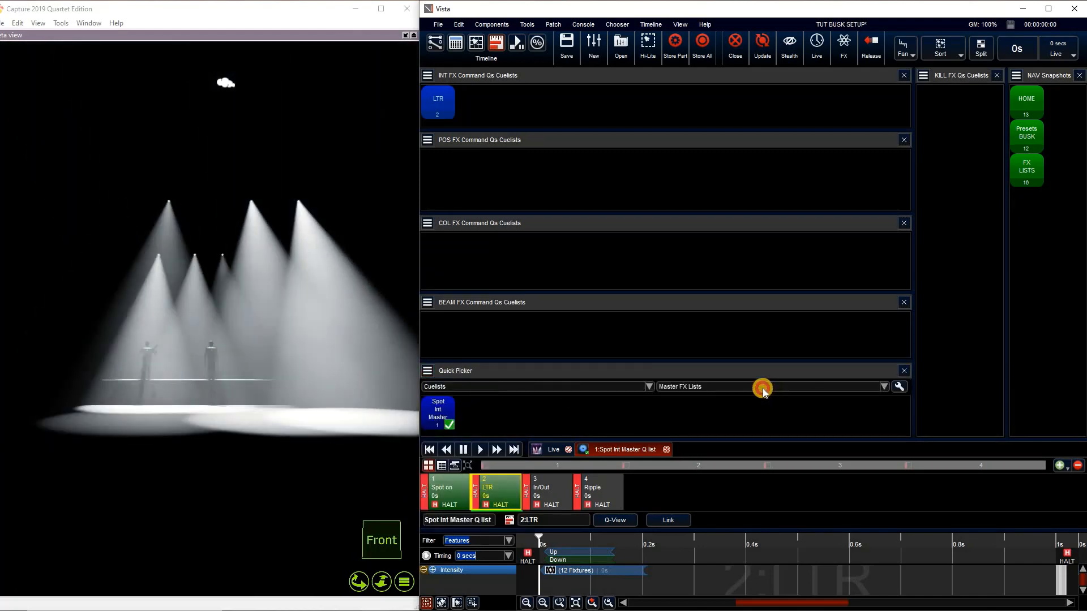
{"action": "left_click", "coordinate": [742, 386]}
{"action": "left_click", "coordinate": [703, 363]}
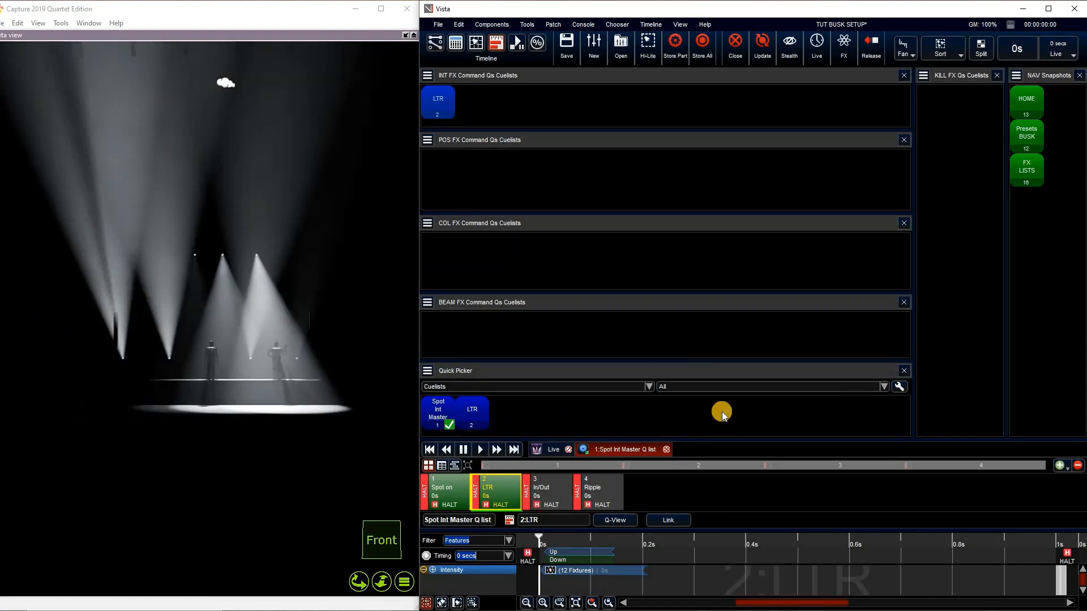
Duplicate the LTR command cuelist and place the copy beside it among the INT FX Command Qs cuelists
{"action": "right_click", "coordinate": [439, 107]}
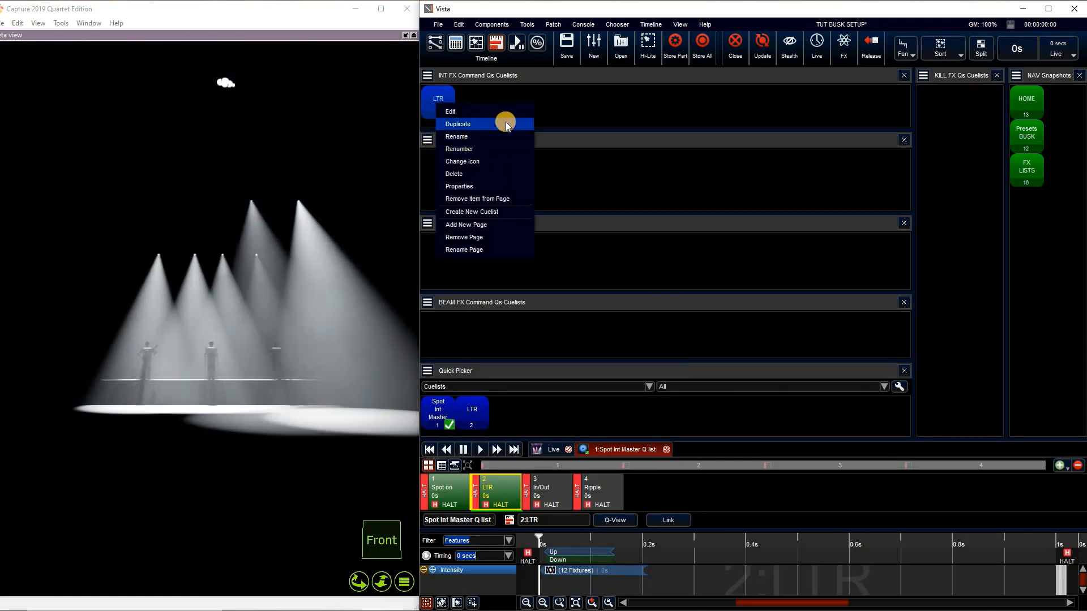
{"action": "left_click", "coordinate": [506, 125]}
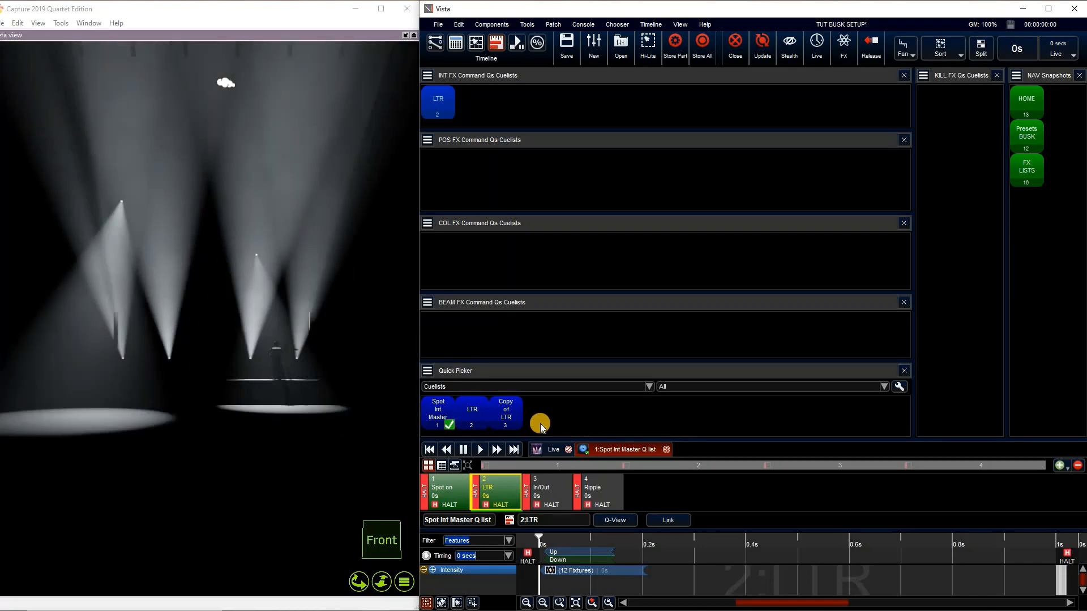
{"action": "left_click_drag", "start_coordinate": [543, 415], "coordinate": [469, 97]}
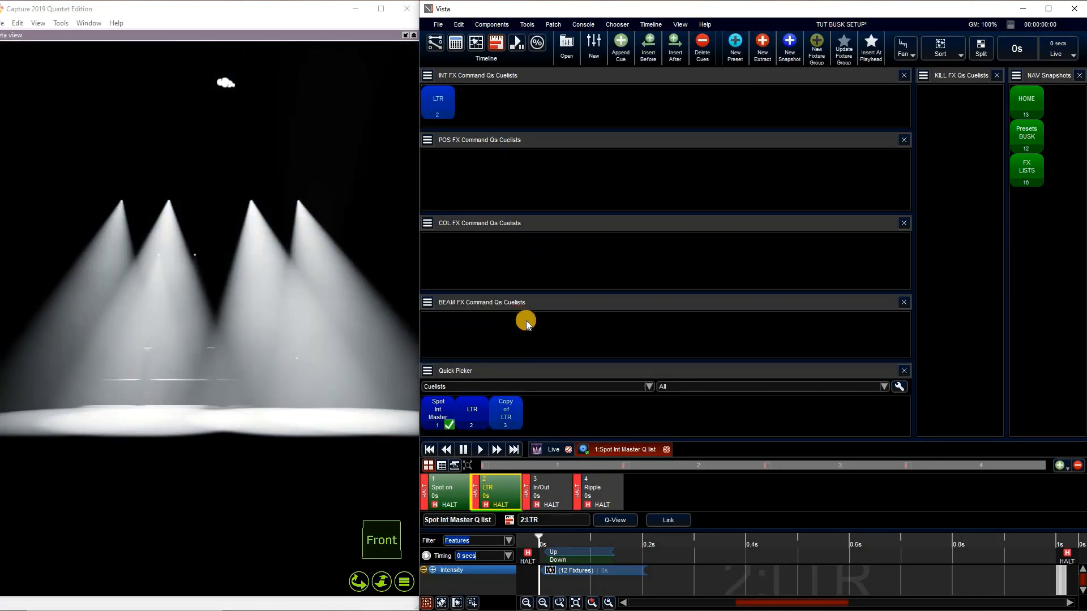
Open Copy of LTR for editing and change its Jump command to cue 3:In/Out of 1:Spot Int Master Q list
{"action": "right_click", "coordinate": [477, 94]}
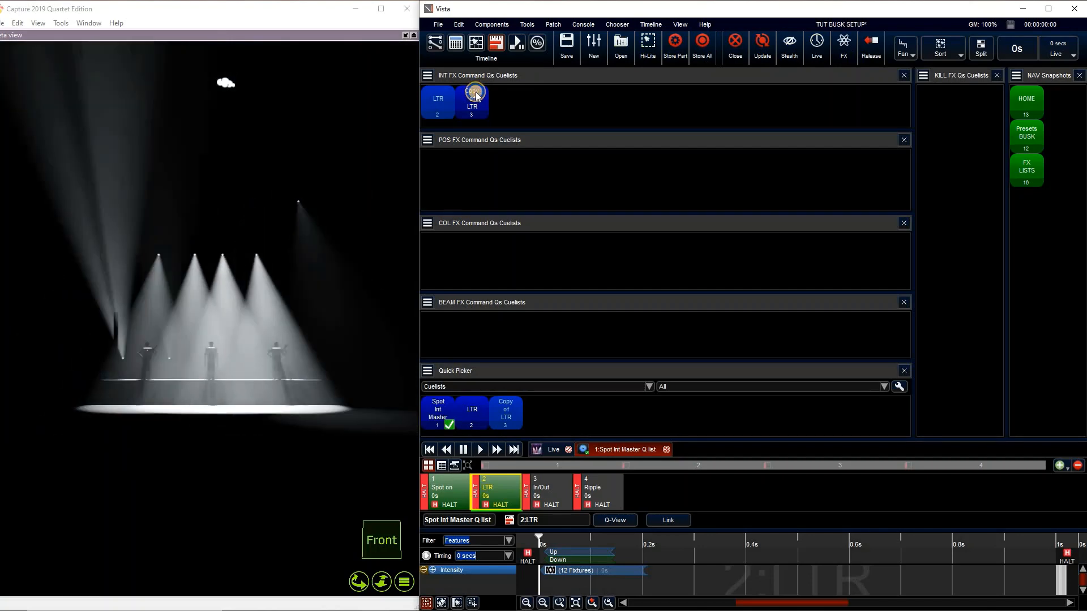
{"action": "left_click", "coordinate": [490, 102]}
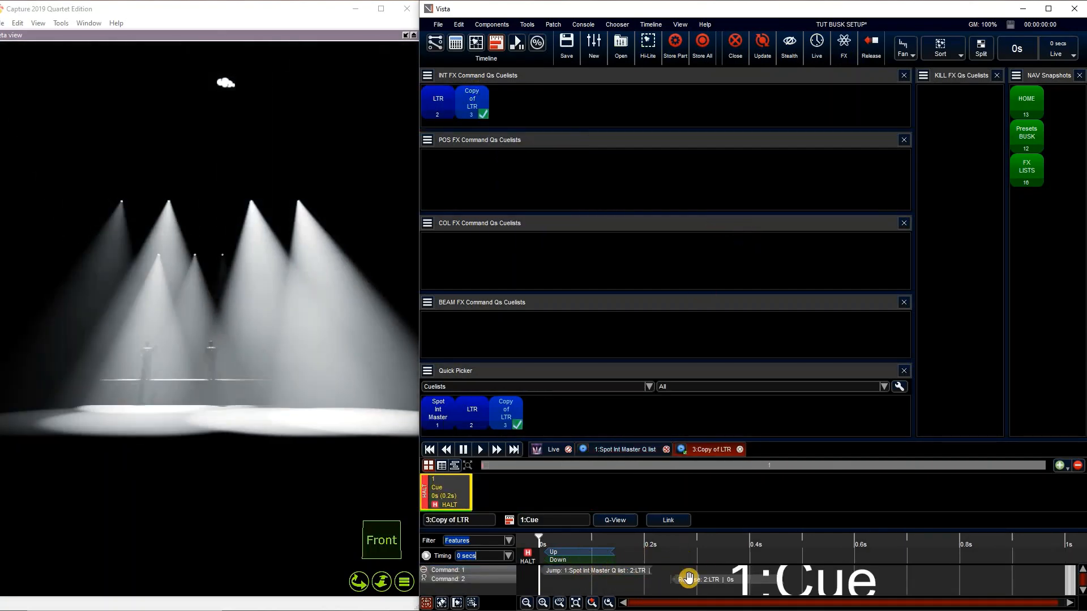
{"action": "right_click", "coordinate": [593, 570]}
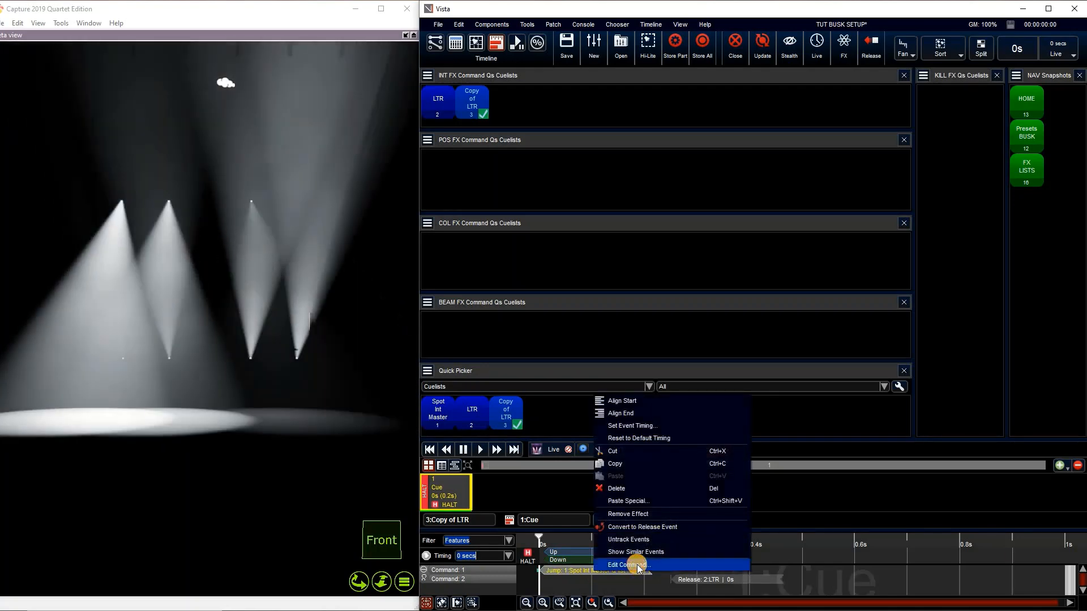
{"action": "left_click", "coordinate": [629, 565]}
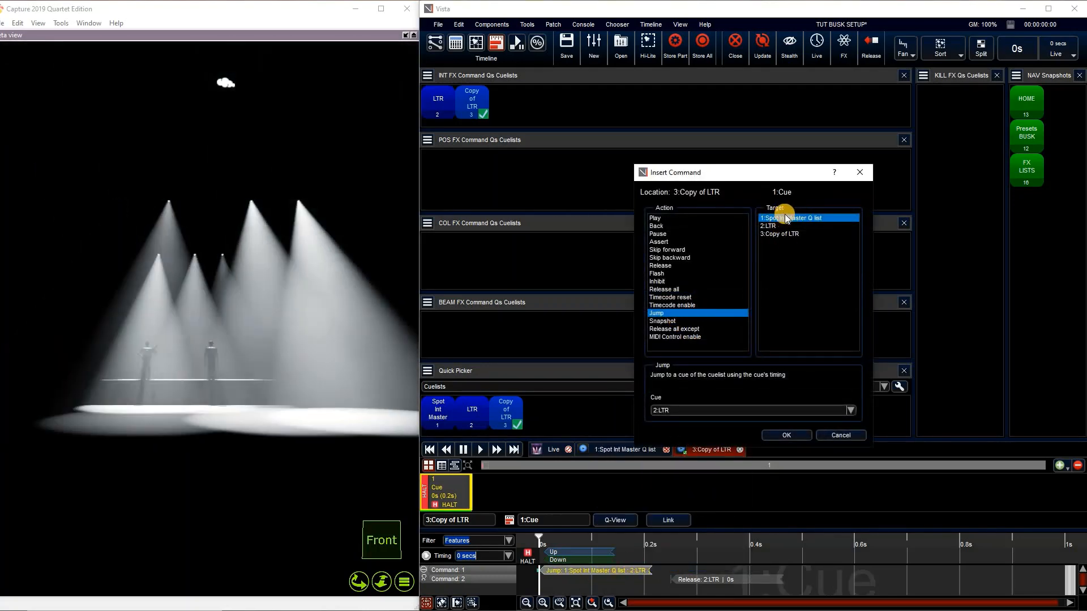
{"action": "left_click", "coordinate": [671, 409]}
{"action": "left_click", "coordinate": [678, 425]}
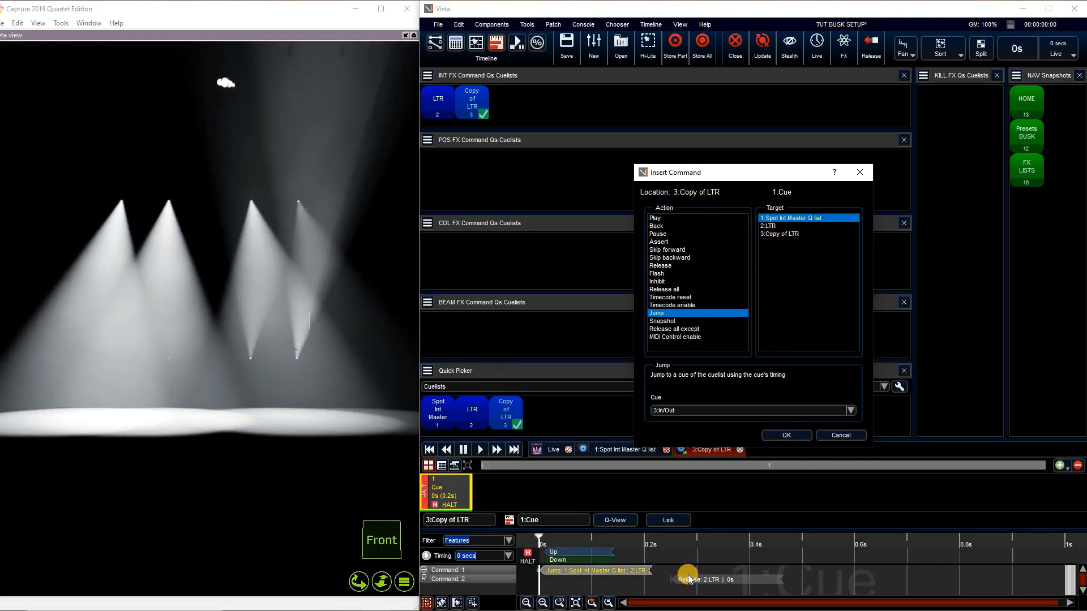
{"action": "left_click", "coordinate": [785, 430]}
Retarget the Release command to 3:Copy of LTR and close that cuelist's editor
{"action": "right_click", "coordinate": [695, 577]}
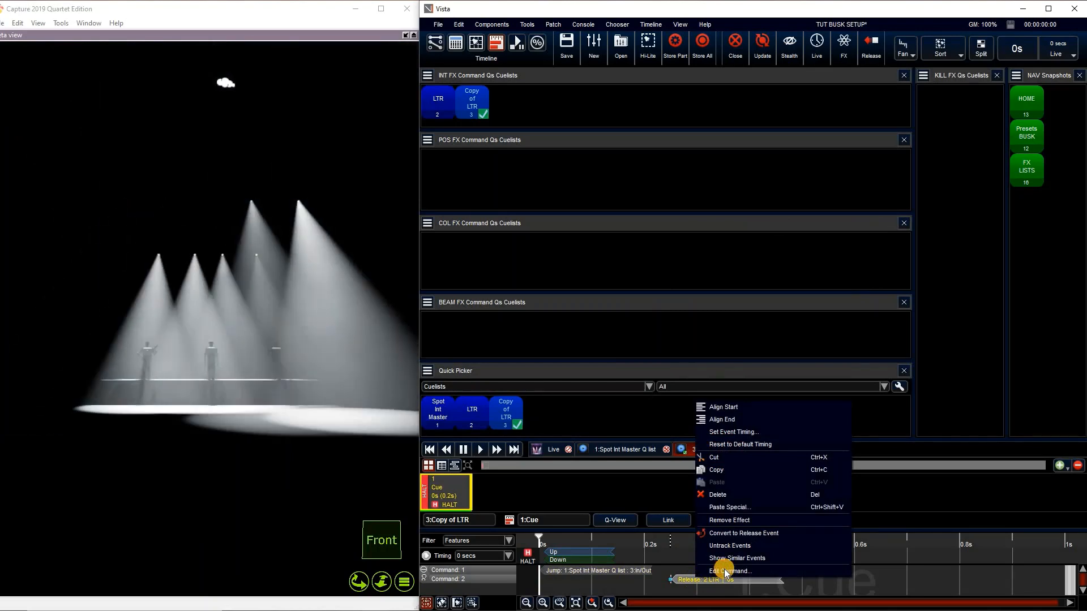
{"action": "left_click", "coordinate": [724, 569]}
{"action": "left_click", "coordinate": [777, 234]}
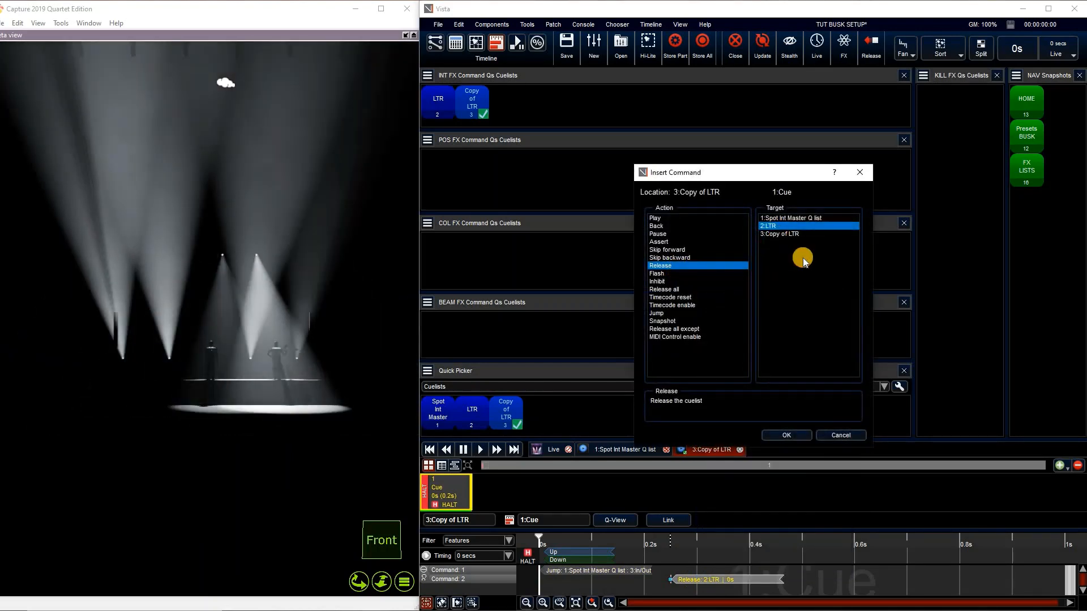
{"action": "left_click", "coordinate": [791, 434]}
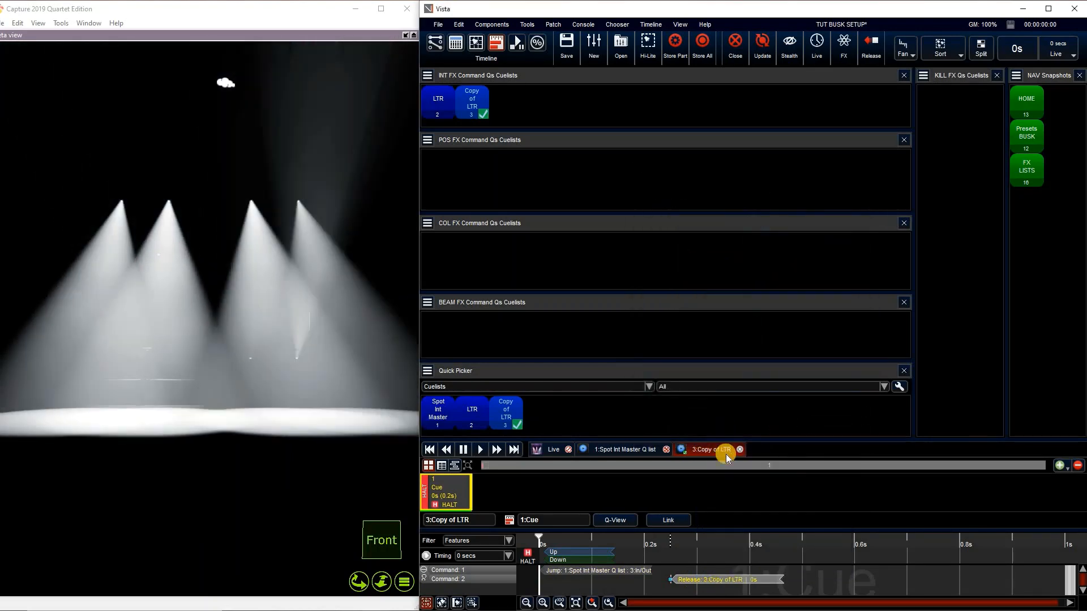
{"action": "left_click", "coordinate": [740, 450]}
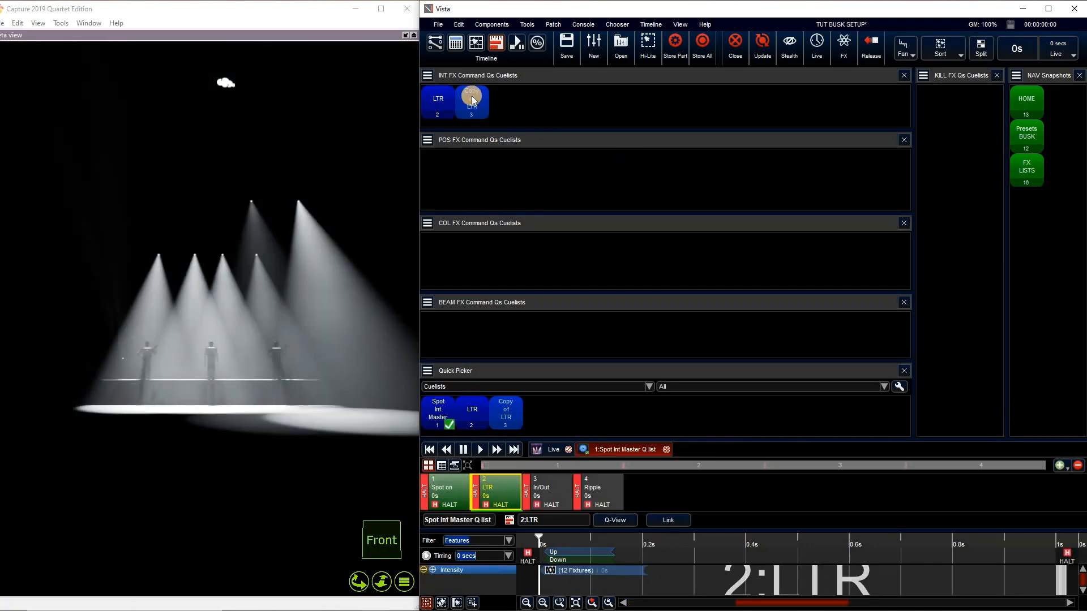
Test-play Copy of LTR and LTR alternately to check the jumps between the In/Out and LTR effect cues
{"action": "left_click", "coordinate": [471, 96]}
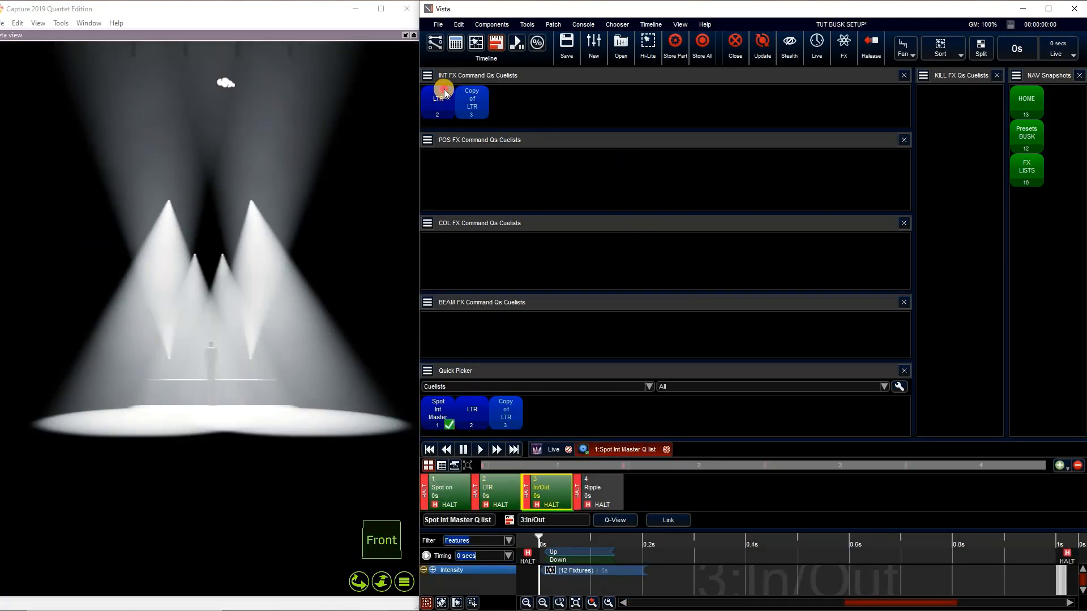
{"action": "left_click", "coordinate": [443, 89]}
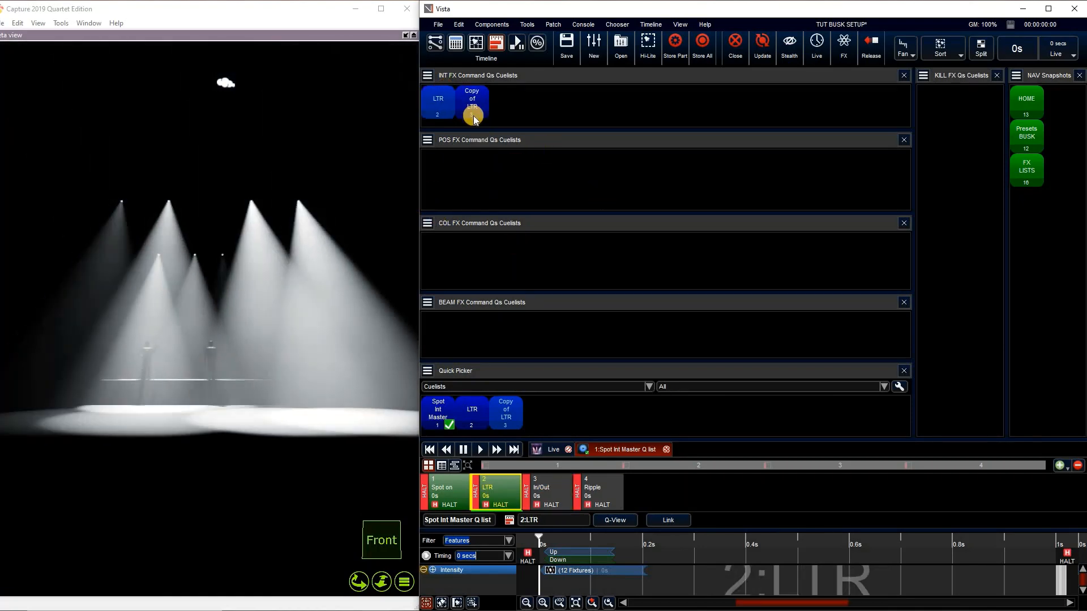
{"action": "left_click", "coordinate": [471, 97]}
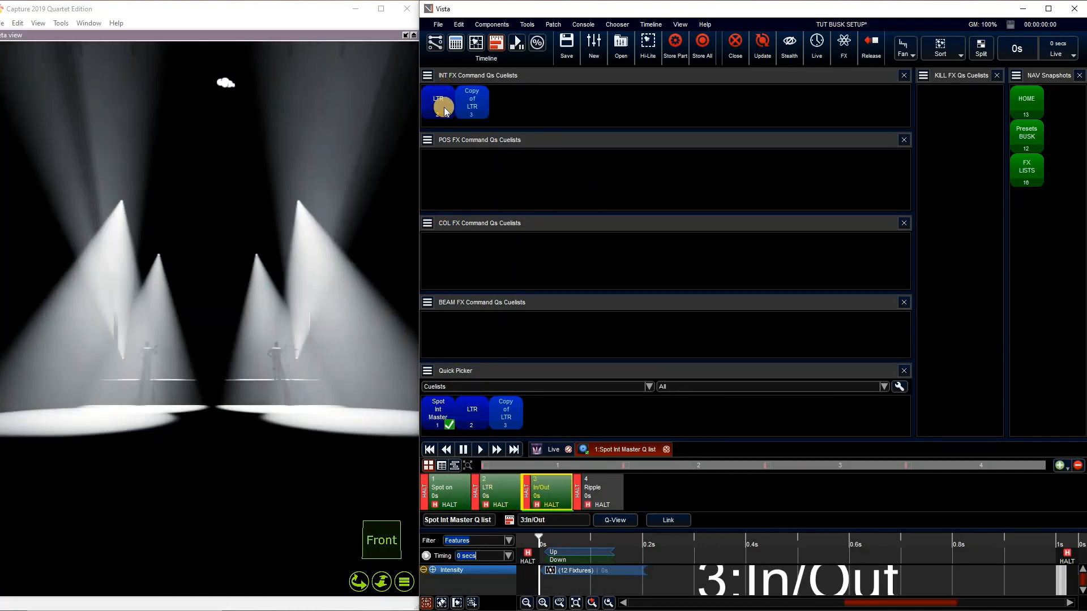
{"action": "left_click", "coordinate": [442, 104]}
{"action": "left_click", "coordinate": [474, 108]}
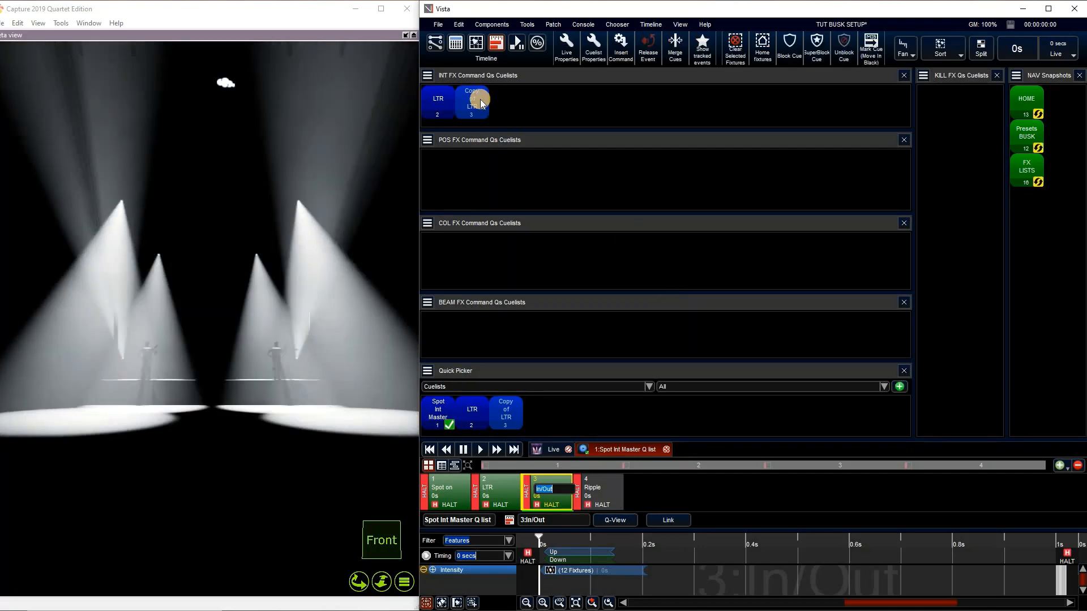
Rename the Copy of LTR command cuelist to "In/Out"
{"action": "right_click", "coordinate": [480, 99]}
{"action": "left_click", "coordinate": [531, 129]}
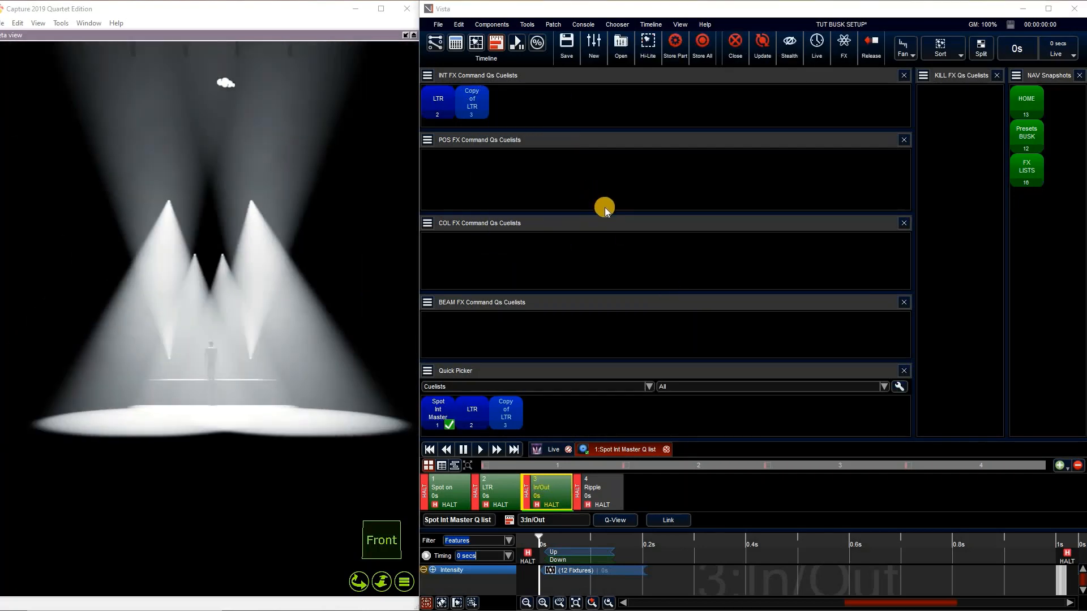
{"action": "left_click", "coordinate": [762, 342]}
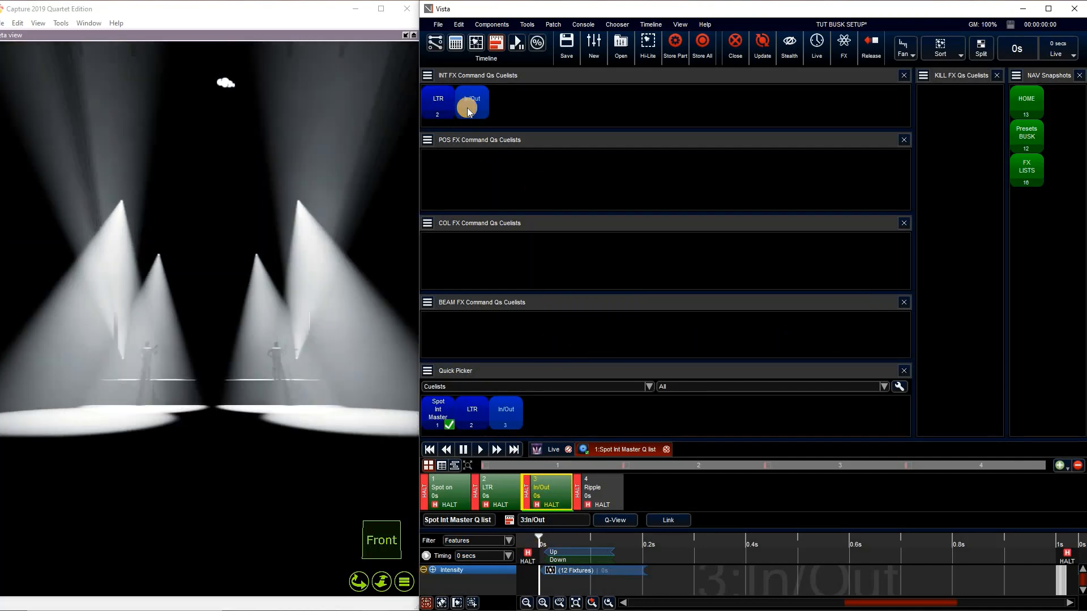
Duplicate the In/Out command cuelist and open the copy for editing
{"action": "right_click", "coordinate": [466, 107]}
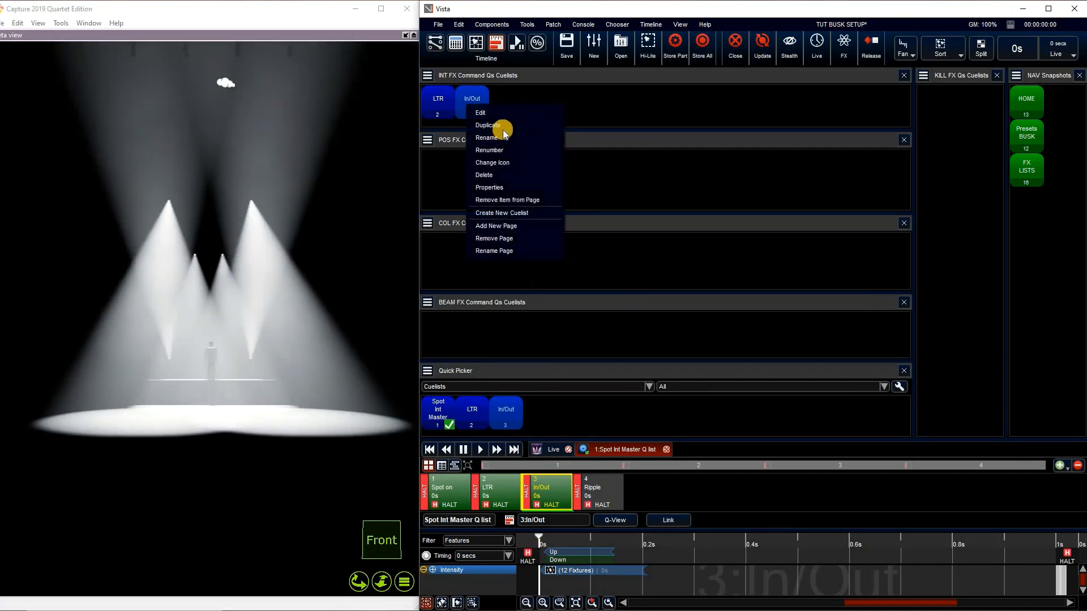
{"action": "left_click", "coordinate": [488, 125]}
{"action": "right_click", "coordinate": [534, 417]}
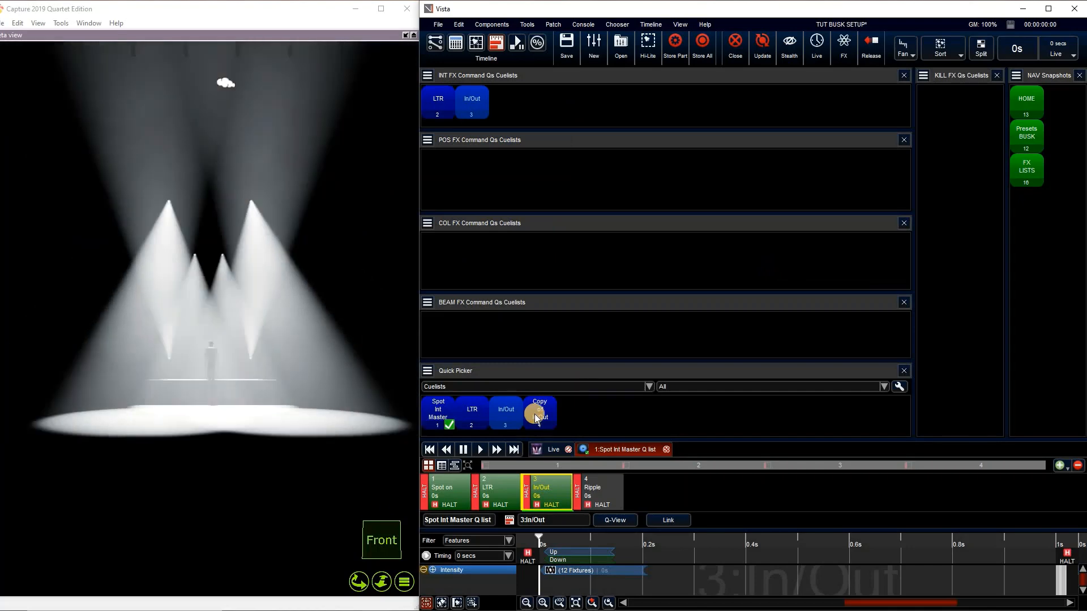
{"action": "left_click", "coordinate": [575, 570]}
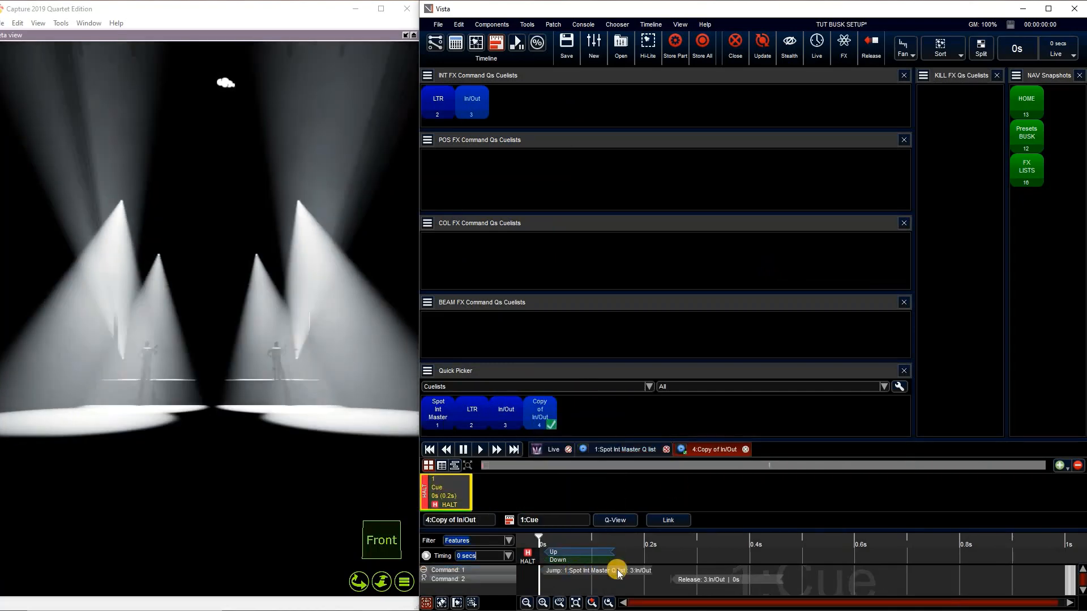
Change the Jump command in Copy of In/Out to cue 4:Ripple of 1:Spot Int Master Q list
{"action": "right_click", "coordinate": [617, 571]}
{"action": "left_click", "coordinate": [725, 538]}
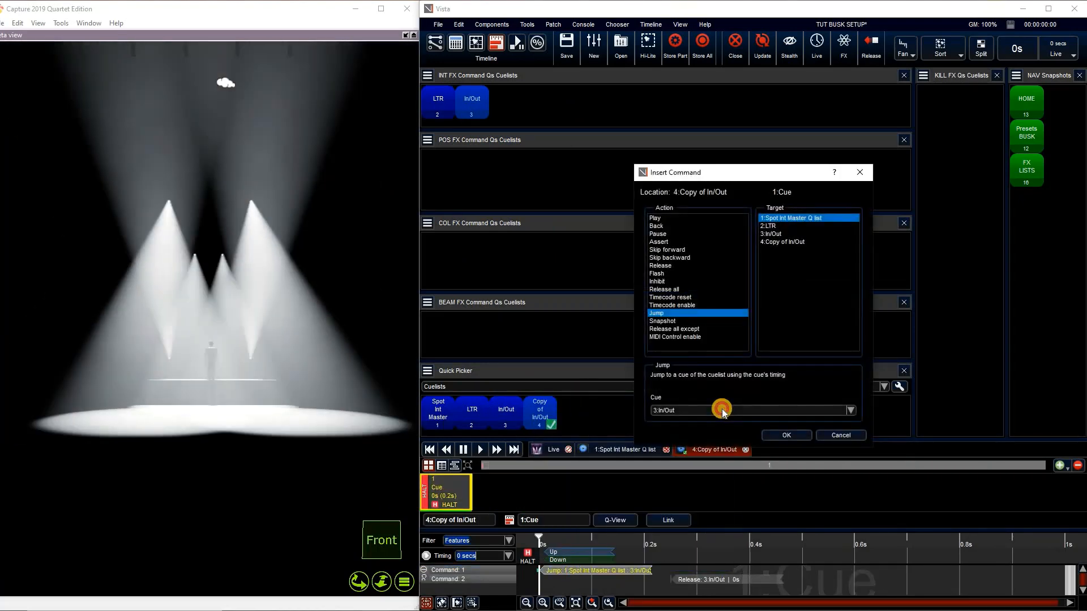
{"action": "left_click", "coordinate": [710, 410]}
{"action": "left_click", "coordinate": [702, 420]}
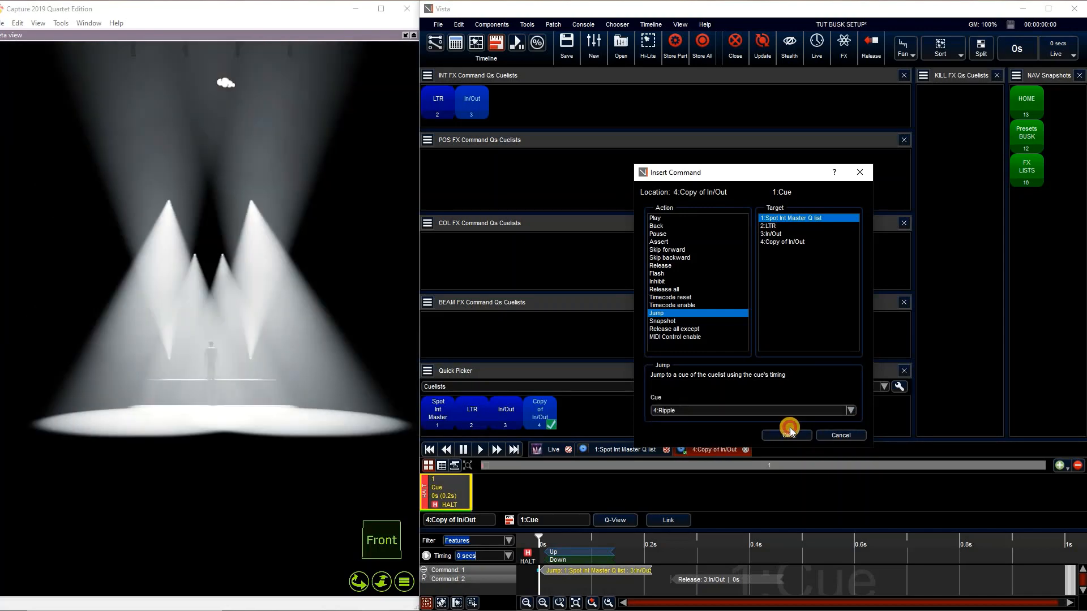
{"action": "left_click", "coordinate": [789, 435]}
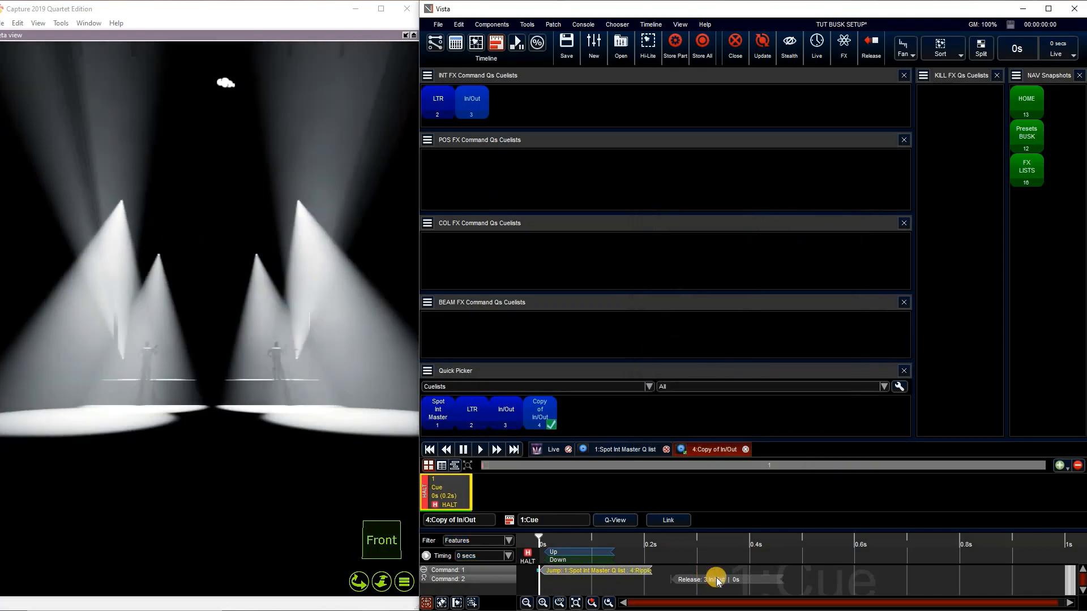
Retarget the Release command to 4:Copy of In/Out and close that cuelist's editor
{"action": "right_click", "coordinate": [716, 582]}
{"action": "left_click", "coordinate": [741, 576]}
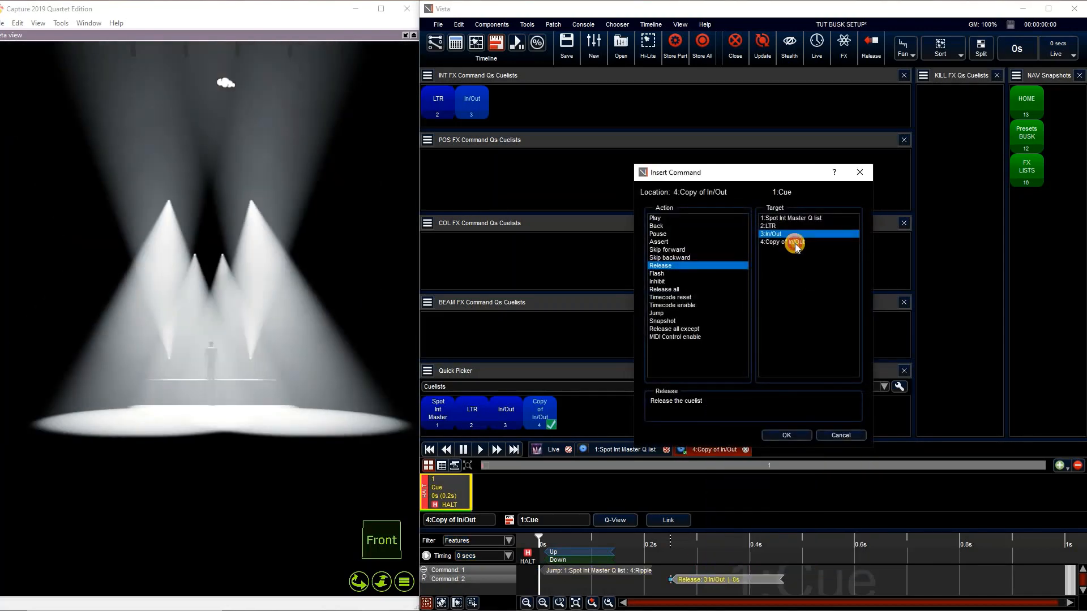
{"action": "left_click", "coordinate": [795, 242]}
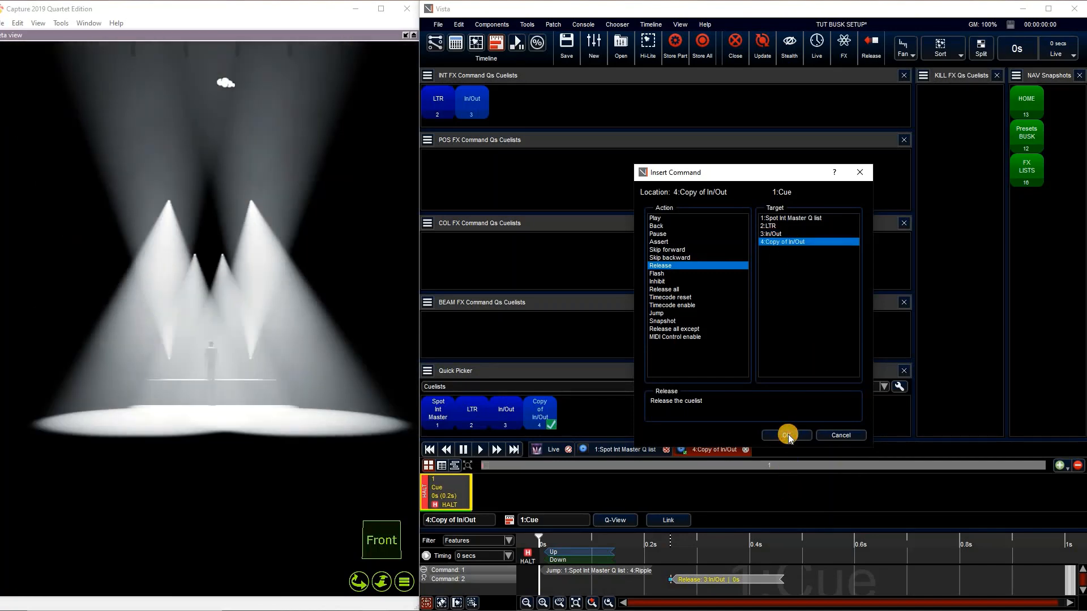
{"action": "left_click", "coordinate": [788, 435]}
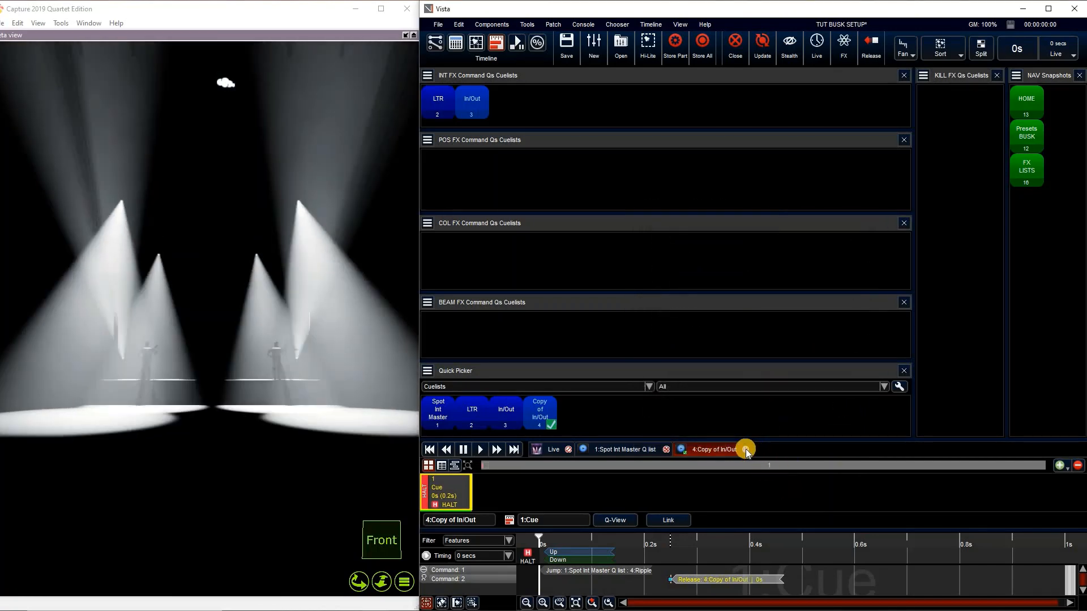
{"action": "left_click", "coordinate": [746, 450]}
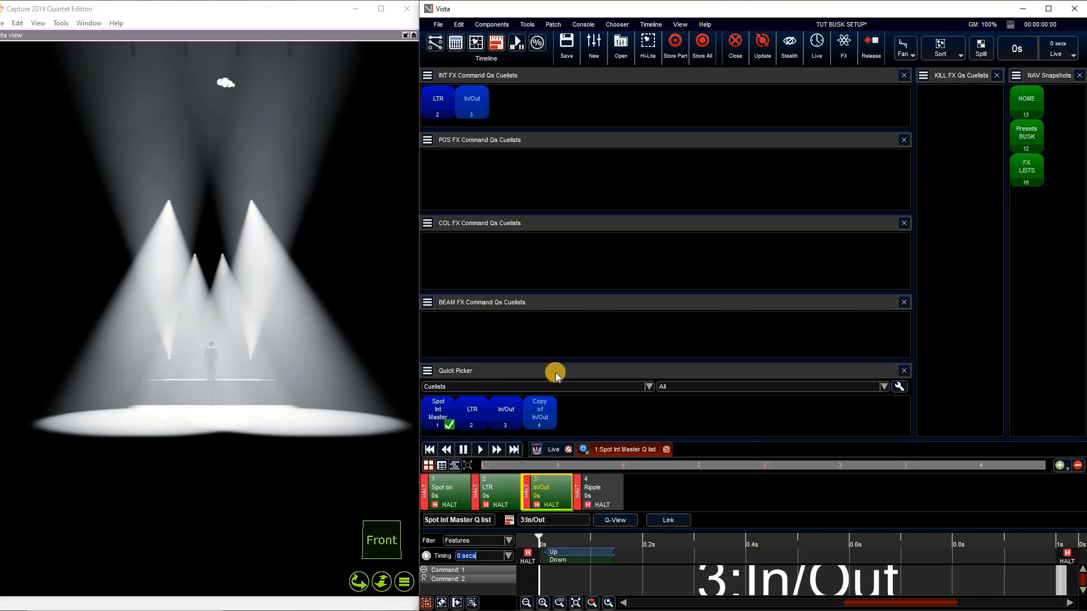
Place Copy of In/Out after In/Out among the INT FX Command Qs cuelists and test-play it
{"action": "mouse_move", "coordinate": [516, 124]}
{"action": "left_mouse_down"}
{"action": "mouse_move", "coordinate": [517, 195]}
{"action": "mouse_move", "coordinate": [513, 111]}
{"action": "left_mouse_up"}
{"action": "key", "text": "space"}
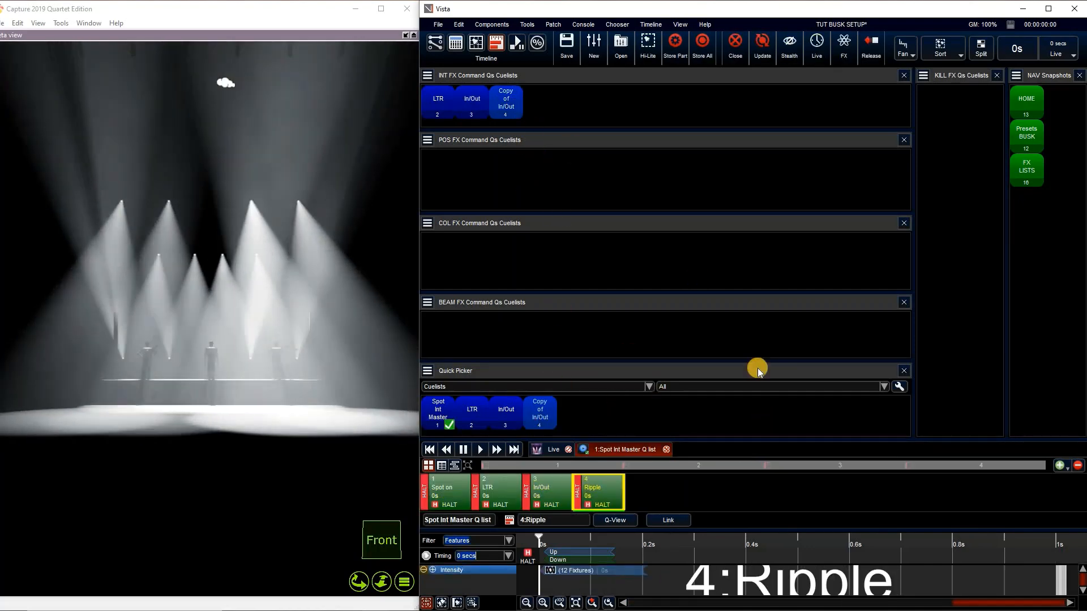
Rename the Copy of In/Out cuelist to Ripple
{"action": "left_click", "coordinate": [606, 492]}
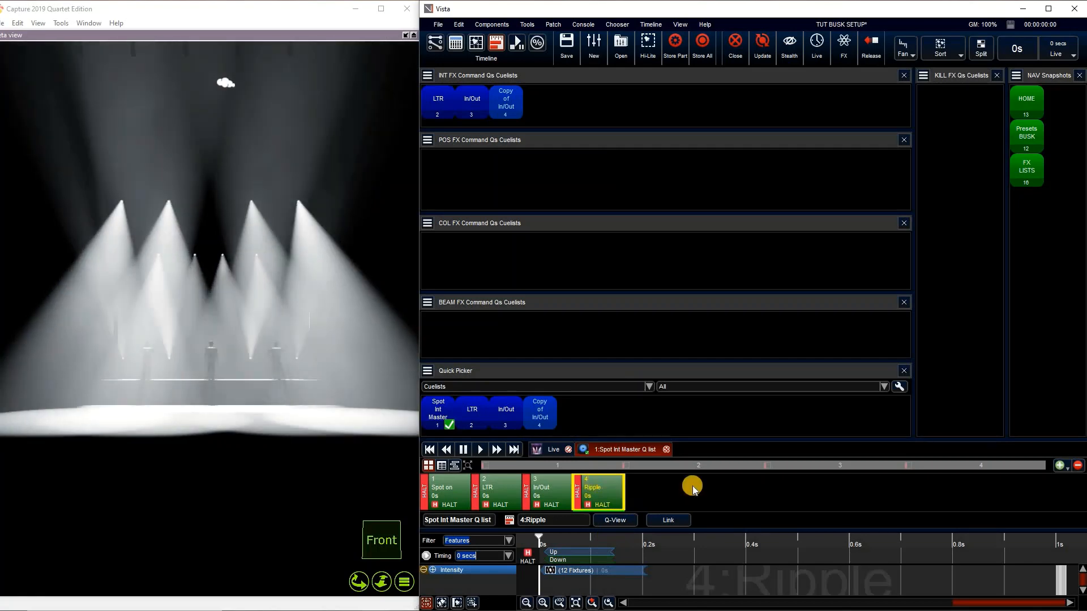
{"action": "right_click", "coordinate": [513, 108]}
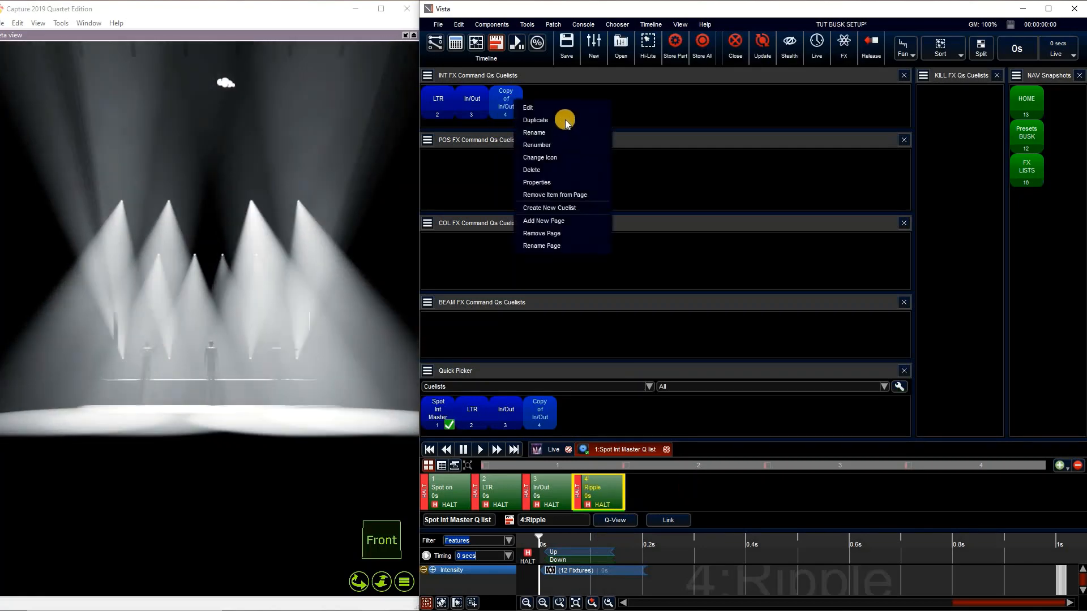
{"action": "left_click", "coordinate": [560, 136]}
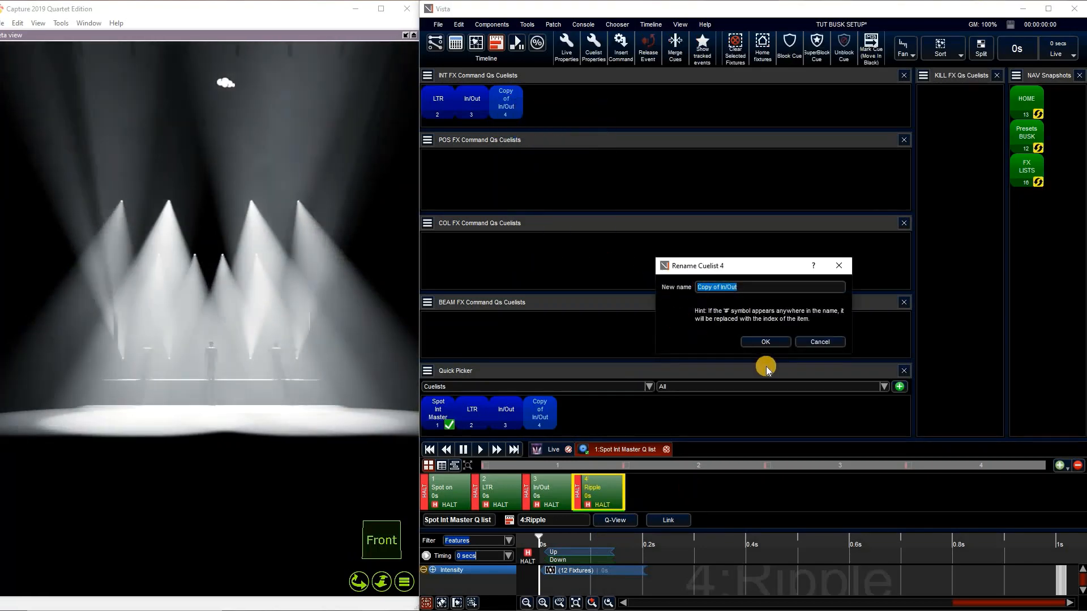
{"action": "type", "text": "Ripple"}
{"action": "key", "text": "Return"}
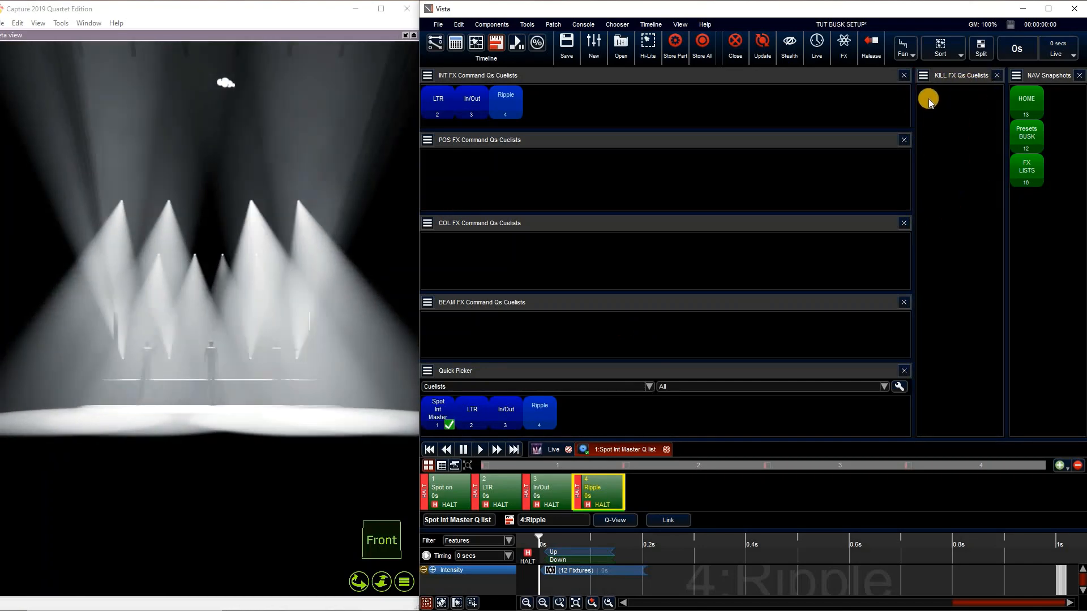
Create a new cuelist named Kill Spot on in the KILL FX Qs Cuelists window
{"action": "right_click", "coordinate": [931, 101]}
{"action": "key", "text": "Down"}
{"action": "key", "text": "Return"}
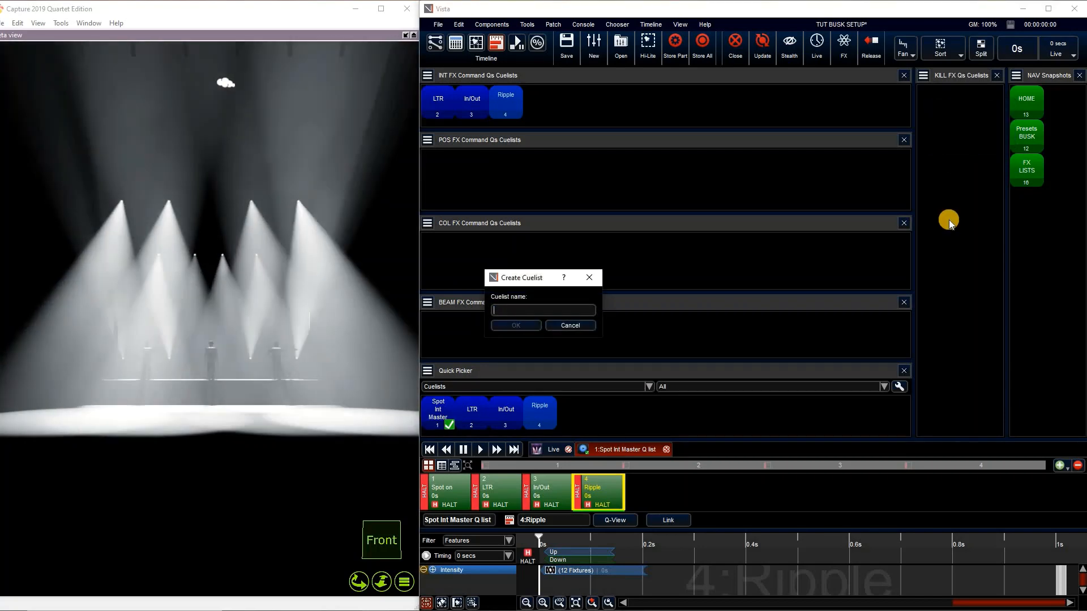
{"action": "key", "text": "shift"}
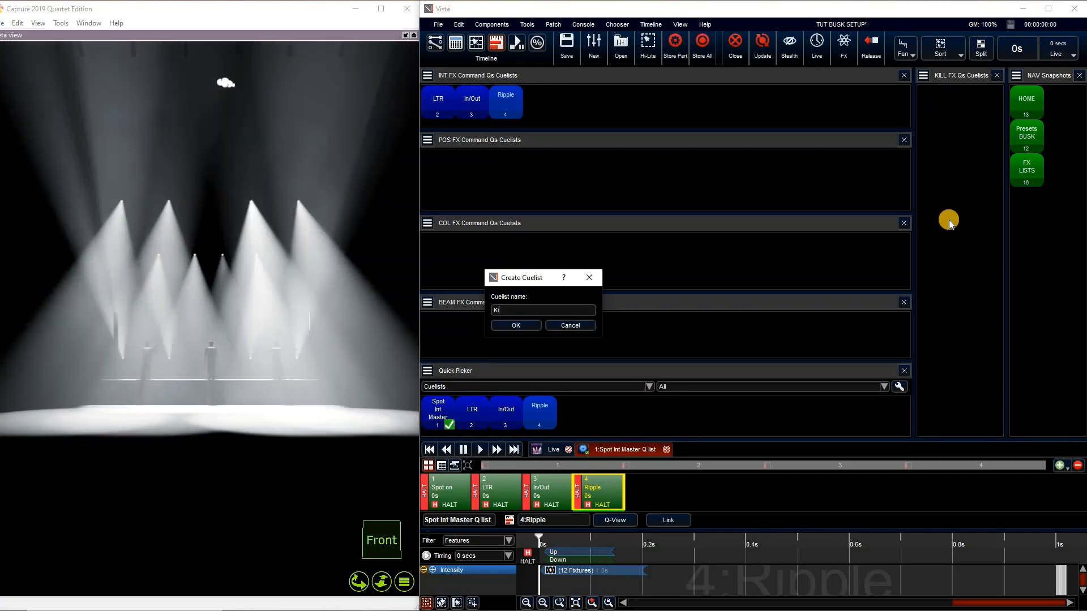
{"action": "type", "text": "Kill S"}
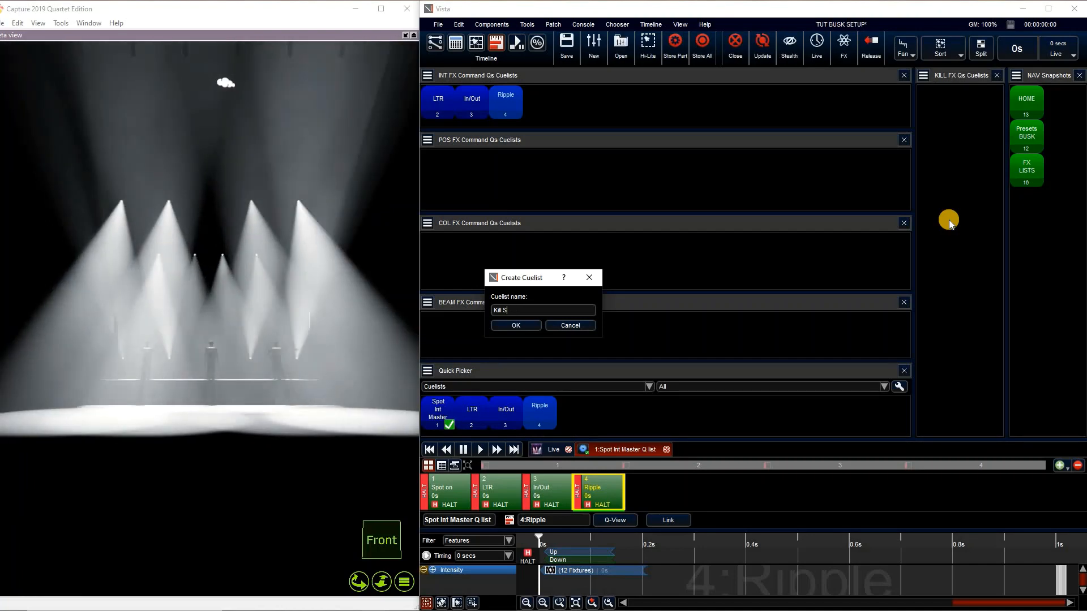
{"action": "type", "text": "Pot o"}
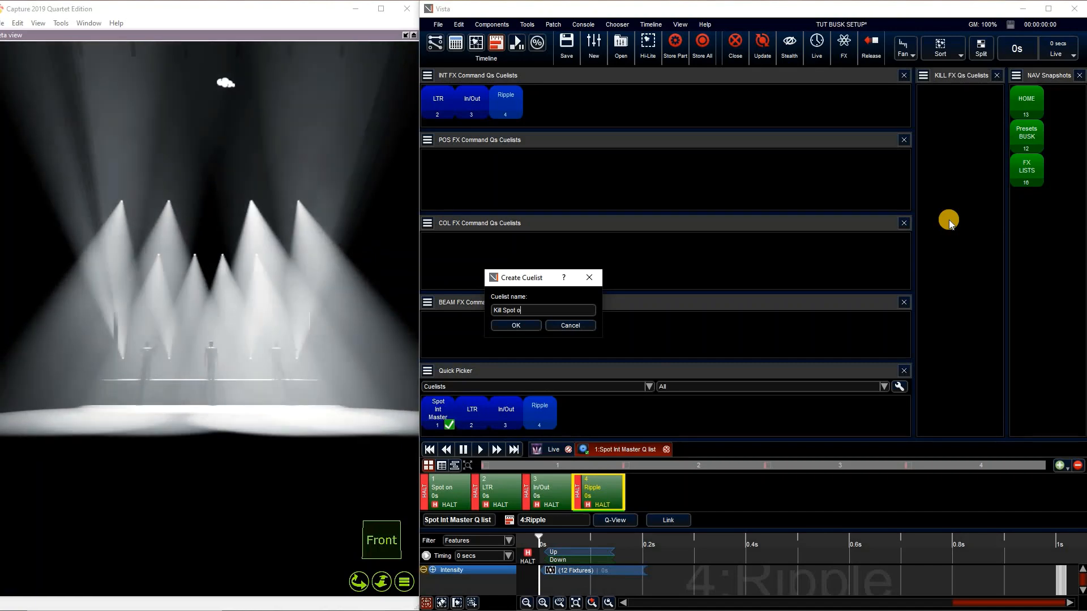
{"action": "type", "text": "n"}
{"action": "left_click", "coordinate": [519, 325]}
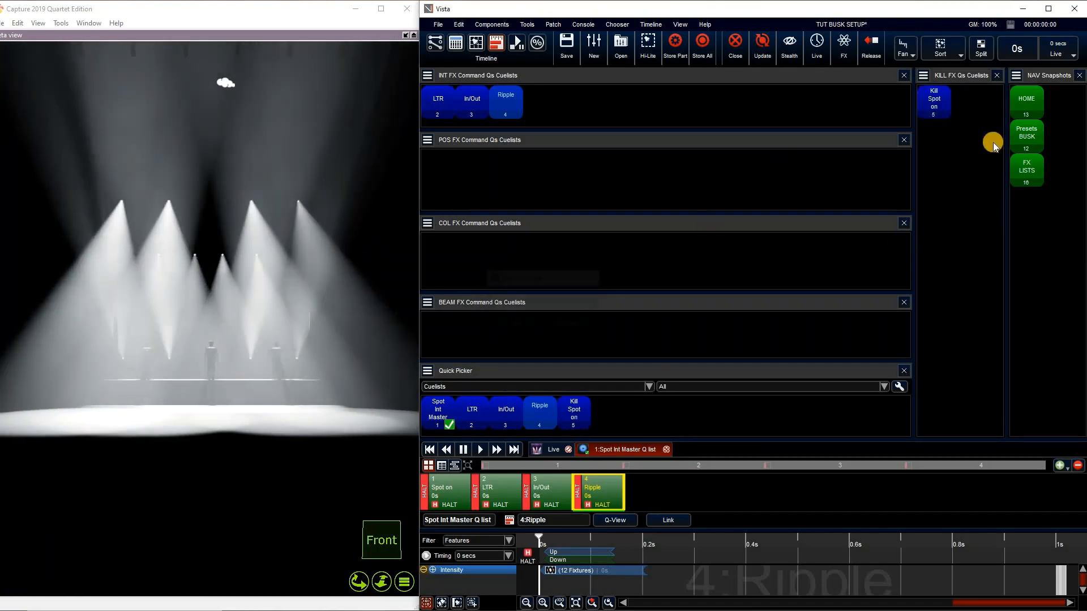
Open Kill Spot on for editing and insert a Jump command to cue 1:Spot on of 1:Spot Int Master Q list
{"action": "right_click", "coordinate": [940, 106]}
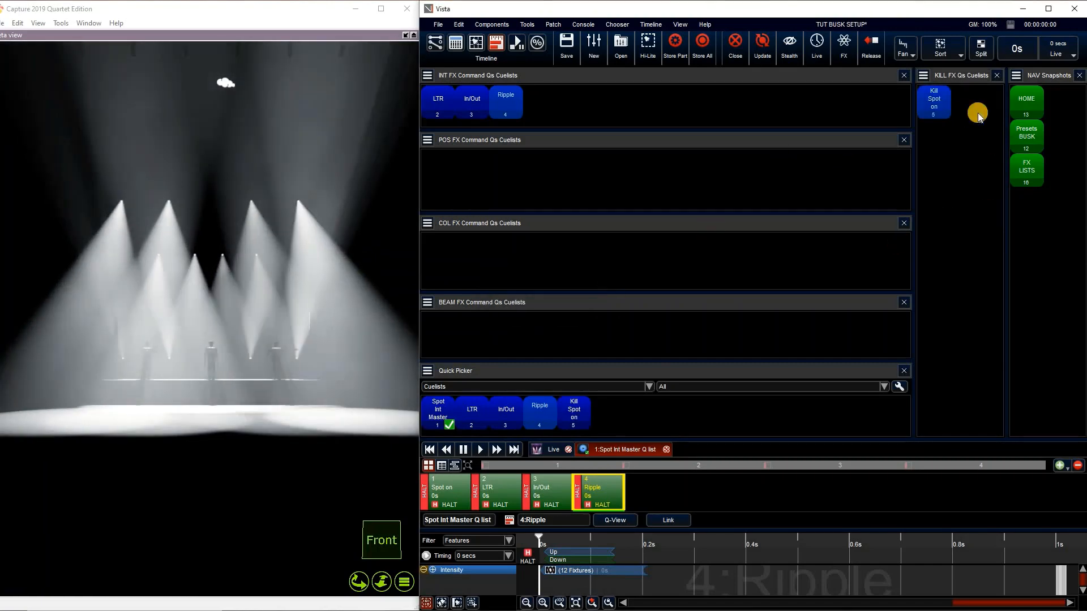
{"action": "left_click", "coordinate": [980, 113]}
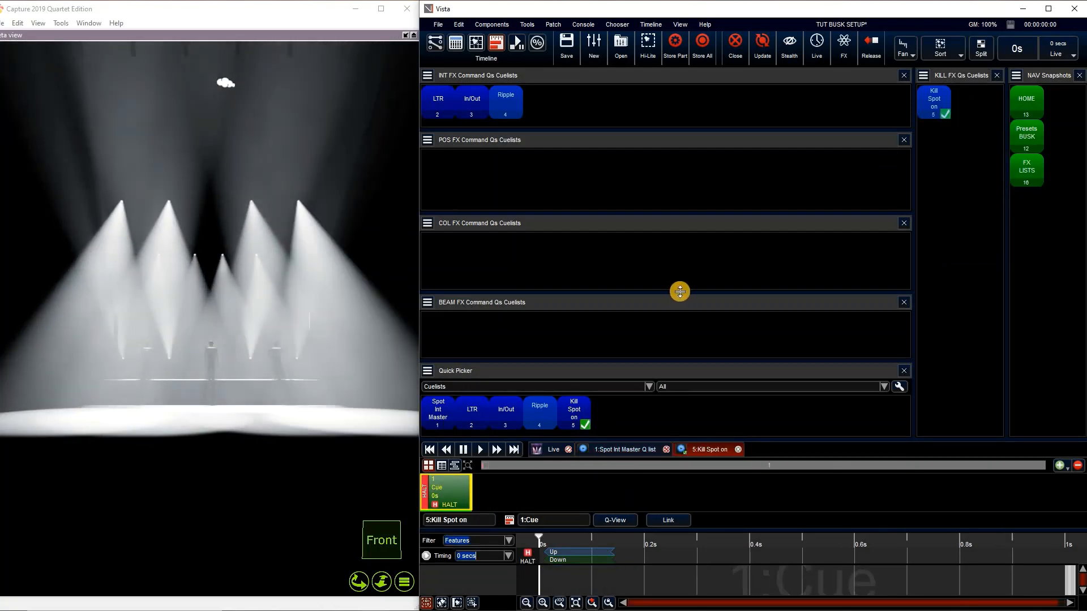
{"action": "left_click", "coordinate": [625, 53], "text": "shift"}
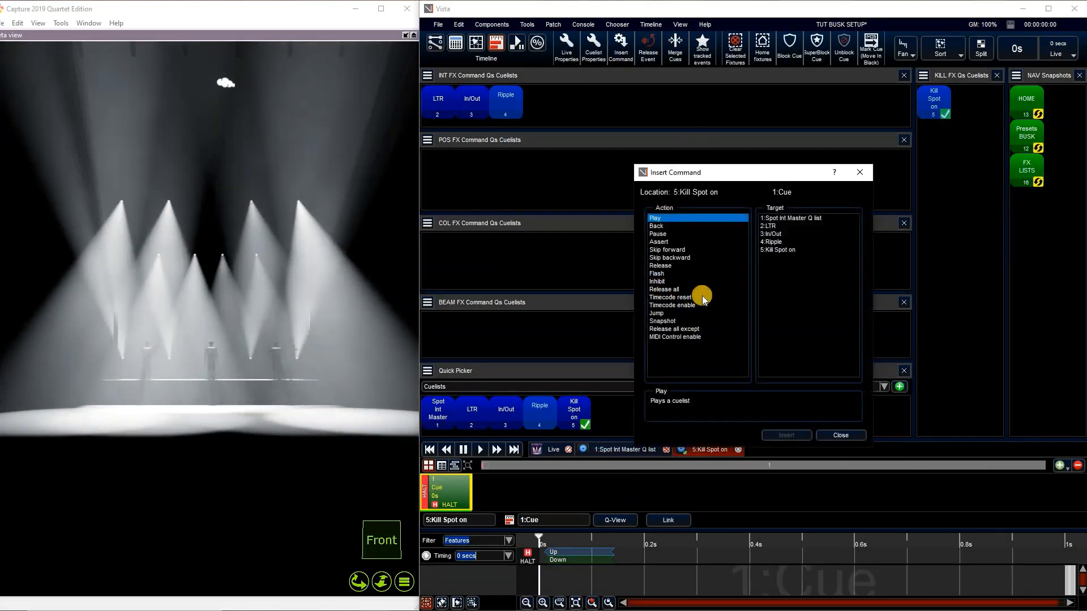
{"action": "left_click", "coordinate": [657, 313]}
{"action": "left_click", "coordinate": [801, 218]}
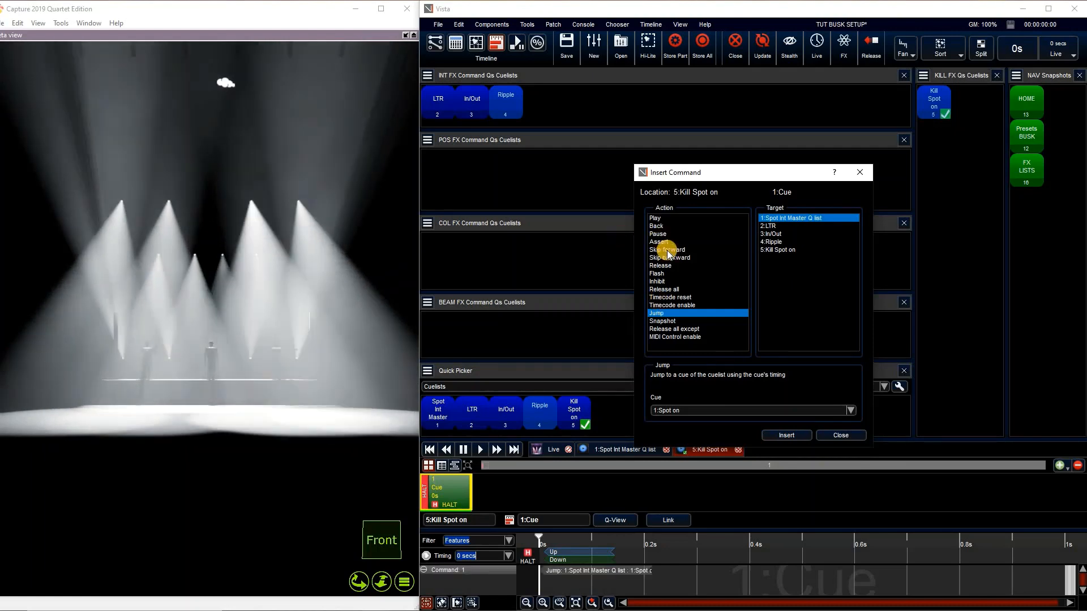
{"action": "left_click", "coordinate": [782, 436]}
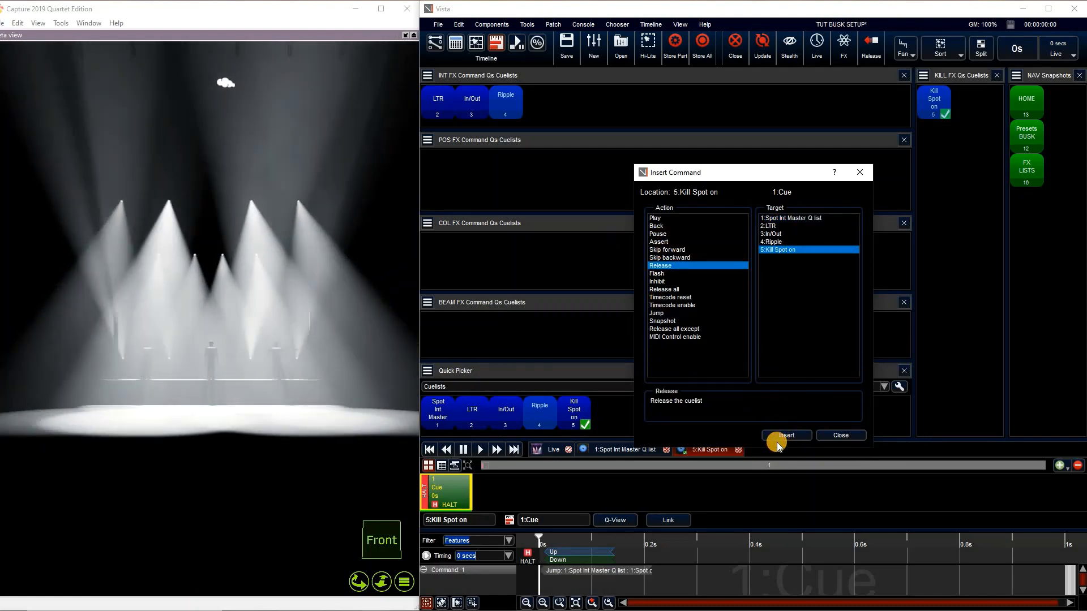
Insert a Release command for 5:Kill Spot on, shift it to 0.1 s, and save and test-play the cuelist
{"action": "left_click", "coordinate": [783, 436]}
{"action": "left_click_drag", "start_coordinate": [566, 581], "coordinate": [611, 583]}
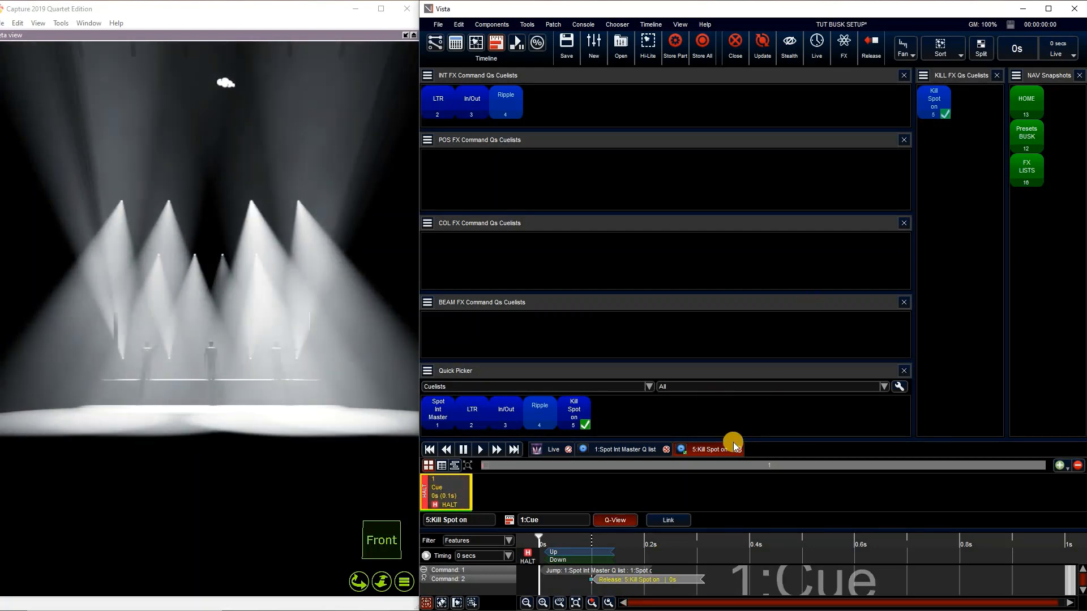
{"action": "left_click", "coordinate": [738, 449]}
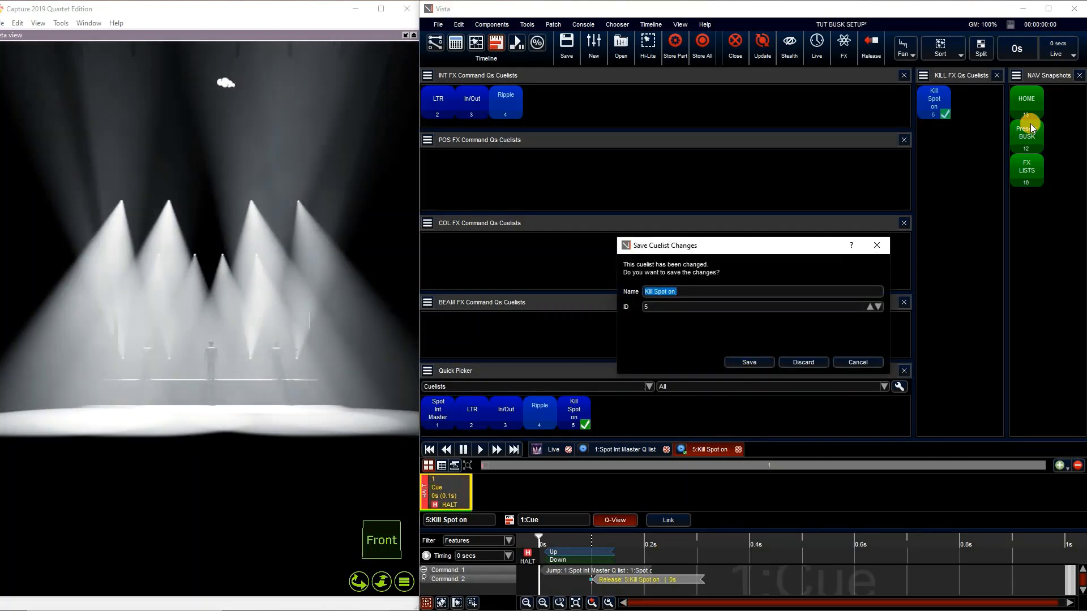
{"action": "left_click", "coordinate": [749, 363]}
{"action": "left_click", "coordinate": [934, 97]}
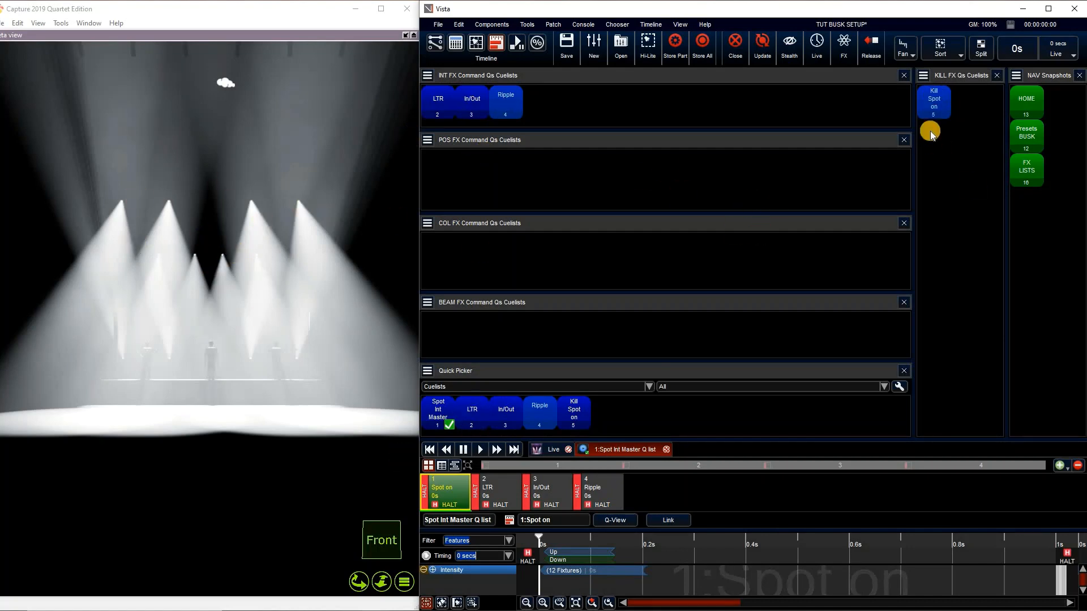
Duplicate Kill Spot on, place the copy beside it in KILL FX Qs Cuelists and open it for editing
{"action": "right_click", "coordinate": [936, 108]}
{"action": "left_click", "coordinate": [992, 133]}
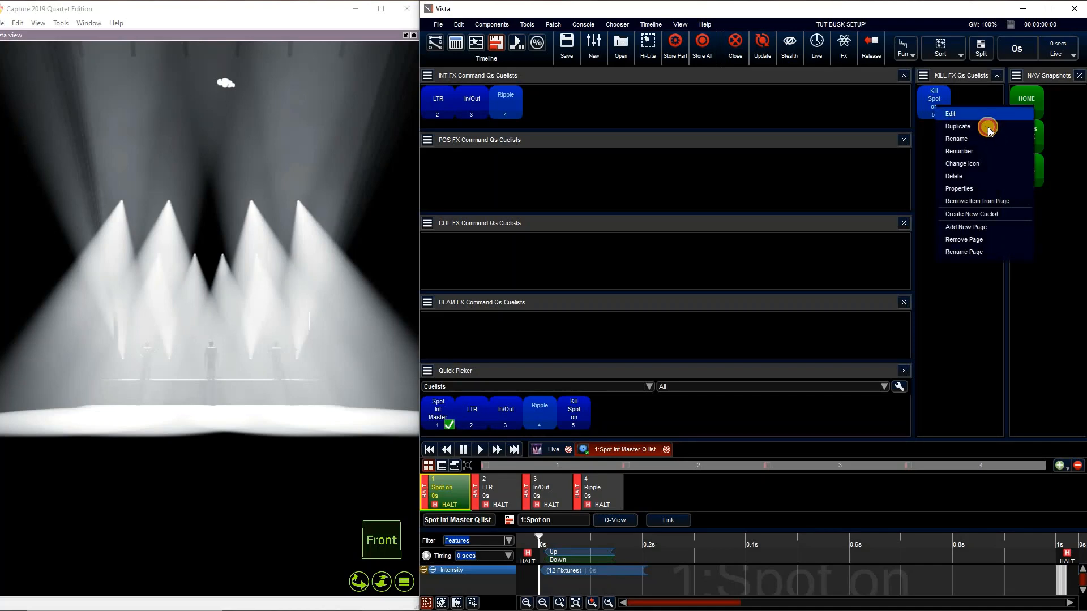
{"action": "left_click_drag", "start_coordinate": [846, 262], "coordinate": [962, 109]}
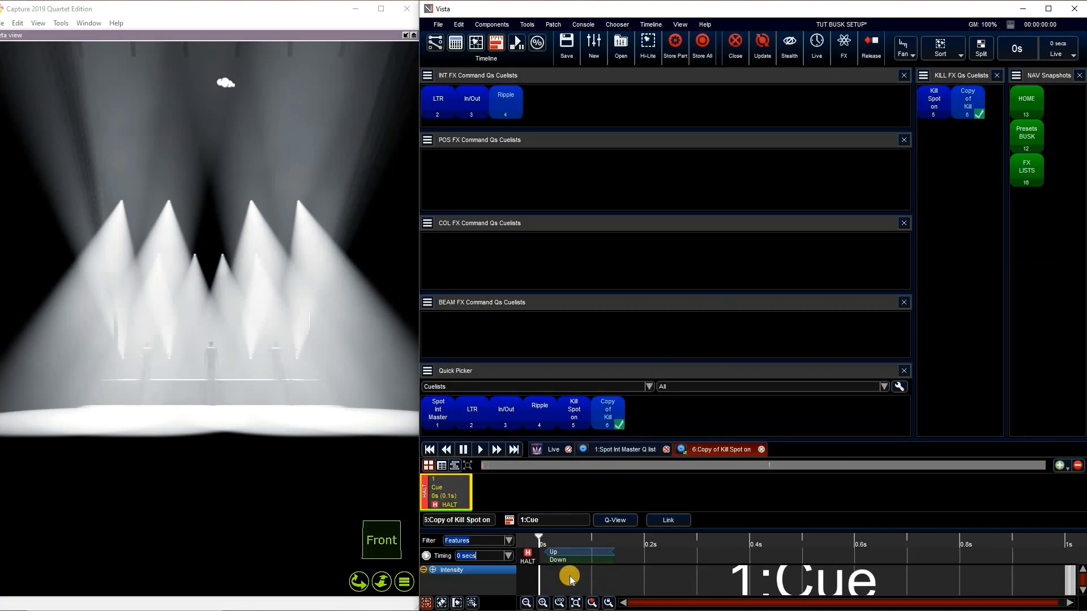
Change the Jump command in Copy of Kill Spot on to a Release of 1:Spot Int Master Q list
{"action": "right_click", "coordinate": [613, 569]}
{"action": "left_click", "coordinate": [617, 563]}
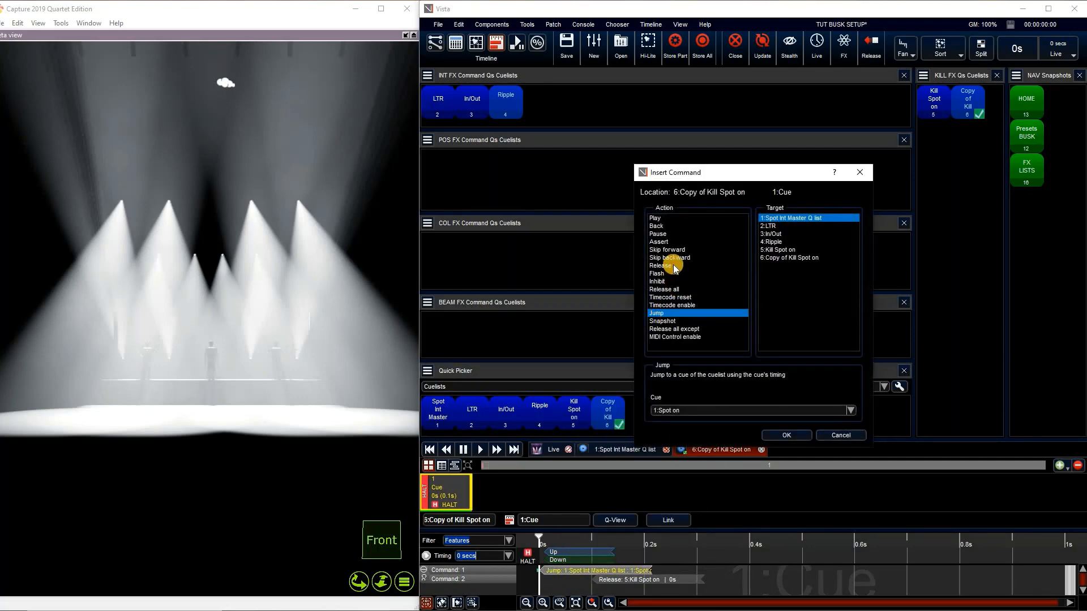
{"action": "left_click", "coordinate": [673, 265]}
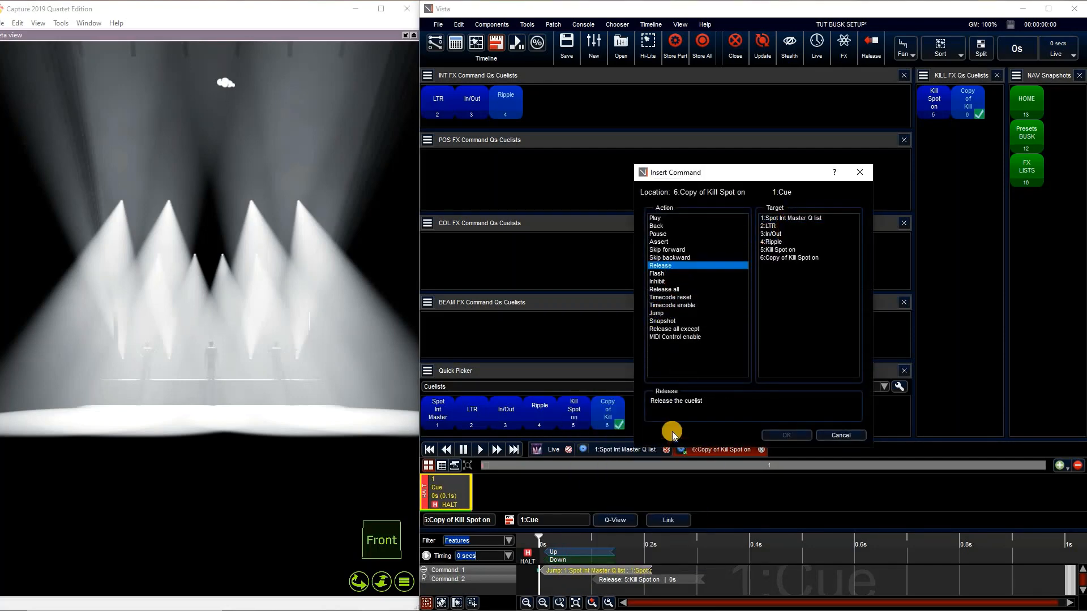
{"action": "left_click", "coordinate": [795, 218]}
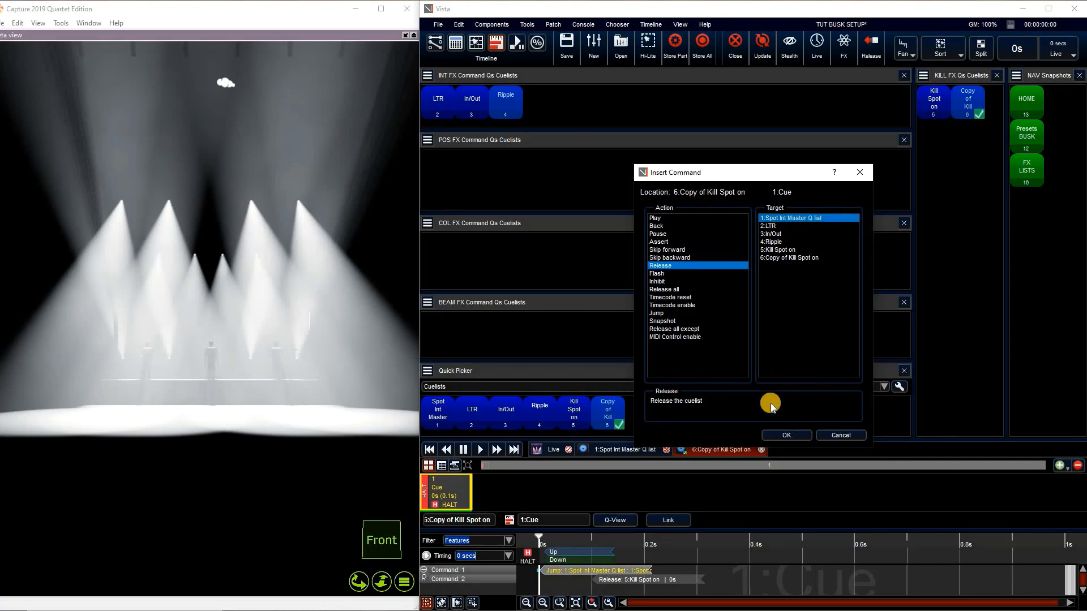
{"action": "left_click", "coordinate": [792, 435]}
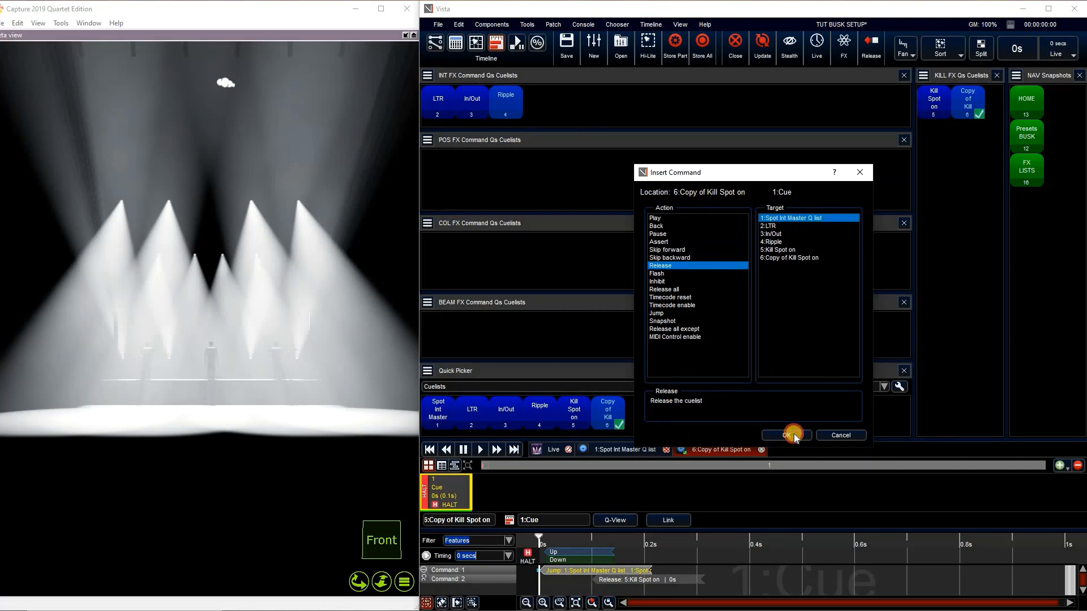
Retarget the second Release command to 6:Copy of Kill Spot on
{"action": "right_click", "coordinate": [661, 582]}
{"action": "left_click", "coordinate": [698, 575]}
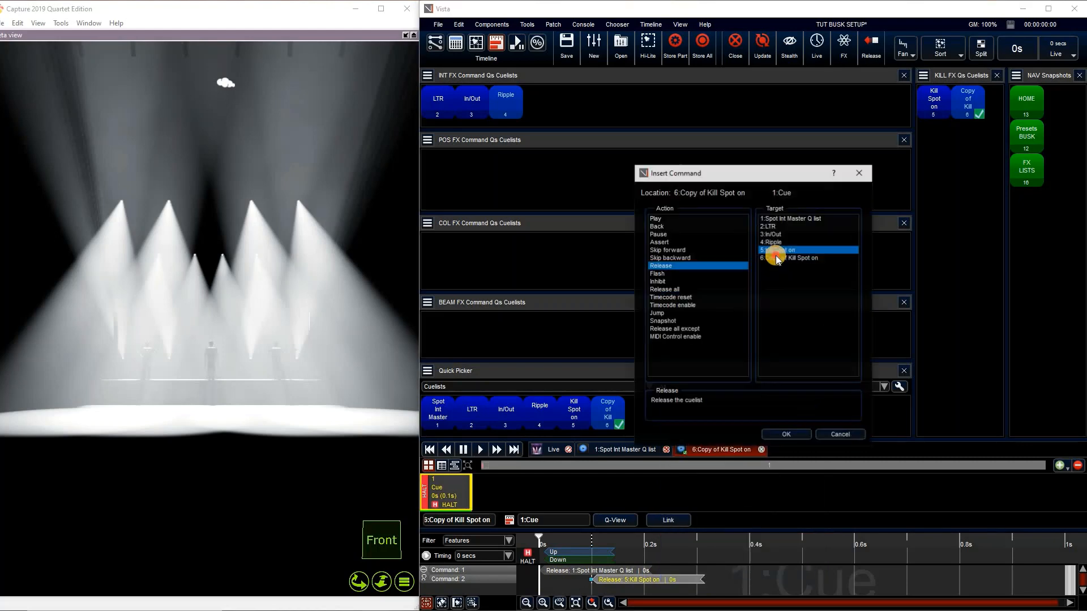
{"action": "left_click", "coordinate": [790, 258]}
{"action": "left_click", "coordinate": [794, 437]}
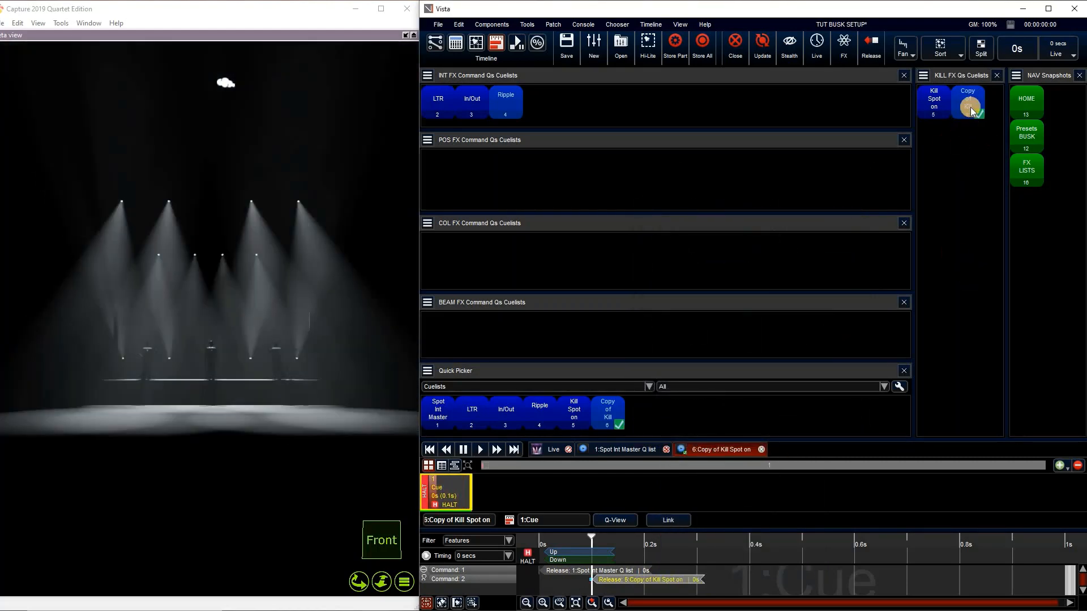
Rename Copy of Kill Spot on to Kill Spot off, and close its editor with the changes saved
{"action": "right_click", "coordinate": [986, 116]}
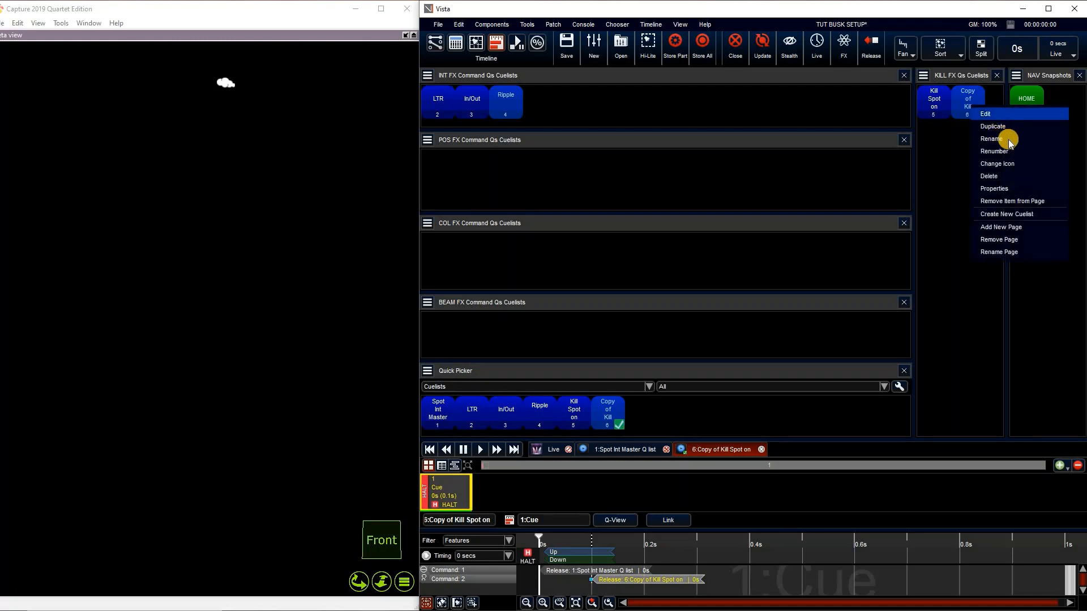
{"action": "key", "text": "Return"}
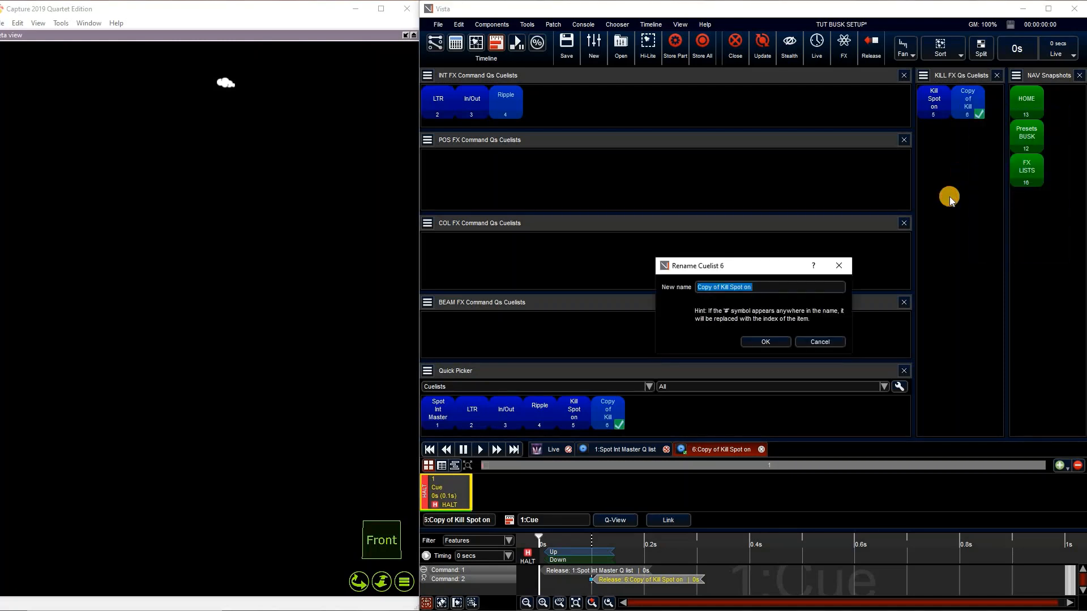
{"action": "type", "text": "Kill Spot off"}
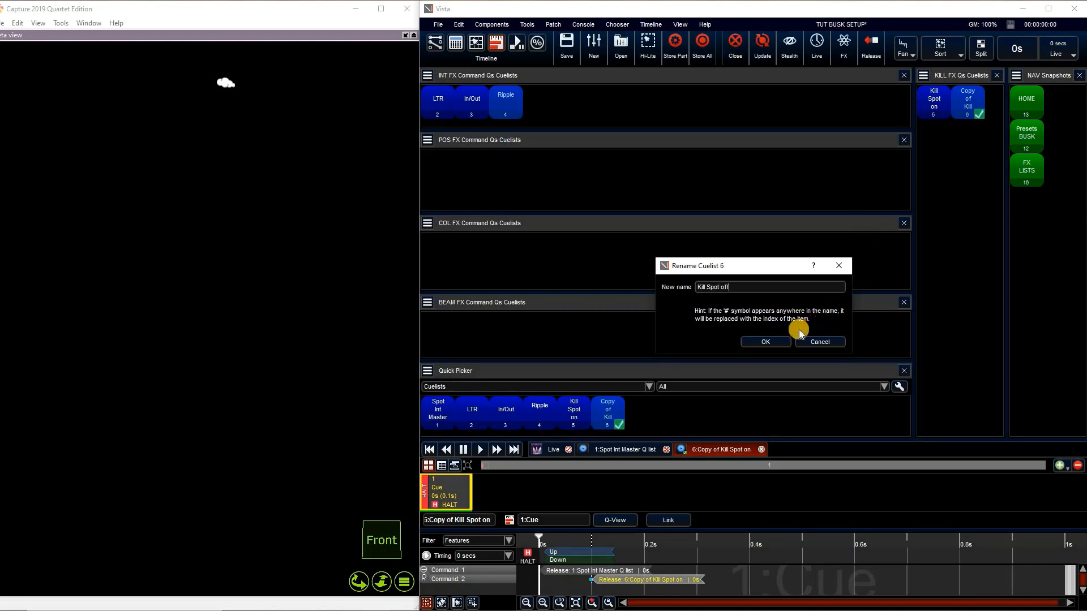
{"action": "key", "text": "Return"}
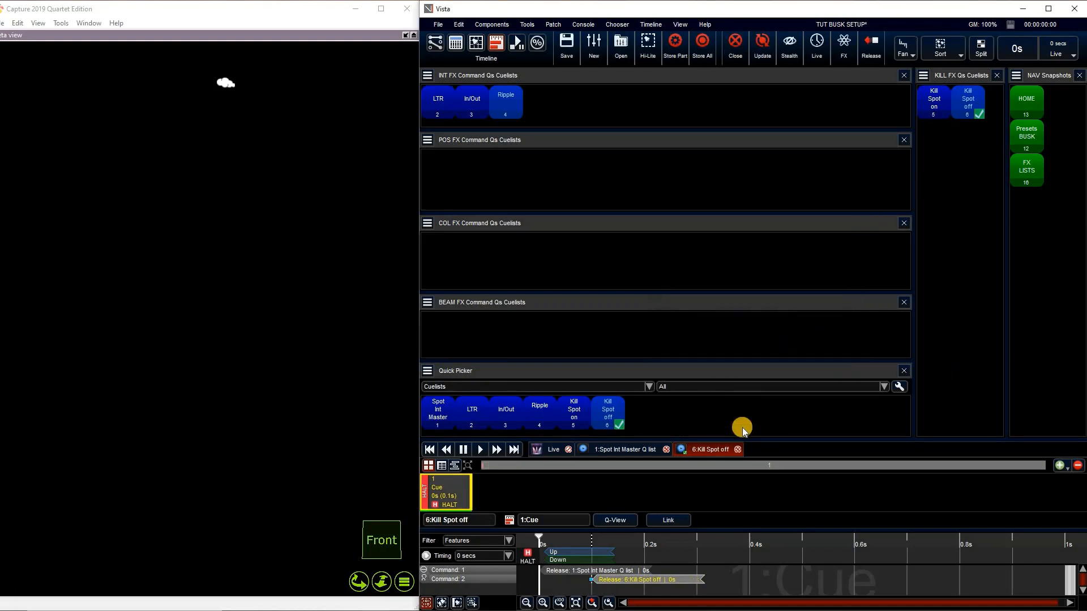
{"action": "left_click", "coordinate": [738, 449]}
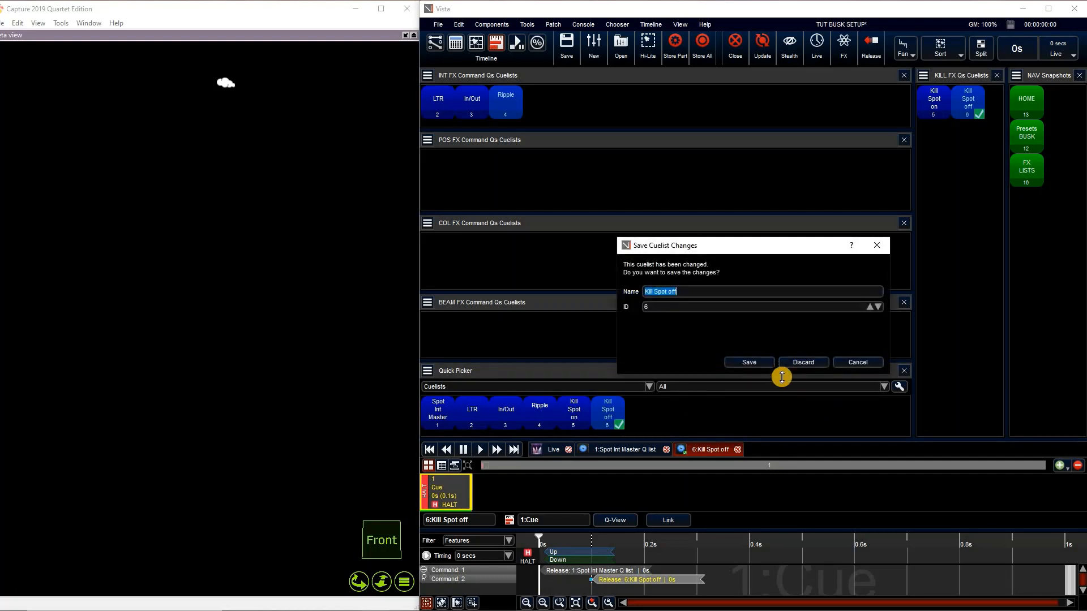
{"action": "key", "text": "Return"}
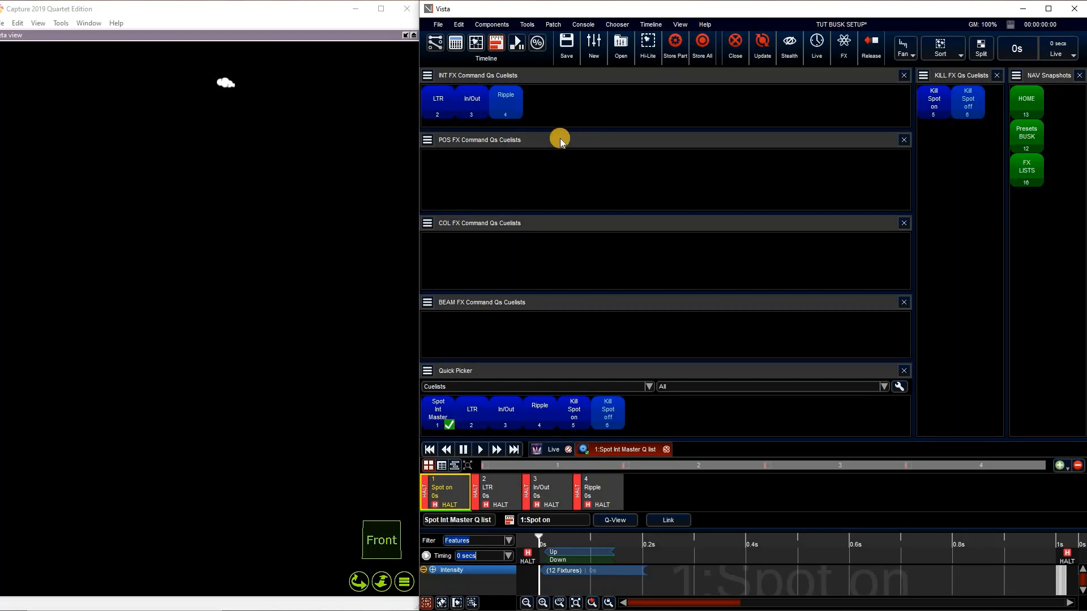
Test-play the LTR, Ripple and In/Out command cuelists in turn, finishing on Ripple
{"action": "left_click", "coordinate": [439, 107]}
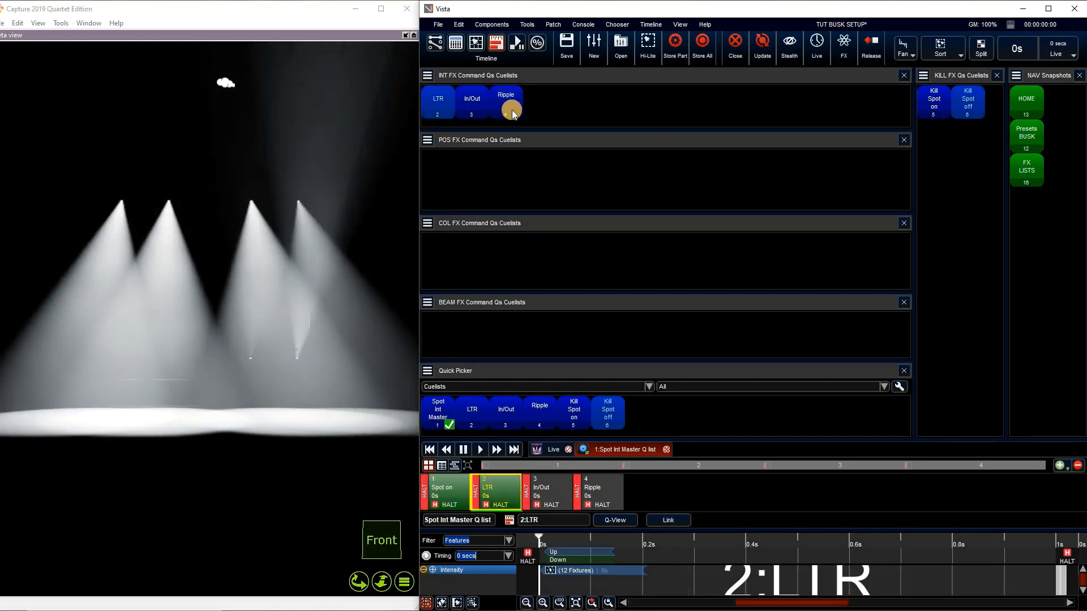
{"action": "left_click", "coordinate": [513, 113]}
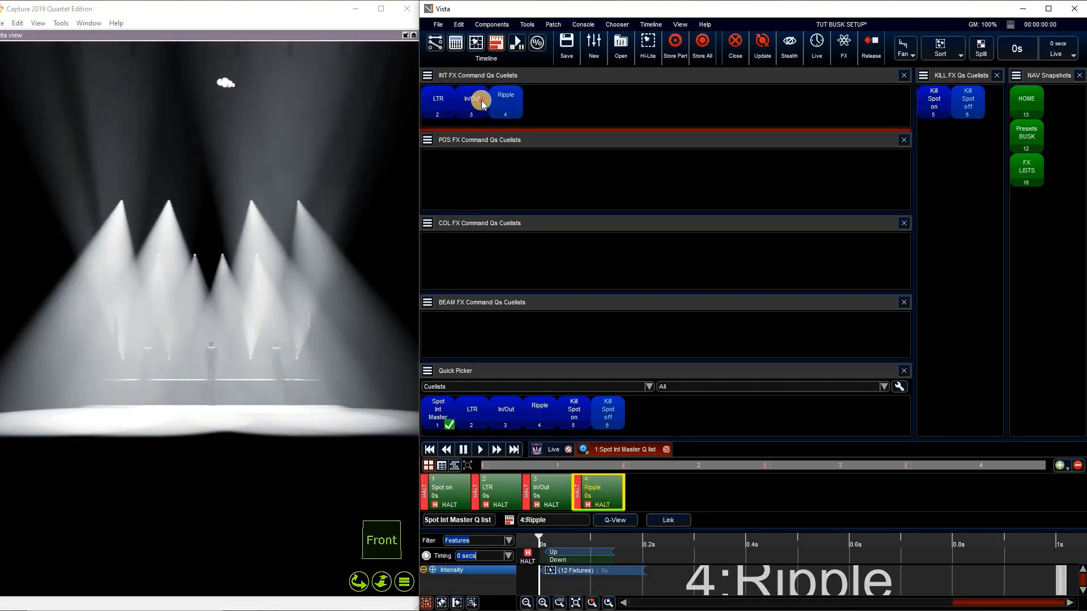
{"action": "left_click", "coordinate": [480, 103]}
{"action": "left_click", "coordinate": [441, 106]}
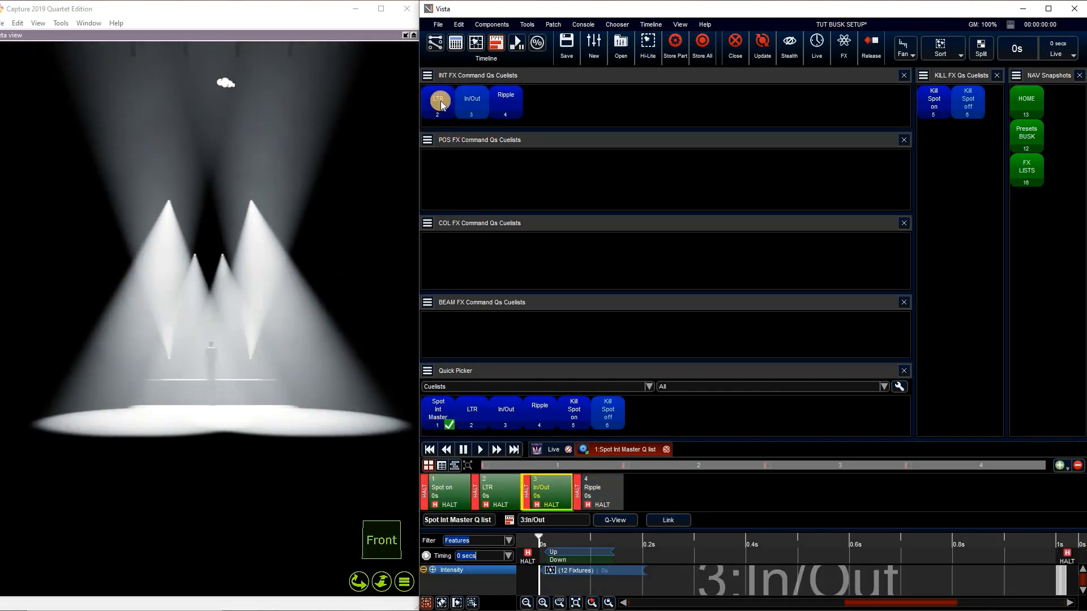
{"action": "left_click", "coordinate": [506, 106]}
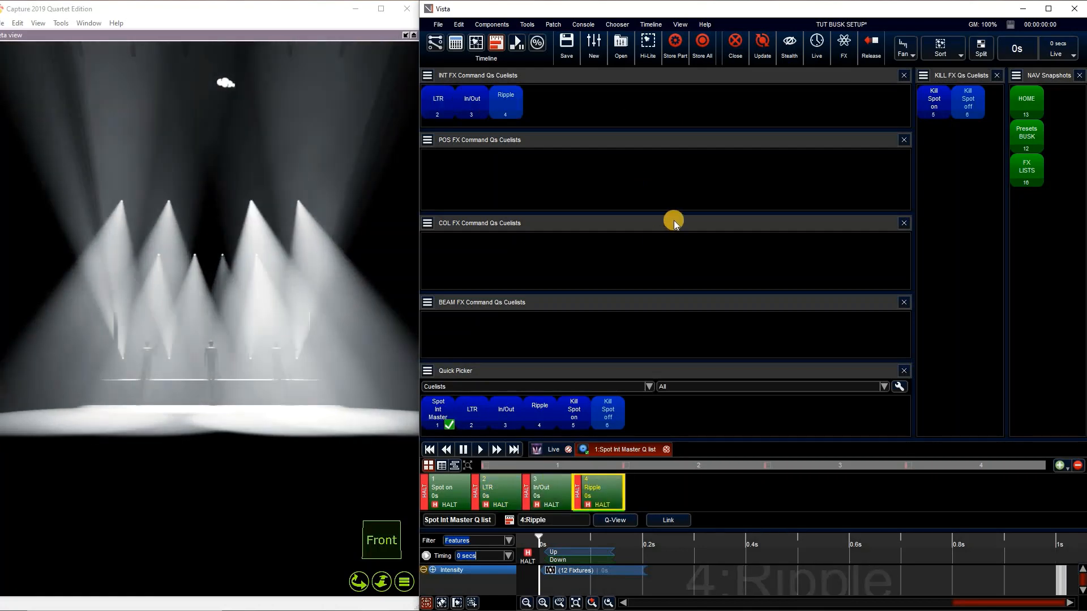
Test-play the Kill Spot on cuelist and the Kill Spot off cuelist
{"action": "left_click", "coordinate": [933, 103]}
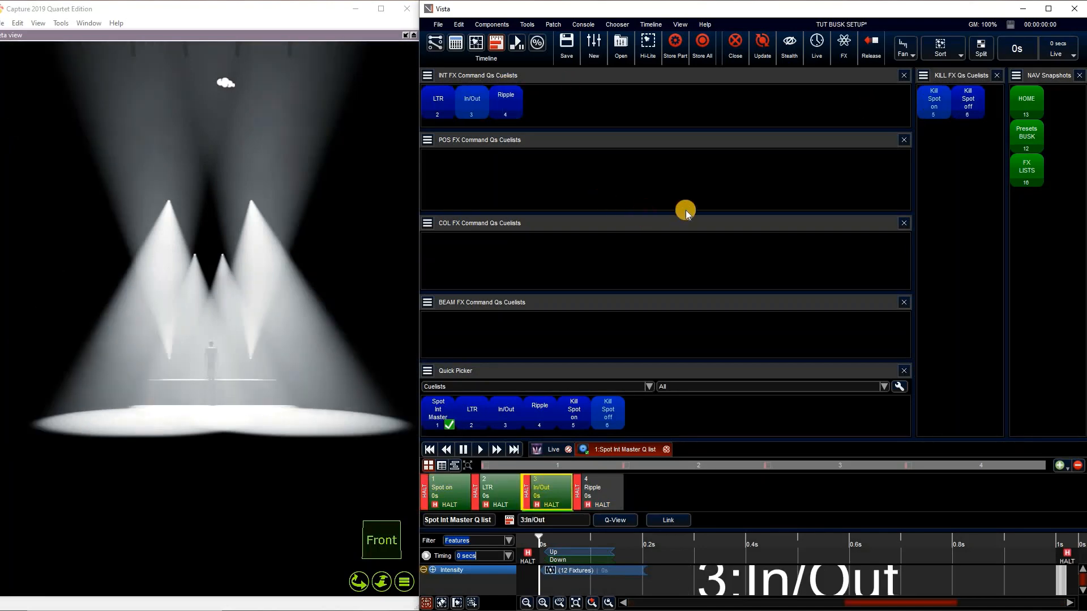
{"action": "left_click", "coordinate": [971, 107]}
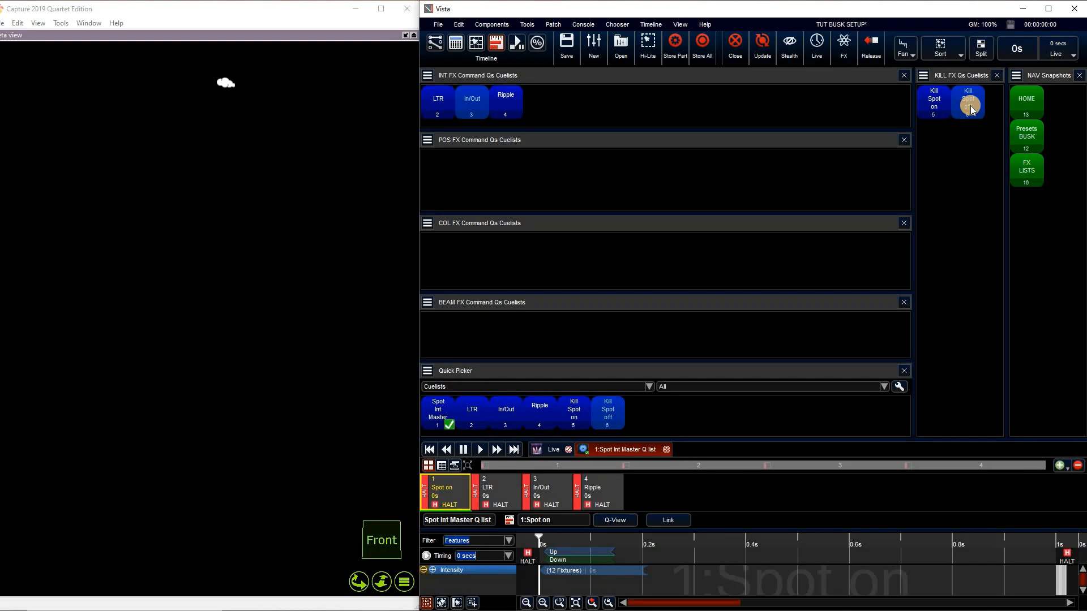
Create a new cuelist named "Wash INT FX master q ist" beside the spot intensity master in Master FX Lists Cuelists
{"action": "left_click", "coordinate": [461, 556]}
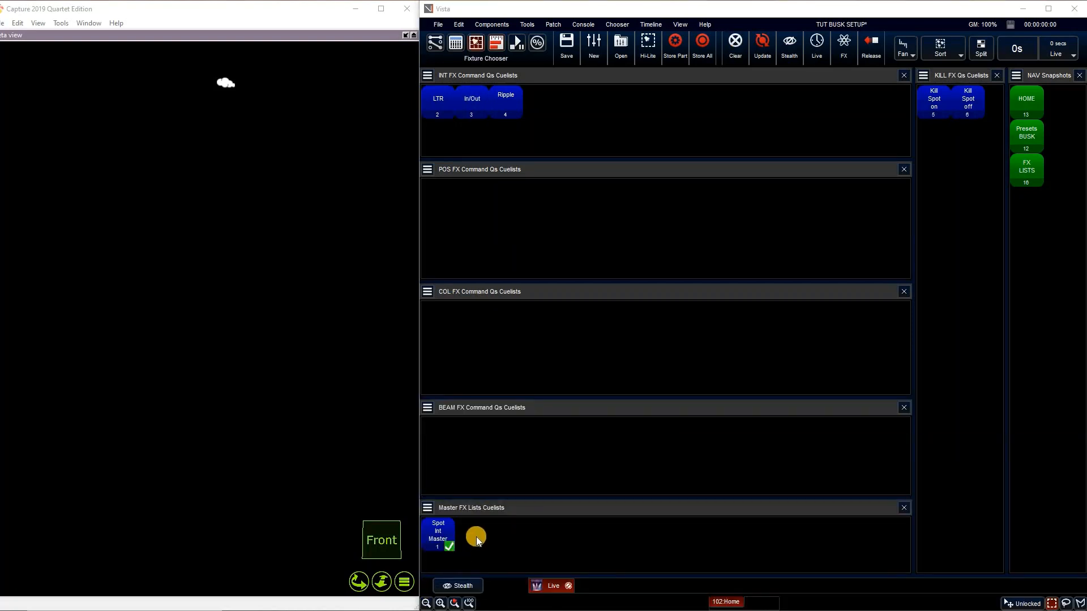
{"action": "right_click", "coordinate": [476, 541]}
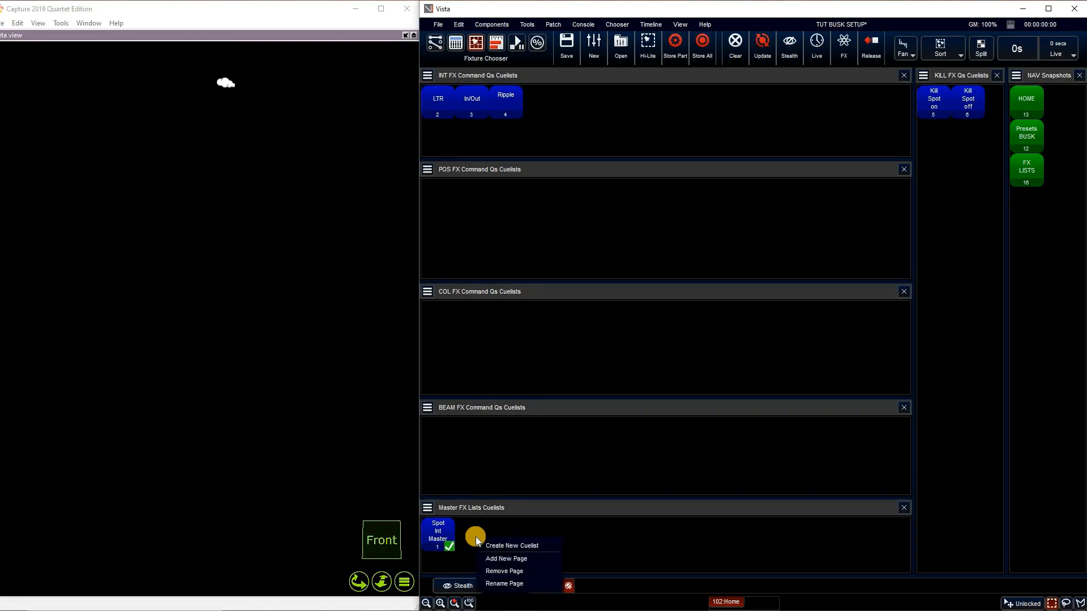
{"action": "left_click", "coordinate": [520, 547]}
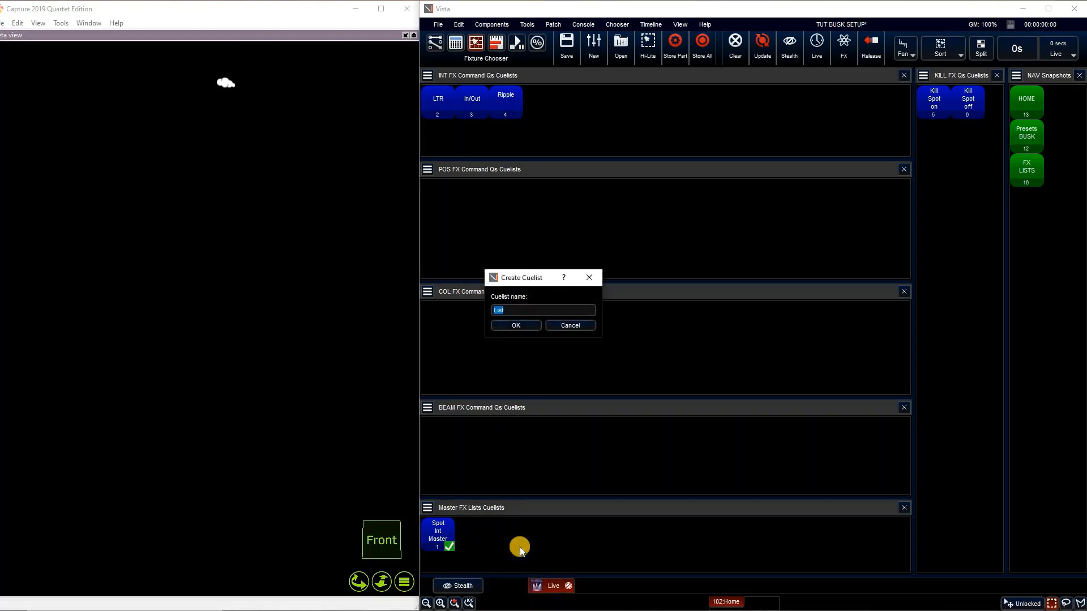
{"action": "type", "text": "W"}
{"action": "key", "text": "shift"}
{"action": "type", "text": "ash INT"}
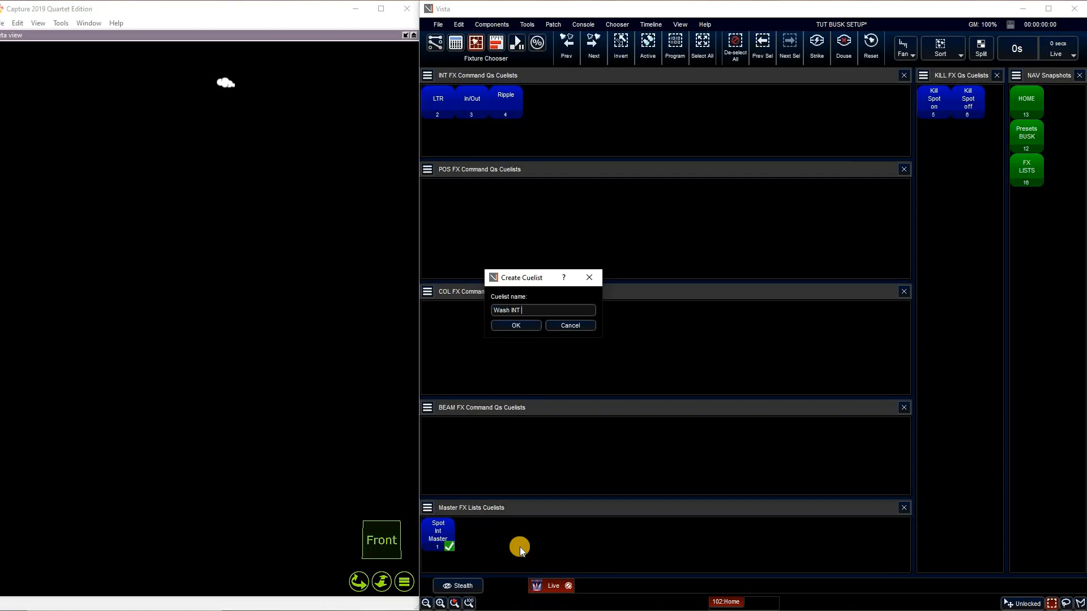
{"action": "type", "text": " FX"}
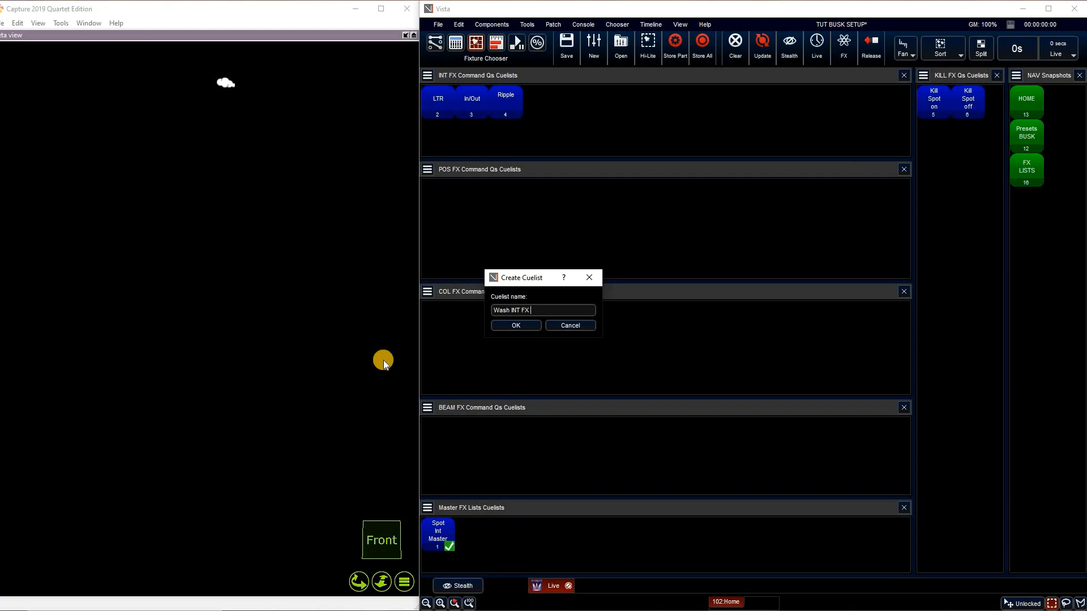
{"action": "type", "text": " master q ist"}
{"action": "left_click", "coordinate": [519, 326]}
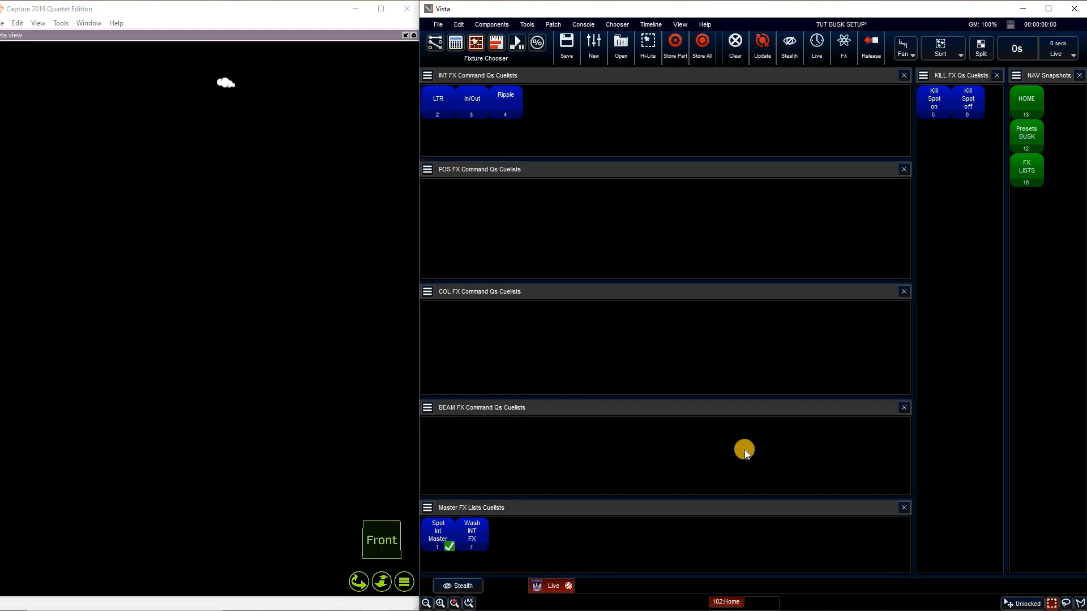
Open the new wash intensity cuelist for editing and recall the HOME navigation snapshot
{"action": "right_click", "coordinate": [475, 537]}
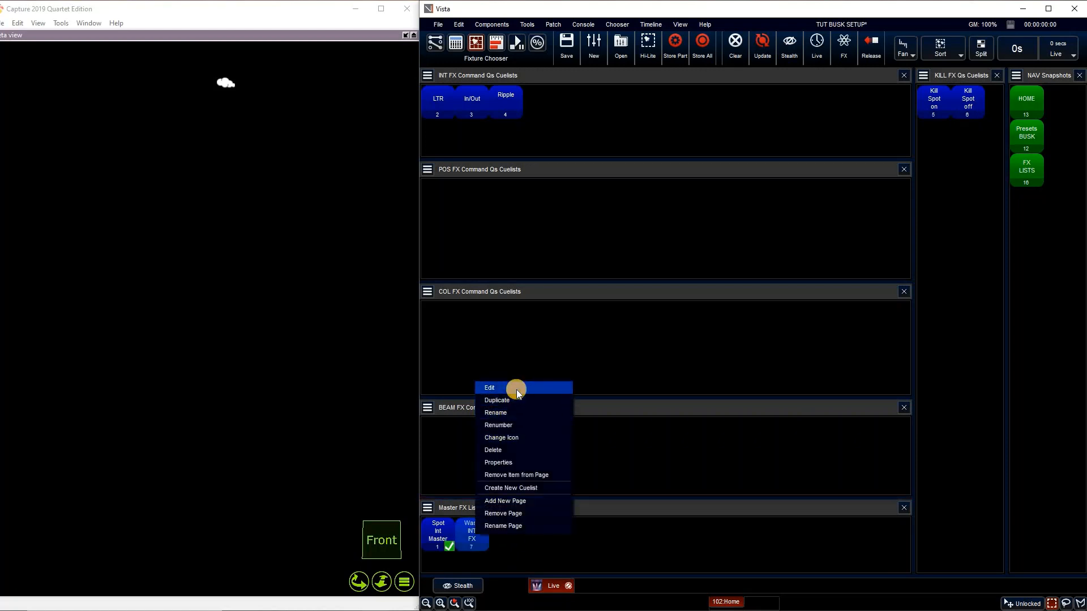
{"action": "left_click", "coordinate": [516, 390]}
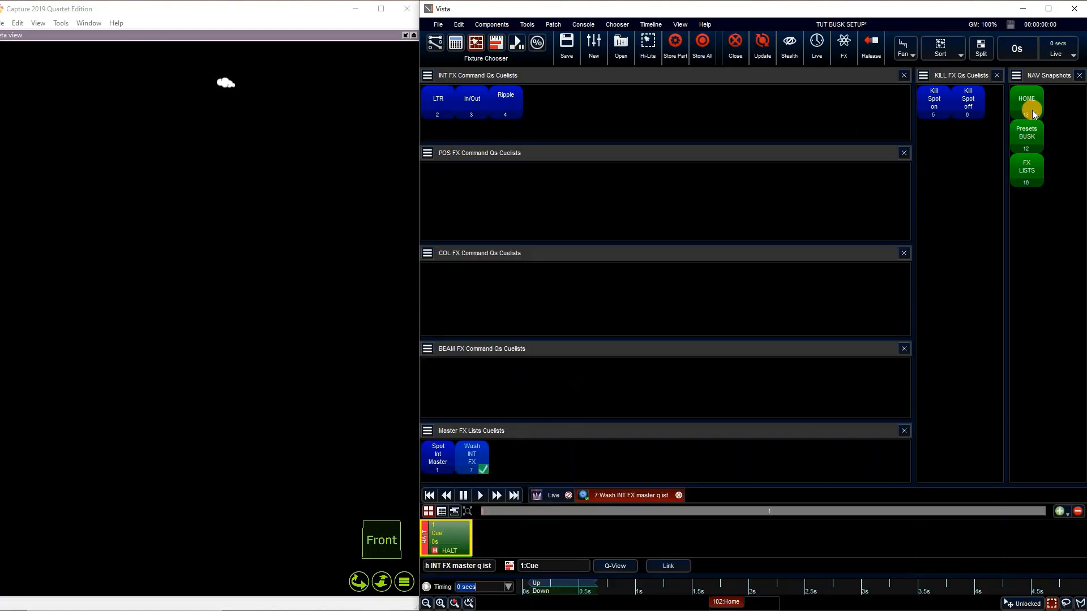
{"action": "left_click", "coordinate": [1027, 103]}
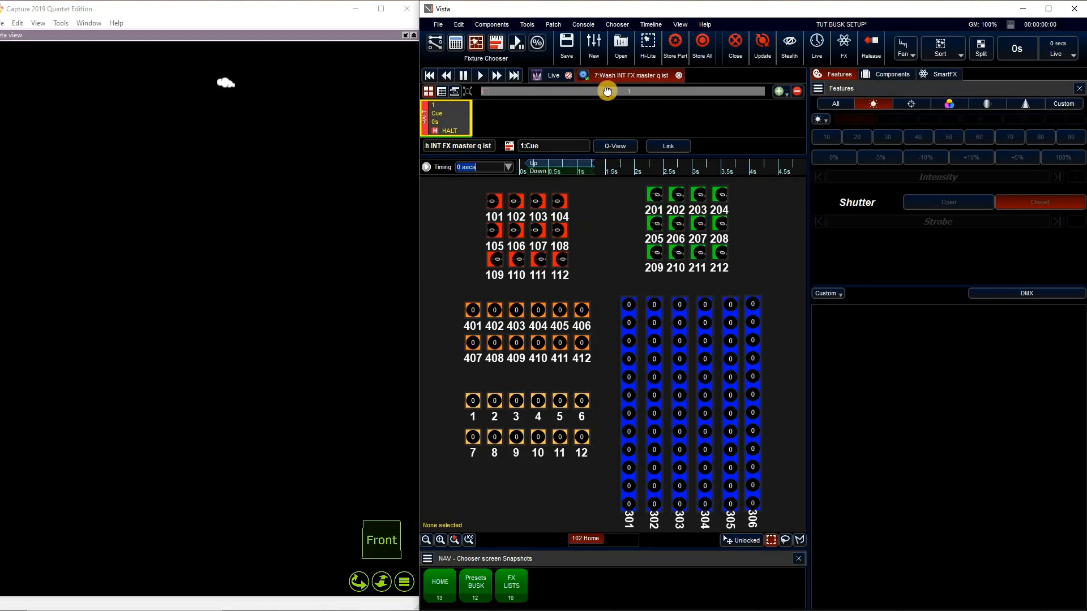
Open Spot Int Master Q list for editing, and select fixtures 101 to 112 and all four of its cues
{"action": "left_click", "coordinate": [620, 57]}
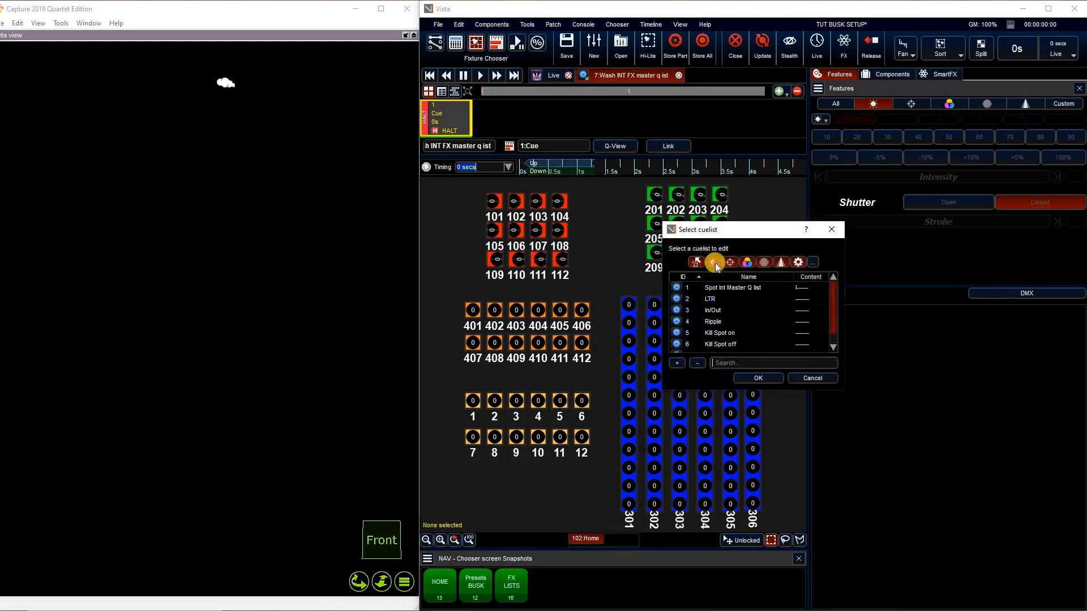
{"action": "left_click", "coordinate": [713, 262]}
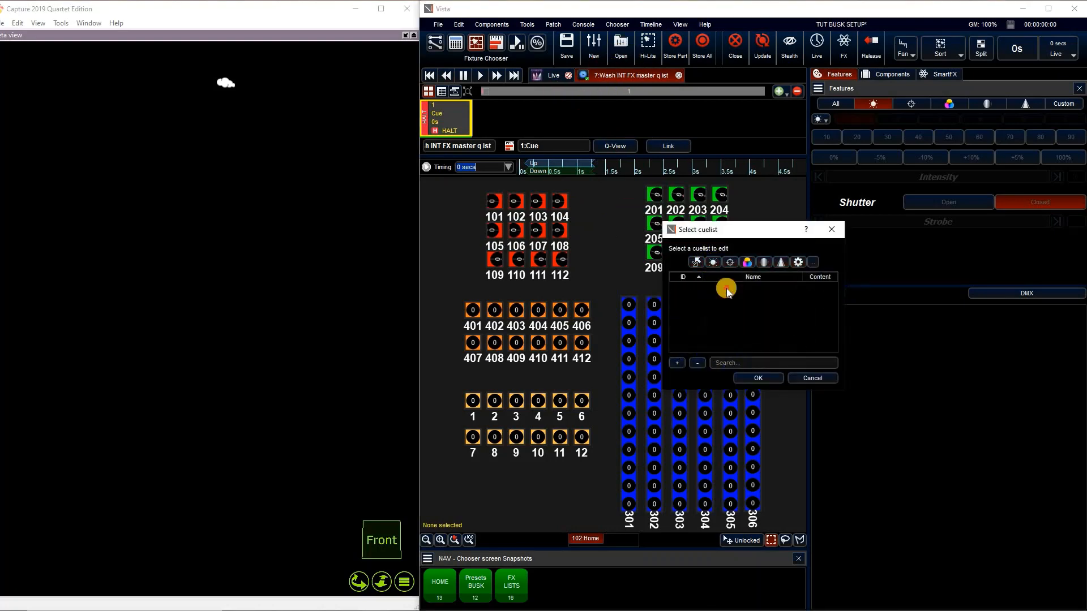
{"action": "left_click", "coordinate": [777, 377]}
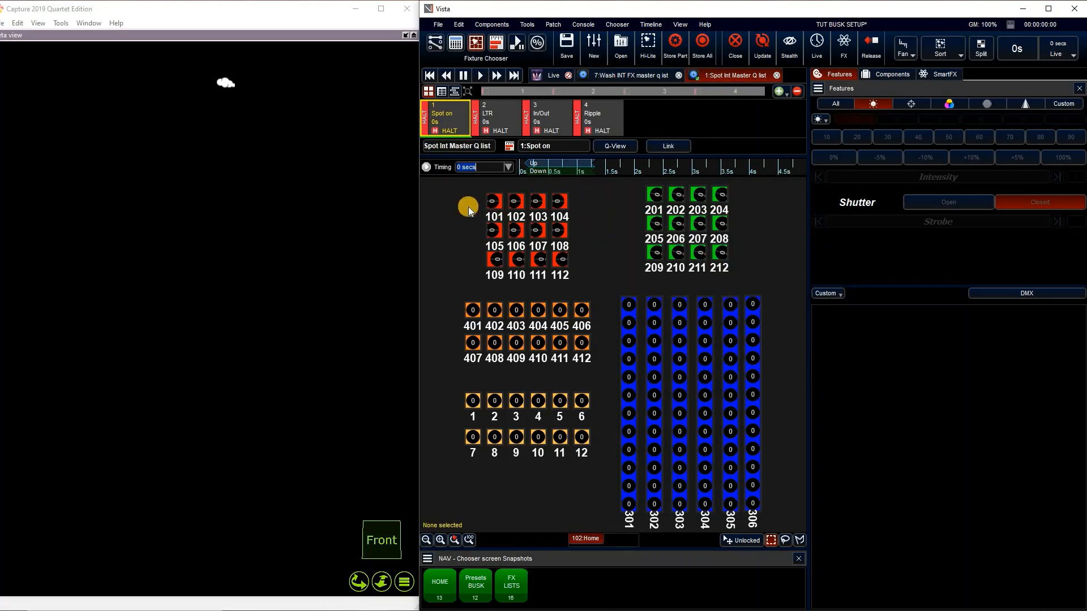
{"action": "left_click_drag", "start_coordinate": [469, 210], "coordinate": [596, 209]}
{"action": "left_click_drag", "start_coordinate": [455, 230], "coordinate": [593, 235]}
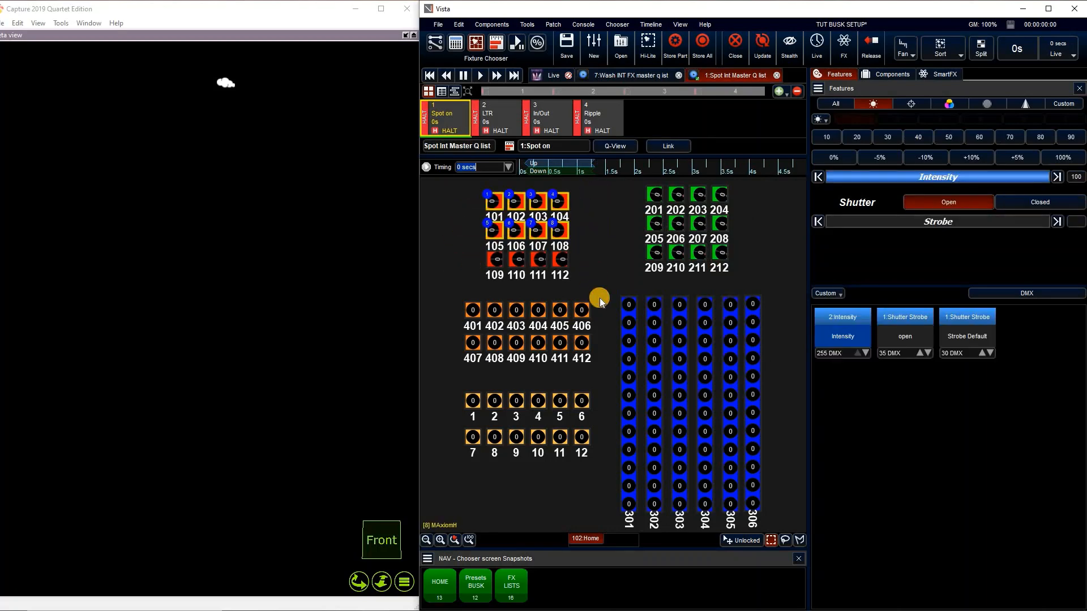
{"action": "left_click_drag", "start_coordinate": [600, 298], "coordinate": [600, 298]}
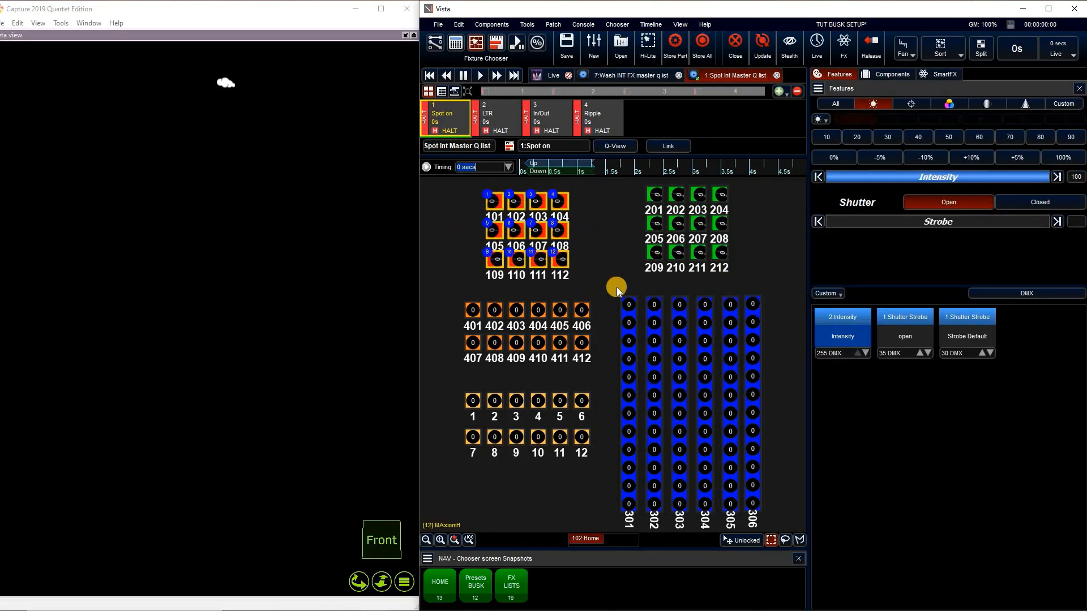
{"action": "key", "text": "shift"}
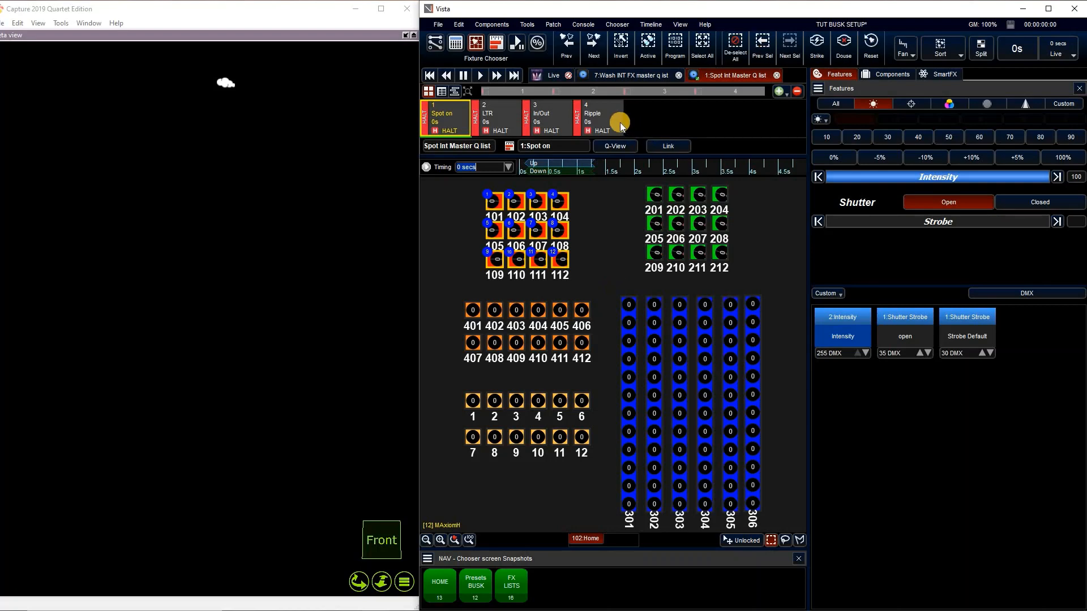
{"action": "left_click", "coordinate": [610, 117], "text": "shift"}
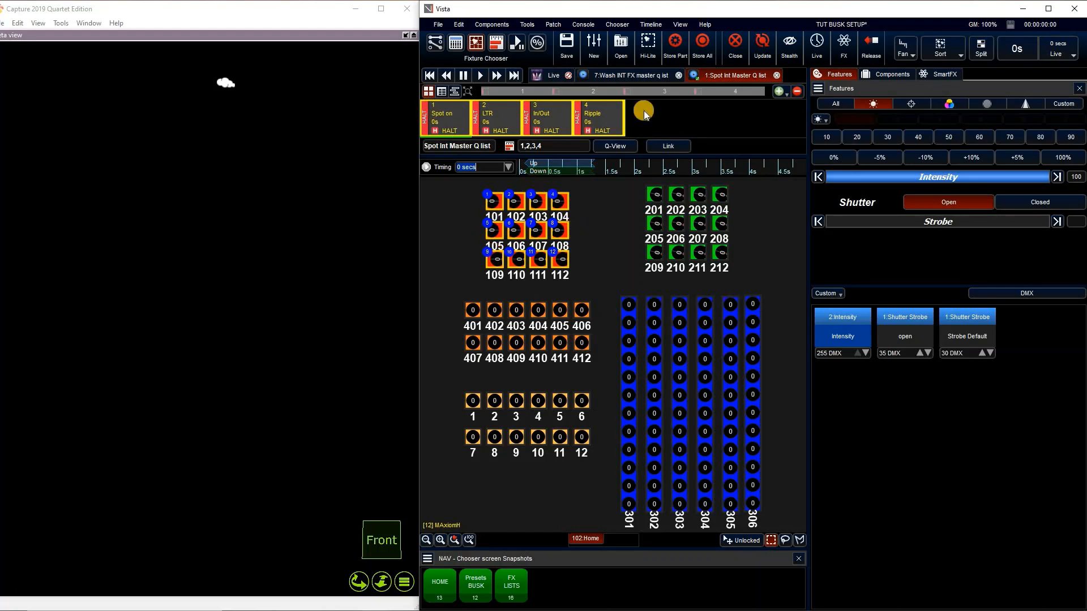
Create an Intensity extract named INT FX from the selected cues and selected spot fixtures
{"action": "left_click", "coordinate": [893, 75]}
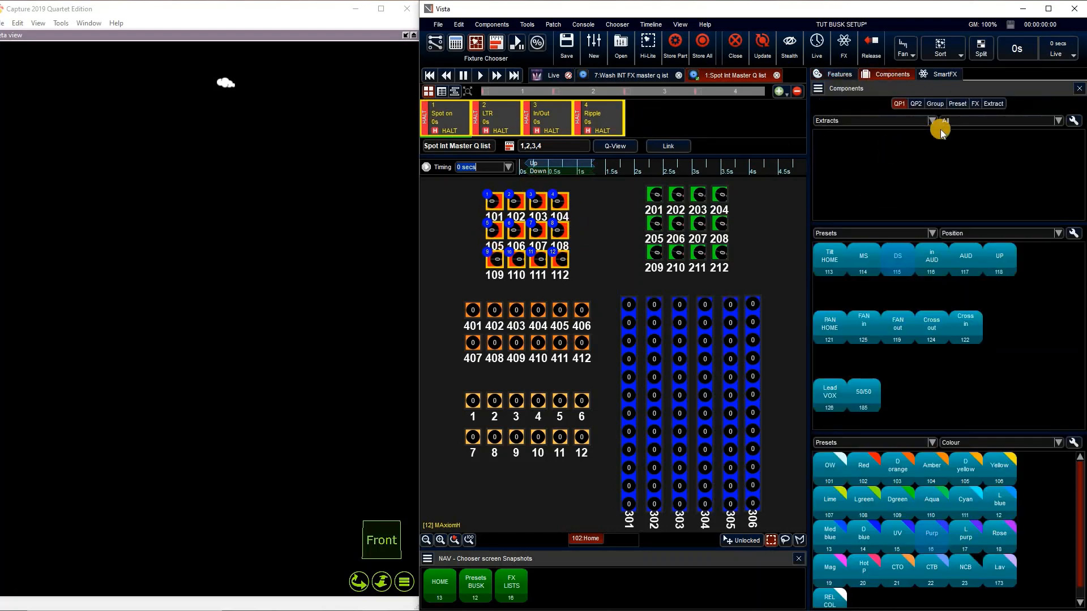
{"action": "left_click", "coordinate": [963, 122]}
{"action": "left_click", "coordinate": [932, 175]}
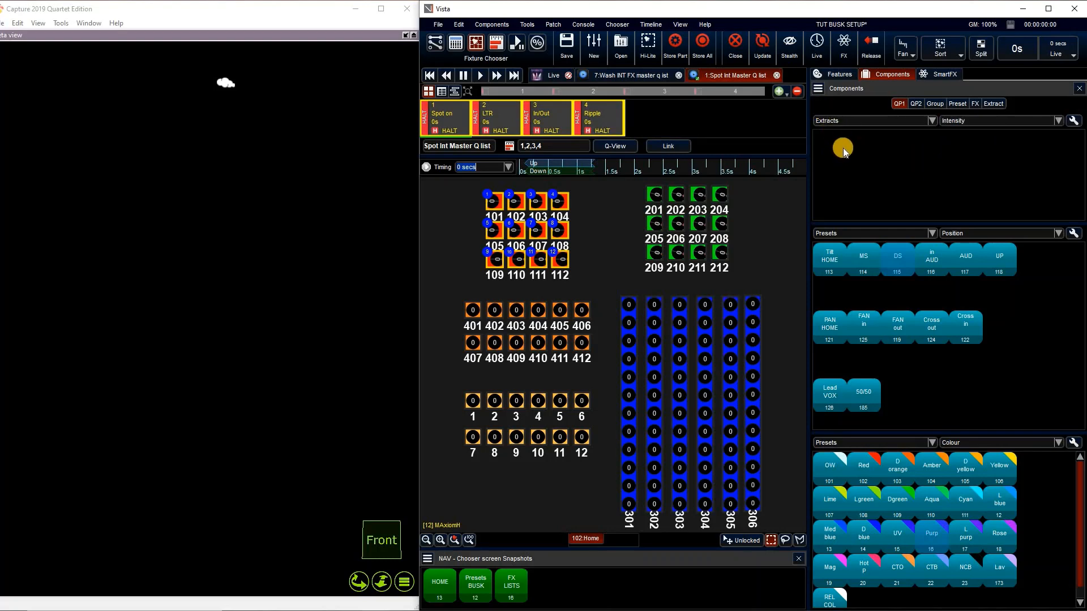
{"action": "key", "text": "shift"}
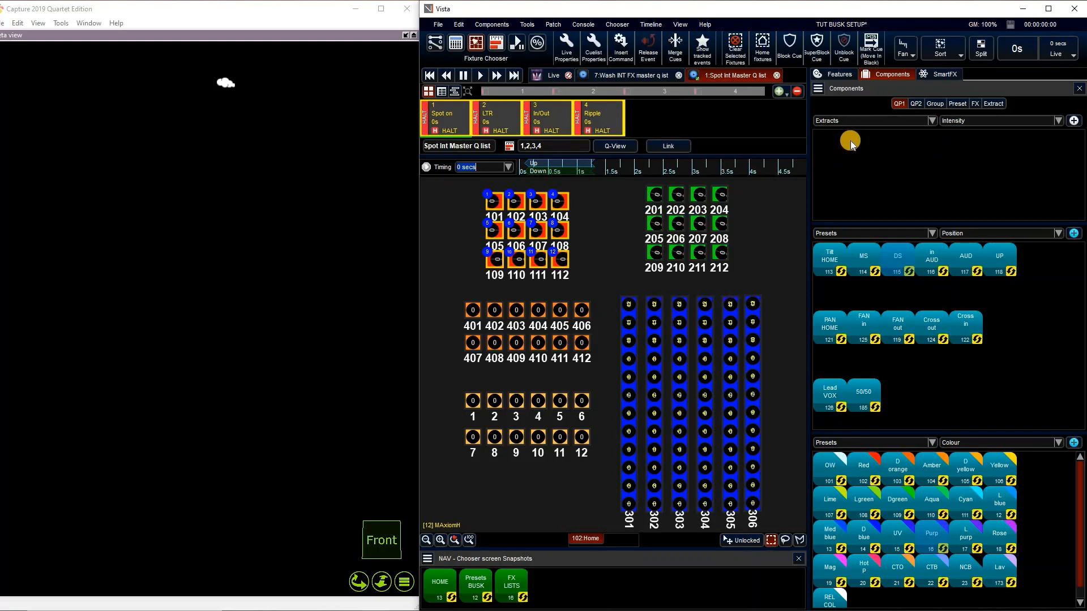
{"action": "left_click", "coordinate": [834, 143]}
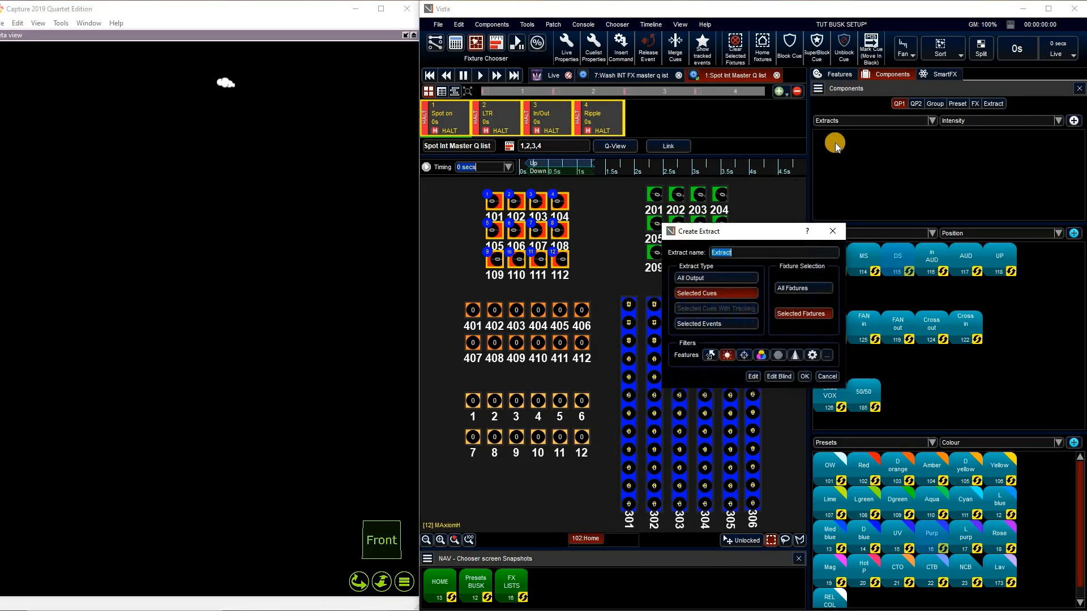
{"action": "key", "text": "BackSpace"}
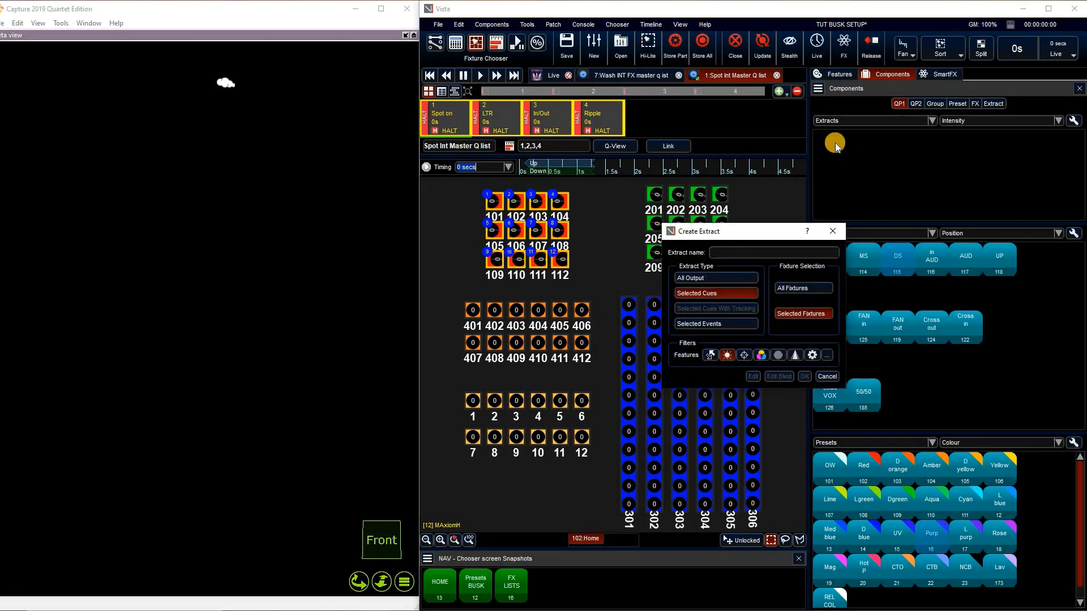
{"action": "type", "text": "INT FX"}
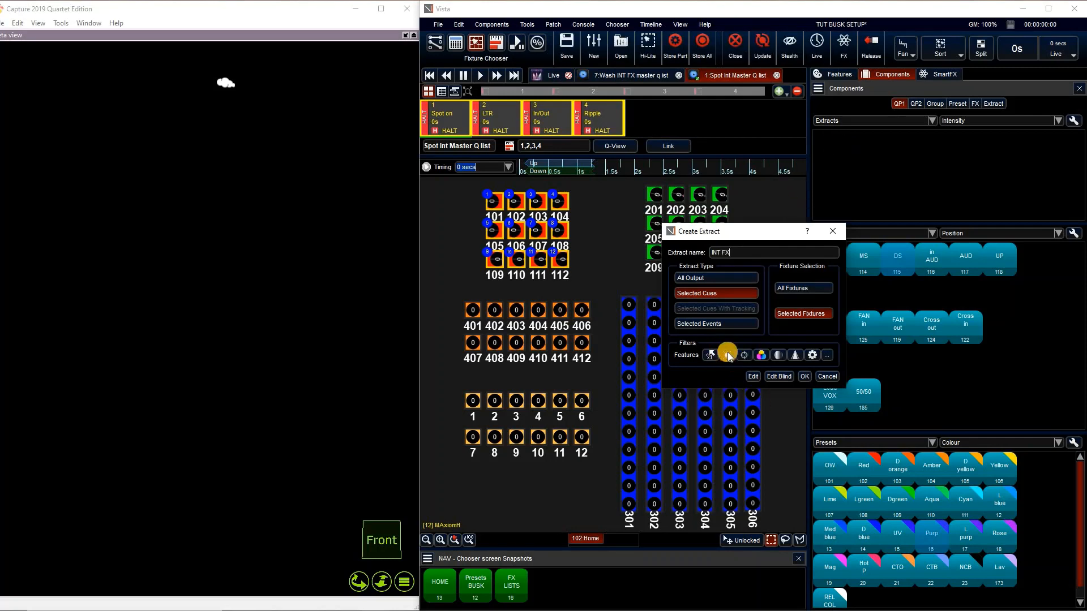
{"action": "left_click", "coordinate": [805, 376]}
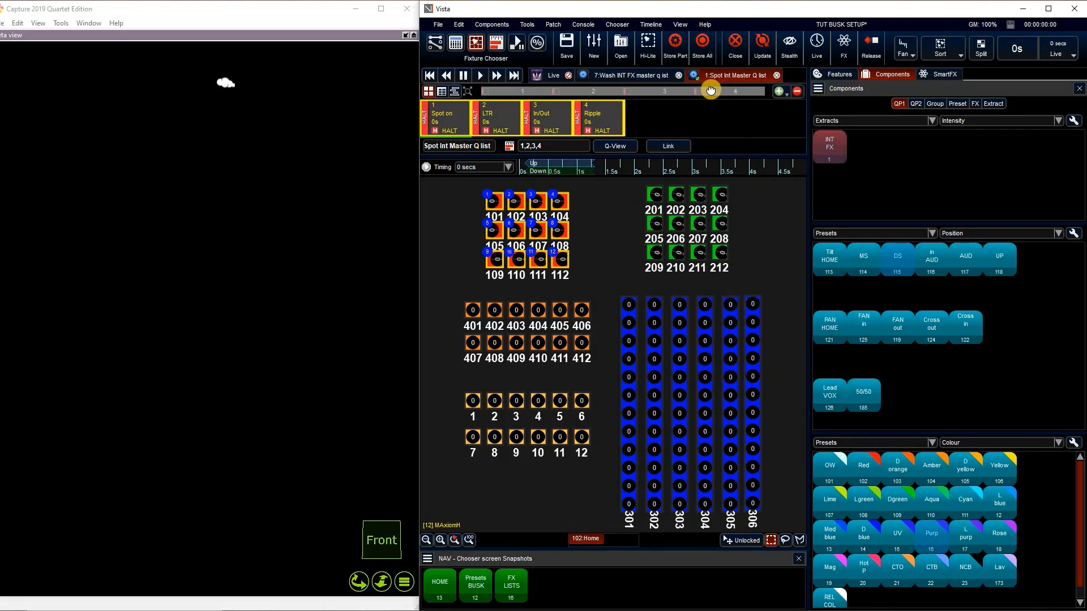
Close Spot Int Master Q list and merge the INT FX extract into the wash master cuelist for fixtures 201 to 212
{"action": "left_click", "coordinate": [736, 56]}
{"action": "left_click", "coordinate": [727, 77]}
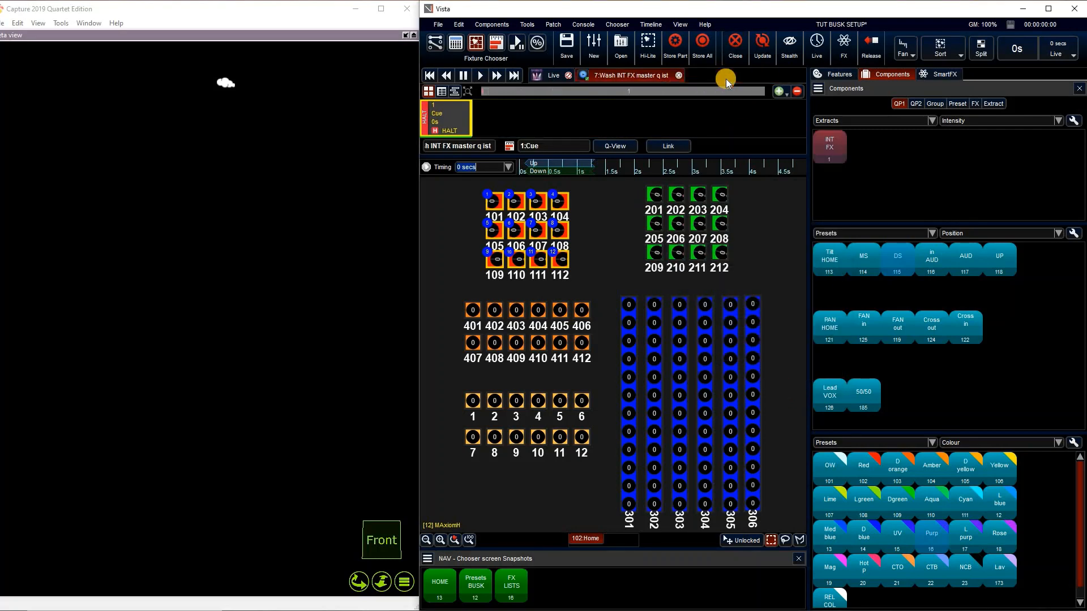
{"action": "left_click", "coordinate": [608, 245]}
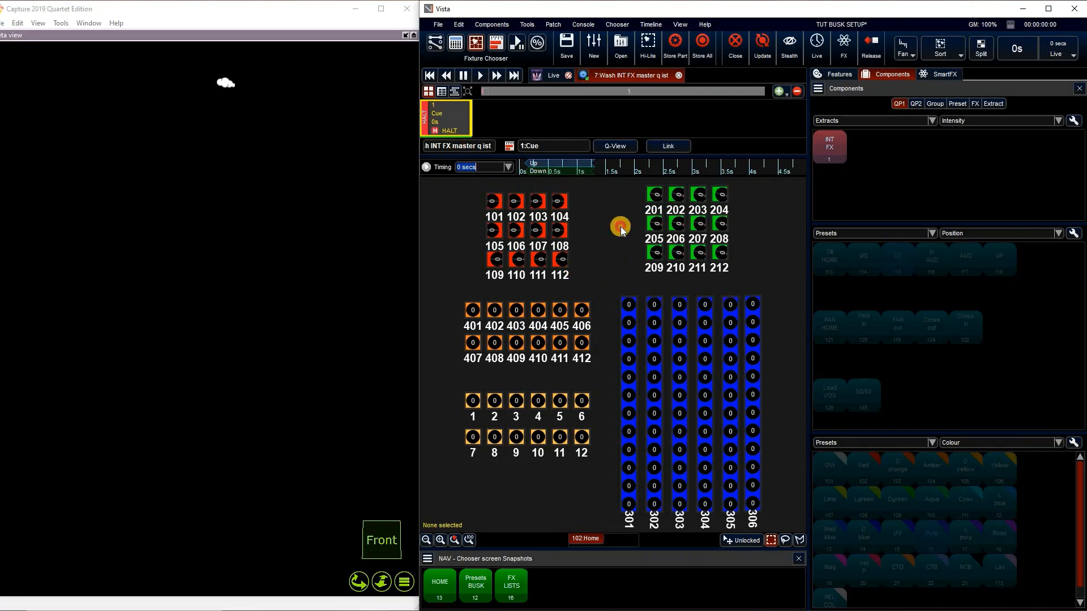
{"action": "mouse_move", "coordinate": [613, 192]}
{"action": "left_mouse_down"}
{"action": "mouse_move", "coordinate": [747, 199]}
{"action": "mouse_move", "coordinate": [724, 228]}
{"action": "mouse_move", "coordinate": [754, 227]}
{"action": "mouse_move", "coordinate": [622, 254]}
{"action": "mouse_move", "coordinate": [749, 262]}
{"action": "mouse_move", "coordinate": [697, 303]}
{"action": "left_mouse_up"}
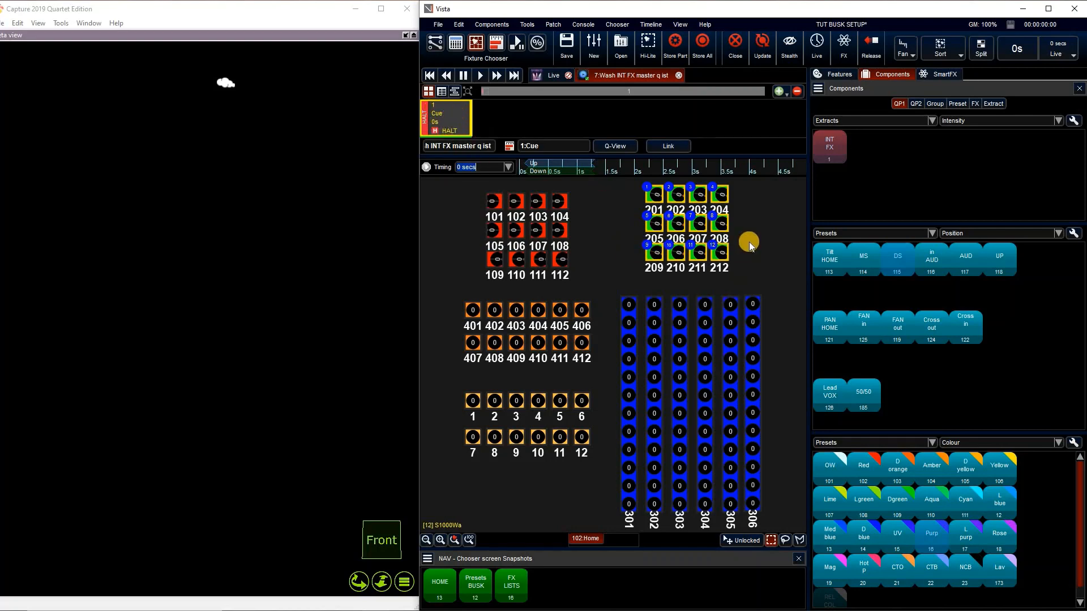
{"action": "left_click", "coordinate": [835, 148]}
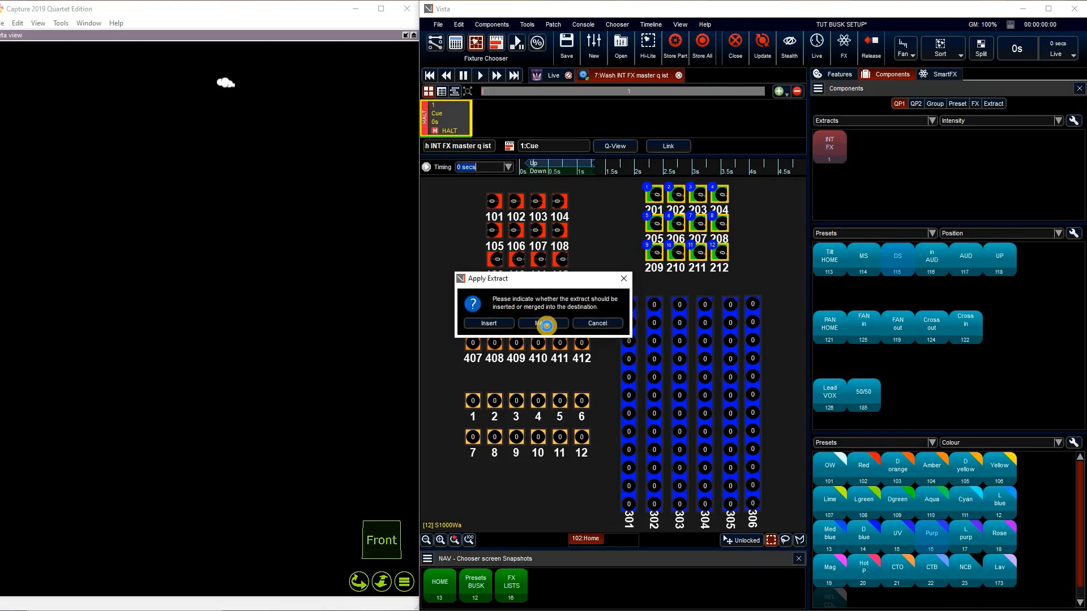
{"action": "left_click", "coordinate": [545, 324]}
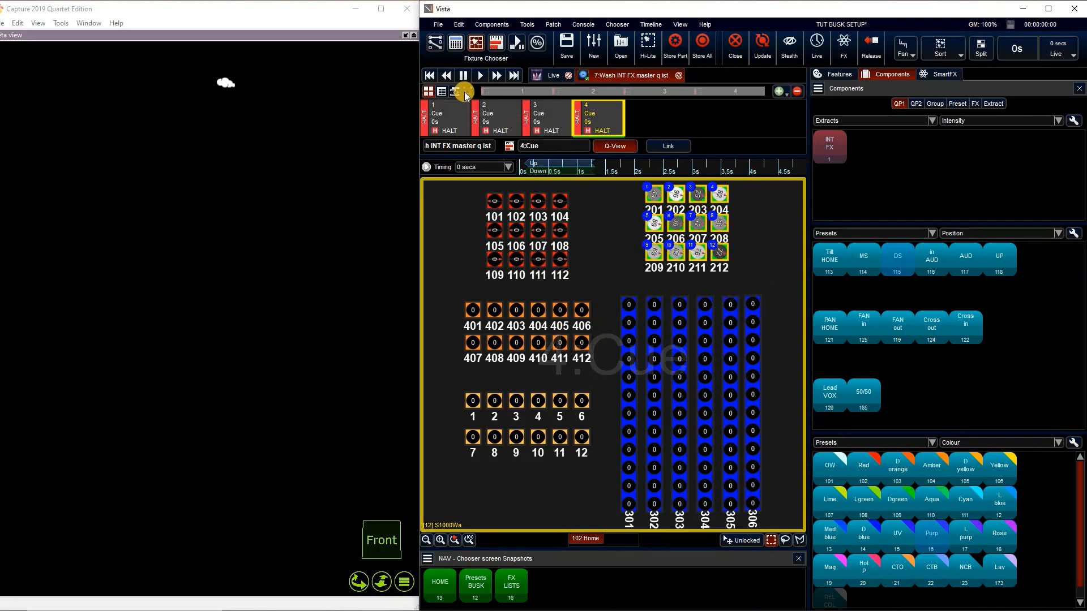
Return the wash master cuelist to its start and test-play cues 1 to 3 on the wash fixtures
{"action": "left_click", "coordinate": [447, 75]}
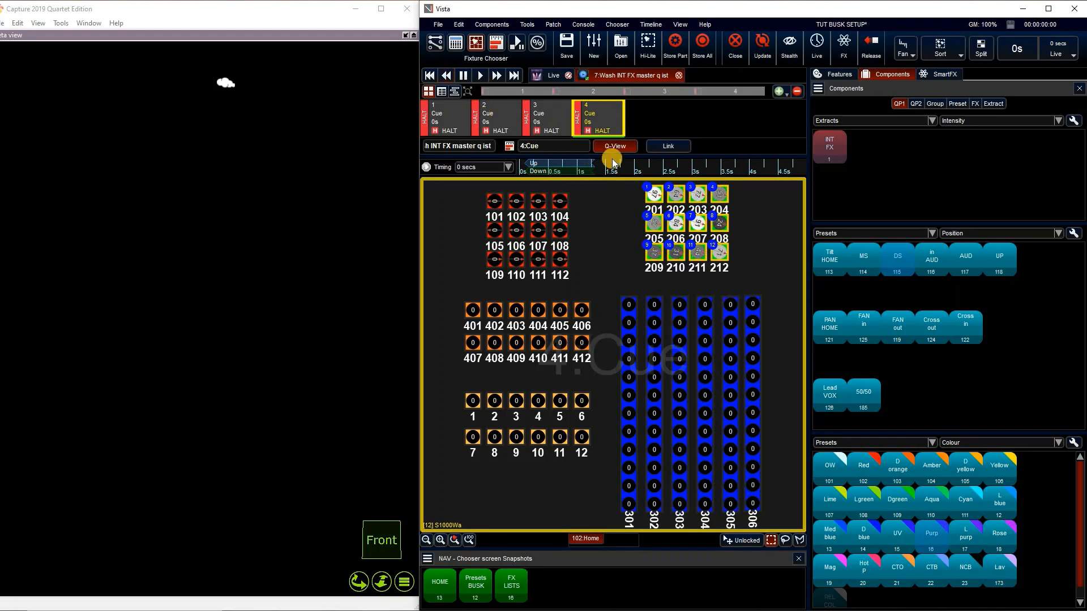
{"action": "left_click", "coordinate": [478, 78]}
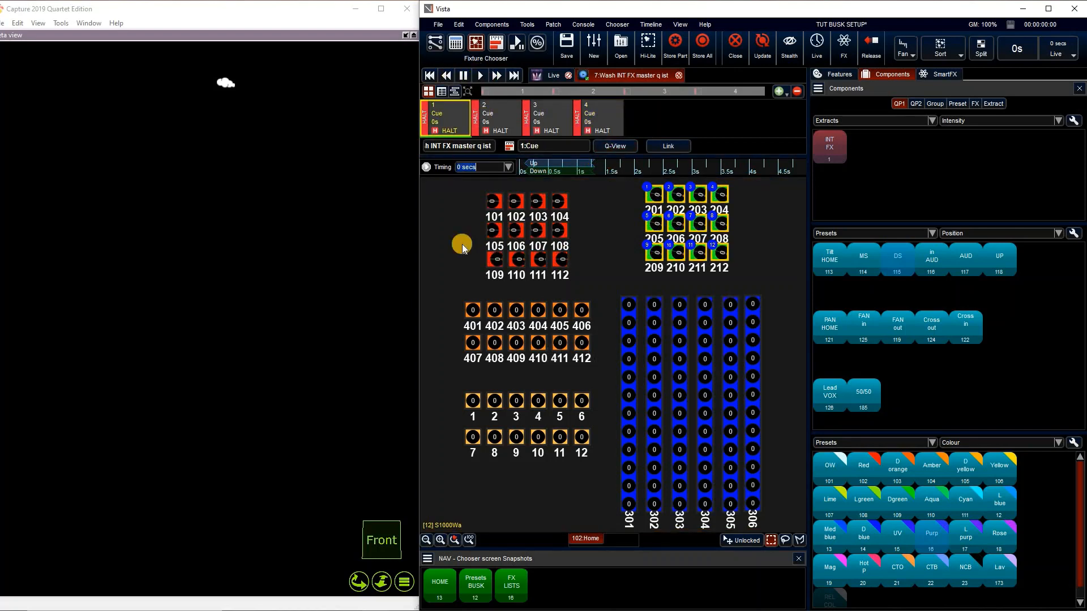
{"action": "left_click", "coordinate": [485, 256]}
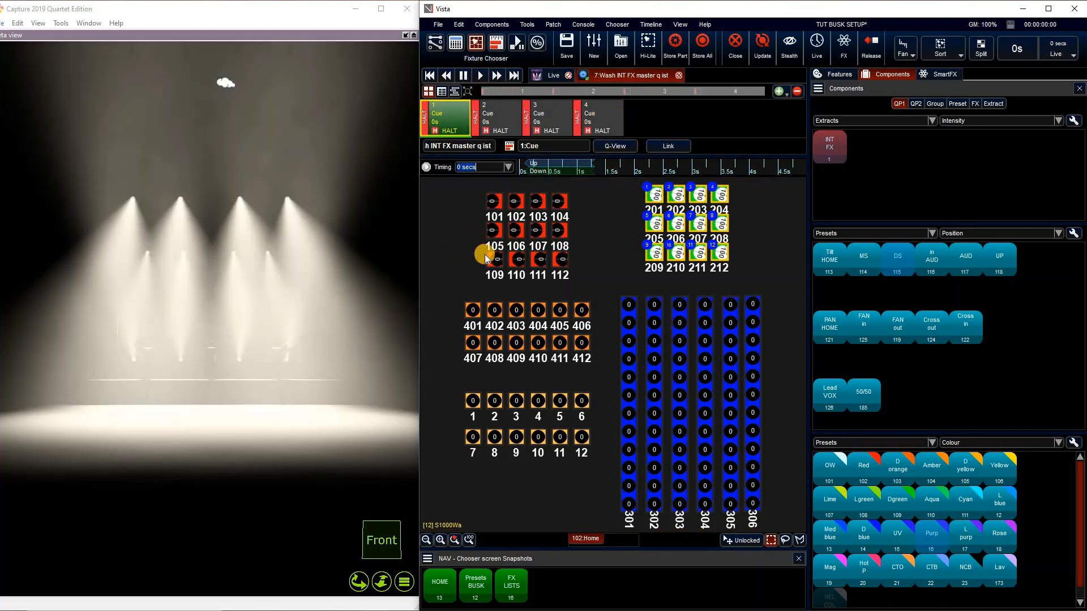
{"action": "left_click", "coordinate": [478, 75]}
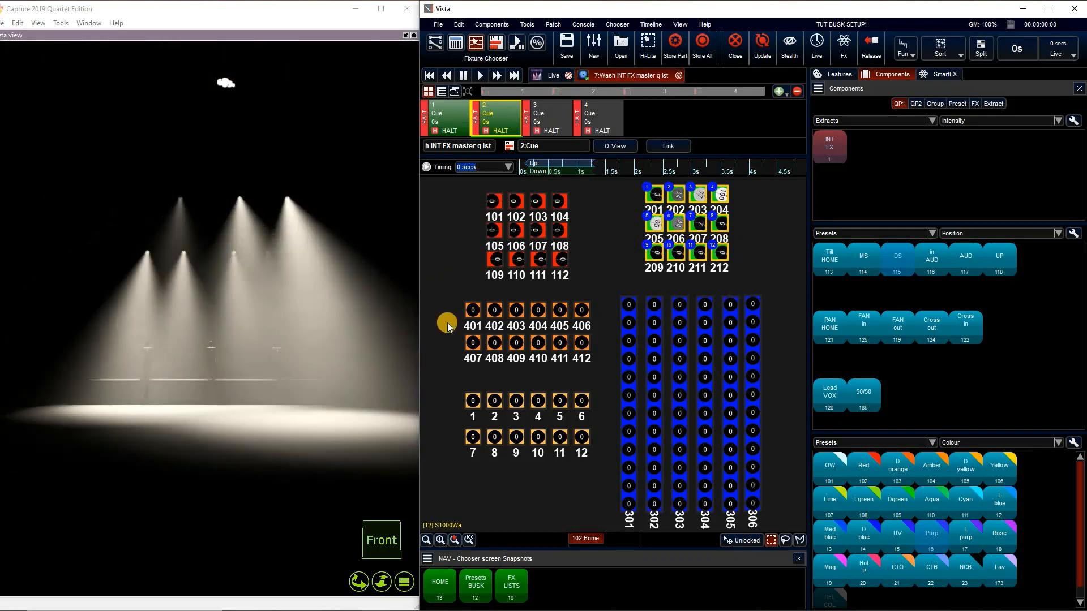
{"action": "left_click", "coordinate": [480, 76]}
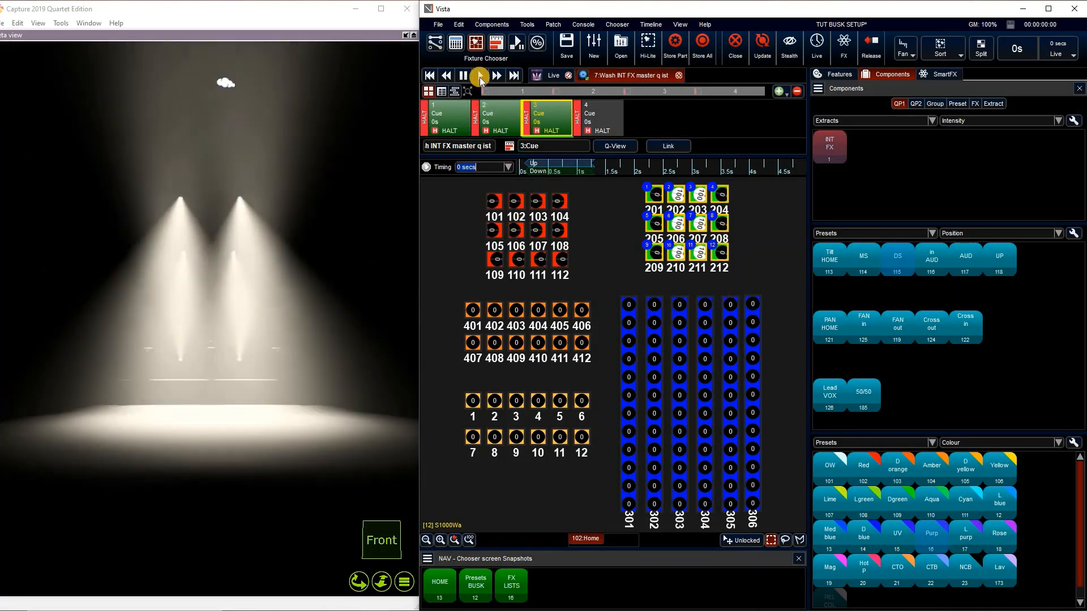
Test-play cue 4 of the wash master cuelist, view its running effect in SmartFX, and step back to cue 1
{"action": "left_click", "coordinate": [480, 80]}
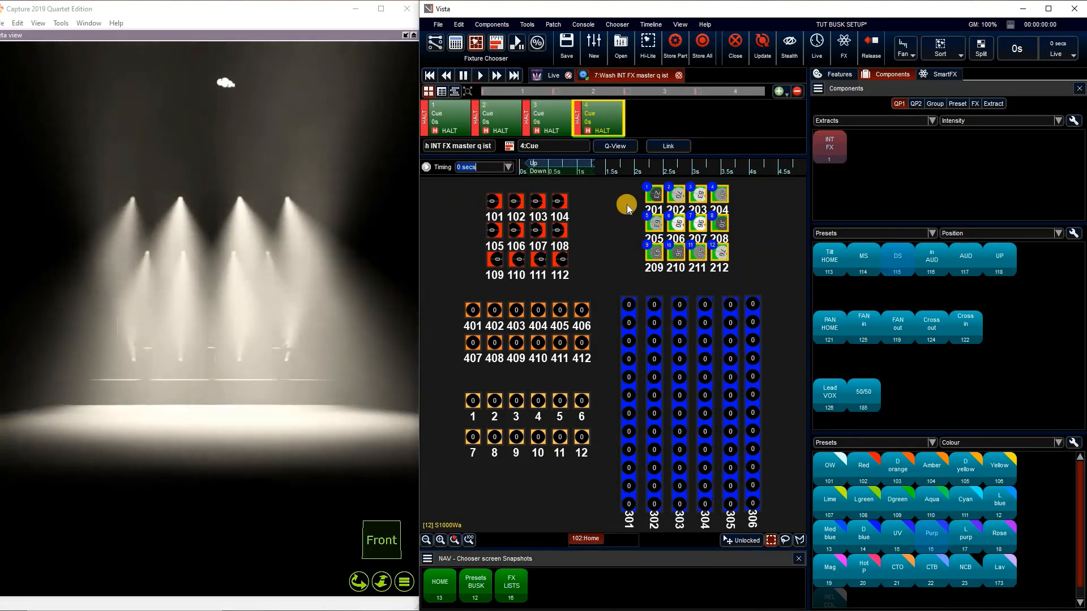
{"action": "left_click", "coordinate": [946, 76]}
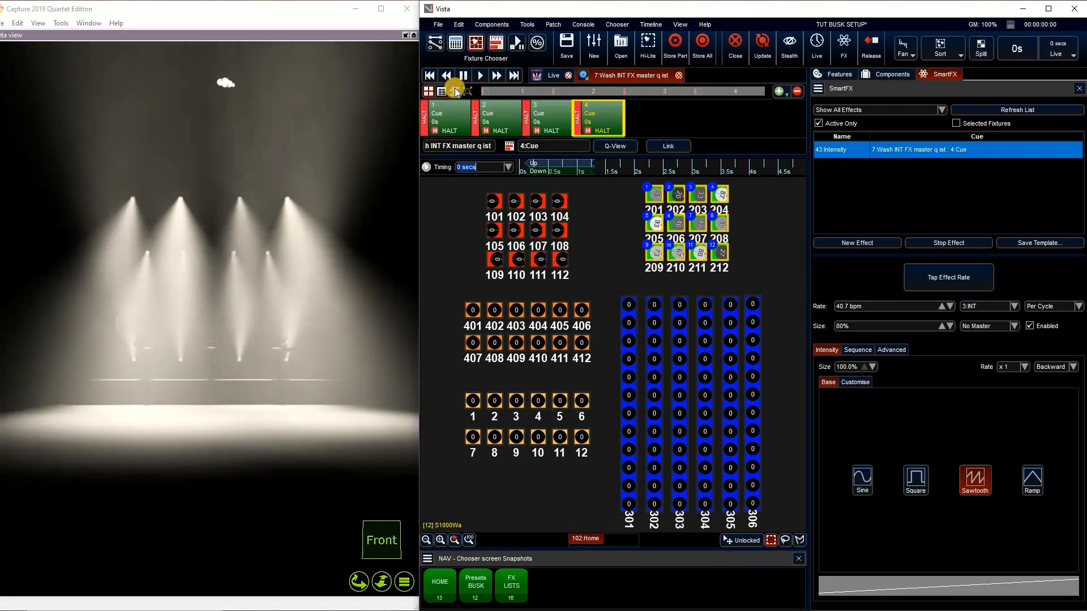
{"action": "left_click", "coordinate": [446, 75]}
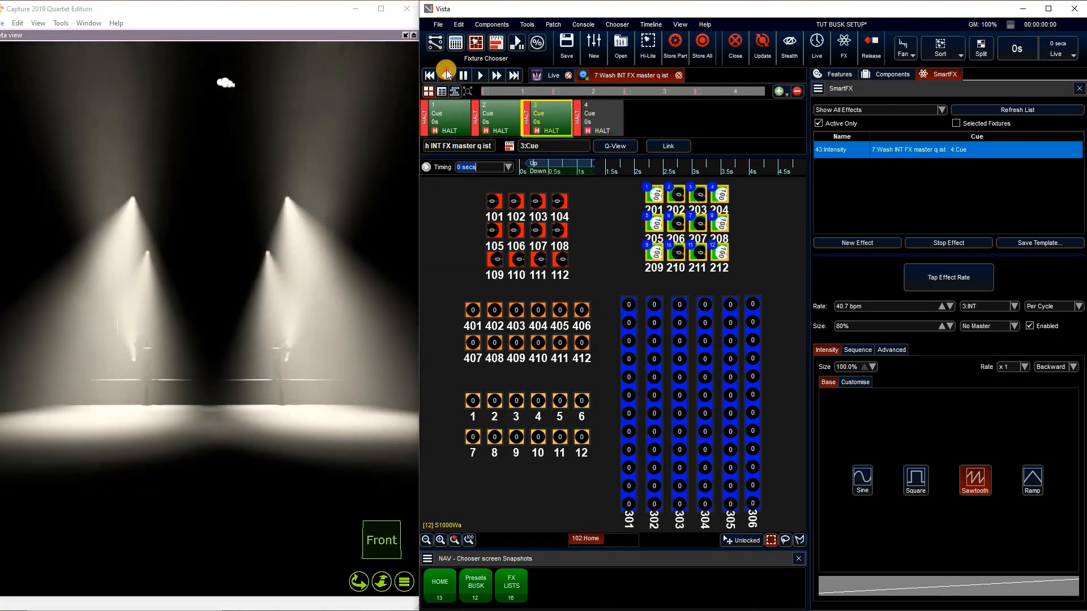
{"action": "left_click", "coordinate": [447, 74]}
Label wash master cue 1 as Wash on and cue 2 as LTR
{"action": "double_click", "coordinate": [437, 127]}
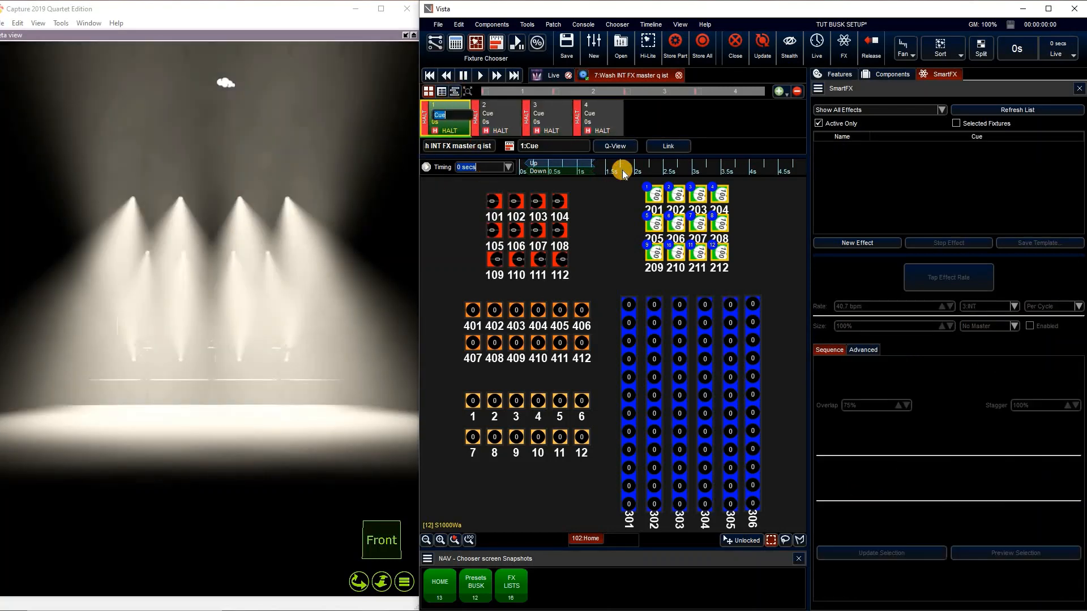
{"action": "type", "text": "Wash on"}
{"action": "left_click", "coordinate": [498, 116]}
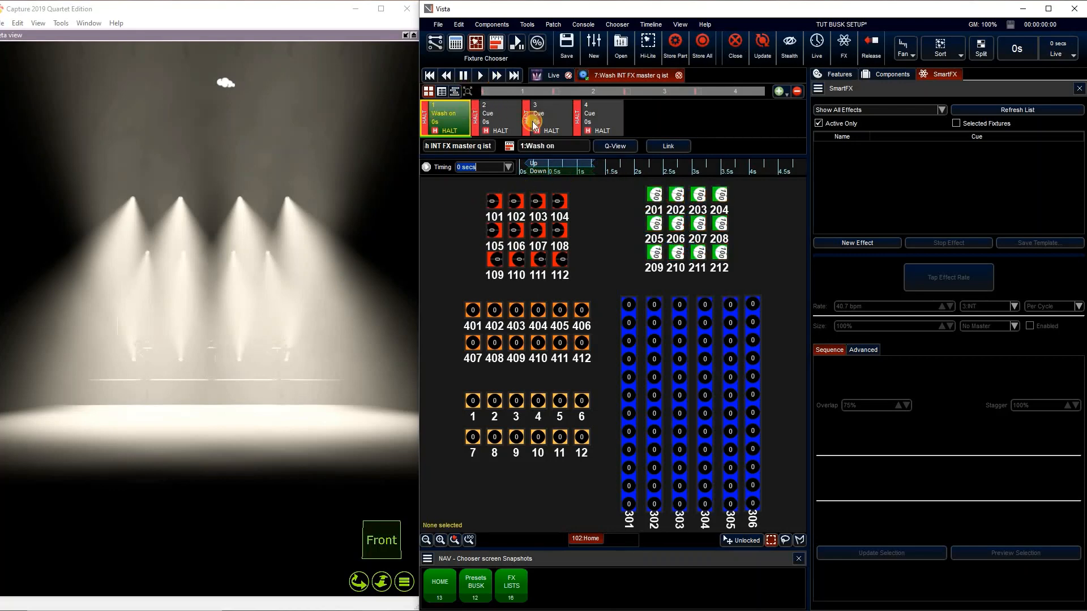
{"action": "type", "text": "LT"}
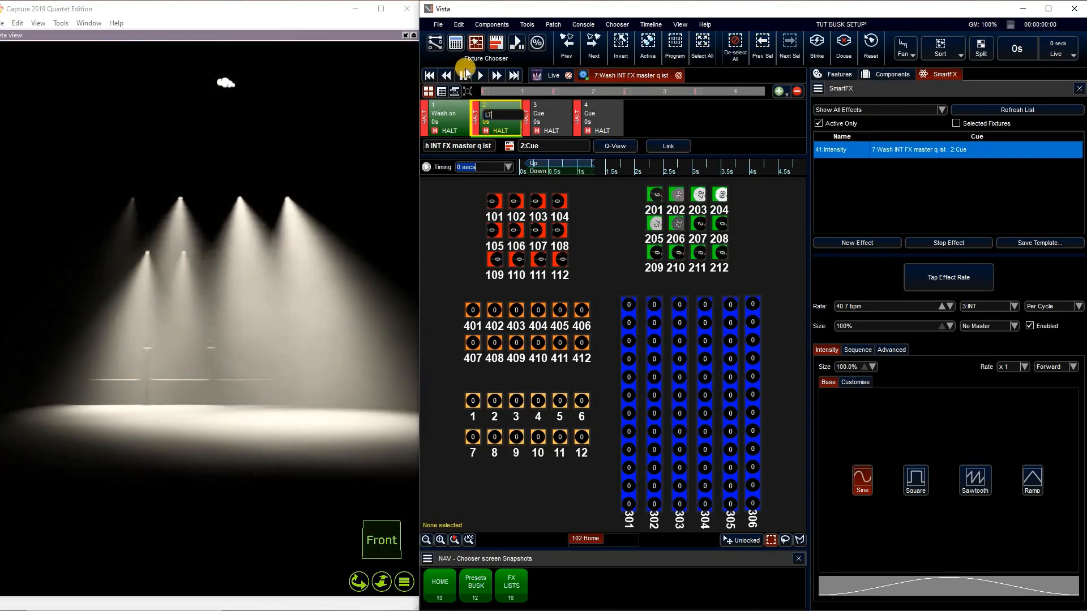
{"action": "type", "text": "R"}
Label wash master cue 3 as In/out and cue 4 as Ripple, and return the cuelist to its start
{"action": "left_click", "coordinate": [545, 116]}
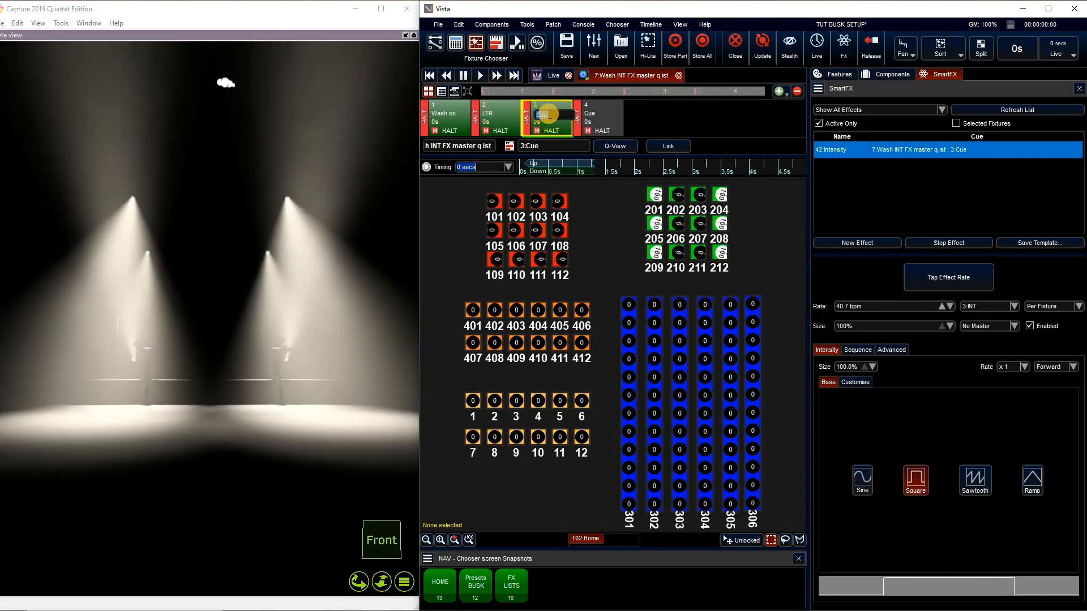
{"action": "type", "text": "In/out"}
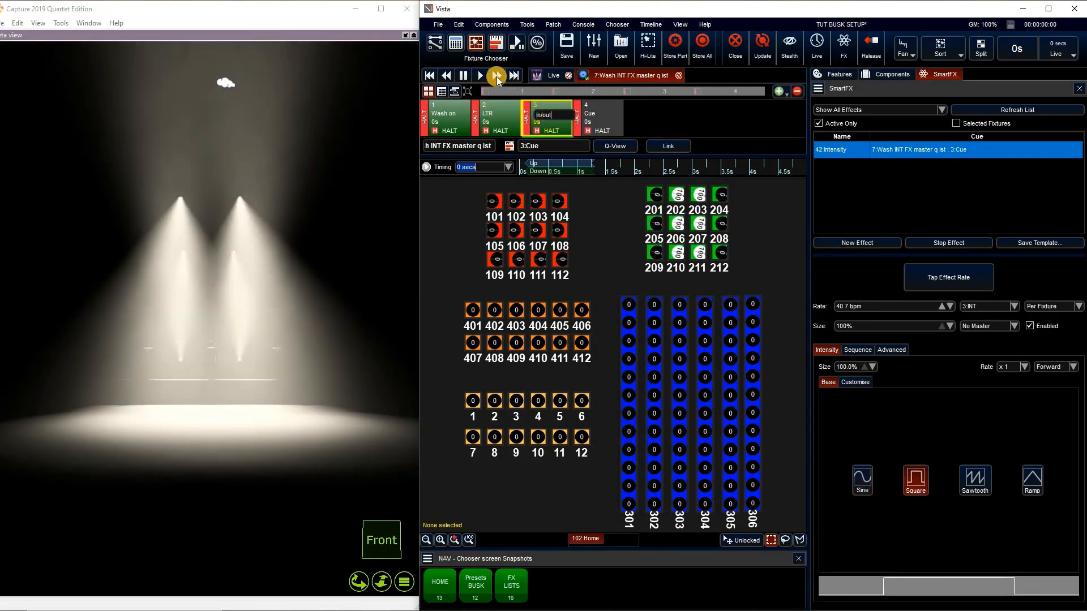
{"action": "left_click", "coordinate": [592, 115]}
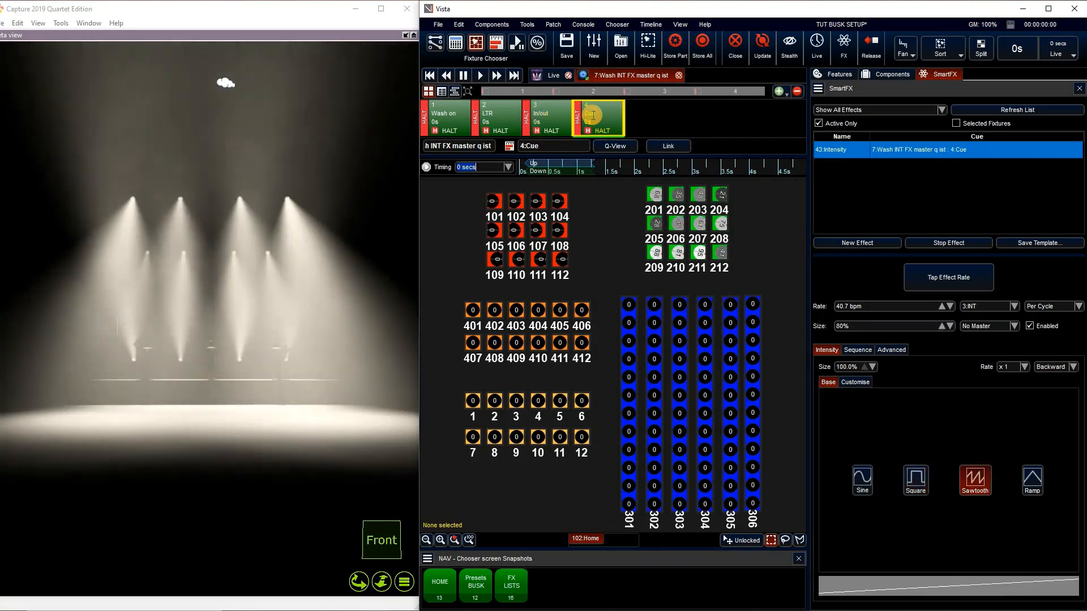
{"action": "type", "text": "Ripple"}
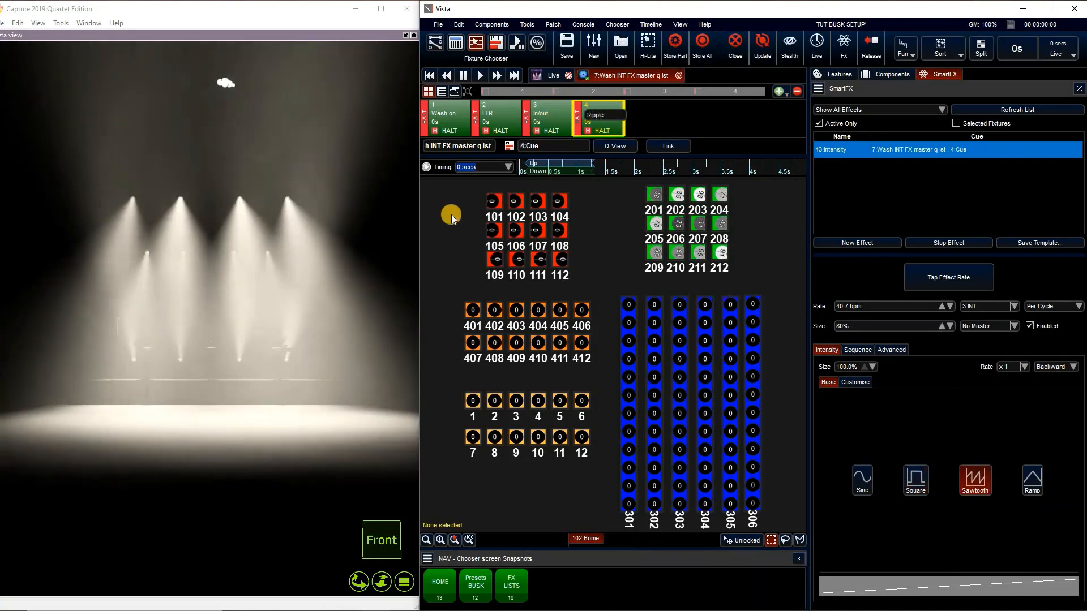
{"action": "key", "text": "Return"}
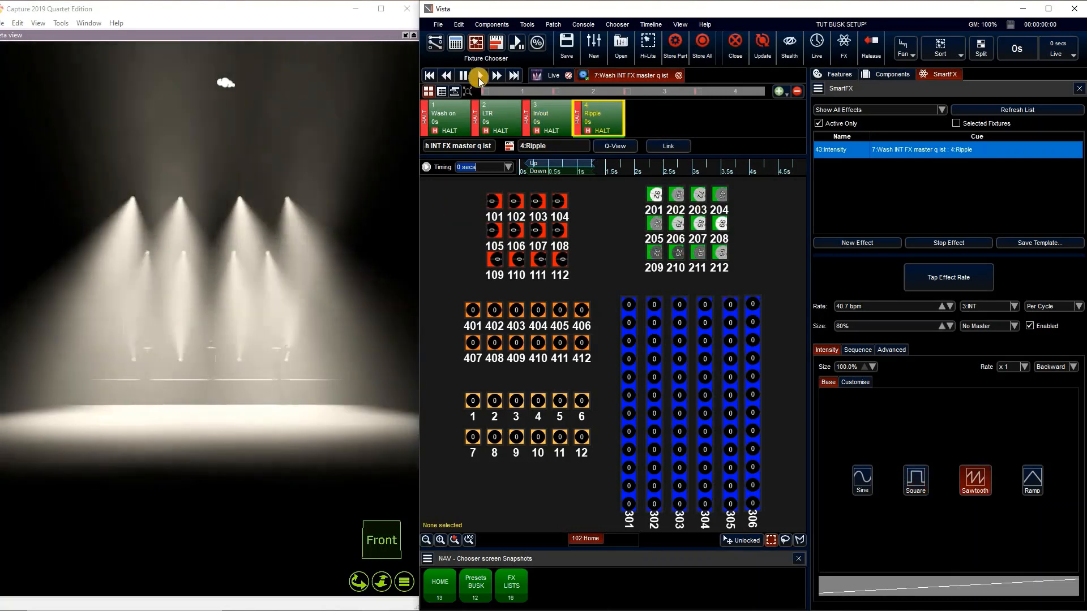
{"action": "left_click", "coordinate": [427, 75]}
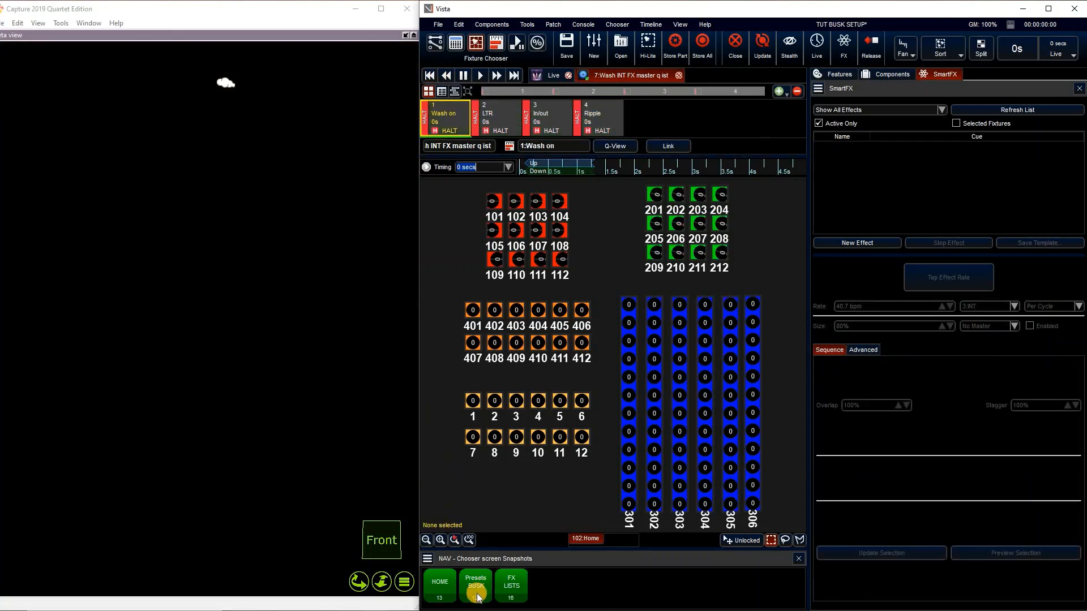
Recall the FX LISTS snapshot, make the INT FX Command Qs window taller, and expand the Master FX Lists picker to show all cuelists
{"action": "left_click", "coordinate": [513, 589]}
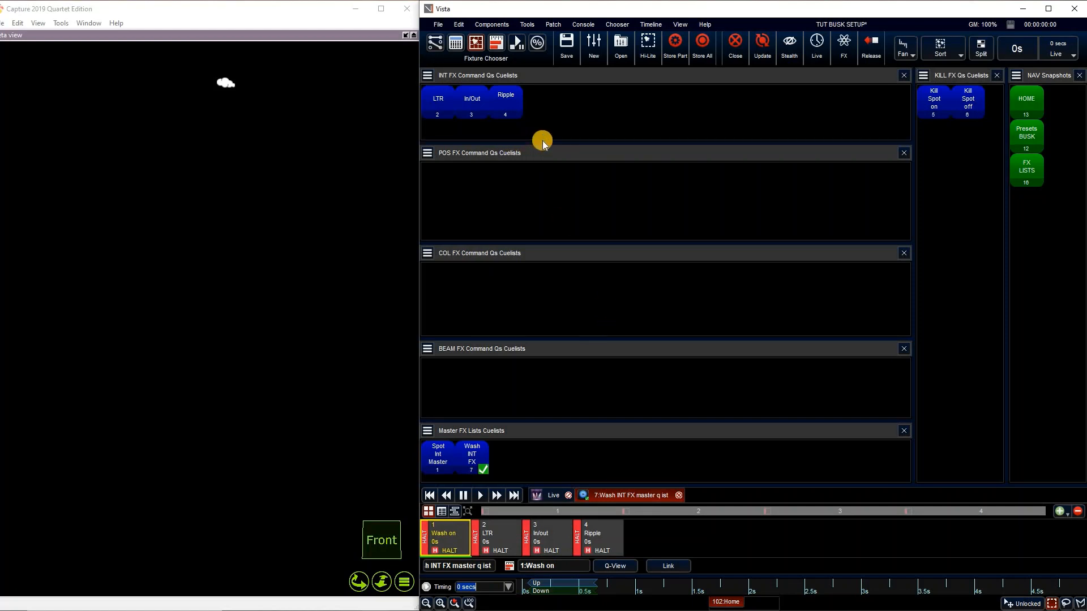
{"action": "left_click_drag", "start_coordinate": [542, 143], "coordinate": [539, 169]}
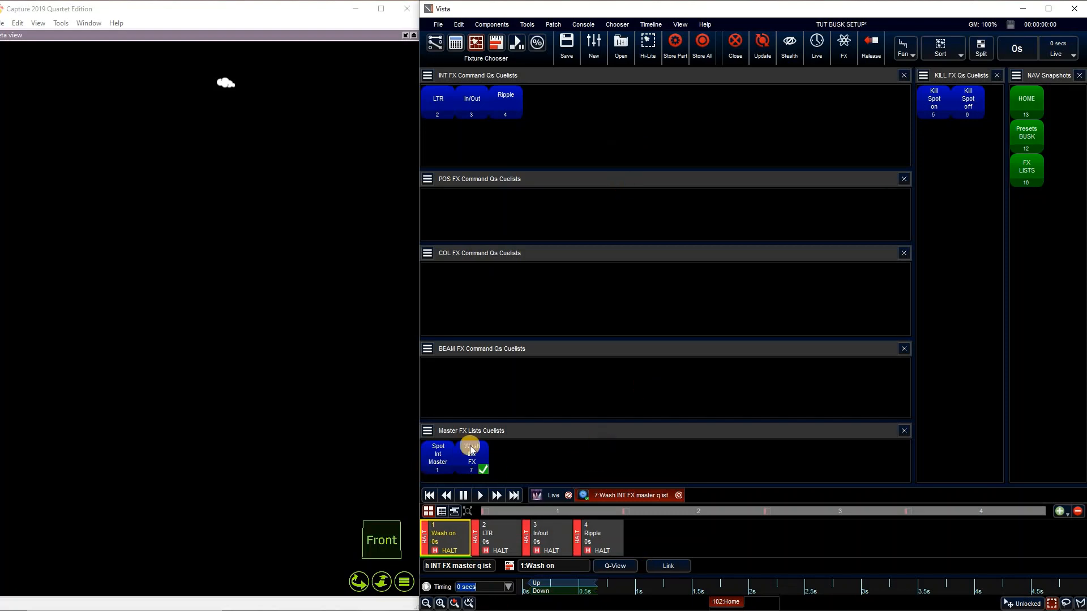
{"action": "left_click", "coordinate": [428, 431]}
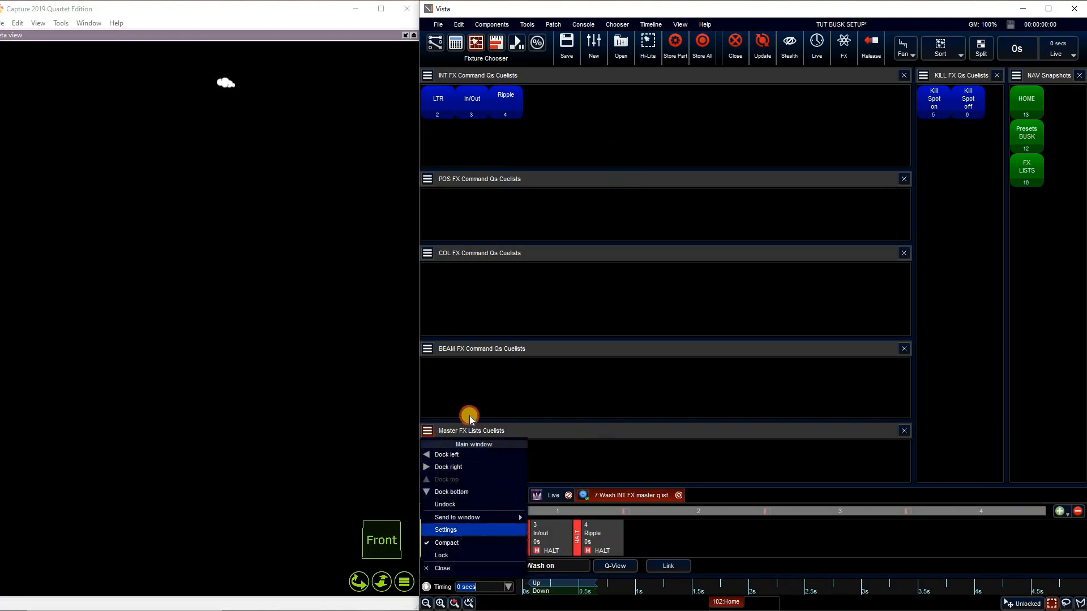
{"action": "left_click", "coordinate": [453, 543]}
{"action": "left_click", "coordinate": [673, 432]}
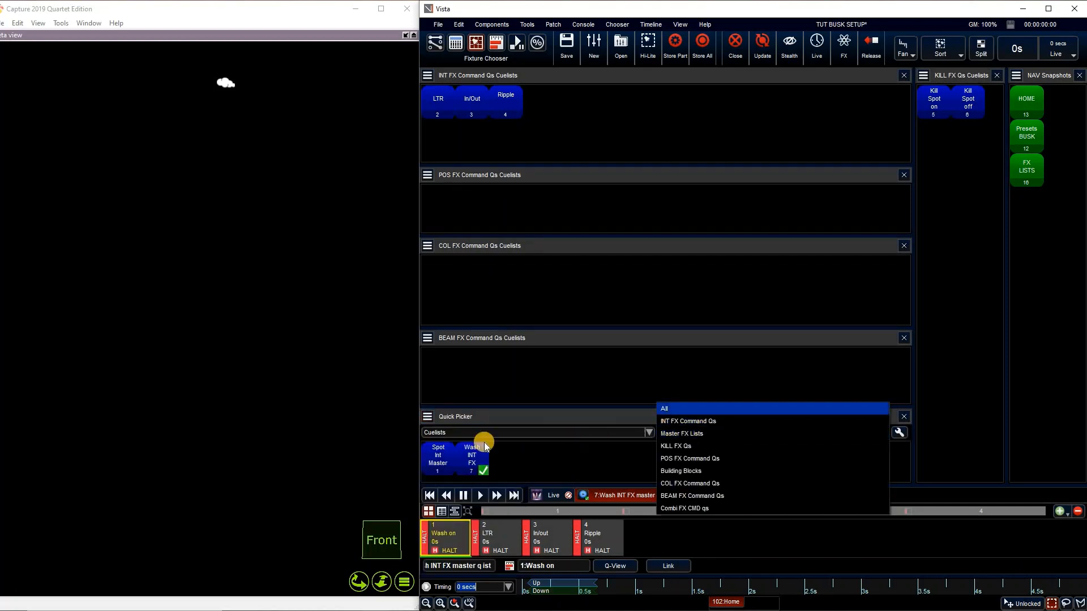
{"action": "left_click", "coordinate": [679, 409]}
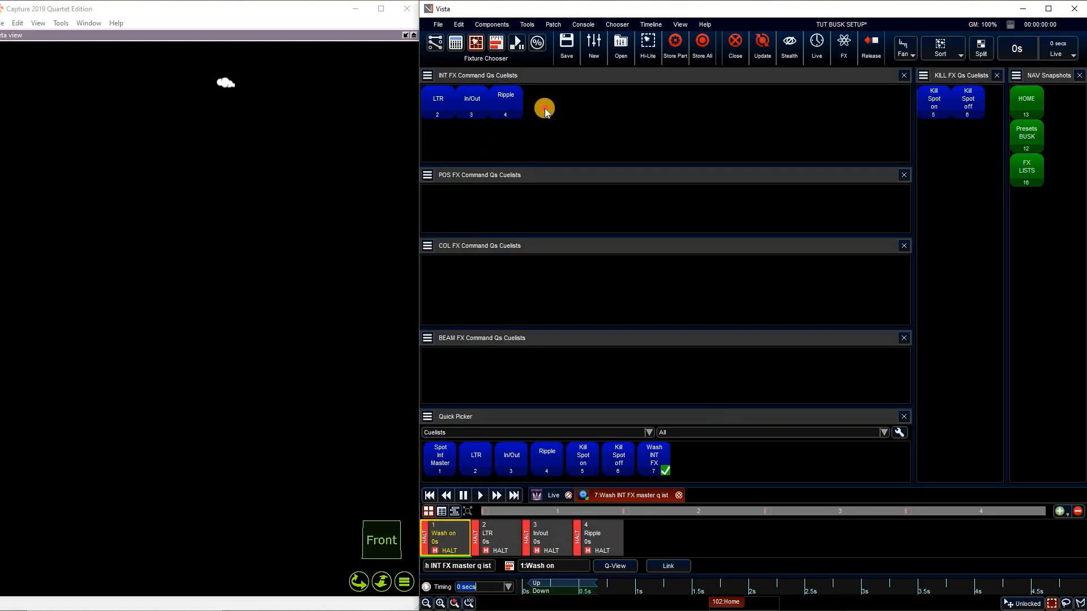
Duplicate the LTR, In/Out and Ripple command cuelists and place the three copies on the INT FX Command Qs page
{"action": "left_click", "coordinate": [441, 108]}
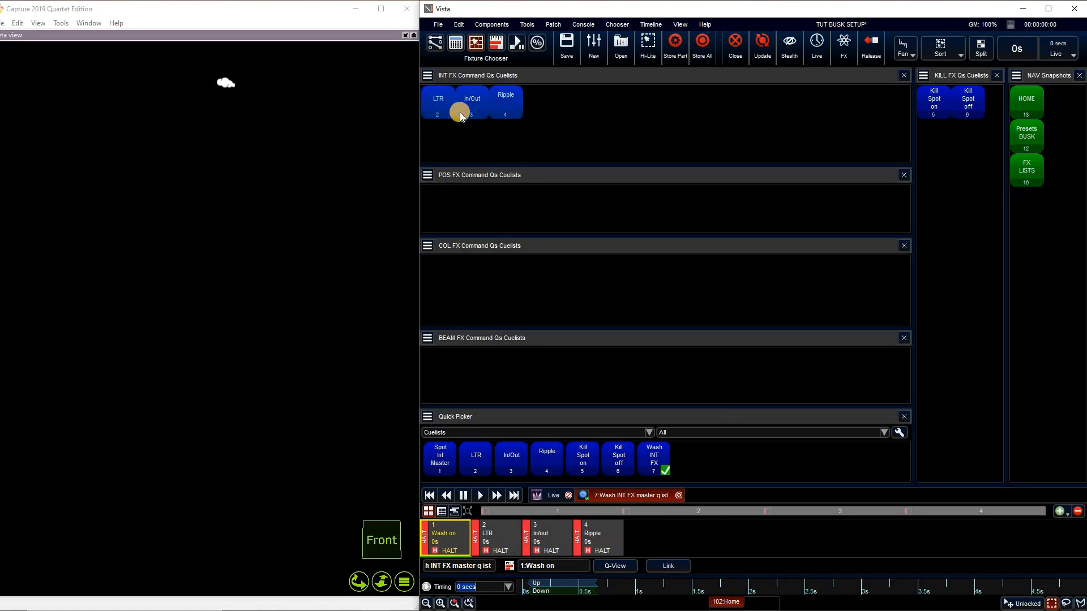
{"action": "left_click", "coordinate": [460, 112]}
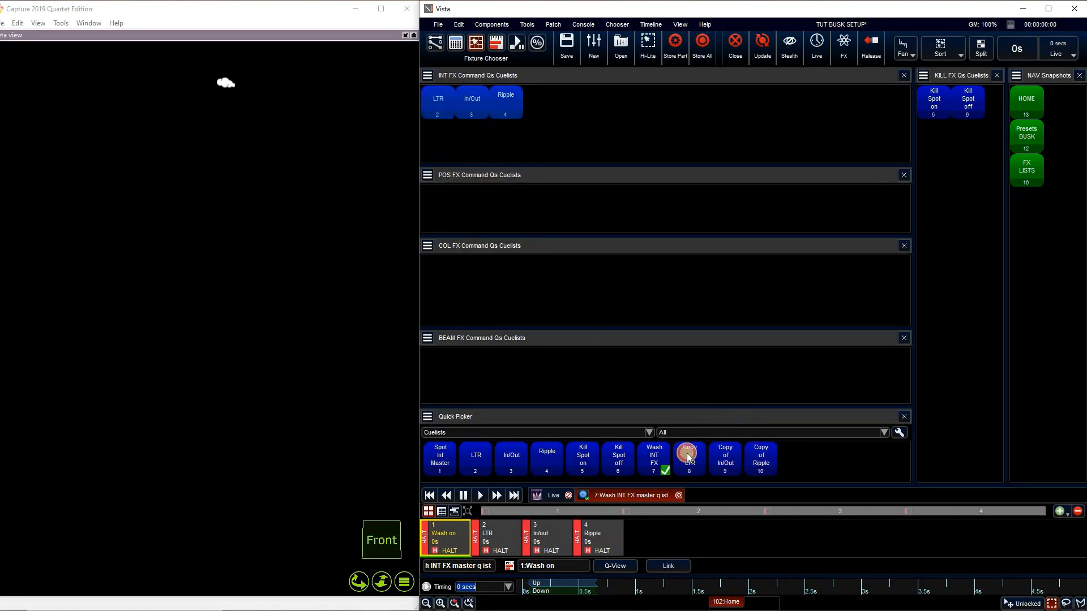
{"action": "left_click_drag", "start_coordinate": [686, 453], "coordinate": [706, 464]}
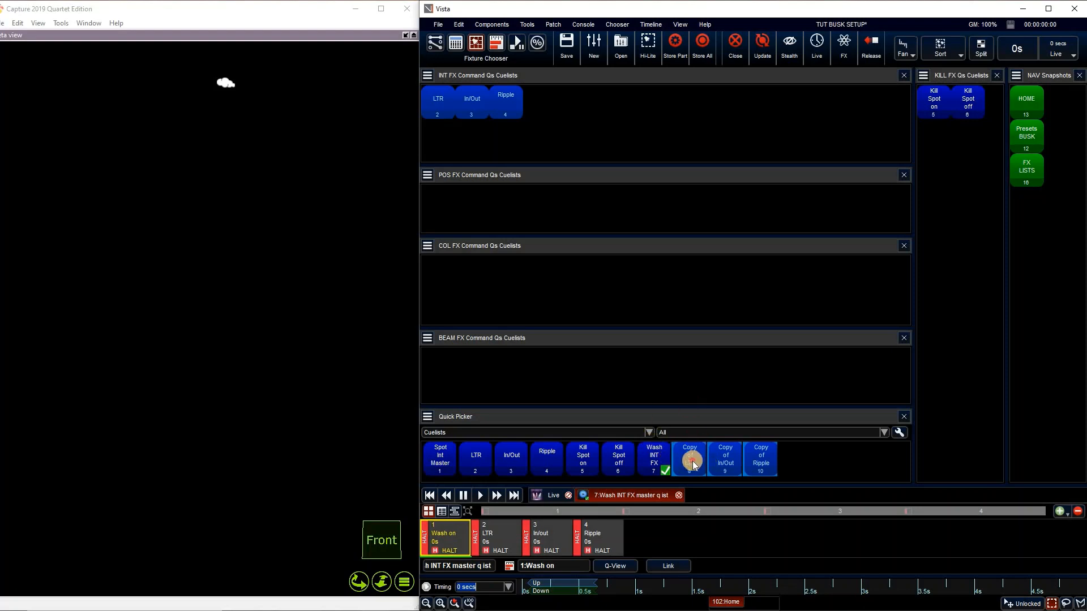
{"action": "left_click_drag", "start_coordinate": [693, 463], "coordinate": [504, 153]}
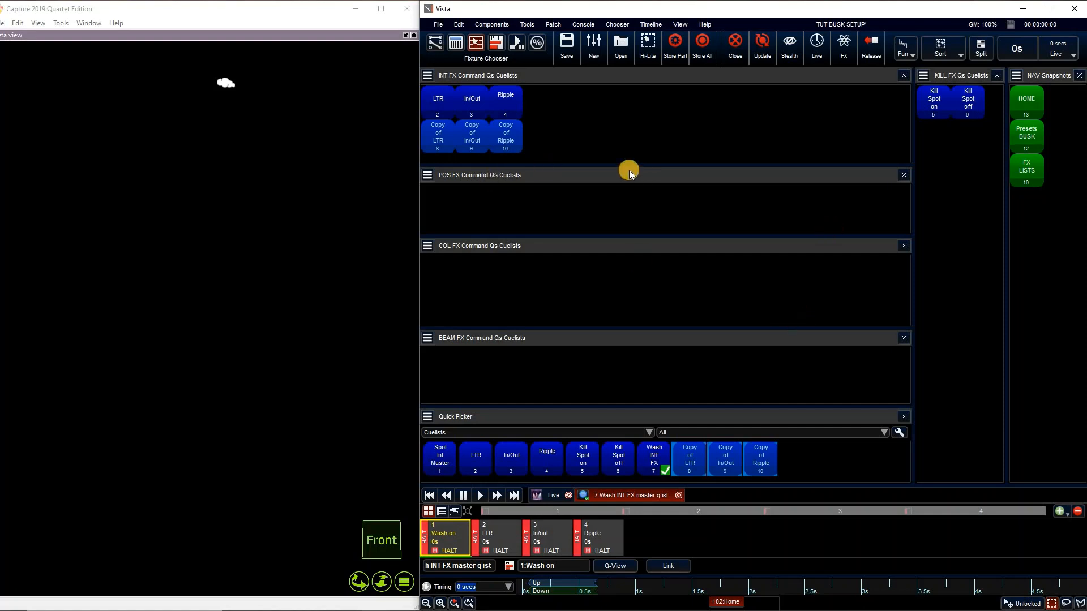
Open the Copy of LTR cuelist for editing and show its commands on the timeline
{"action": "right_click", "coordinate": [439, 135]}
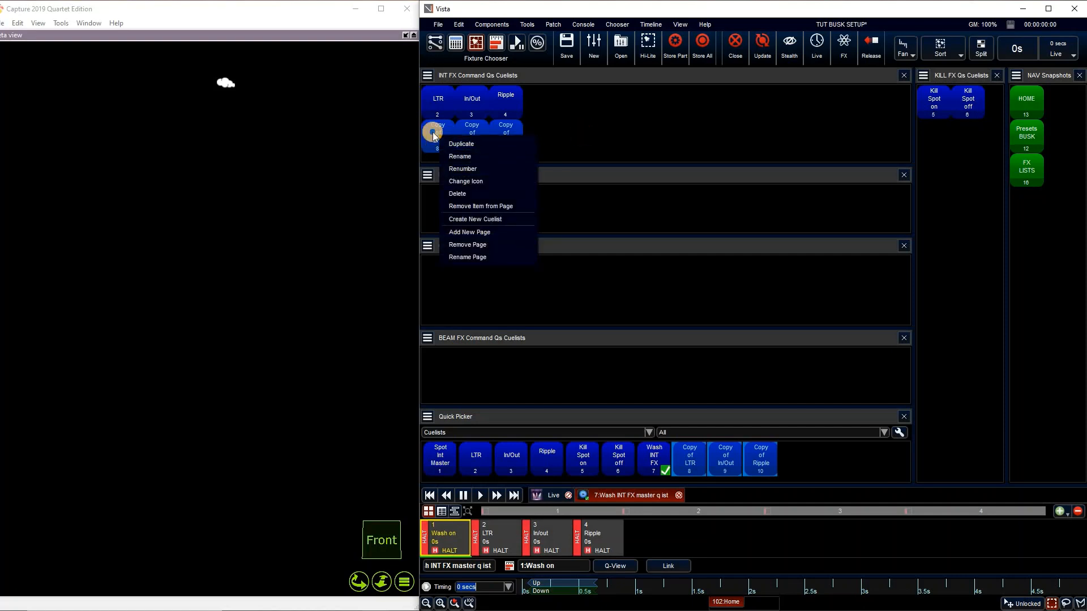
{"action": "right_click", "coordinate": [433, 136]}
{"action": "left_click", "coordinate": [448, 145]}
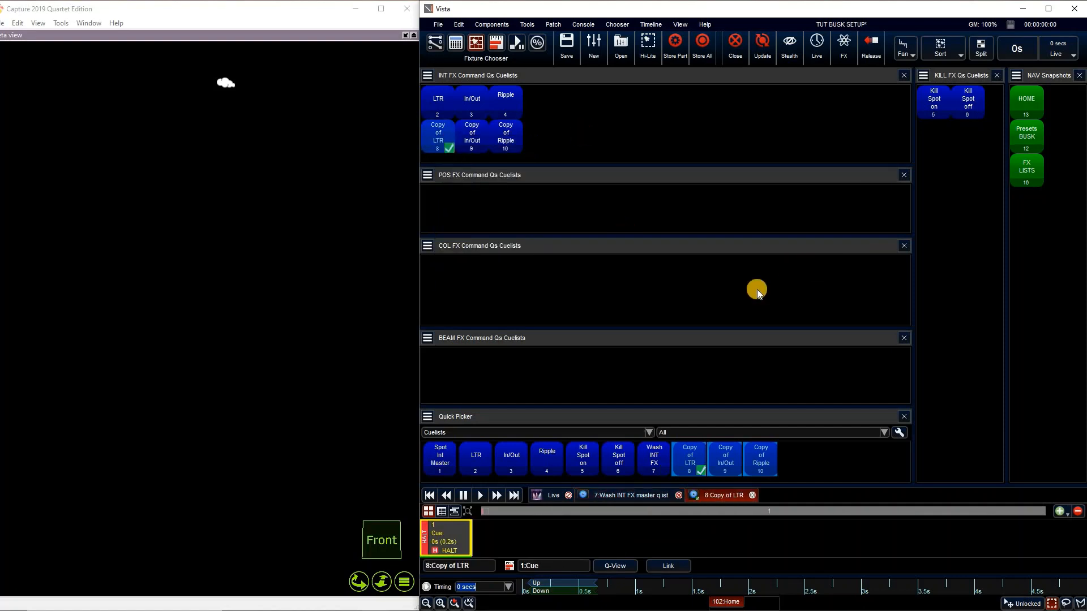
{"action": "left_click", "coordinate": [496, 46]}
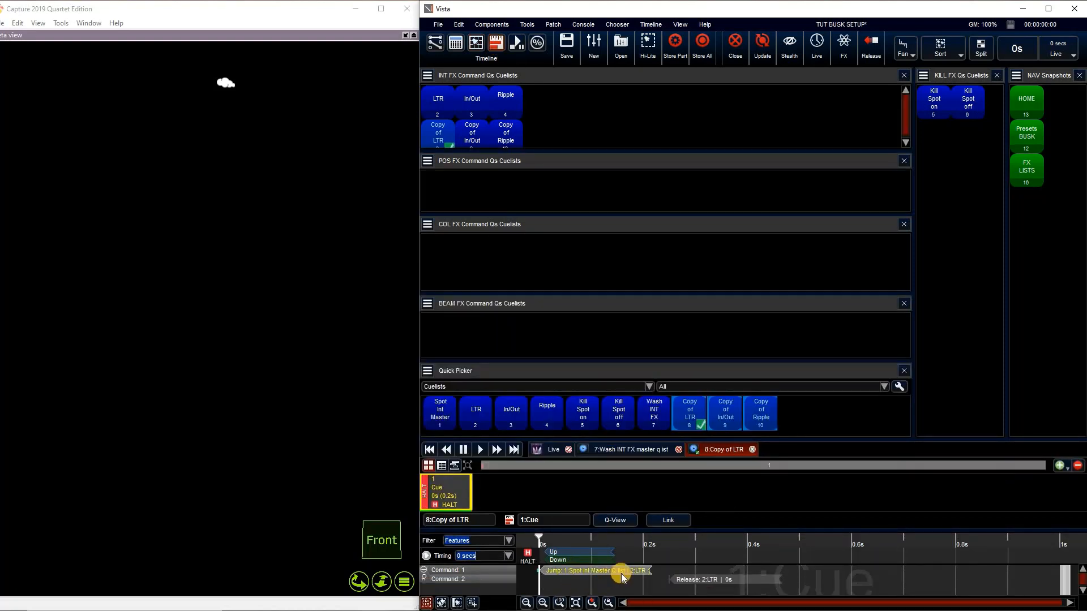
Retarget the Jump command in Copy of LTR to cue 2:LTR of the Wash INT FX master cuelist
{"action": "right_click", "coordinate": [572, 574]}
{"action": "left_click", "coordinate": [639, 572]}
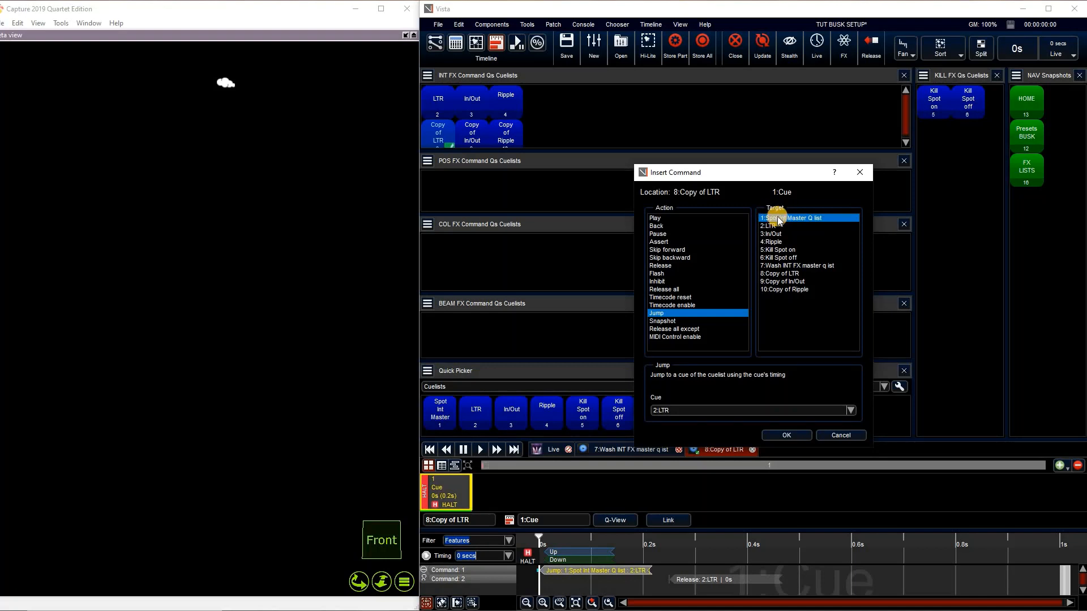
{"action": "left_click", "coordinate": [797, 267]}
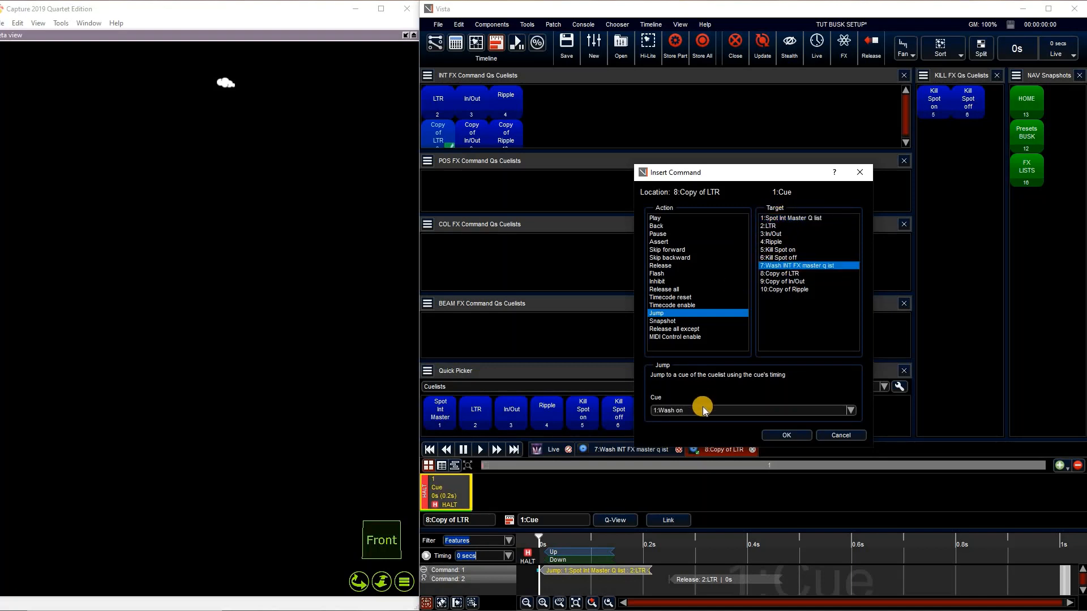
{"action": "left_click", "coordinate": [703, 410]}
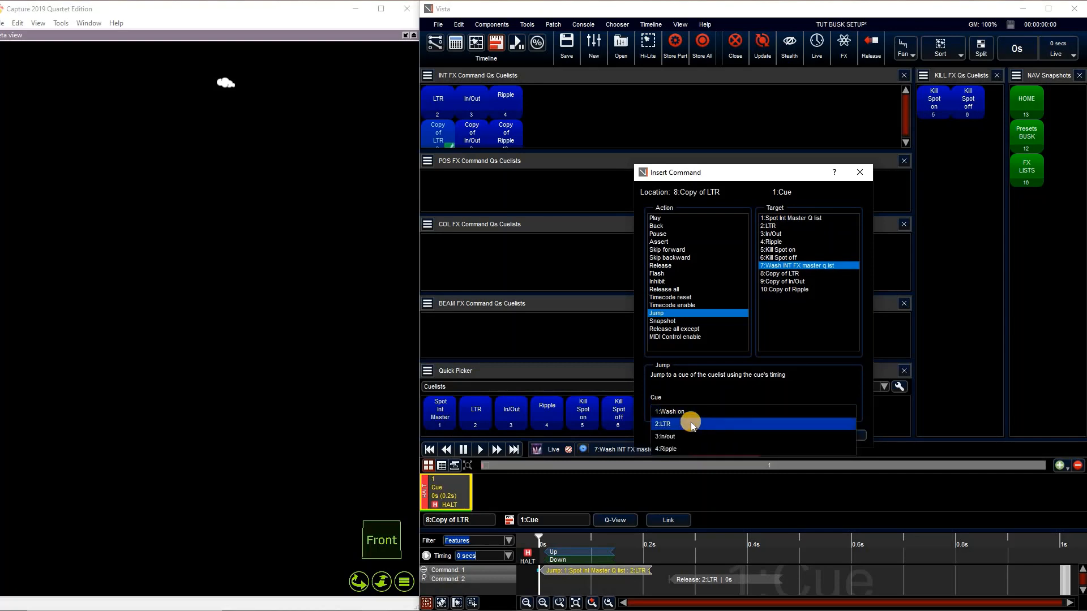
{"action": "left_click", "coordinate": [691, 424]}
{"action": "left_click", "coordinate": [787, 435]}
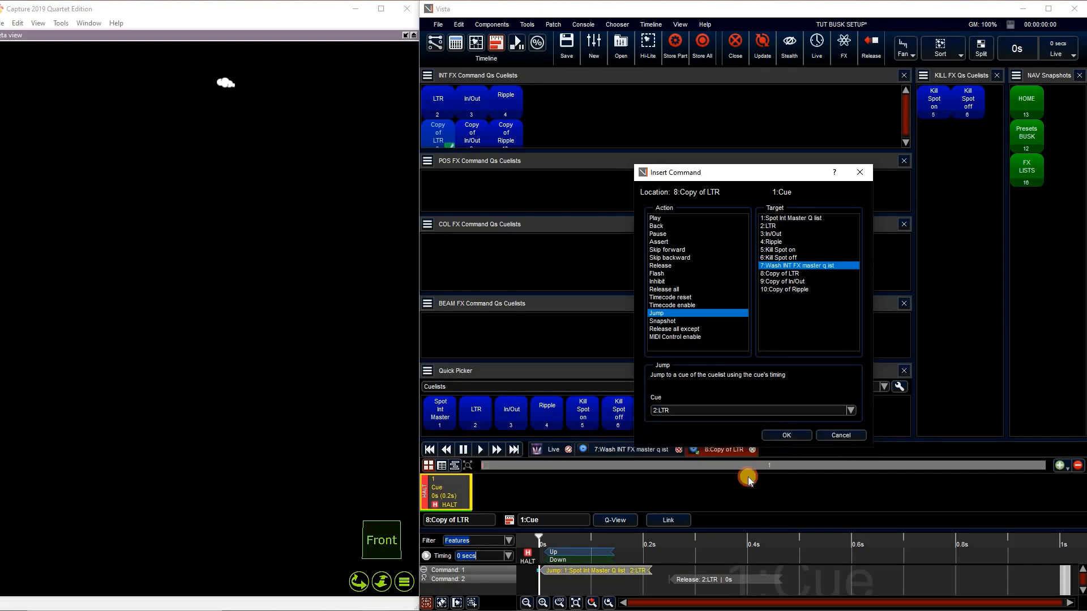
Retarget the Release command to cuelist 8:Copy of LTR and close the edited cuelist
{"action": "right_click", "coordinate": [741, 569]}
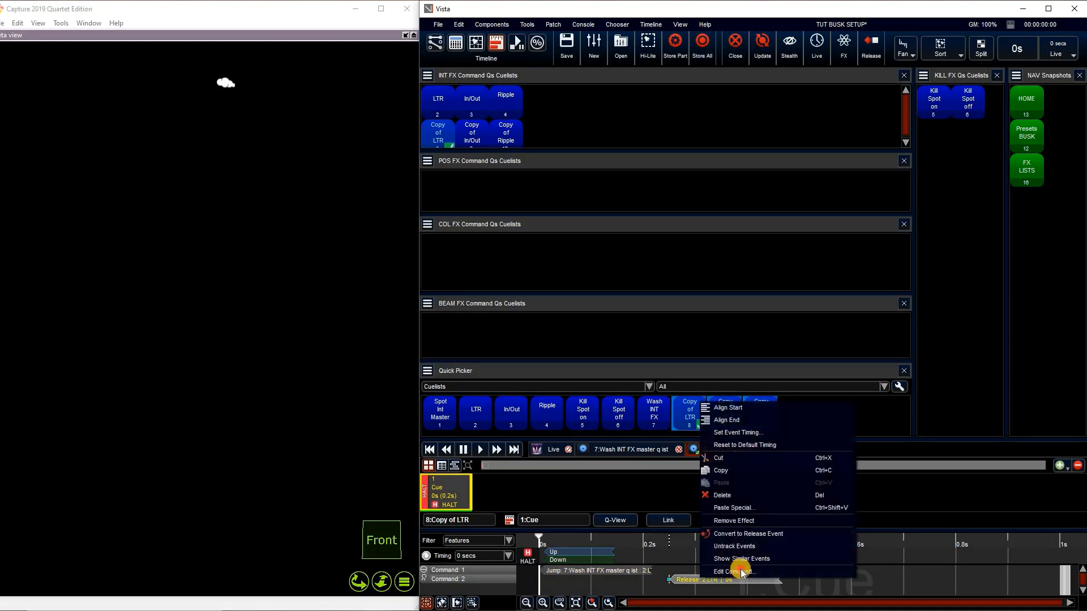
{"action": "left_click", "coordinate": [740, 569]}
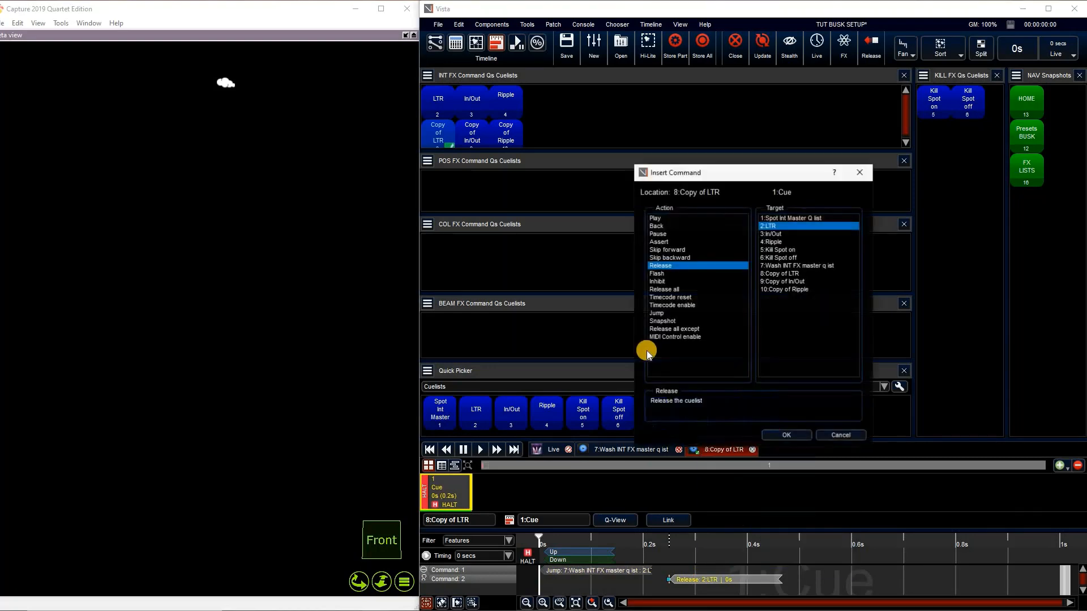
{"action": "left_click", "coordinate": [781, 274]}
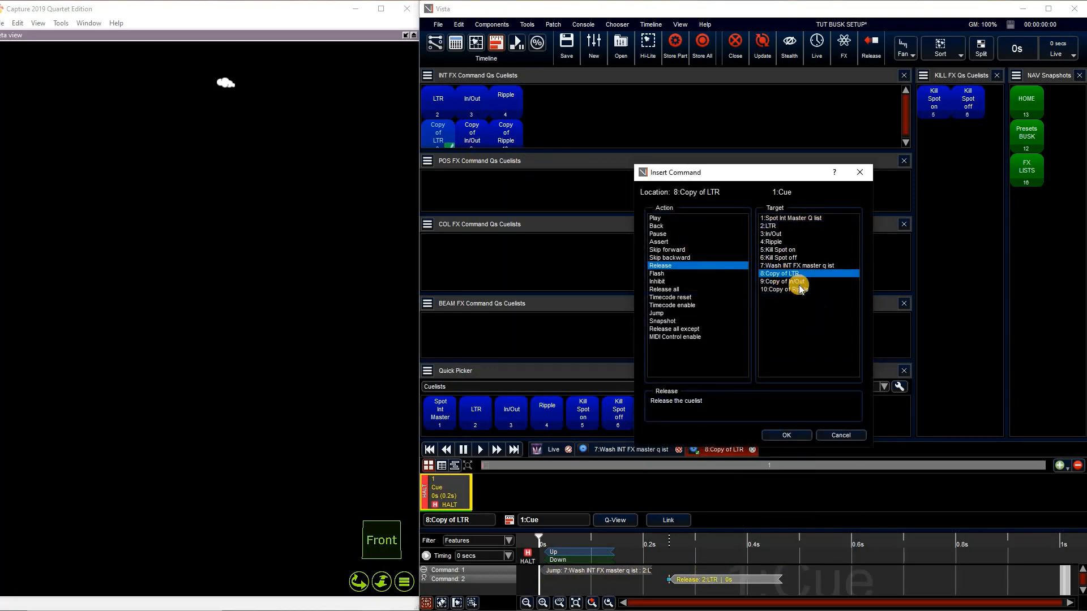
{"action": "left_click", "coordinate": [763, 439]}
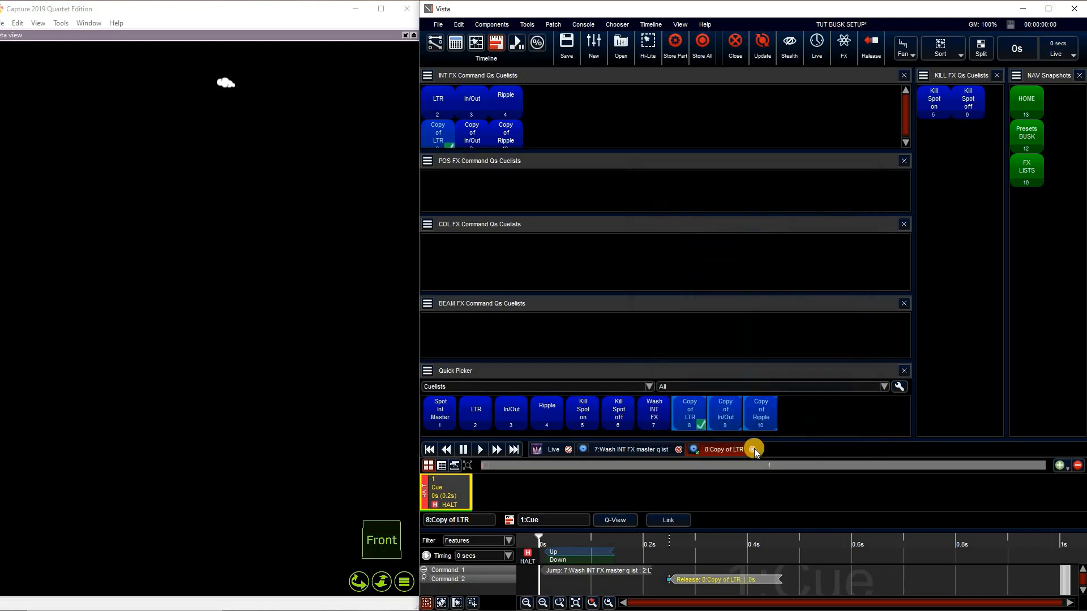
{"action": "left_click", "coordinate": [753, 450]}
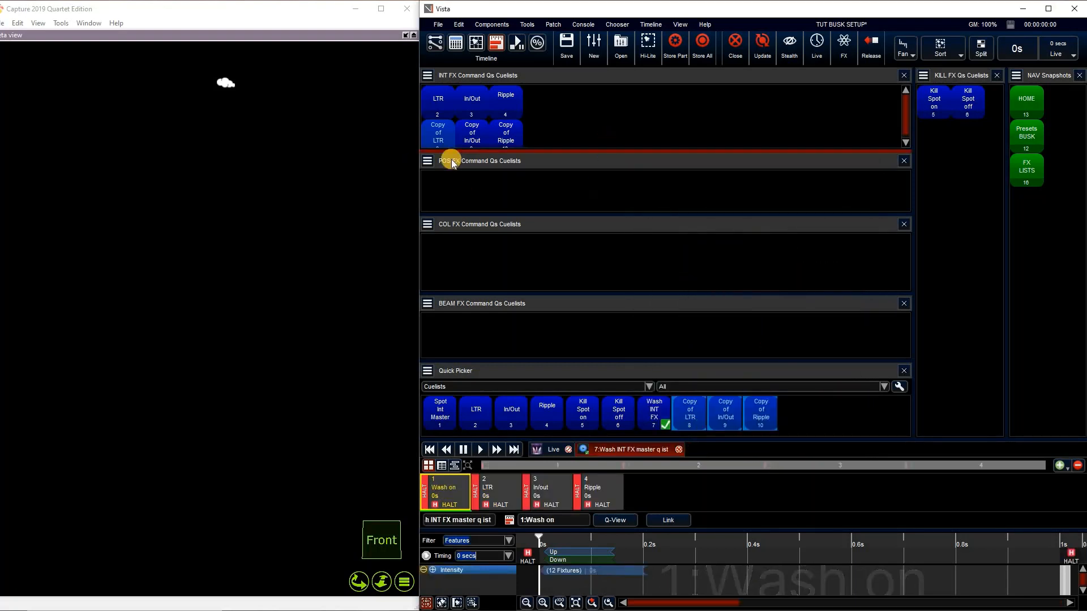
Trigger the Copy of LTR command cuelist to test it, and rename it LTR
{"action": "left_click", "coordinate": [436, 135]}
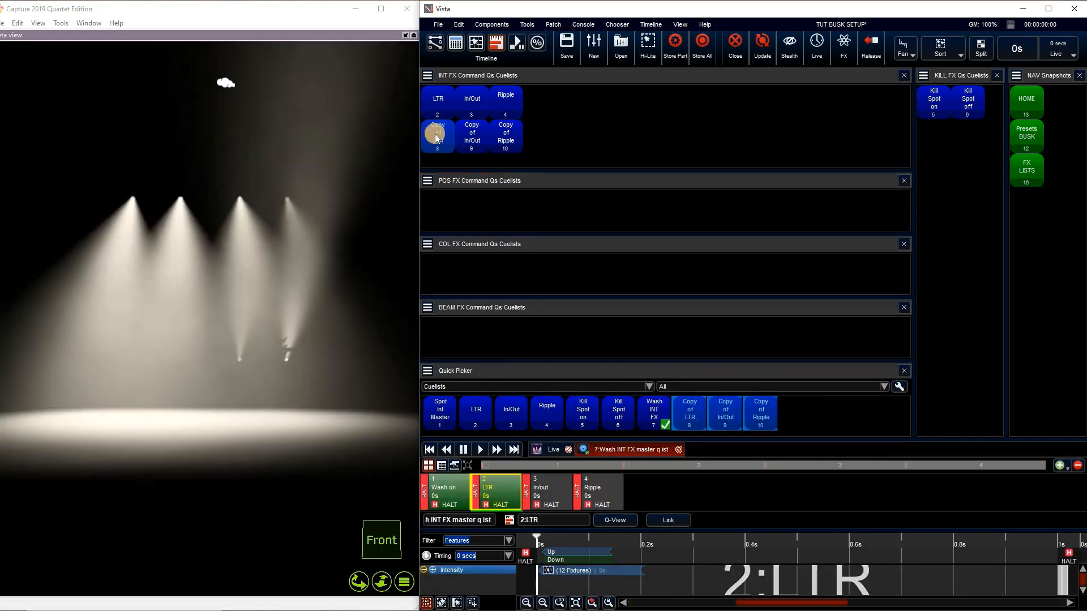
{"action": "right_click", "coordinate": [436, 135]}
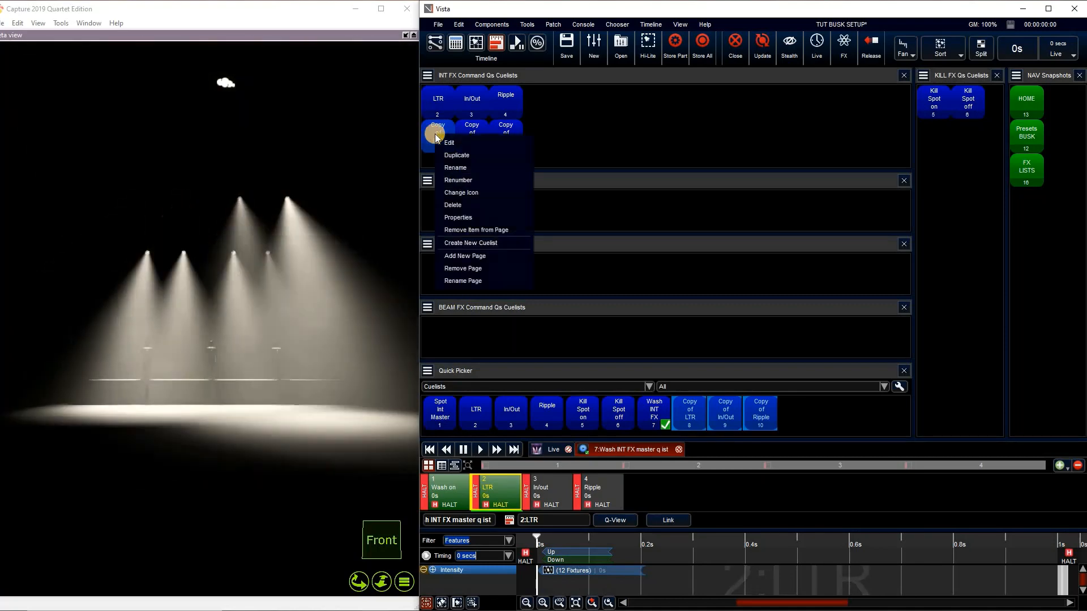
{"action": "left_click", "coordinate": [491, 168]}
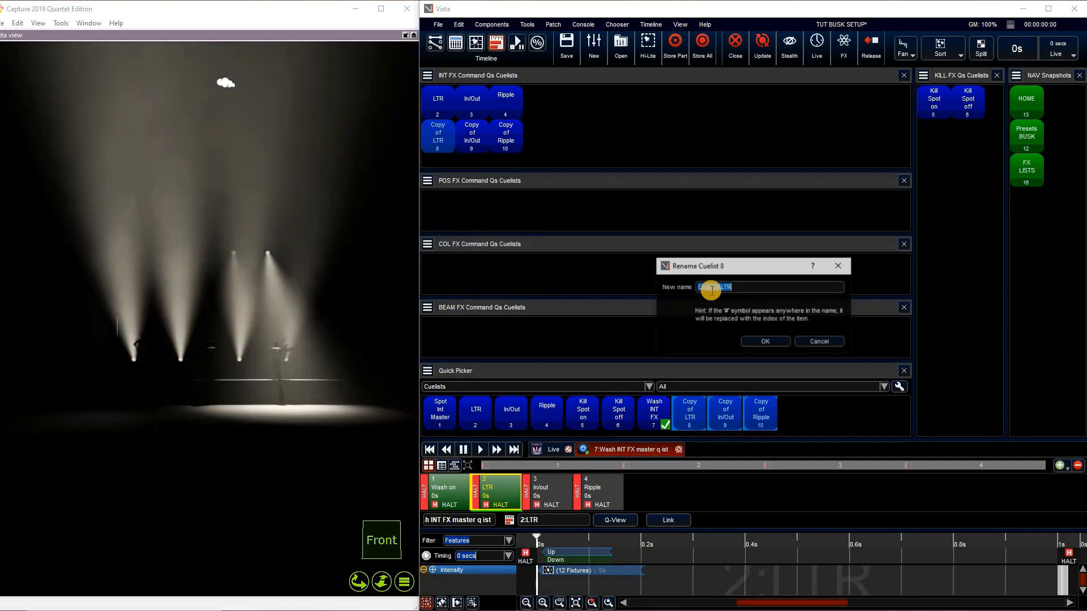
{"action": "left_click", "coordinate": [740, 290]}
{"action": "key", "text": "BackSpace"}
{"action": "key", "text": "BackSpace"}
{"action": "key", "text": "BackSpace"}
{"action": "key", "text": "BackSpace"}
{"action": "key", "text": "BackSpace"}
{"action": "key", "text": "BackSpace"}
{"action": "key", "text": "BackSpace"}
{"action": "key", "text": "BackSpace"}
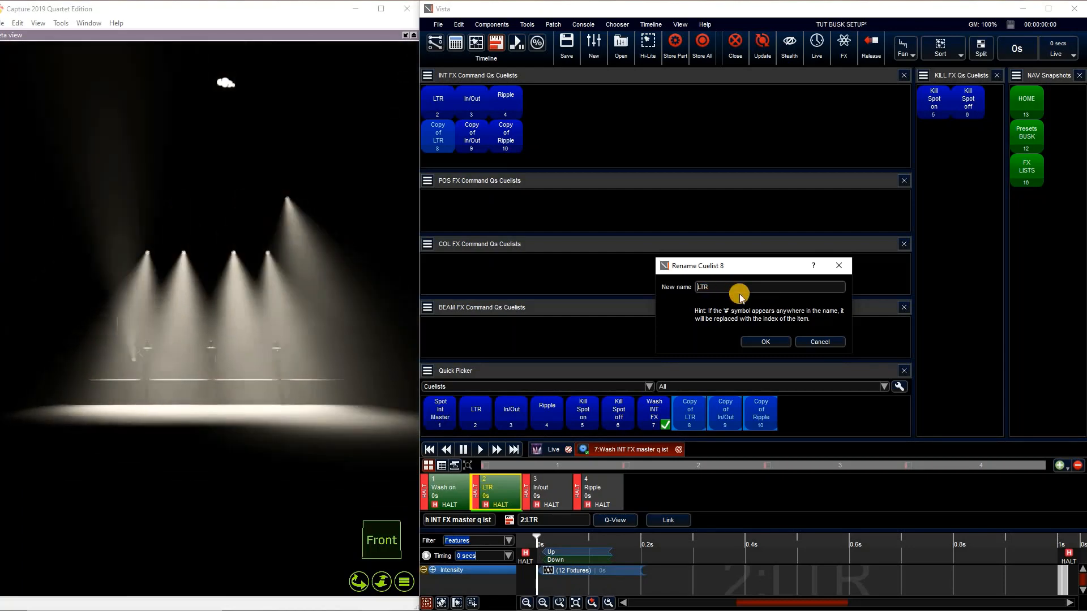
{"action": "left_click", "coordinate": [770, 342]}
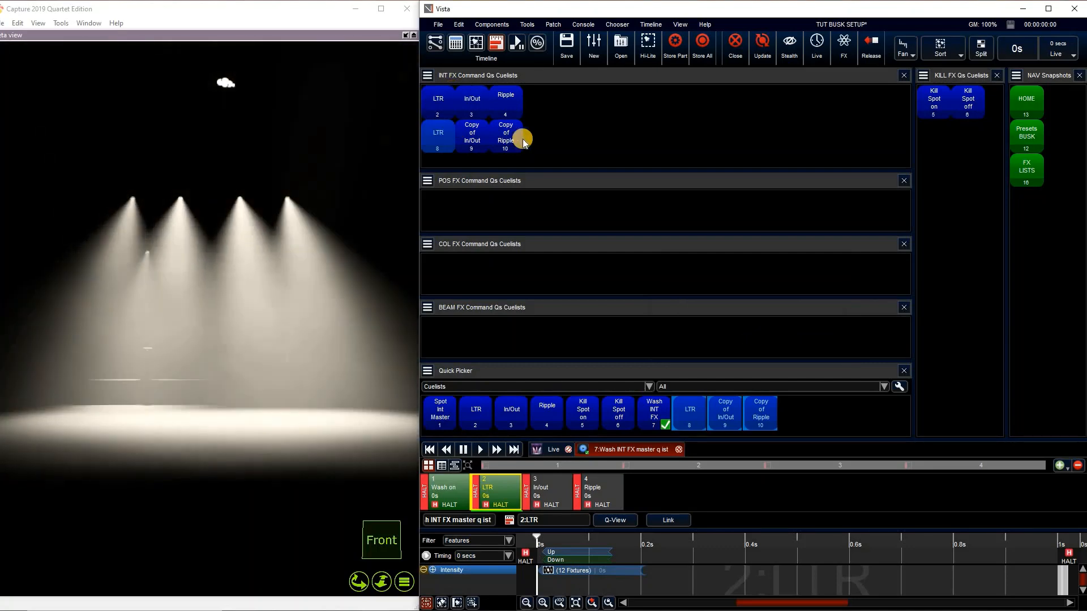
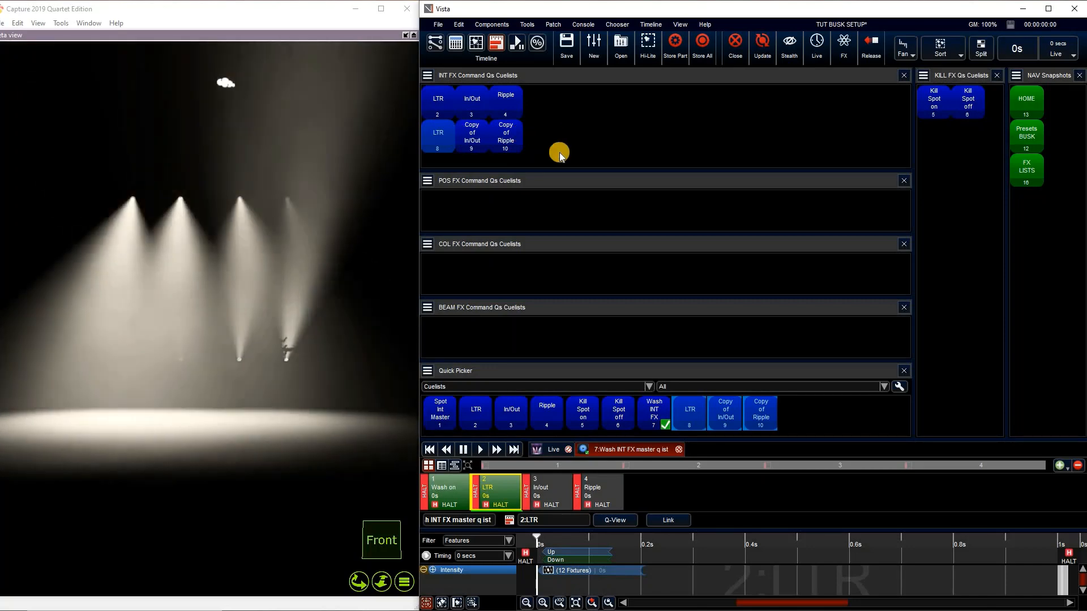
Open the Copy of In/Out cuelist for editing and retarget its Jump command to cue 3:In/out of the Wash INT FX master cuelist
{"action": "right_click", "coordinate": [468, 140]}
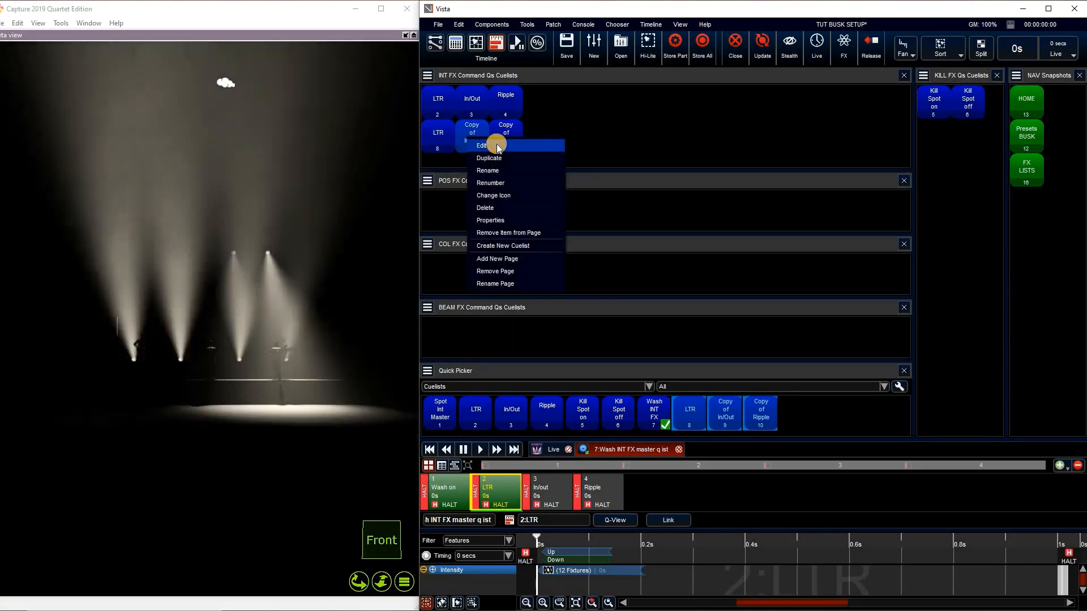
{"action": "left_click", "coordinate": [497, 147]}
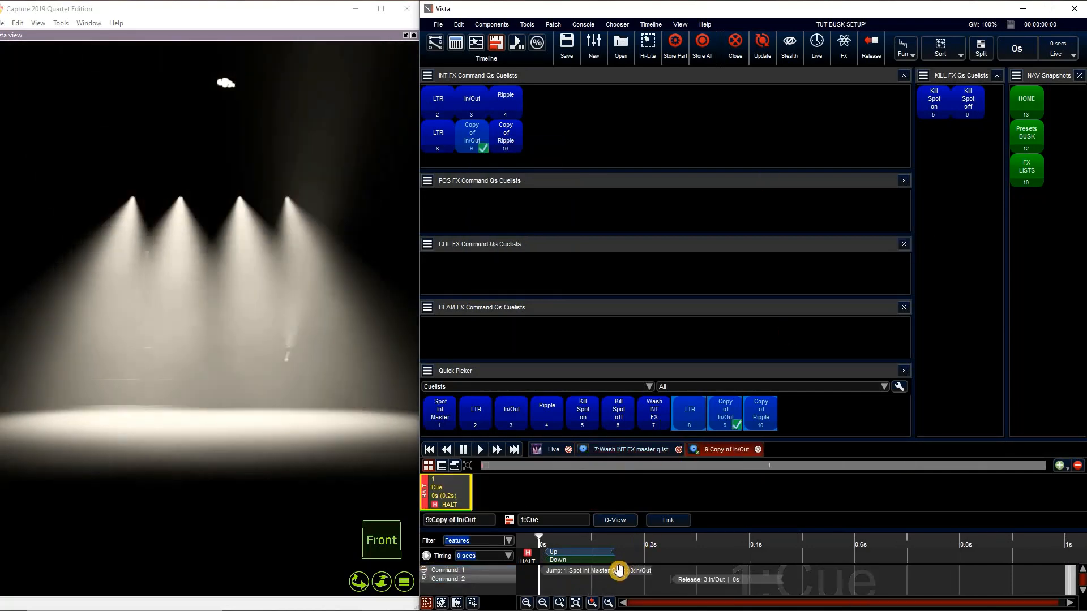
{"action": "right_click", "coordinate": [656, 571]}
{"action": "left_click", "coordinate": [754, 552]}
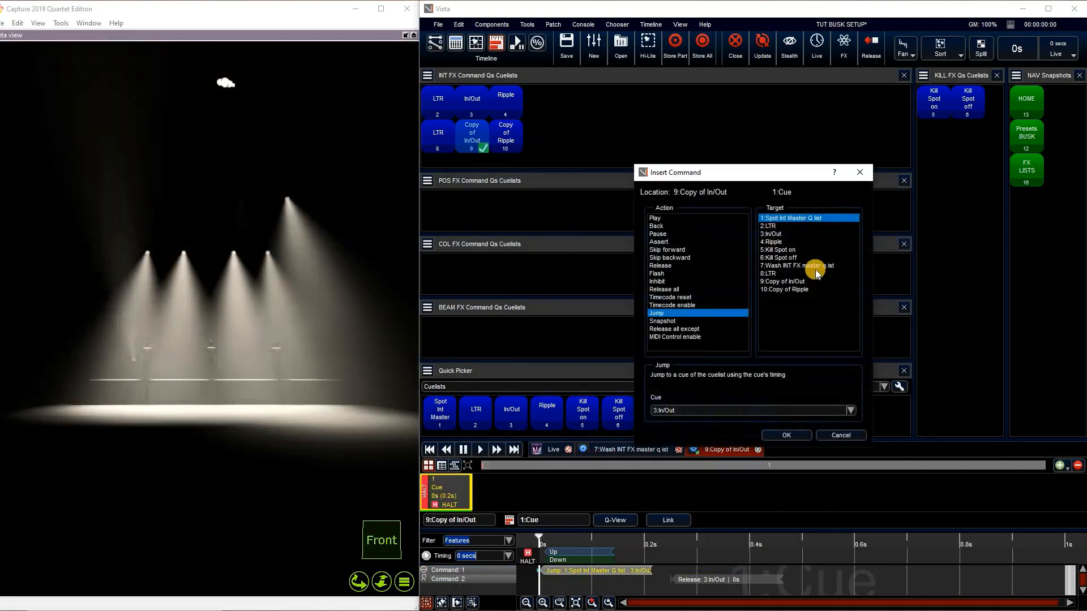
{"action": "left_click", "coordinate": [817, 266]}
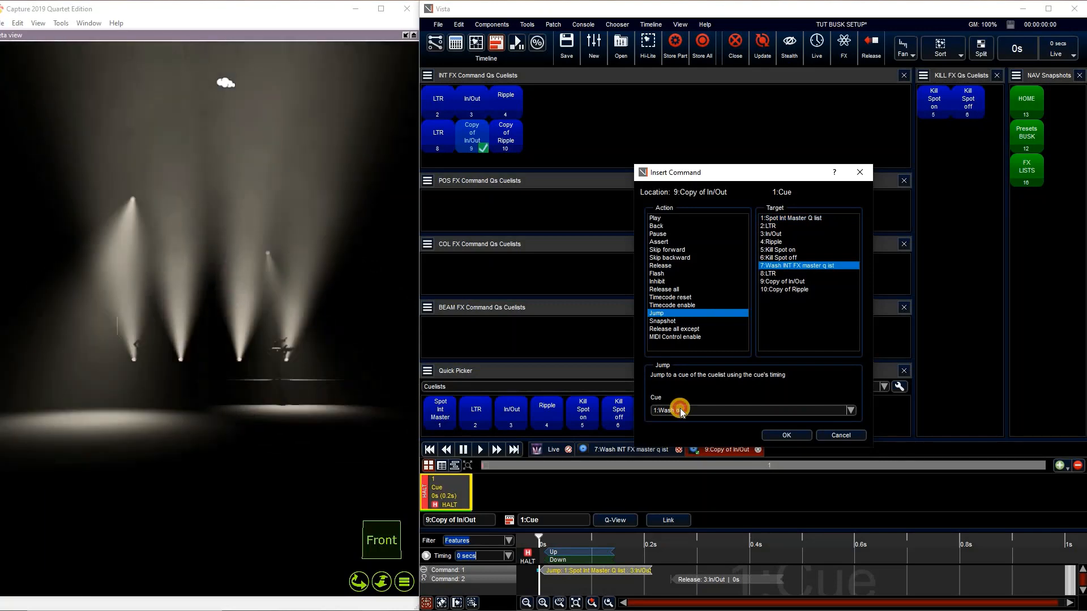
{"action": "left_click", "coordinate": [677, 412]}
{"action": "left_click", "coordinate": [759, 435]}
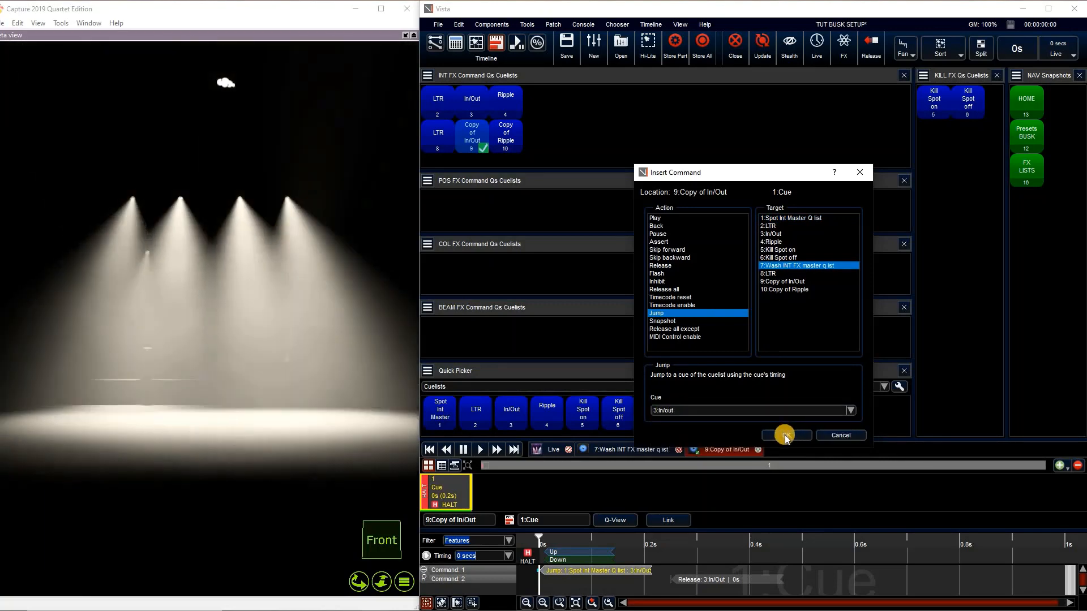
{"action": "left_click", "coordinate": [784, 434]}
Retarget the Release command in Copy of In/Out to cuelist 9:Copy of In/Out
{"action": "right_click", "coordinate": [701, 579]}
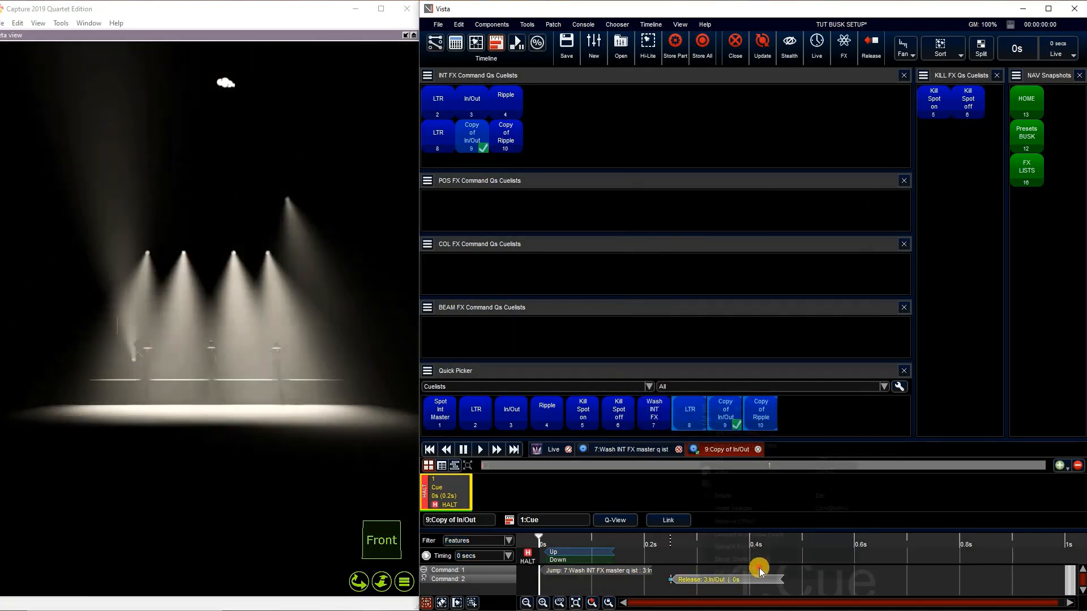
{"action": "left_click", "coordinate": [760, 573]}
{"action": "left_click", "coordinate": [770, 281]}
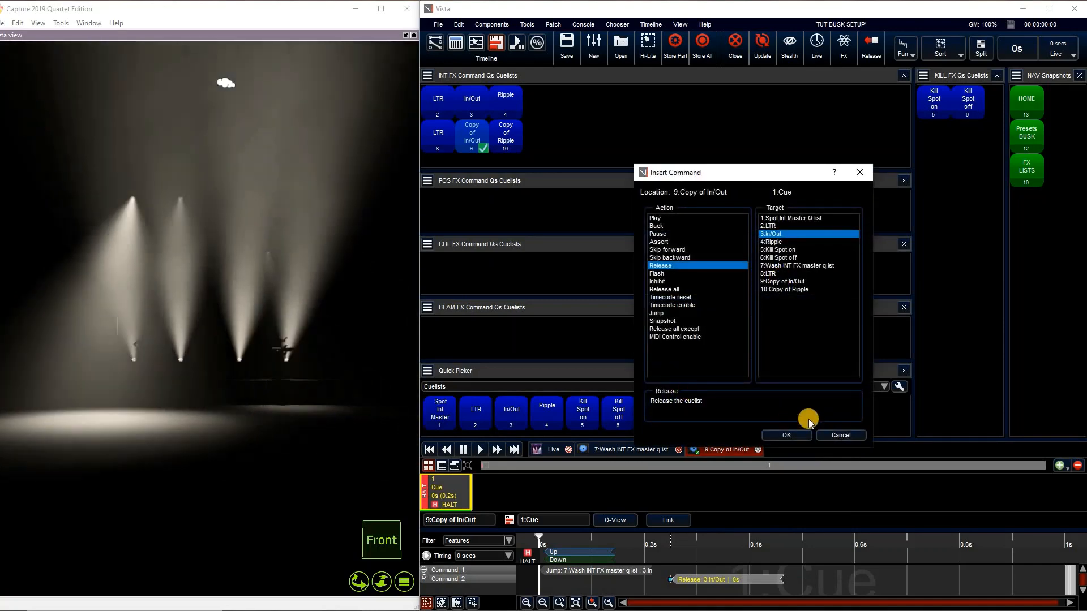
{"action": "left_click", "coordinate": [793, 435]}
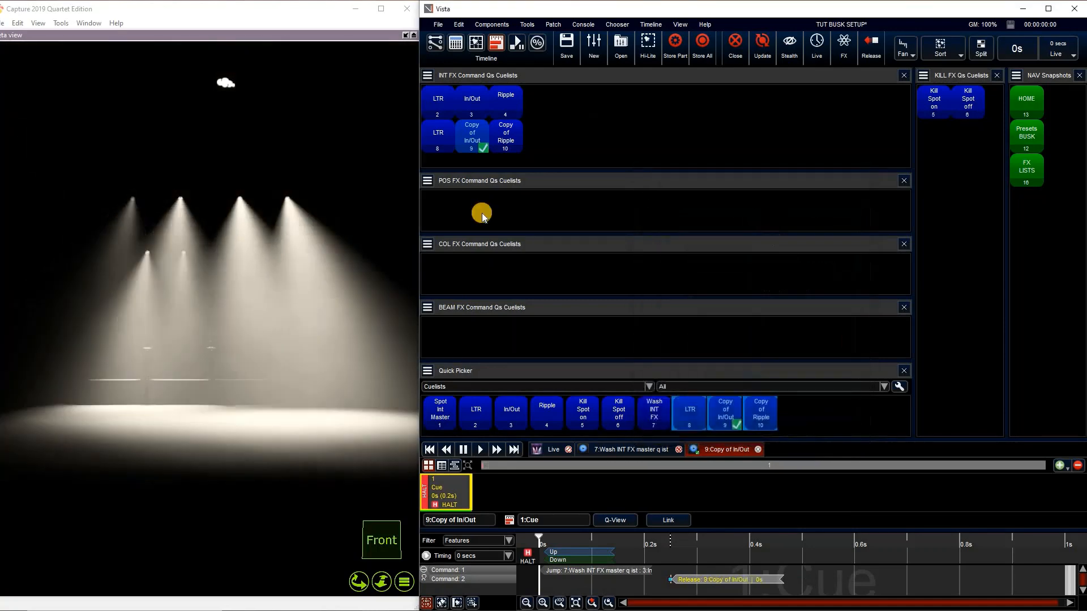
Trigger the Copy of In/Out command cuelist to test it, and rename it In/Out
{"action": "left_click", "coordinate": [481, 138]}
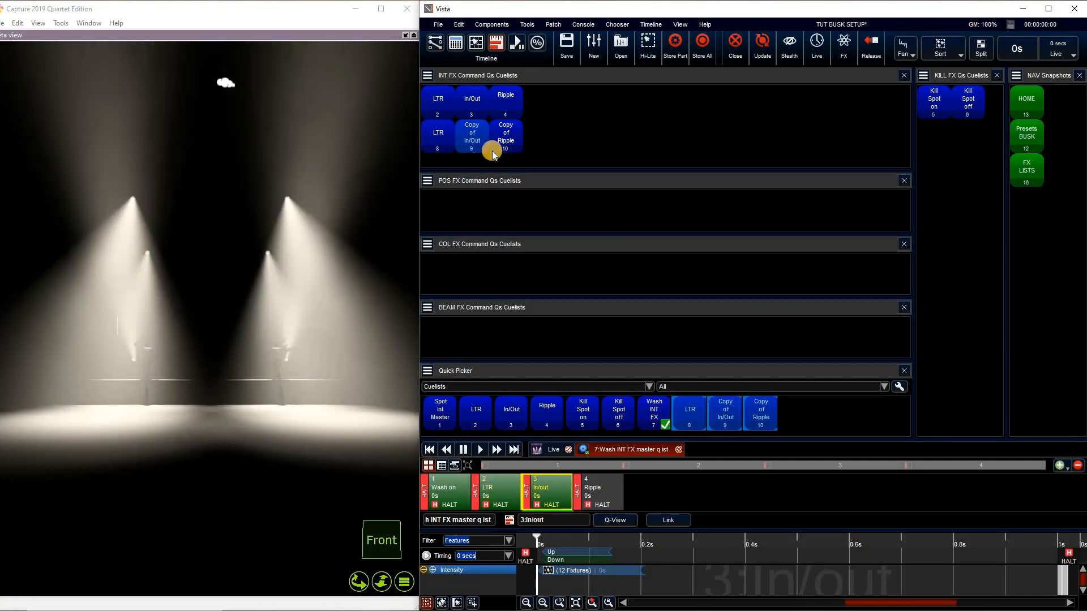
{"action": "right_click", "coordinate": [492, 154]}
{"action": "left_click", "coordinate": [534, 169]}
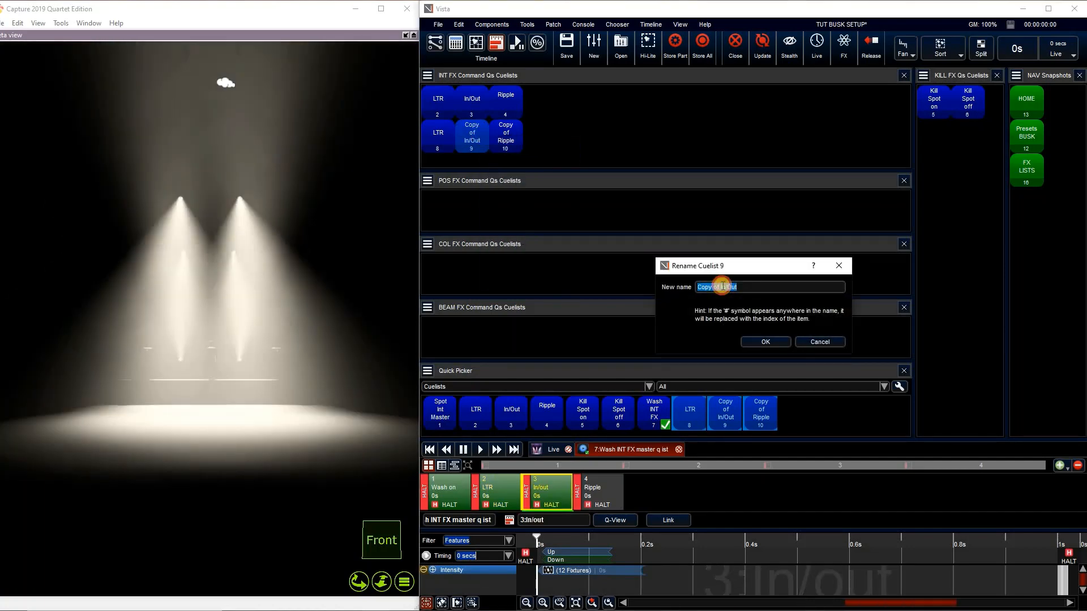
{"action": "left_click", "coordinate": [723, 286]}
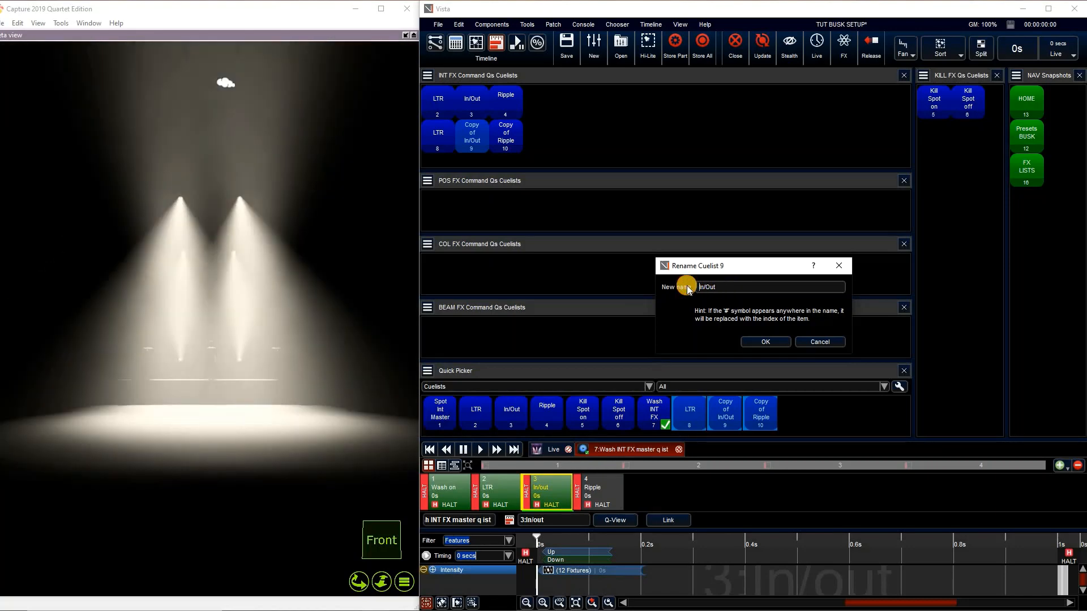
{"action": "left_click", "coordinate": [775, 343]}
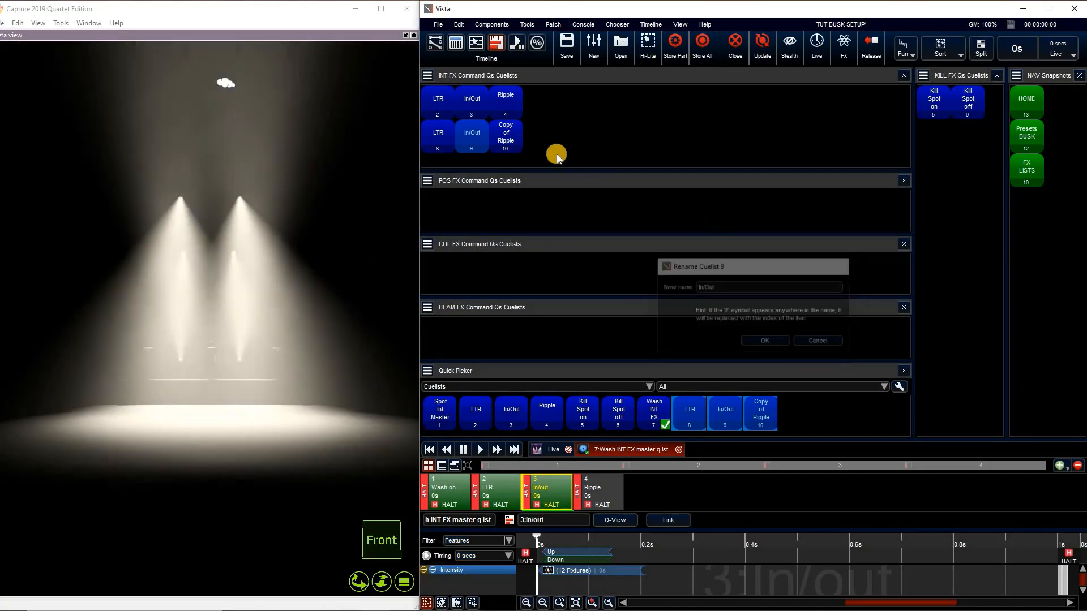
Open the Copy of Ripple cuelist for editing and retarget its Jump command to cue 4:Ripple of the Wash INT FX master cuelist
{"action": "left_click", "coordinate": [506, 138]}
{"action": "right_click", "coordinate": [506, 137]}
{"action": "left_click", "coordinate": [532, 145]}
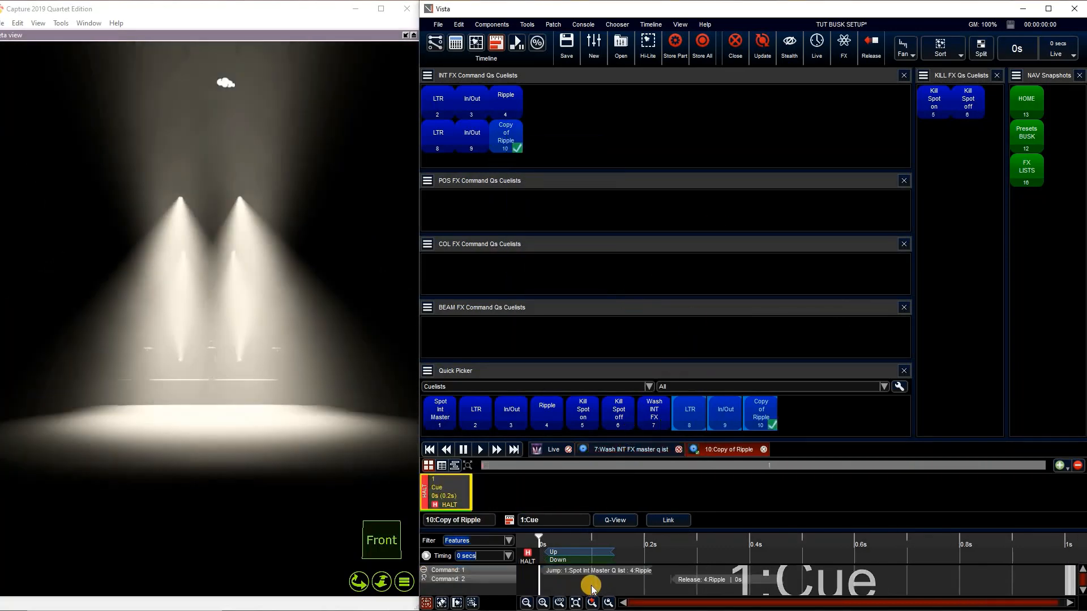
{"action": "right_click", "coordinate": [643, 572]}
{"action": "key", "text": "Return"}
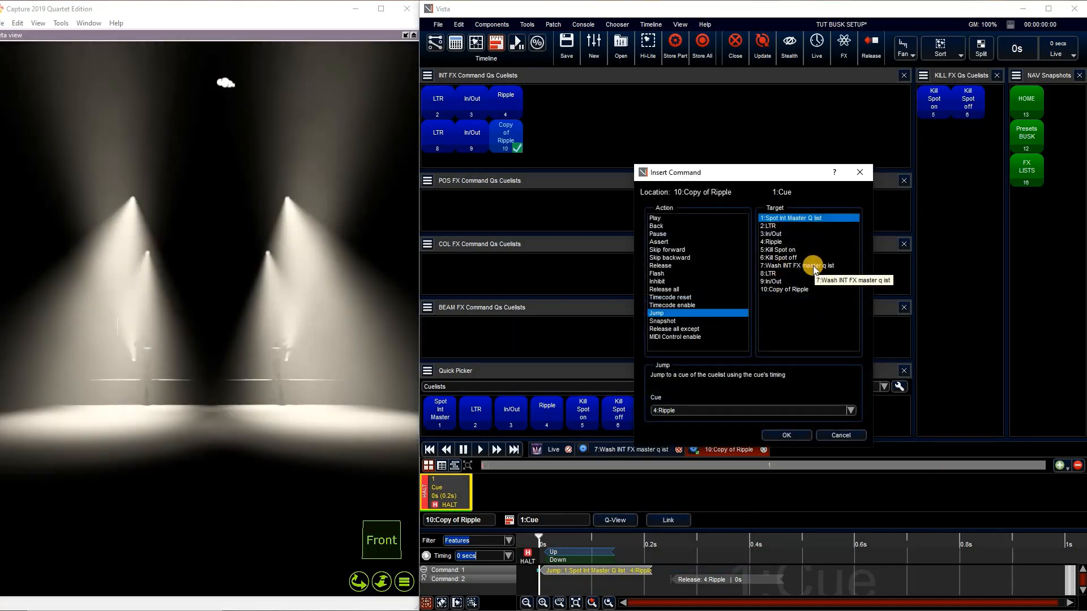
{"action": "left_click", "coordinate": [814, 266]}
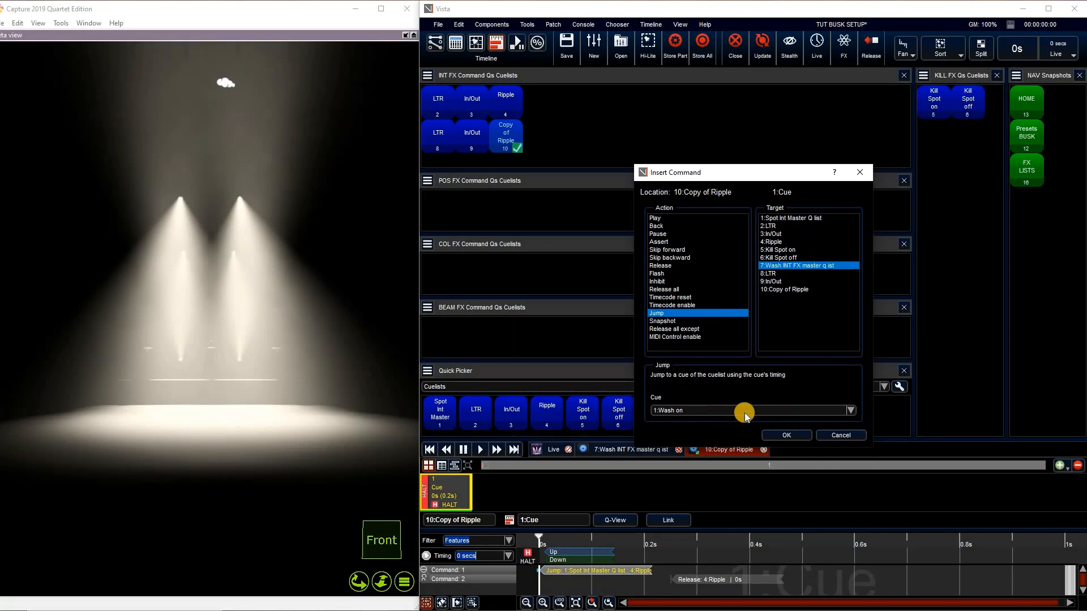
{"action": "left_click", "coordinate": [708, 412]}
{"action": "left_click", "coordinate": [736, 450]}
{"action": "left_click", "coordinate": [792, 434]}
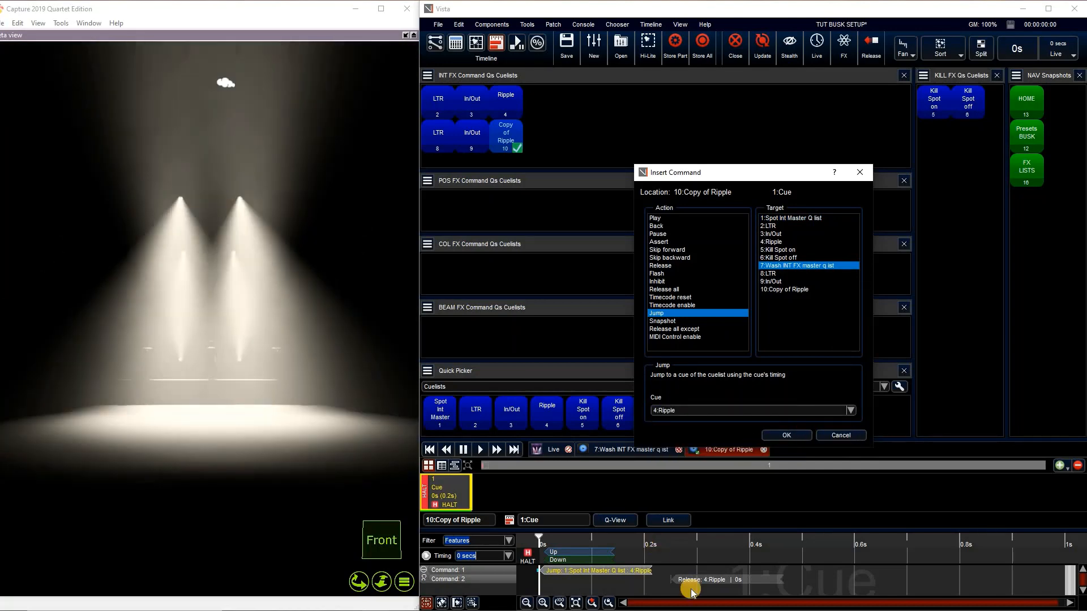
Retarget the Release command in Copy of Ripple to cuelist 10:Copy of Ripple
{"action": "right_click", "coordinate": [706, 583]}
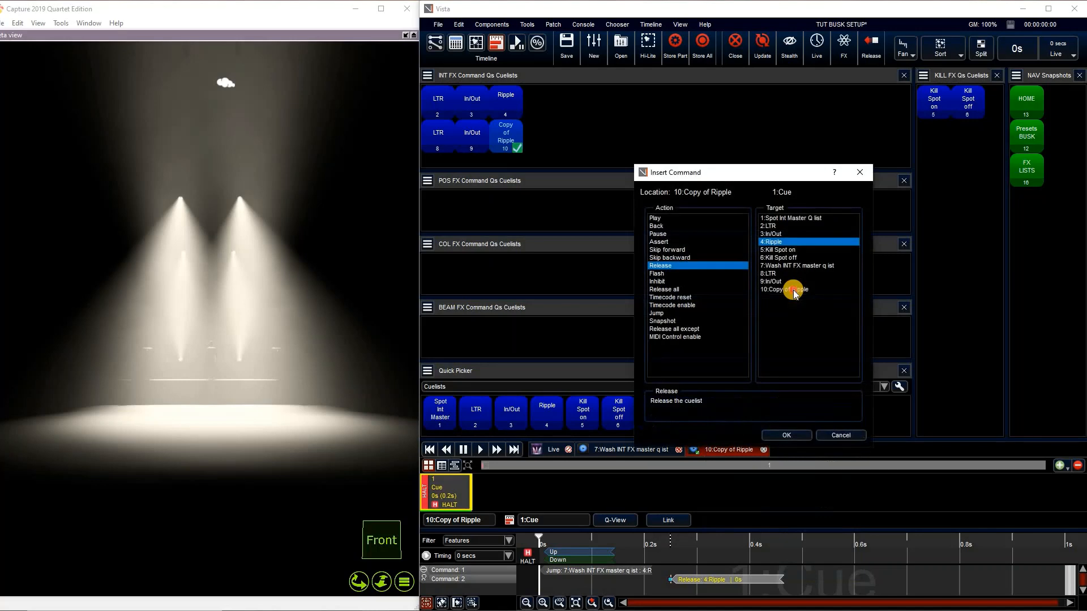
{"action": "left_click", "coordinate": [793, 289]}
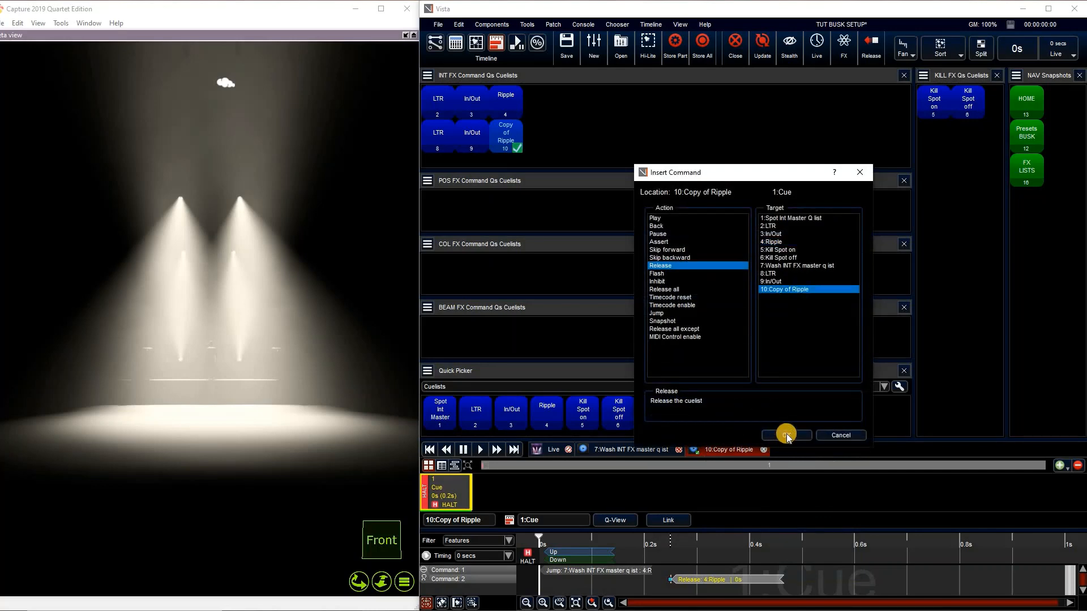
{"action": "left_click", "coordinate": [787, 435]}
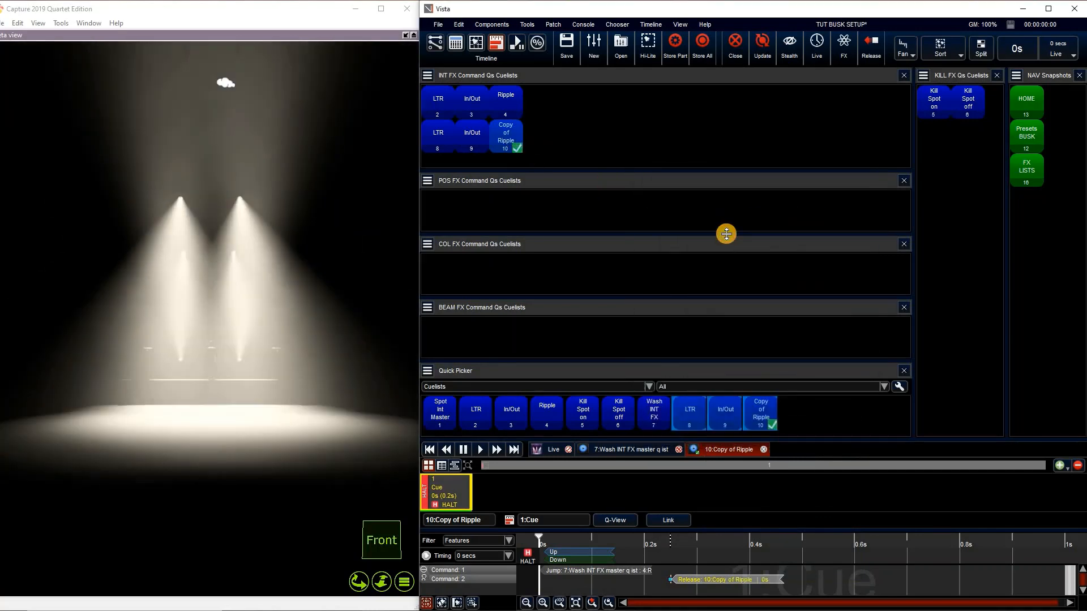
Trigger the Copy of Ripple command cuelist to test it, and rename it Ripple
{"action": "left_click", "coordinate": [516, 139]}
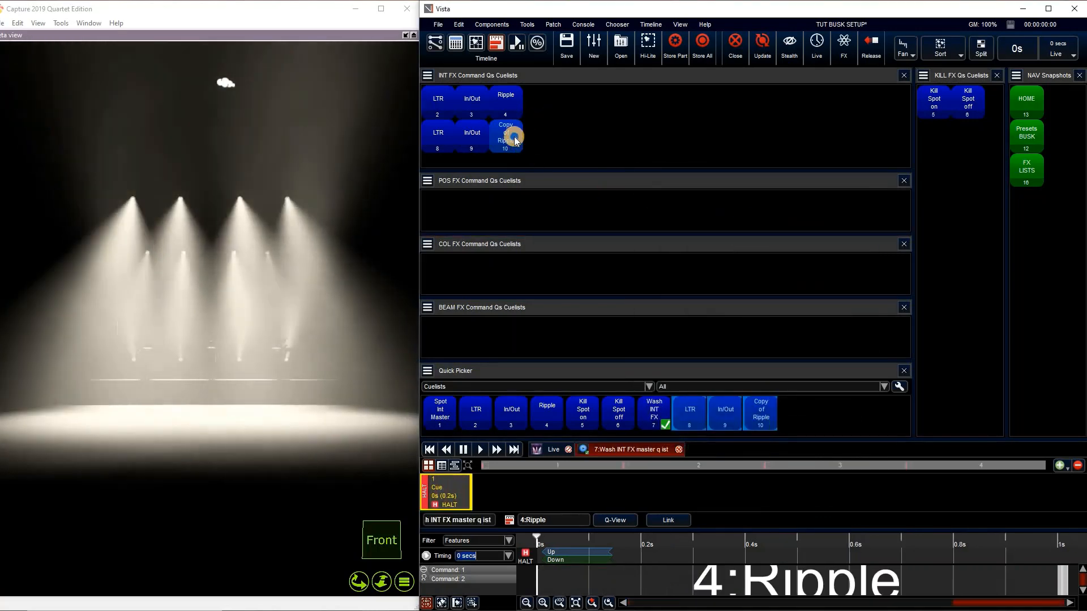
{"action": "right_click", "coordinate": [516, 139]}
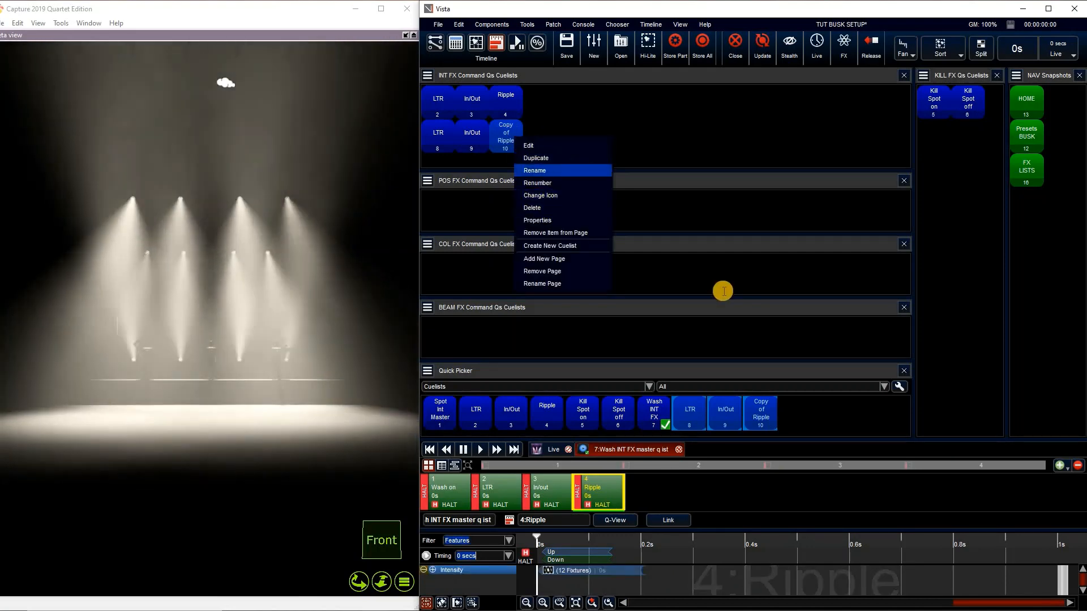
{"action": "left_click", "coordinate": [721, 287]}
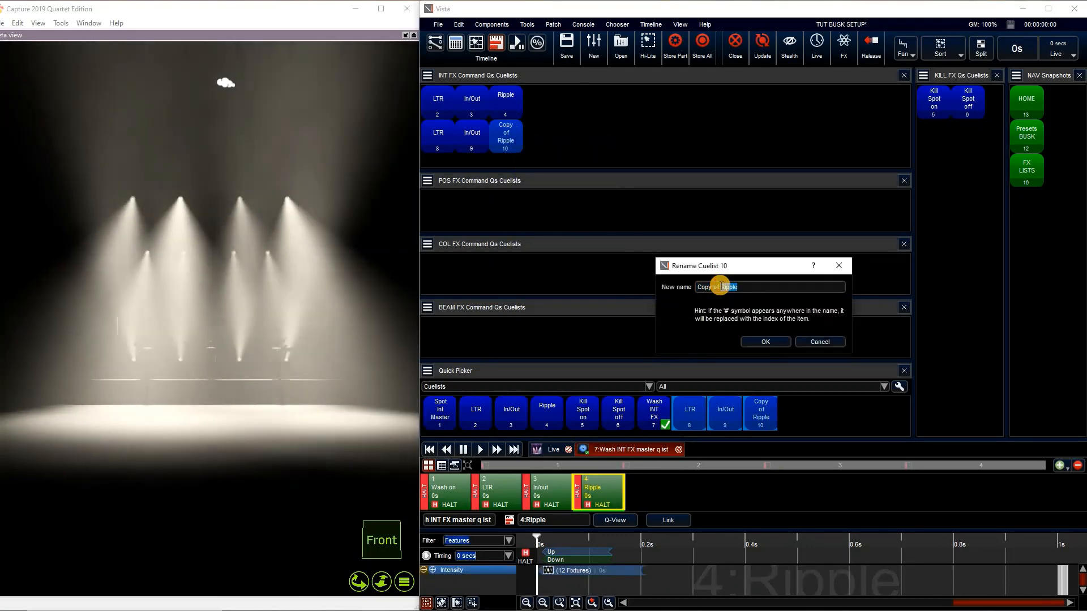
{"action": "left_click_drag", "start_coordinate": [721, 287], "coordinate": [691, 285]}
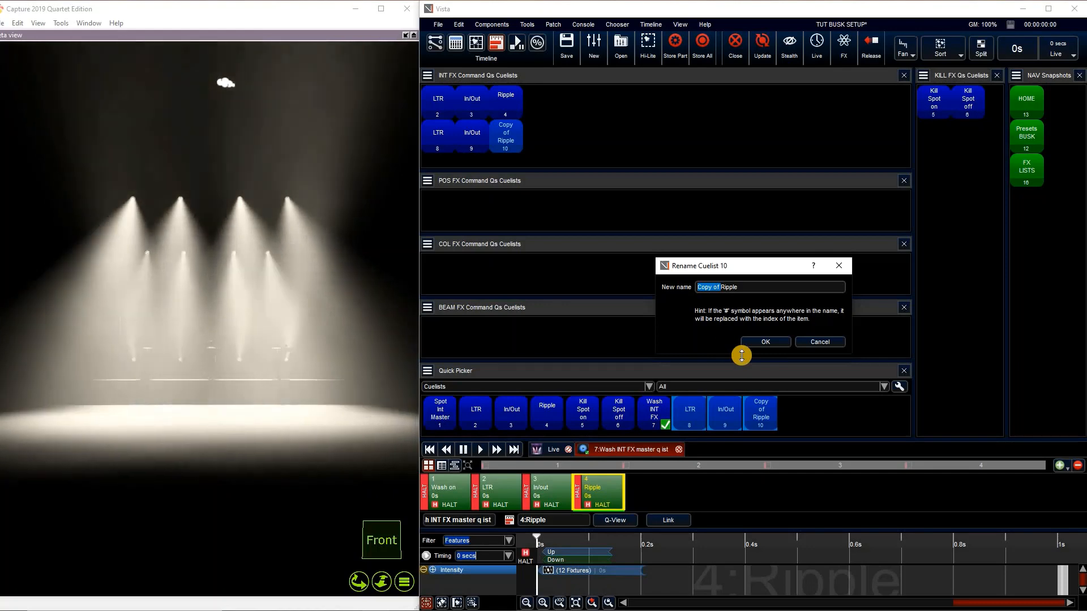
{"action": "key", "text": "BackSpace"}
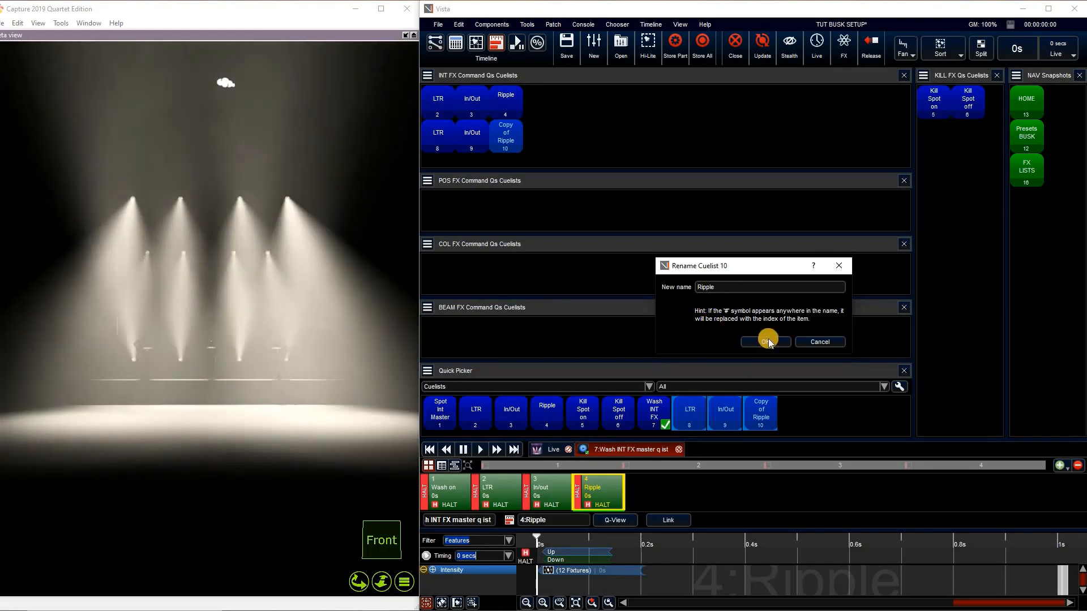
{"action": "left_click", "coordinate": [768, 341]}
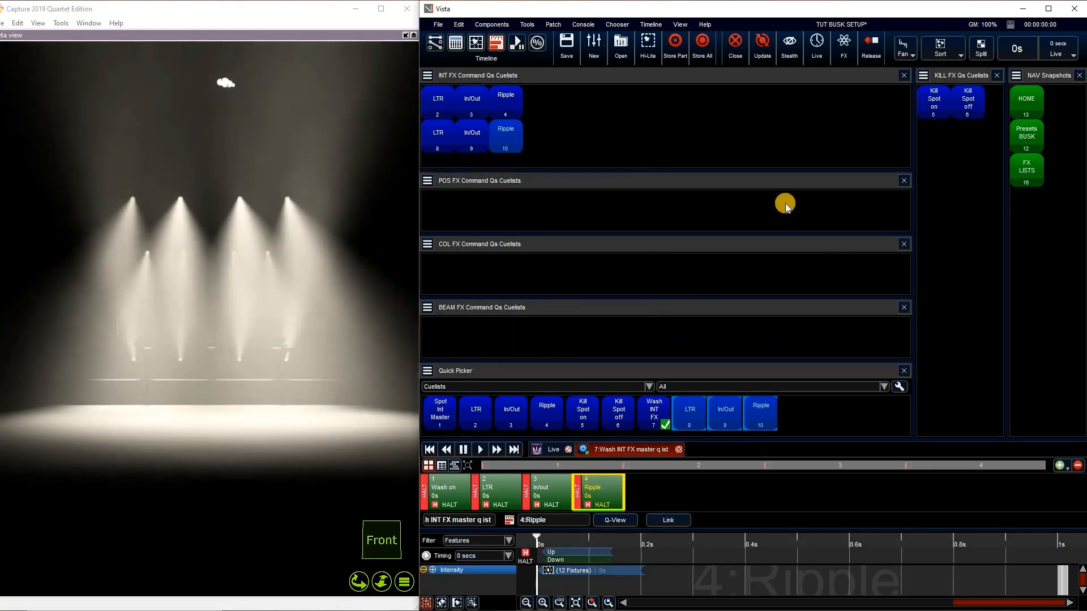
Duplicate the wash Ripple command cuelist (cuelist 10) and place the copy on the KILL FX Qs page
{"action": "right_click", "coordinate": [511, 140]}
{"action": "left_click", "coordinate": [555, 156]}
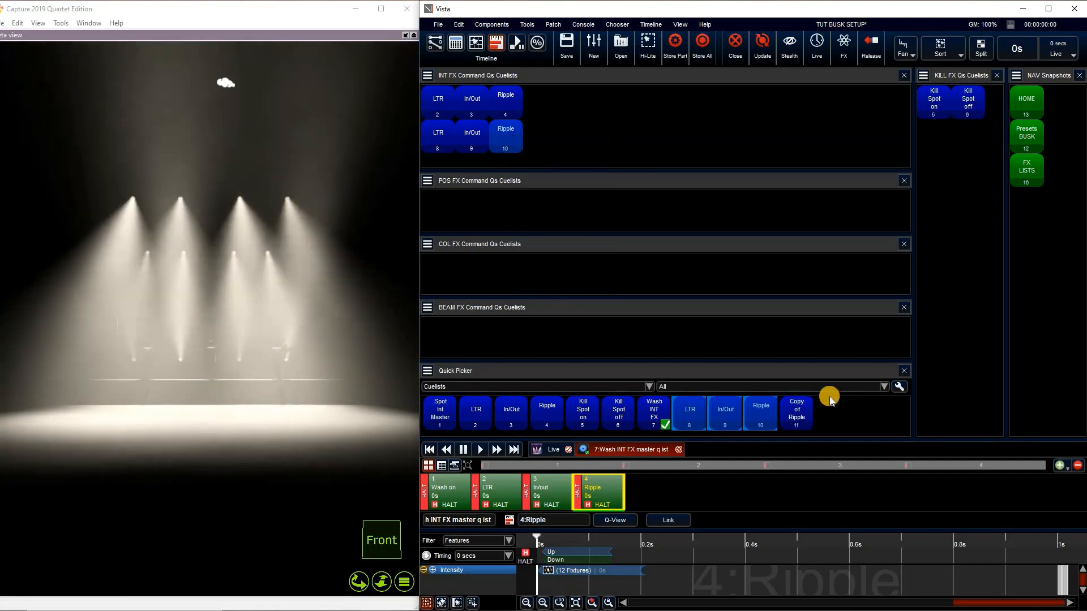
{"action": "left_click_drag", "start_coordinate": [804, 414], "coordinate": [988, 123]}
Open the Copy of Ripple cuelist on the KILL FX Qs page for editing and retarget its Jump command to cue 1:Wash on
{"action": "right_click", "coordinate": [940, 140]}
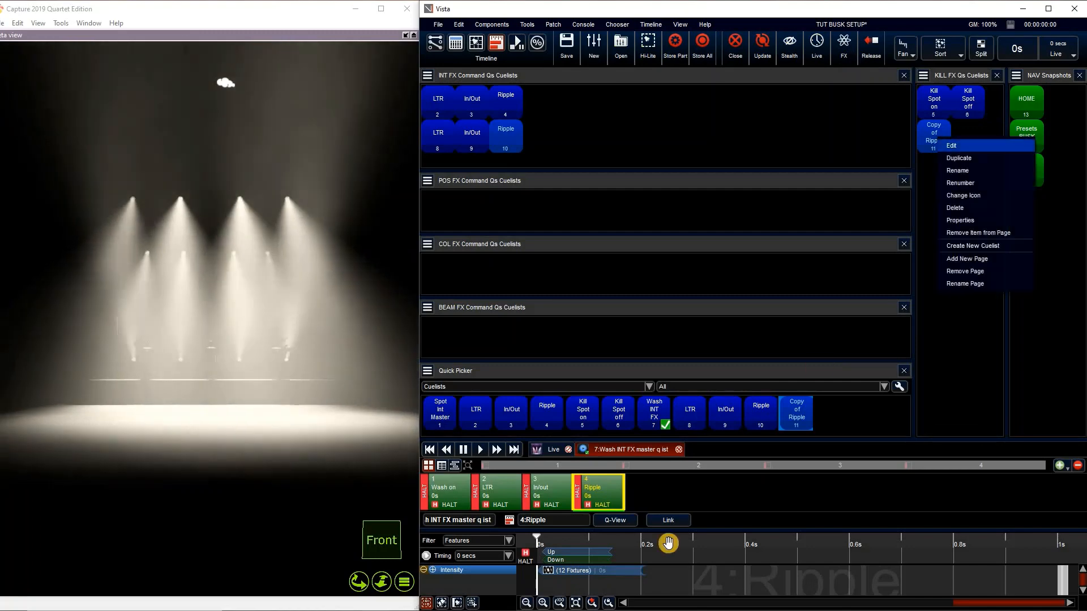
{"action": "right_click", "coordinate": [606, 570]}
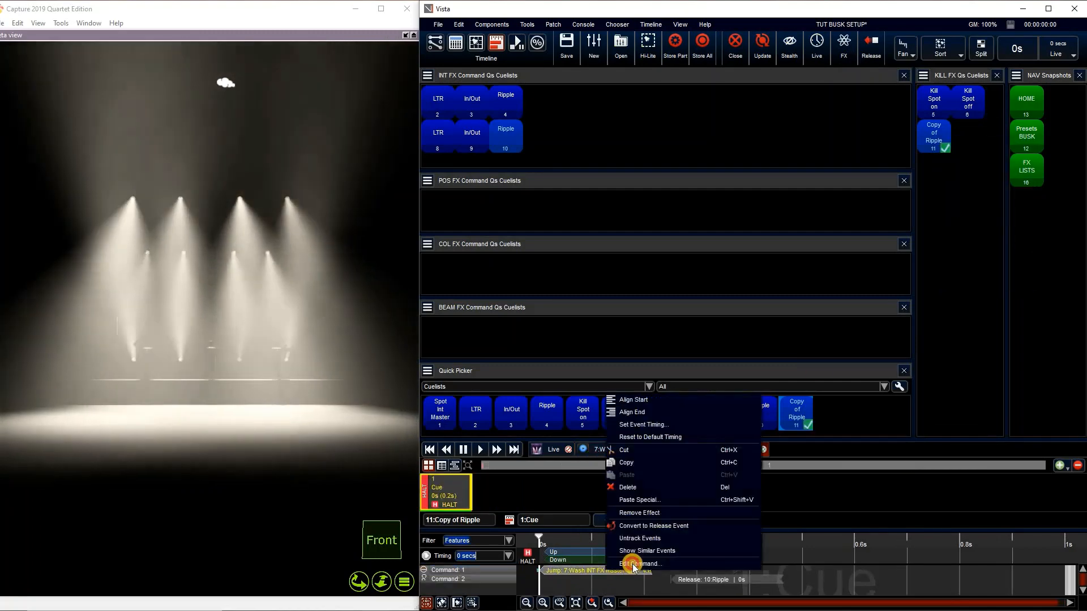
{"action": "left_click", "coordinate": [633, 564]}
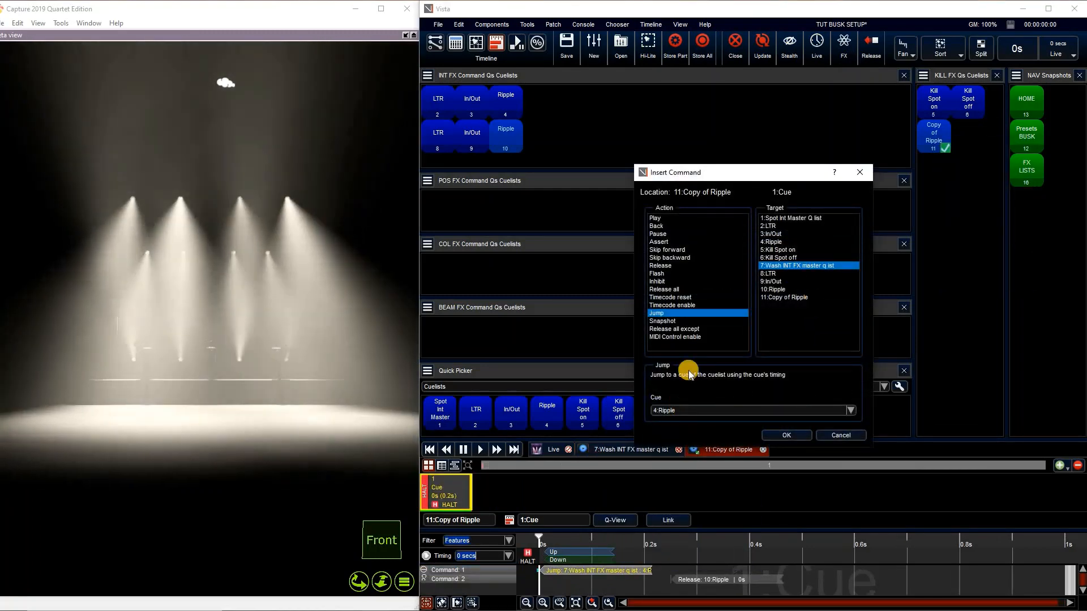
{"action": "left_click", "coordinate": [691, 411]}
{"action": "left_click", "coordinate": [689, 373]}
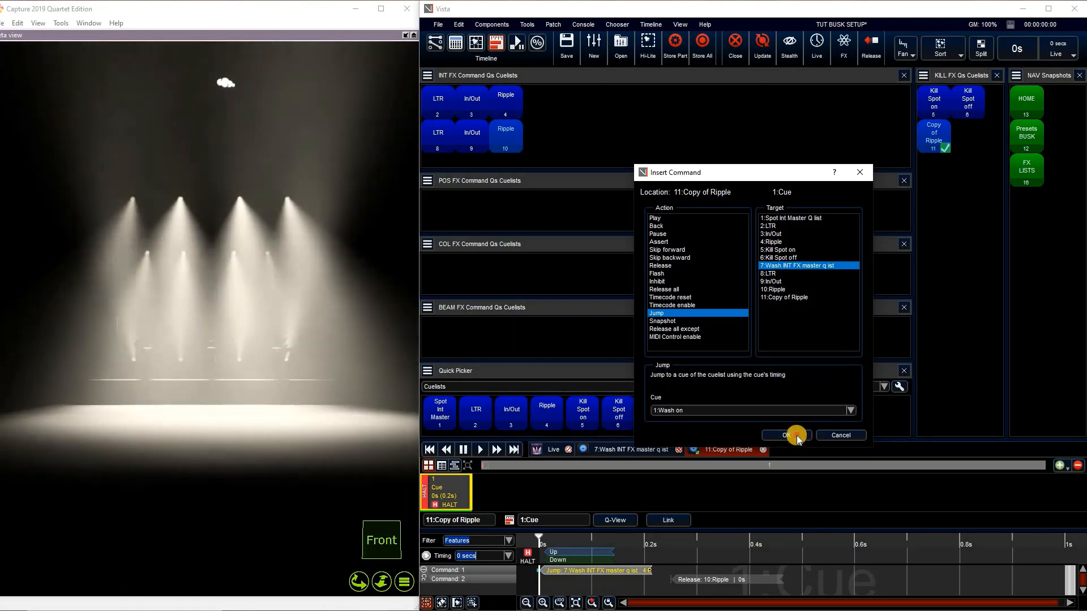
{"action": "left_click", "coordinate": [787, 435]}
Retarget the Release command in this kill cuelist to cuelist 11:Copy of Ripple
{"action": "right_click", "coordinate": [755, 578]}
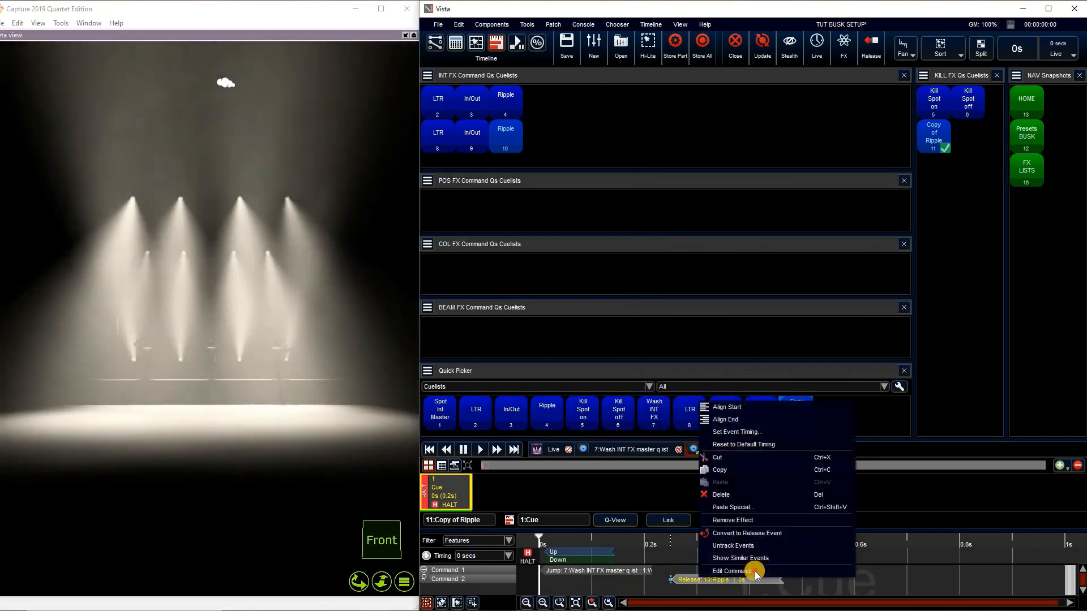
{"action": "left_click", "coordinate": [755, 572]}
{"action": "left_click", "coordinate": [786, 297]}
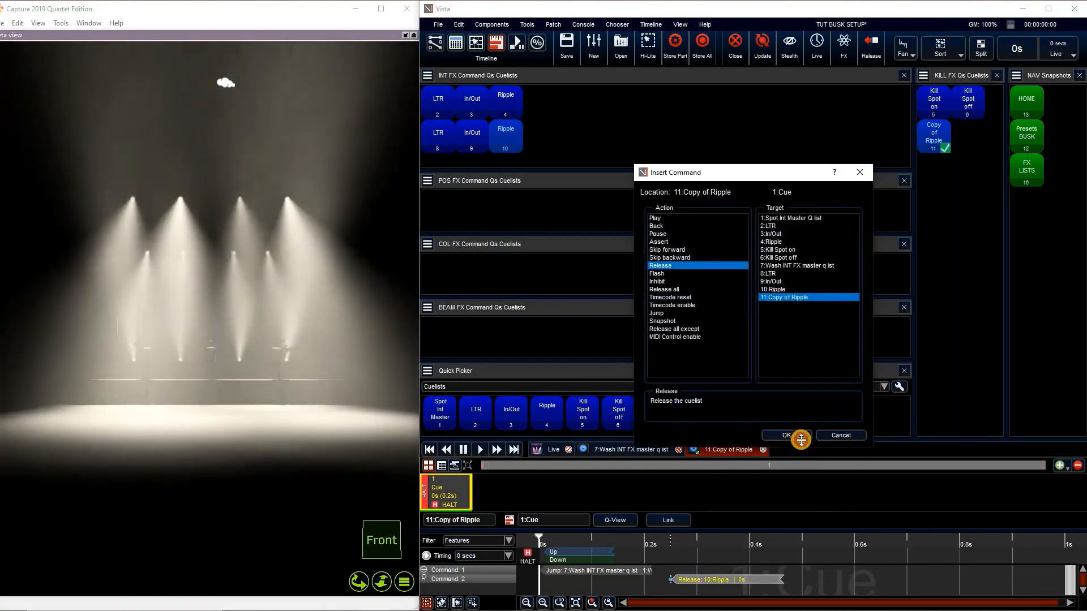
{"action": "left_click", "coordinate": [801, 435]}
Rename cuelist 11 on the KILL FX Qs page as KILL Wash ON
{"action": "right_click", "coordinate": [931, 137]}
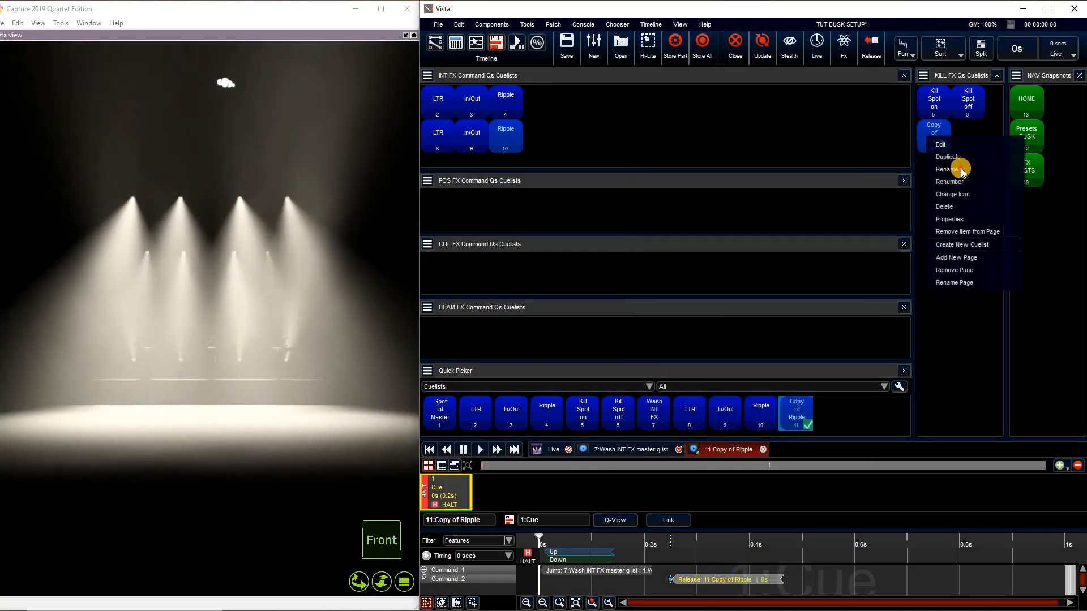
{"action": "left_click", "coordinate": [961, 170]}
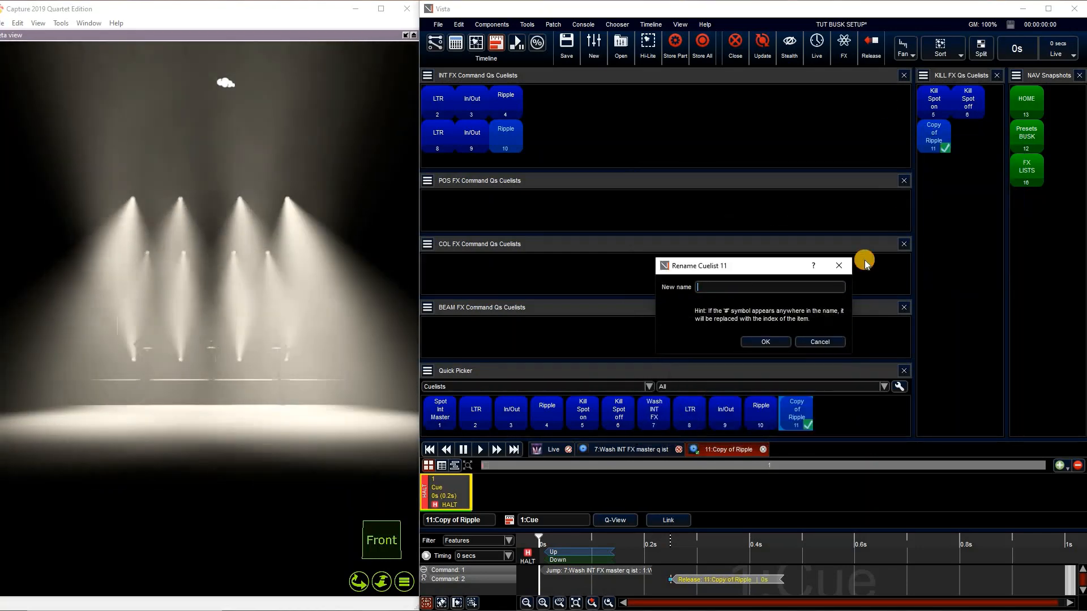
{"action": "type", "text": "KILL "}
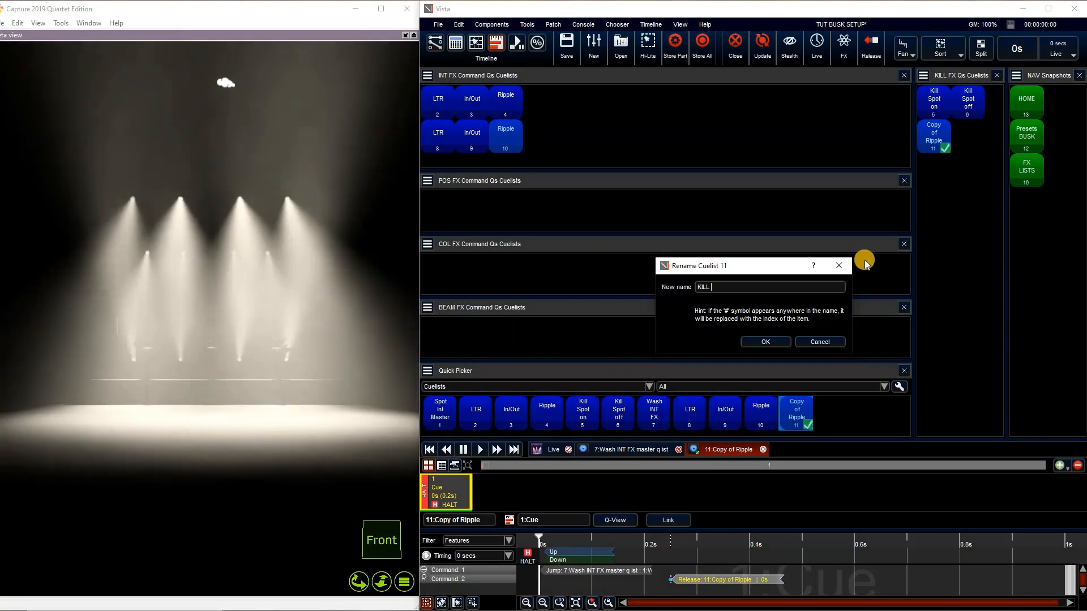
{"action": "type", "text": "Wash "}
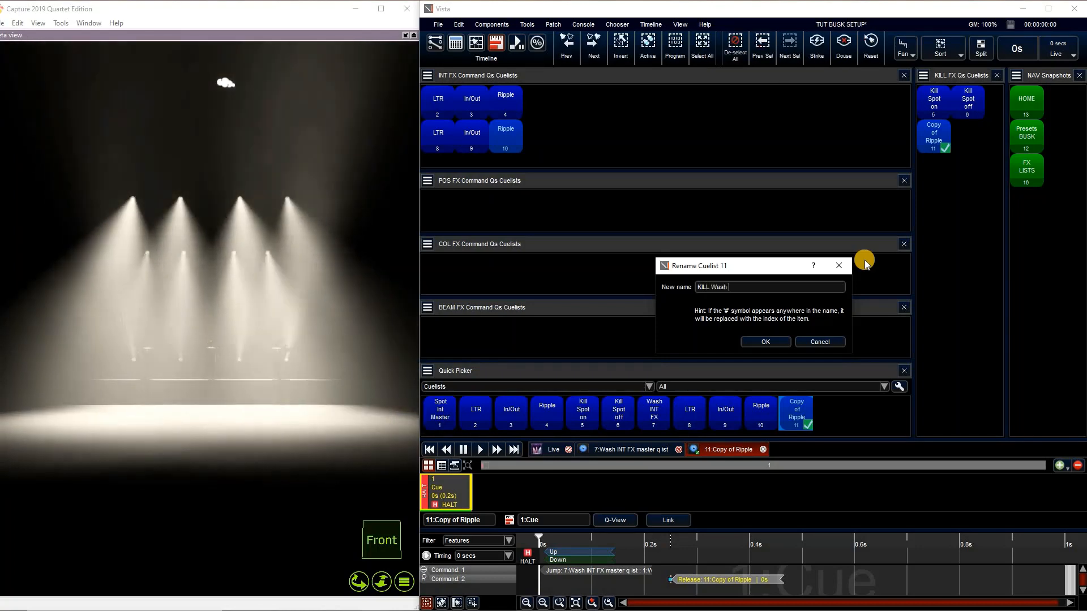
{"action": "type", "text": "ON"}
{"action": "left_click", "coordinate": [759, 341]}
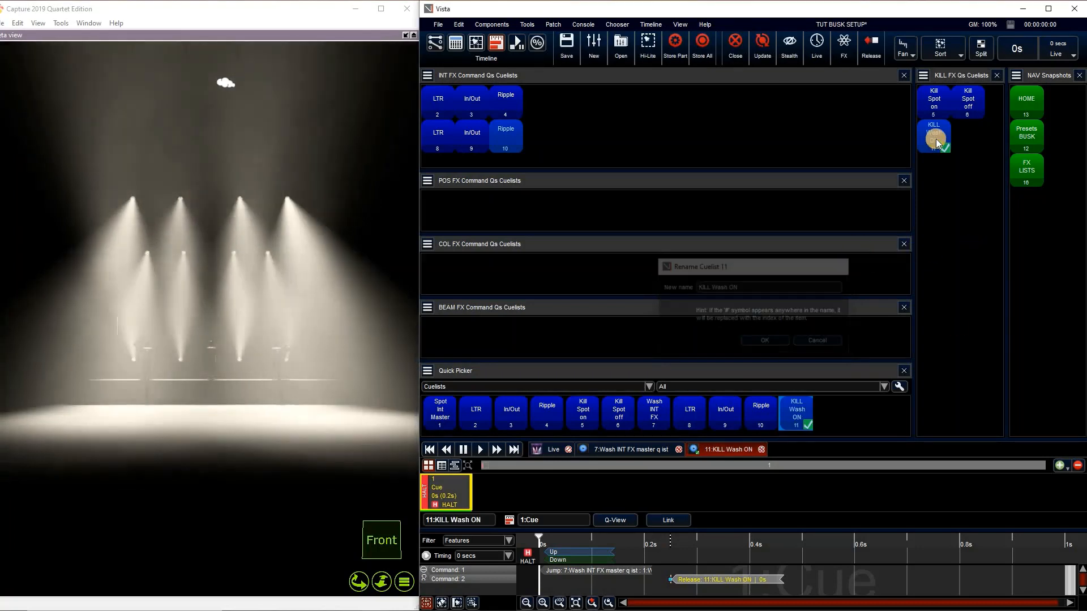
Trigger the KILL Wash ON cuelist to test it and close its editor
{"action": "left_click", "coordinate": [935, 136]}
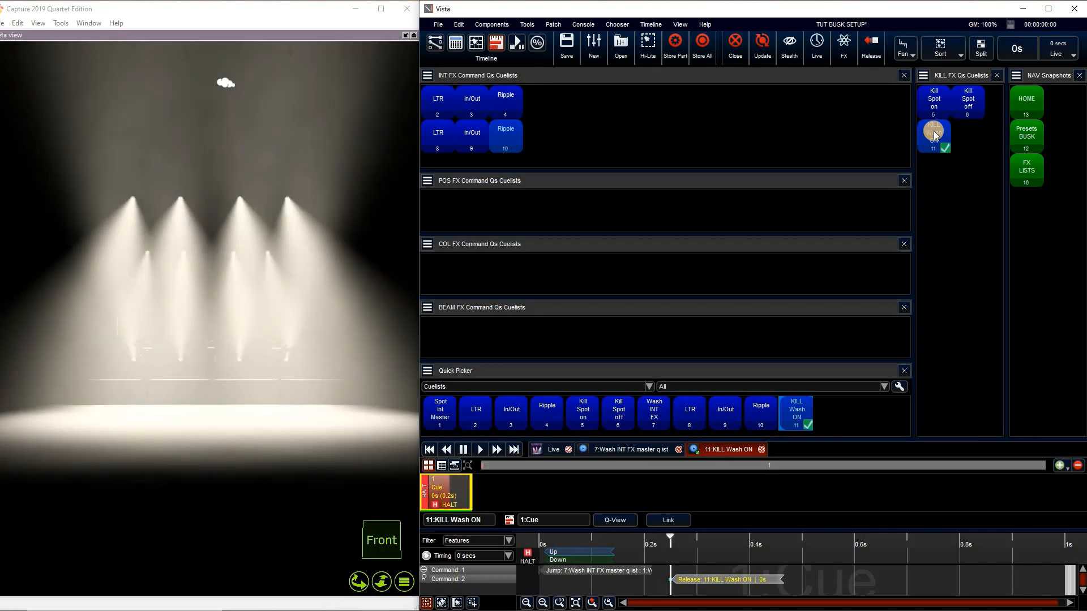
{"action": "left_click", "coordinate": [760, 464]}
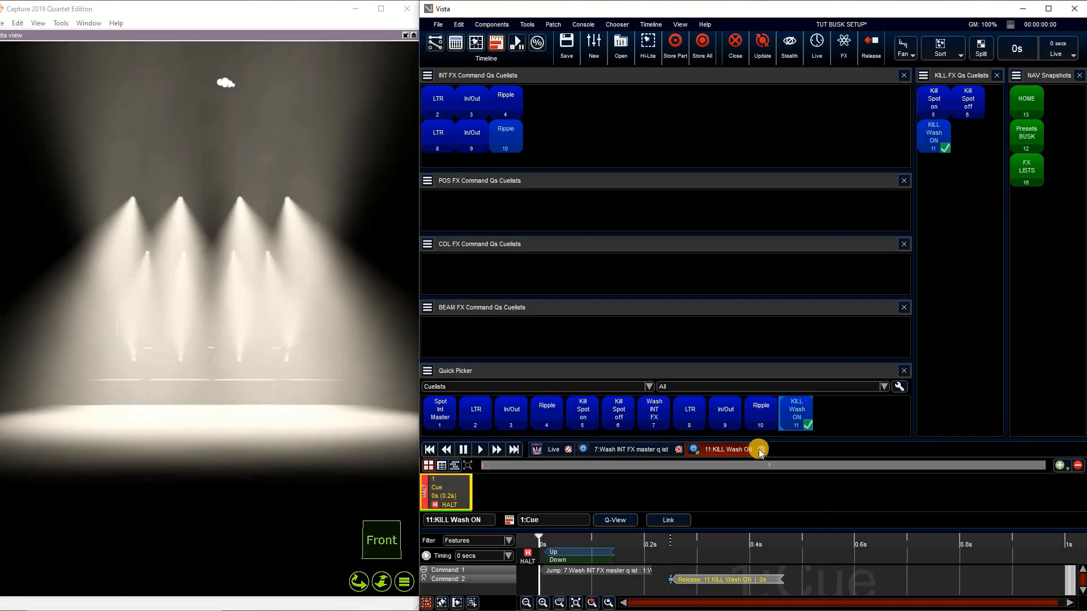
{"action": "left_click", "coordinate": [744, 364]}
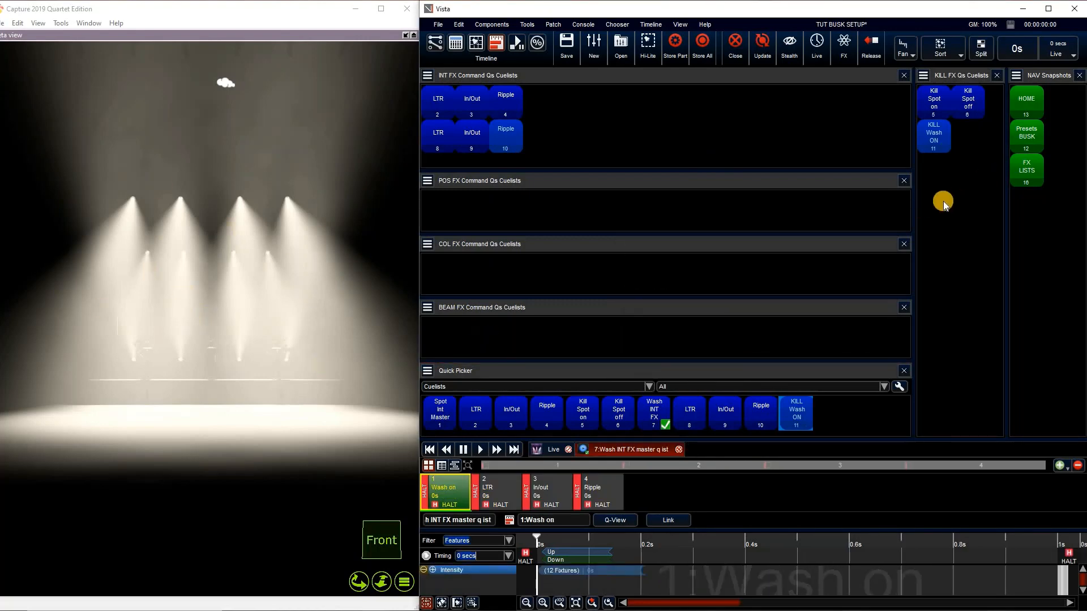
Duplicate KILL Wash ON and place the copy beside it on the KILL FX Qs page
{"action": "right_click", "coordinate": [927, 139]}
{"action": "left_click", "coordinate": [962, 157]}
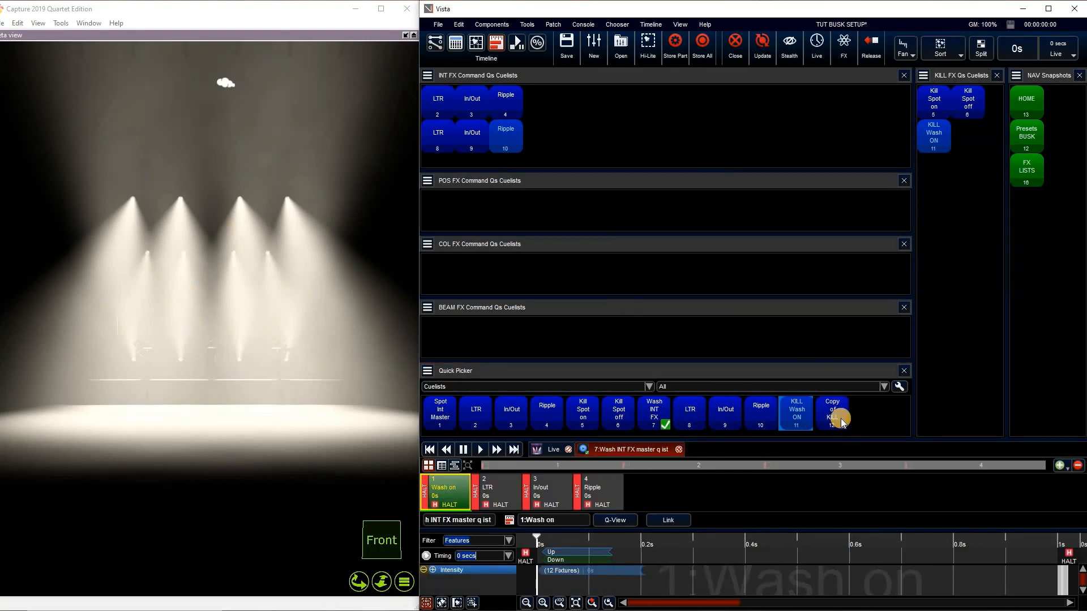
{"action": "left_click_drag", "start_coordinate": [835, 408], "coordinate": [960, 142]}
Open Copy of KILL Wash ON for editing and change its Jump command to a Release of the Wash INT FX master cuelist (7)
{"action": "right_click", "coordinate": [962, 144]}
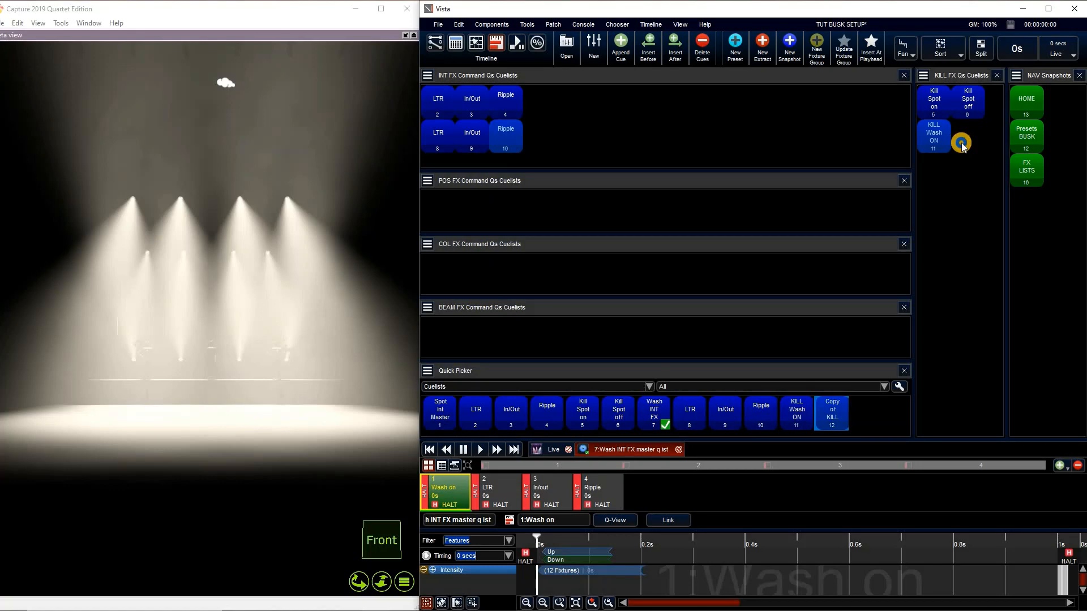
{"action": "left_click", "coordinate": [995, 153]}
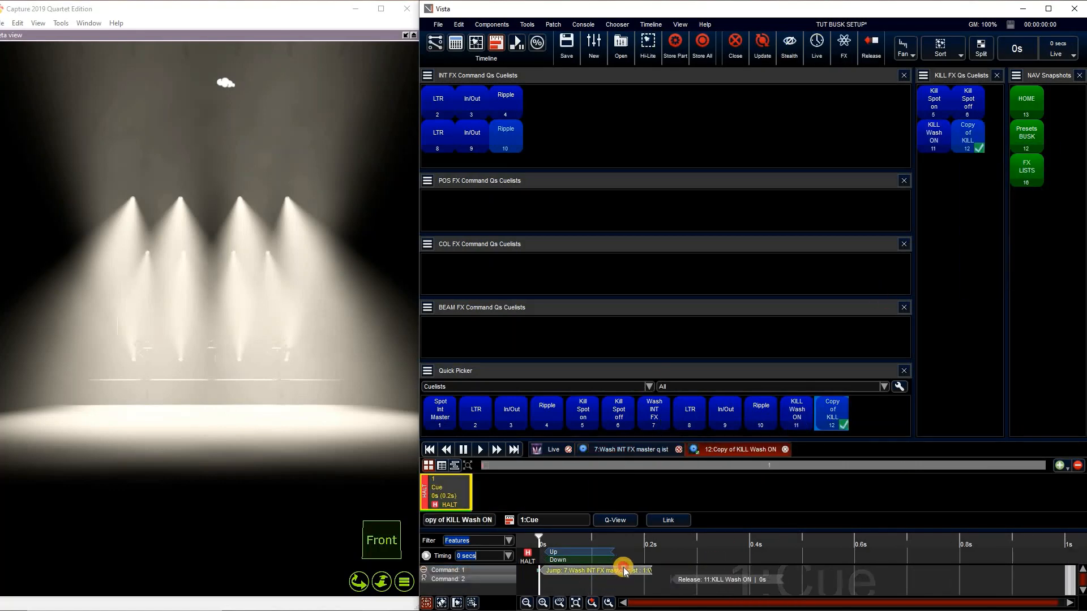
{"action": "right_click", "coordinate": [620, 570]}
{"action": "key", "text": "Return"}
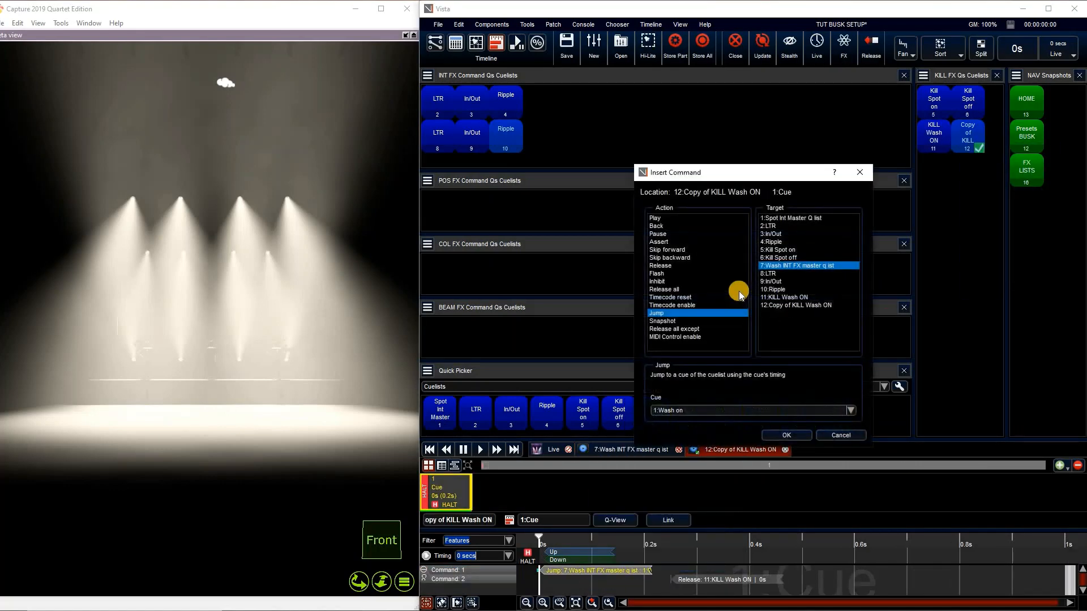
{"action": "left_click", "coordinate": [671, 266]}
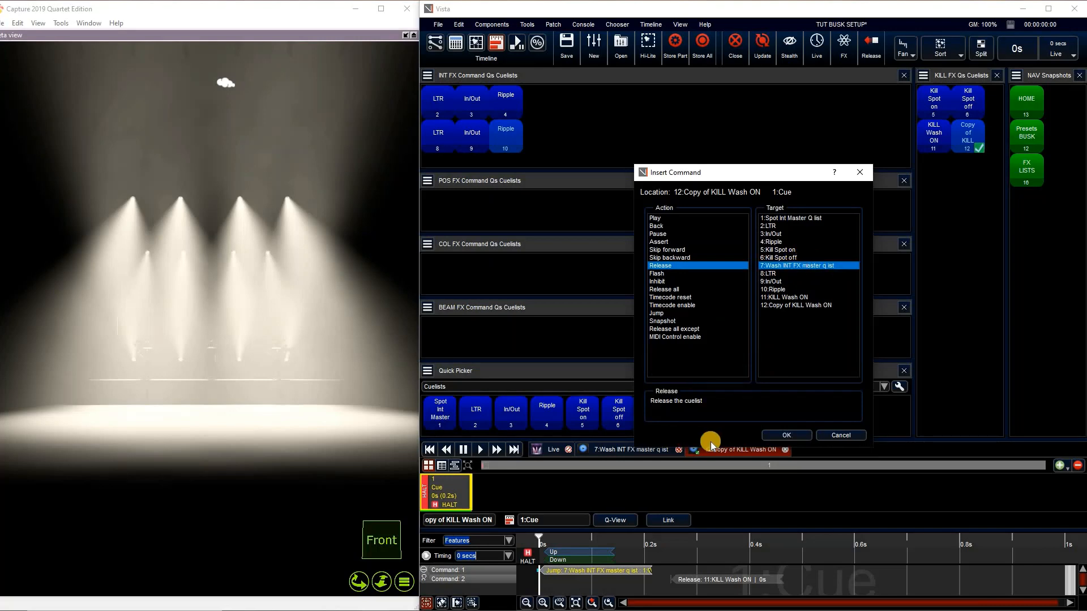
Retarget the second Release command to cuelist 12:Copy of KILL Wash ON
{"action": "right_click", "coordinate": [705, 582]}
{"action": "left_click", "coordinate": [751, 573]}
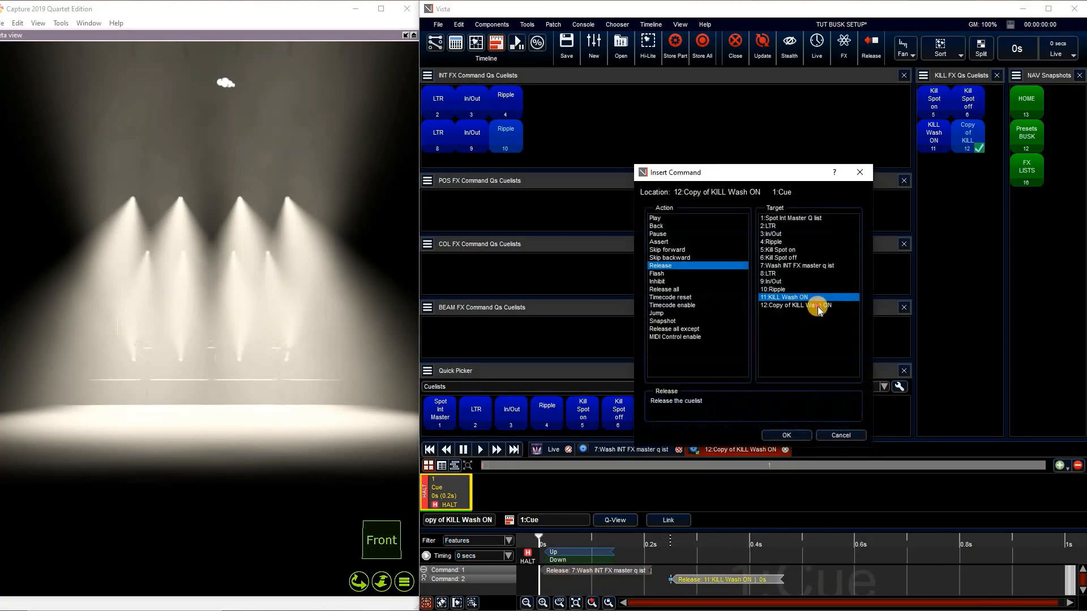
{"action": "left_click", "coordinate": [817, 305]}
{"action": "left_click", "coordinate": [787, 434]}
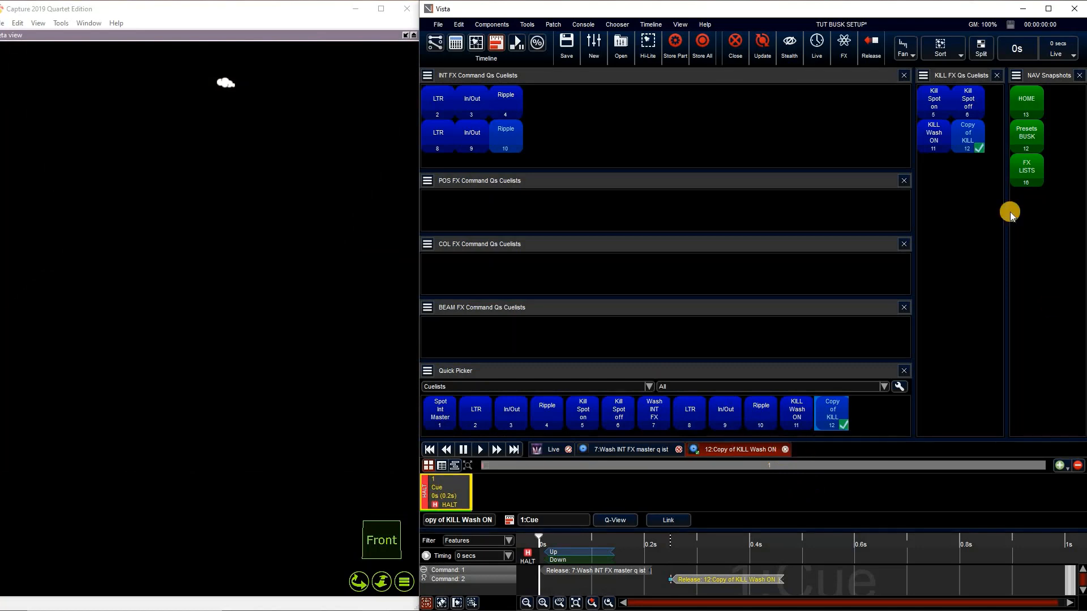
Trigger the Copy of KILL Wash ON cuelist to test it, and rename it KILL Wash OFF
{"action": "left_click", "coordinate": [970, 136]}
{"action": "right_click", "coordinate": [969, 139]}
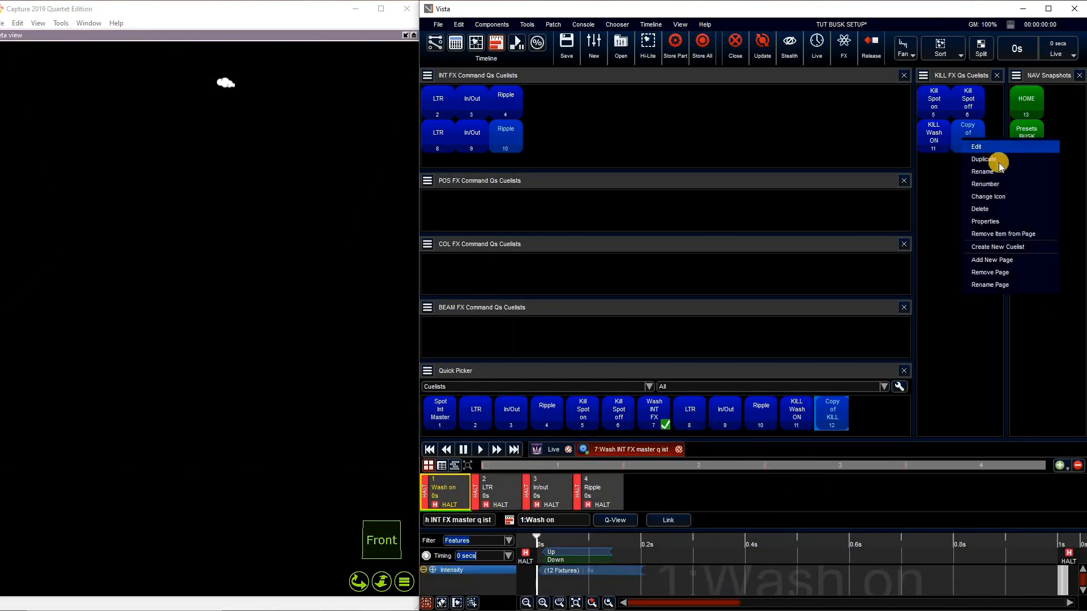
{"action": "left_click", "coordinate": [984, 172]}
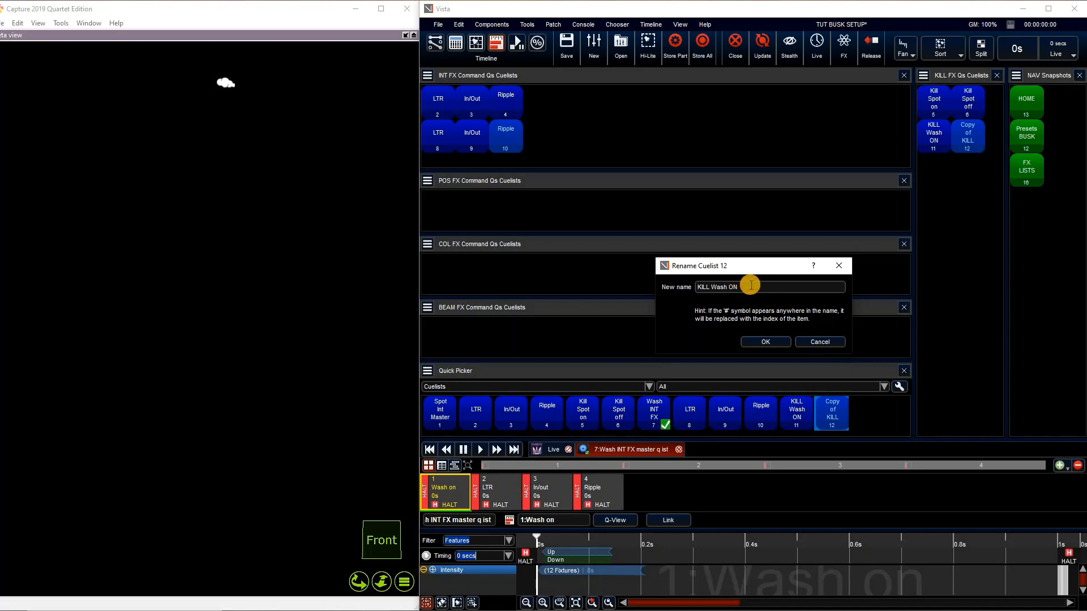
{"action": "key", "text": "shift"}
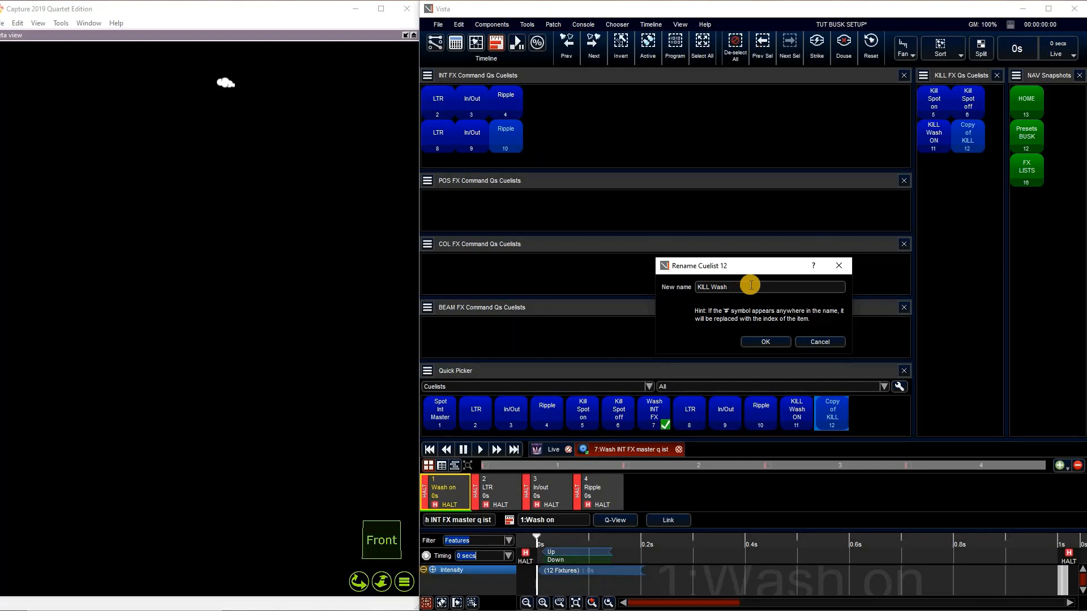
{"action": "left_click", "coordinate": [767, 343]}
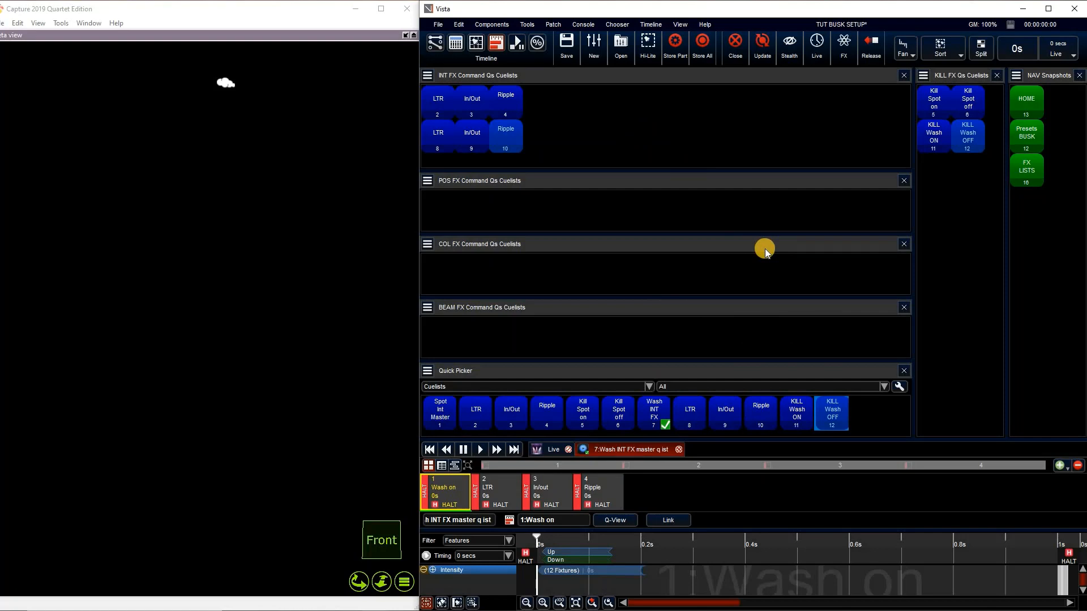
Test the spot and wash INT FX command cuelists together, and stop them with the kill cuelists
{"action": "left_click", "coordinate": [448, 104]}
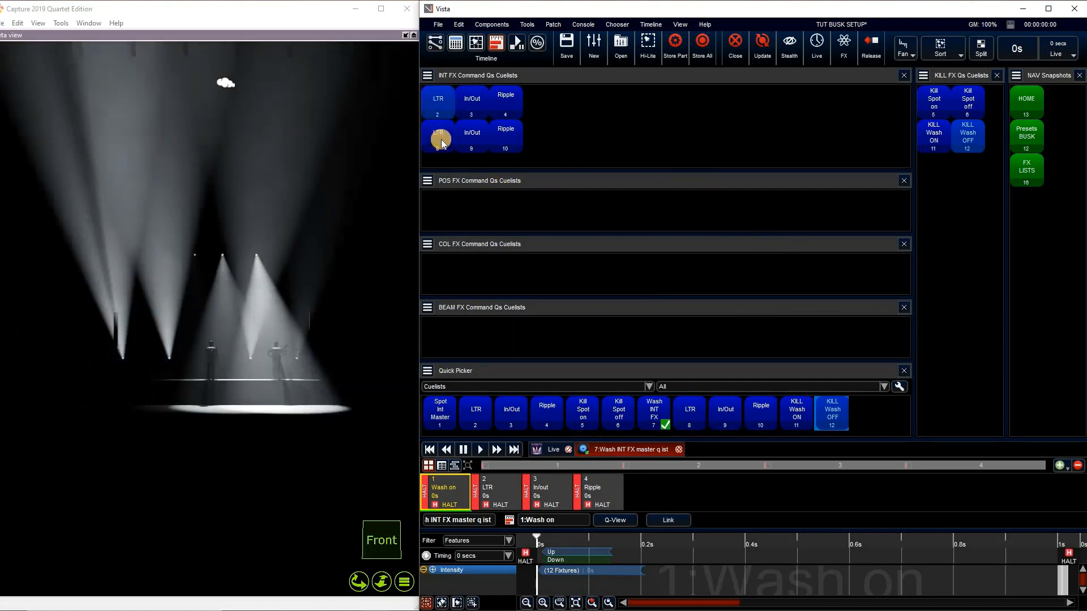
{"action": "left_click", "coordinate": [442, 141]}
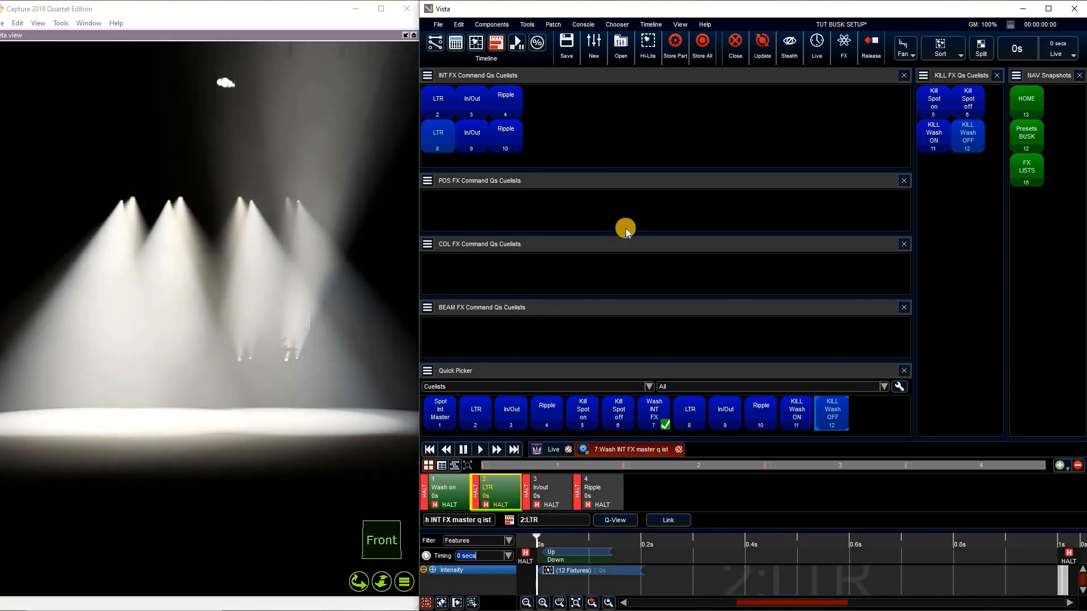
{"action": "left_click", "coordinate": [474, 136]}
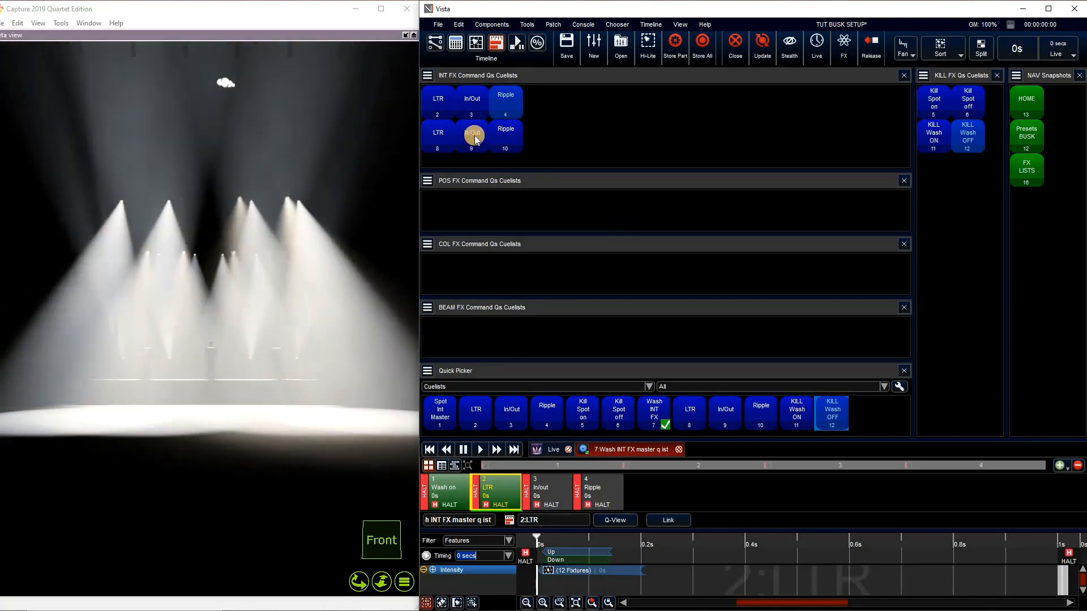
{"action": "left_click", "coordinate": [497, 135]}
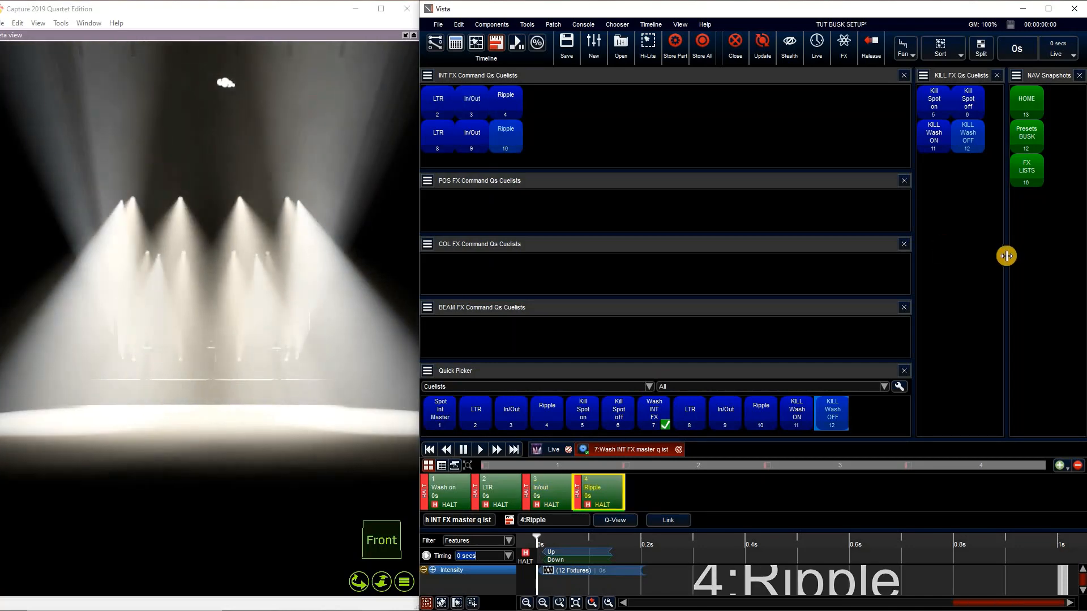
{"action": "left_click", "coordinate": [939, 136]}
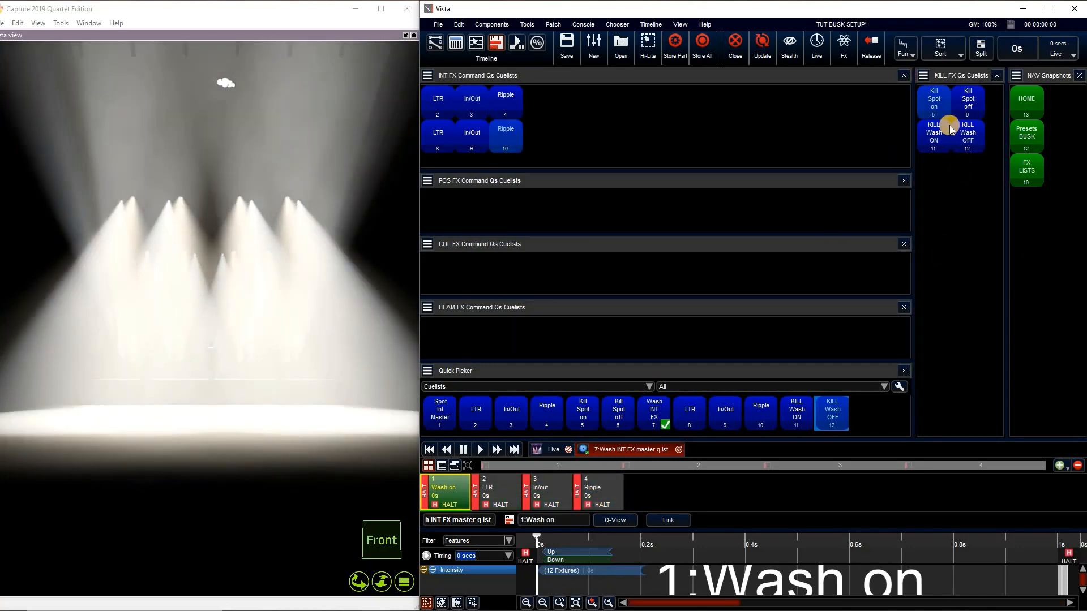
{"action": "left_click", "coordinate": [966, 125]}
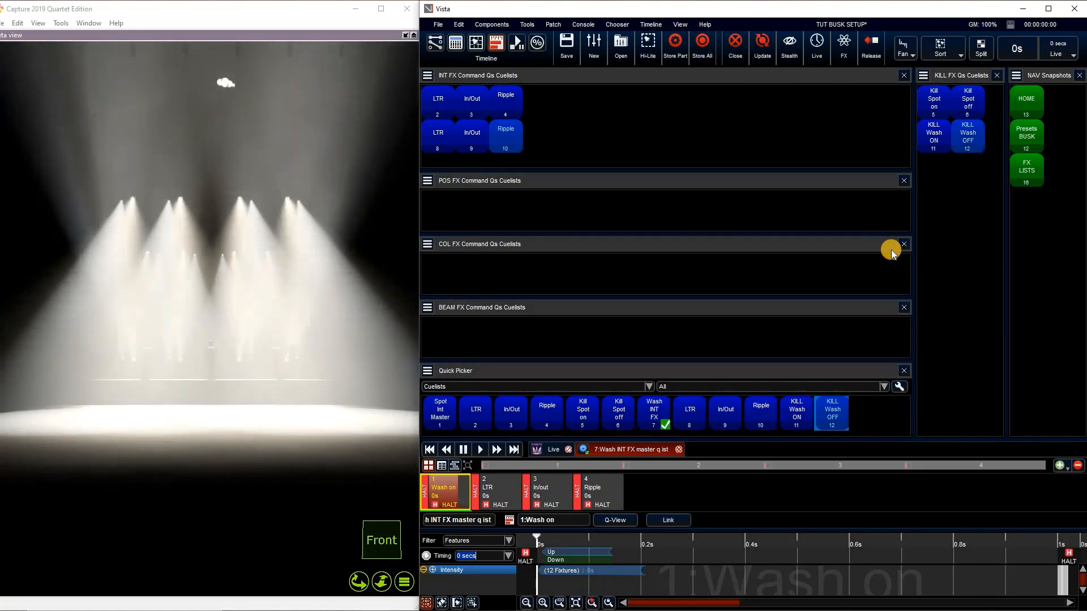
Show the console layout and filter its picker to the cuelists in the Master FX Lists group
{"action": "left_click", "coordinate": [456, 46]}
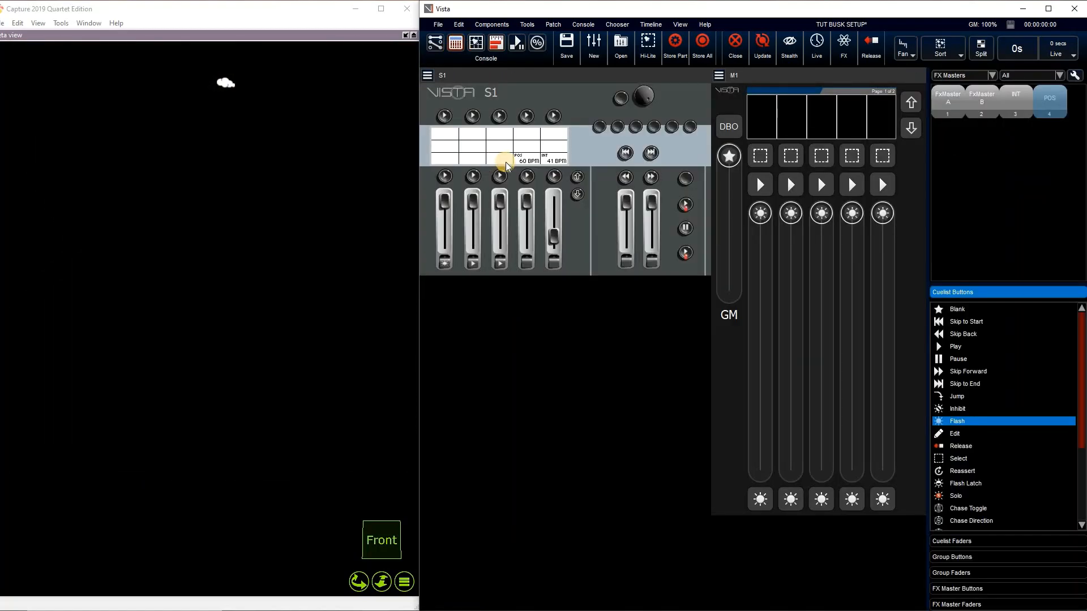
{"action": "left_click", "coordinate": [970, 82]}
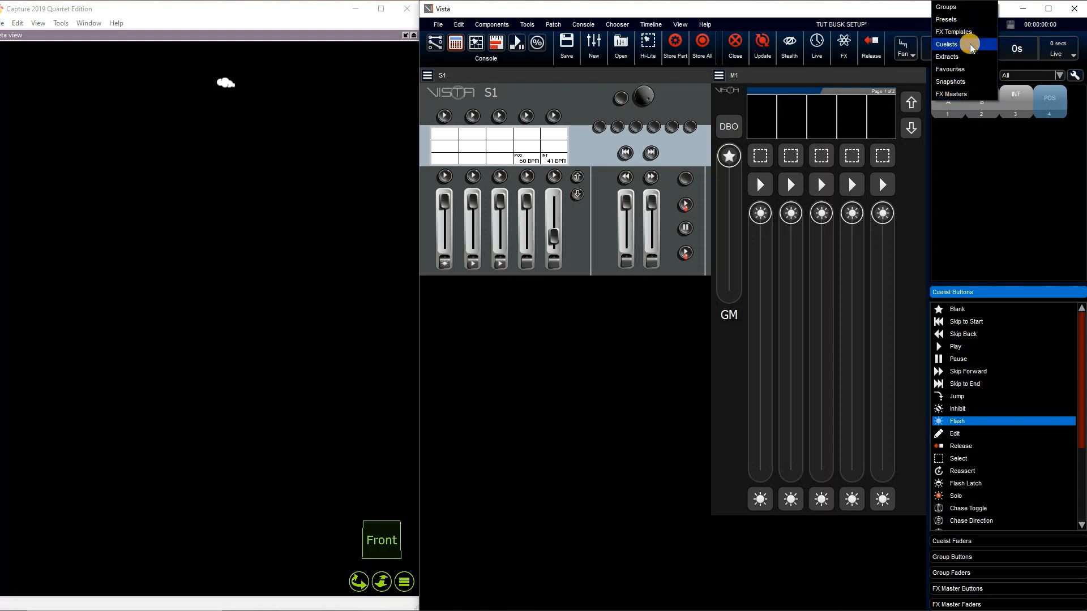
{"action": "left_click", "coordinate": [971, 44]}
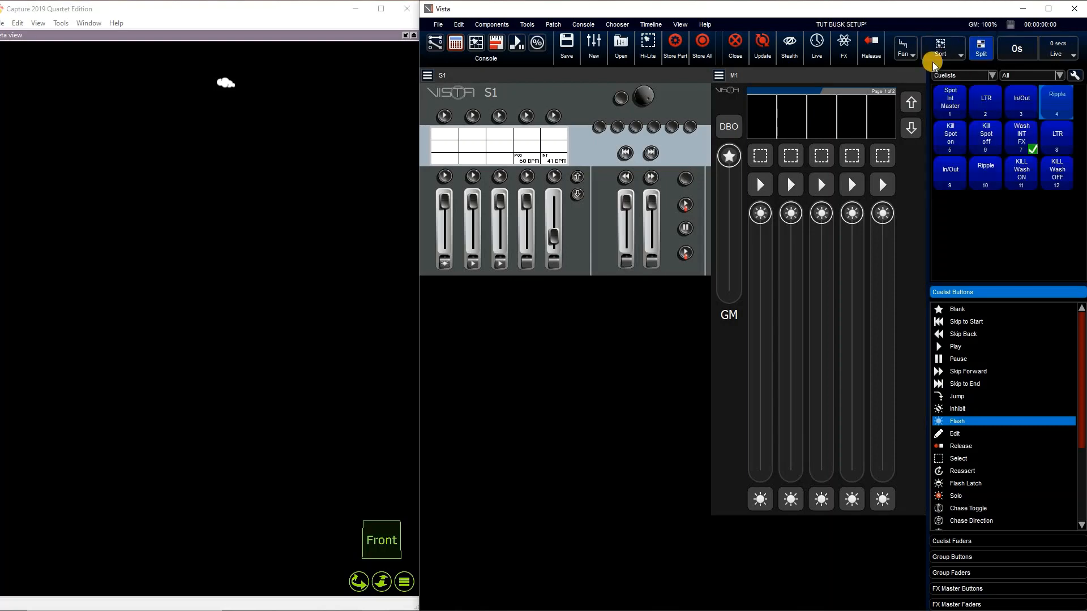
{"action": "left_click", "coordinate": [967, 74]}
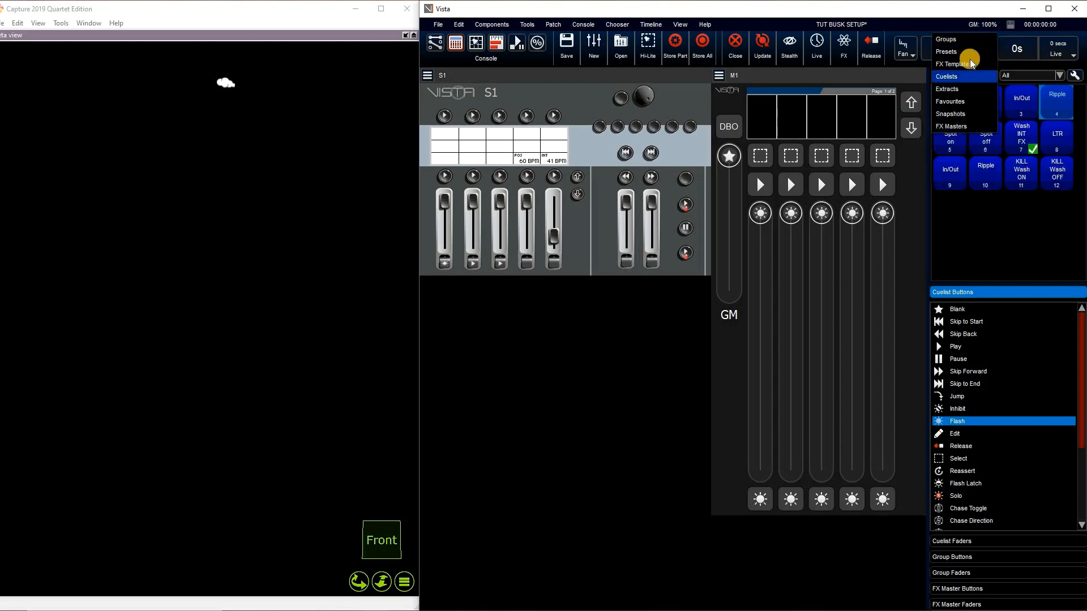
{"action": "left_click", "coordinate": [1017, 75]}
{"action": "left_click", "coordinate": [1040, 101]}
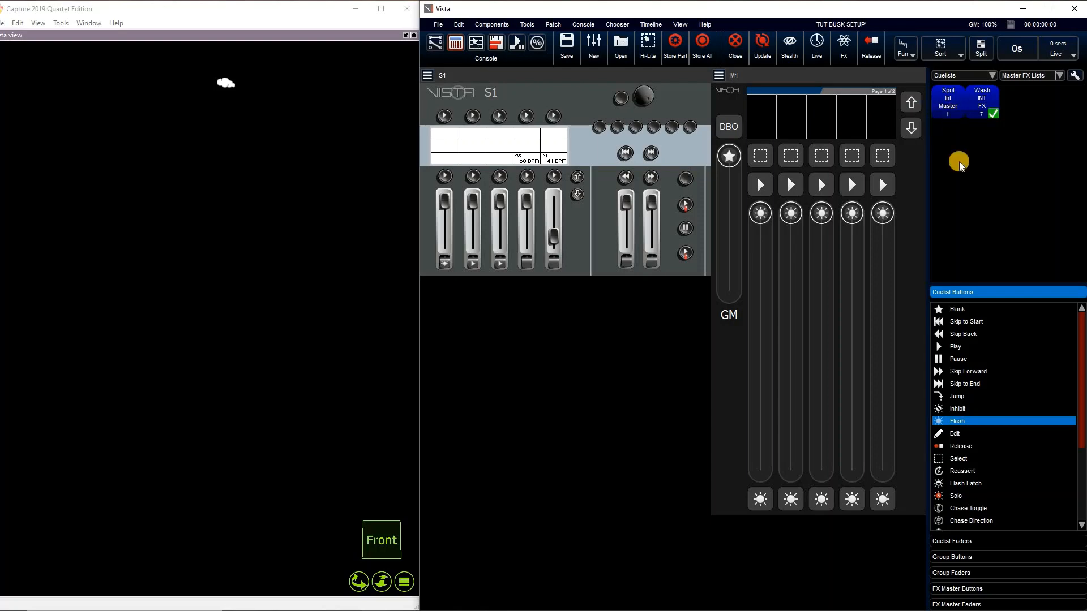
Assign Spot Int Master and Wash INT FX to the first two S1 playbacks and set their bottom buttons to Flash
{"action": "left_click", "coordinate": [954, 106]}
{"action": "left_click_drag", "start_coordinate": [955, 107], "coordinate": [442, 165]}
{"action": "left_click_drag", "start_coordinate": [983, 106], "coordinate": [479, 163]}
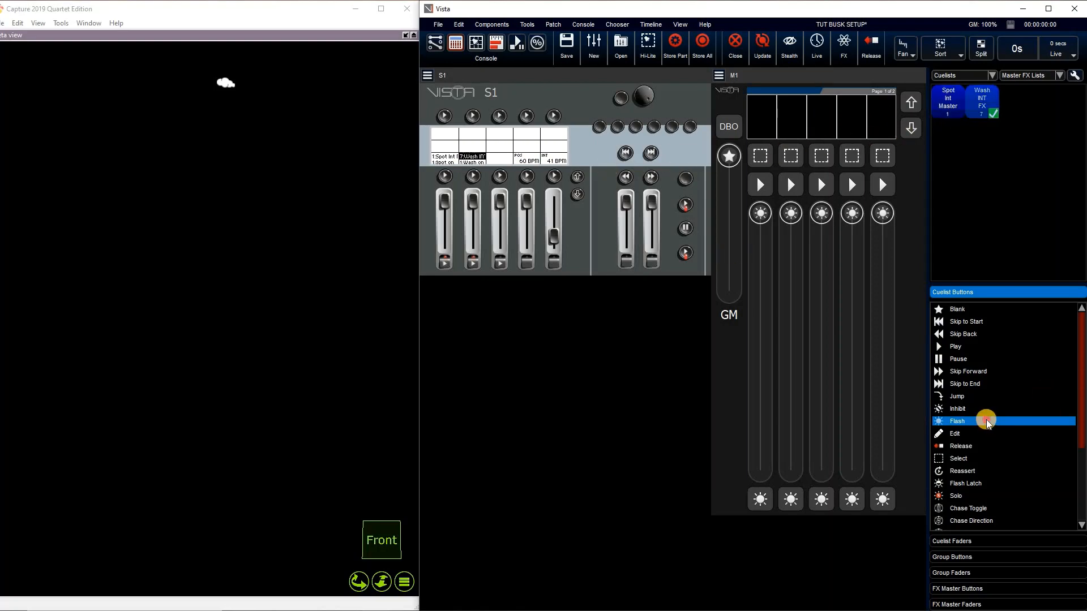
{"action": "left_click_drag", "start_coordinate": [988, 423], "coordinate": [451, 272]}
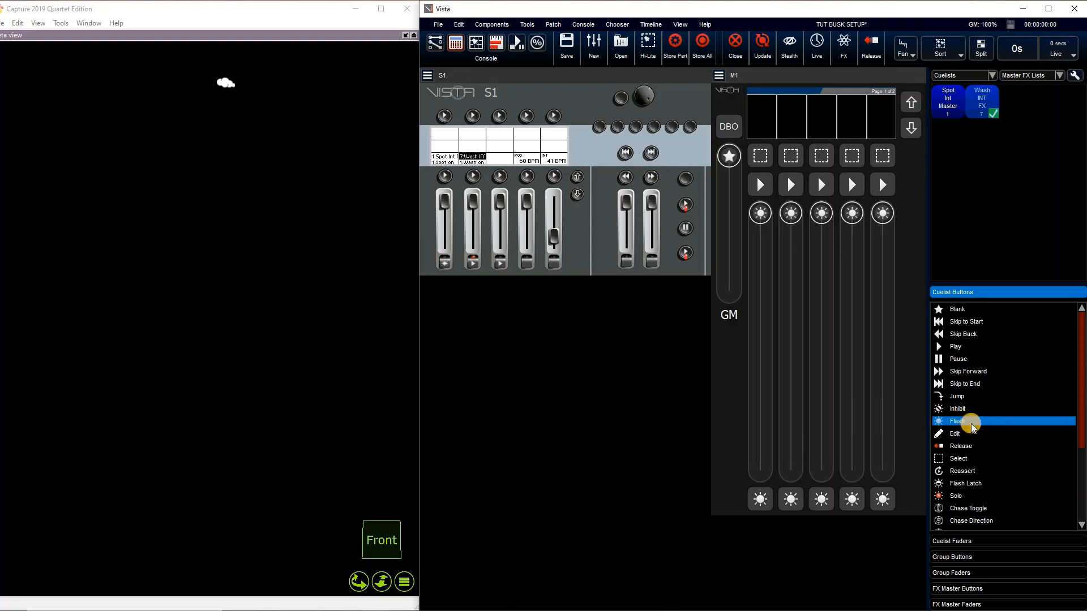
{"action": "left_click_drag", "start_coordinate": [972, 424], "coordinate": [469, 265]}
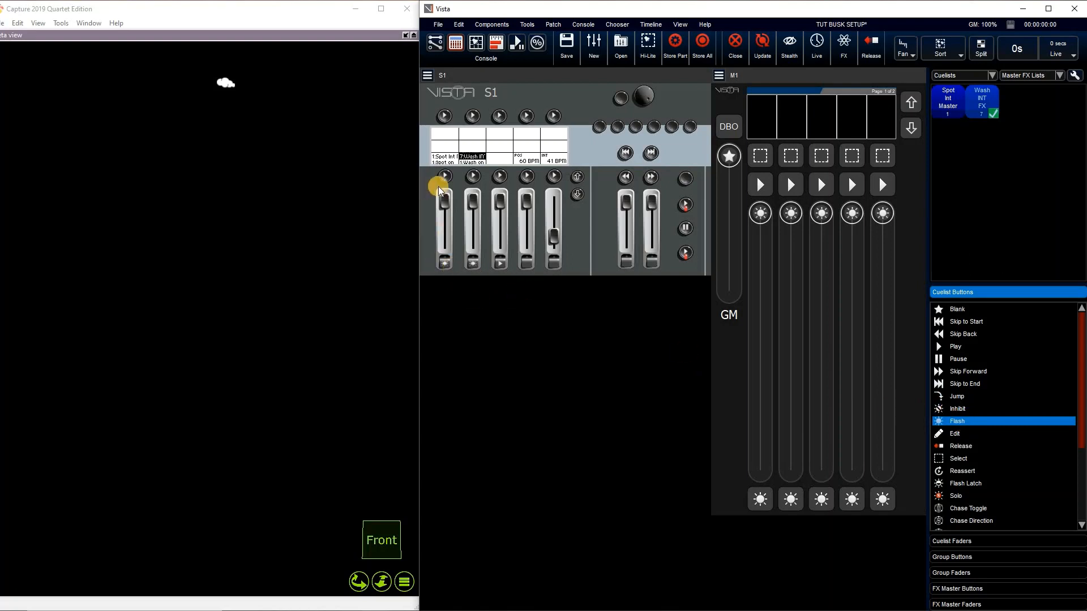
Lower the spot and wash master playback faders on S1 to zero
{"action": "left_click_drag", "start_coordinate": [472, 208], "coordinate": [470, 258]}
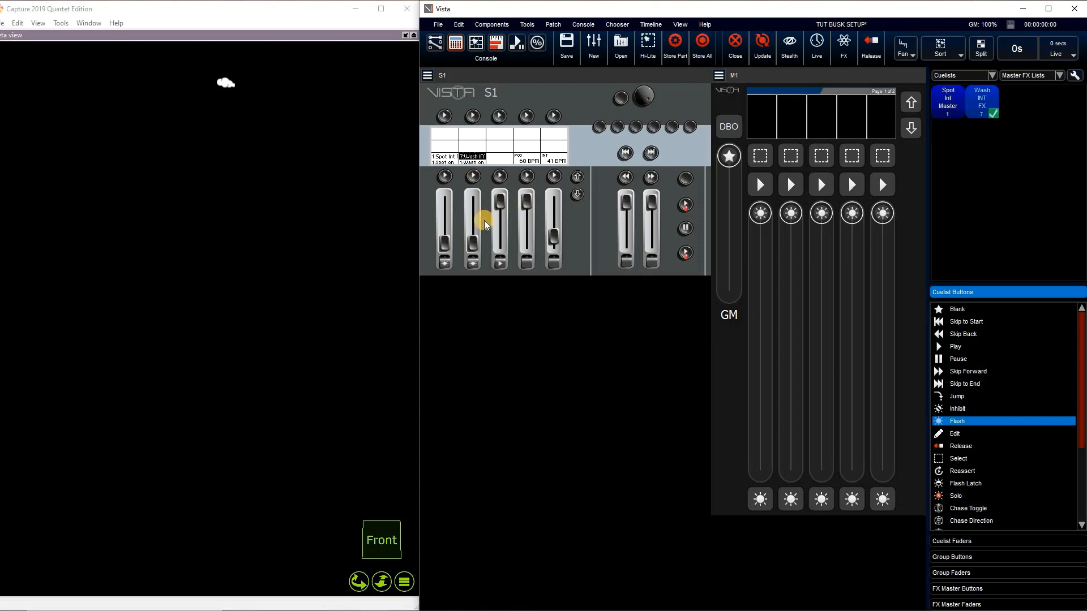
{"action": "left_click", "coordinate": [476, 46]}
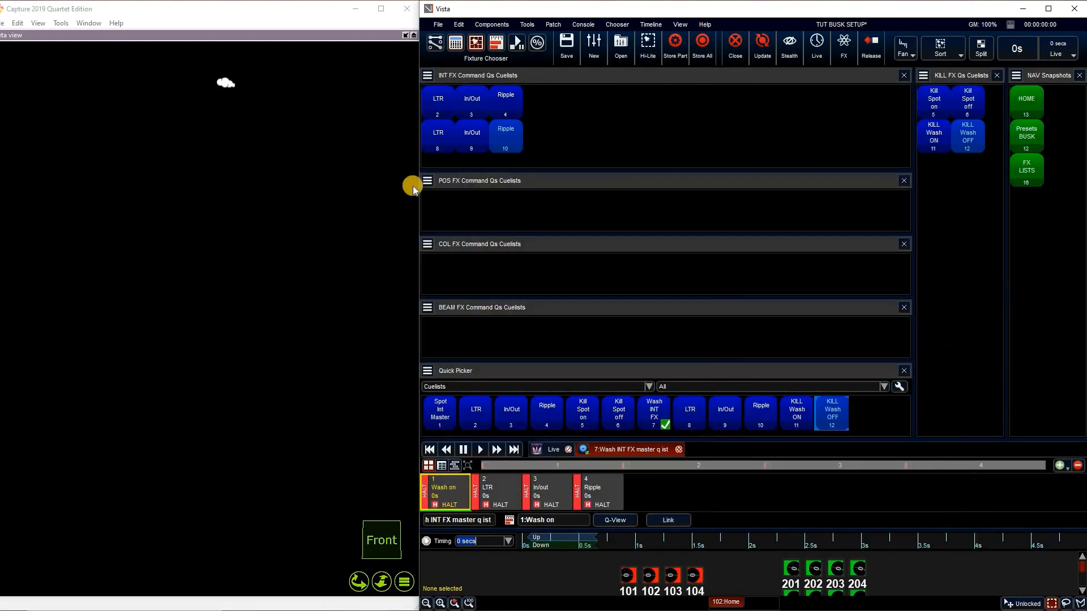
{"action": "left_click", "coordinate": [456, 44]}
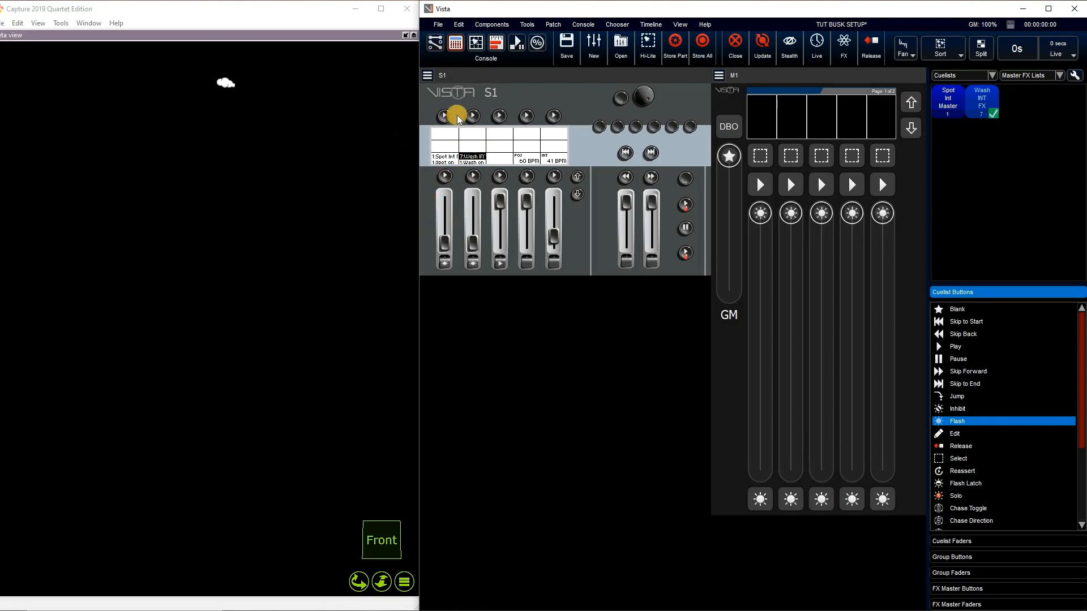
{"action": "left_click", "coordinate": [479, 51]}
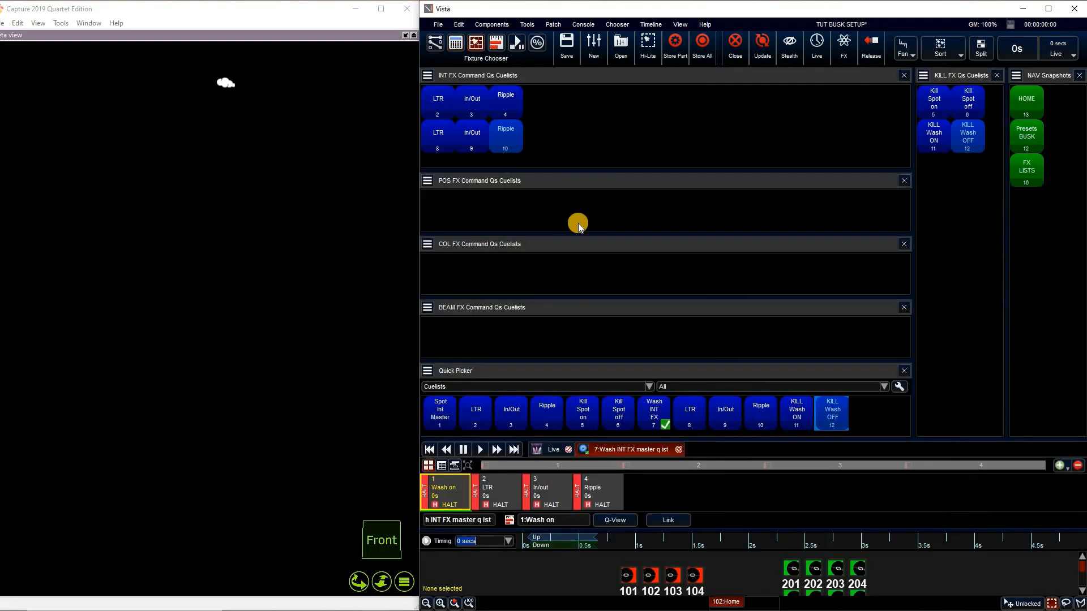
{"action": "left_click", "coordinate": [457, 43]}
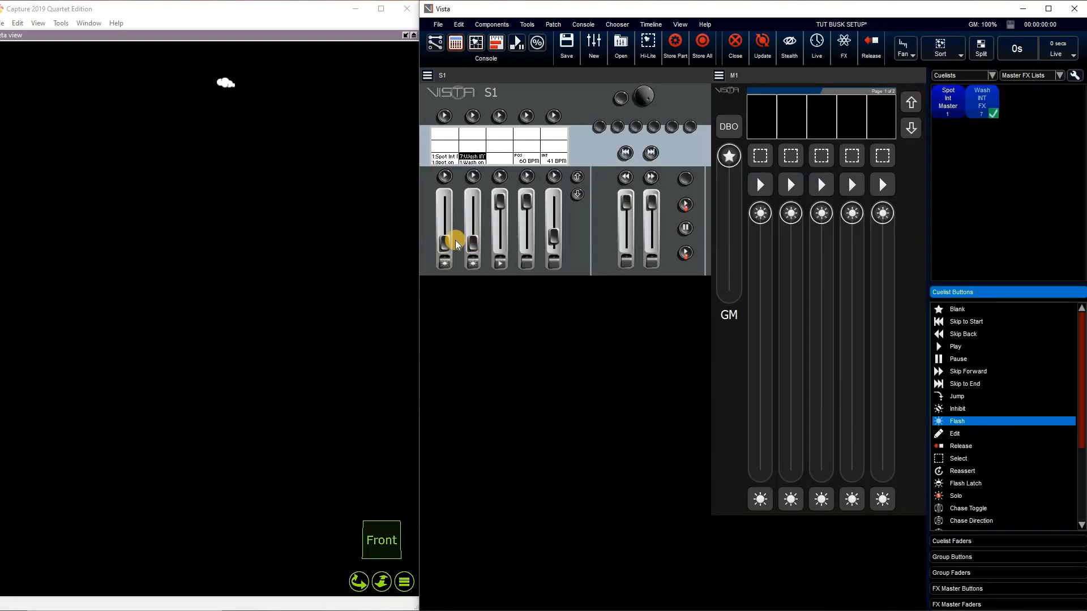
Flash the spot master playback with its fader down, and release the playbacks
{"action": "left_click_drag", "start_coordinate": [448, 193], "coordinate": [444, 259]}
{"action": "left_click", "coordinate": [445, 261]}
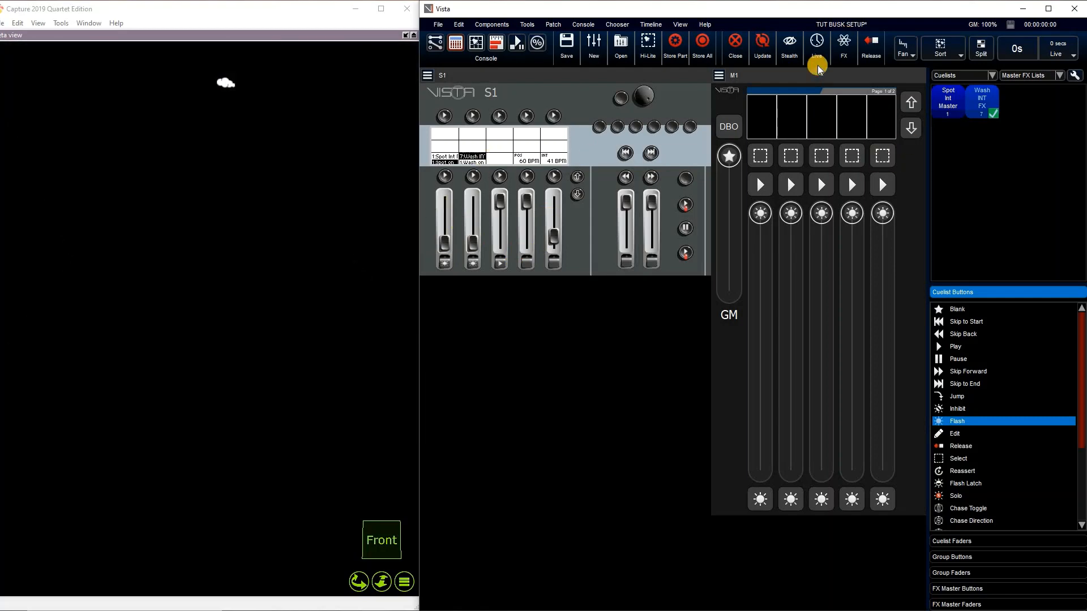
{"action": "left_click", "coordinate": [875, 53]}
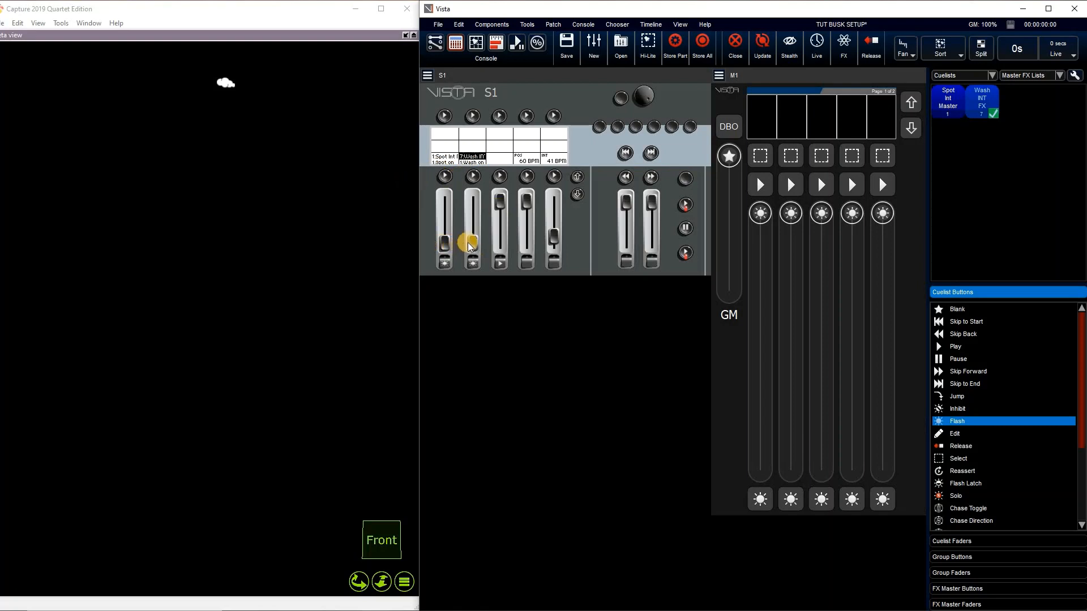
Test the spot and wash master playbacks on S1 by moving their faders and flashing them
{"action": "left_click_drag", "start_coordinate": [468, 243], "coordinate": [446, 242]}
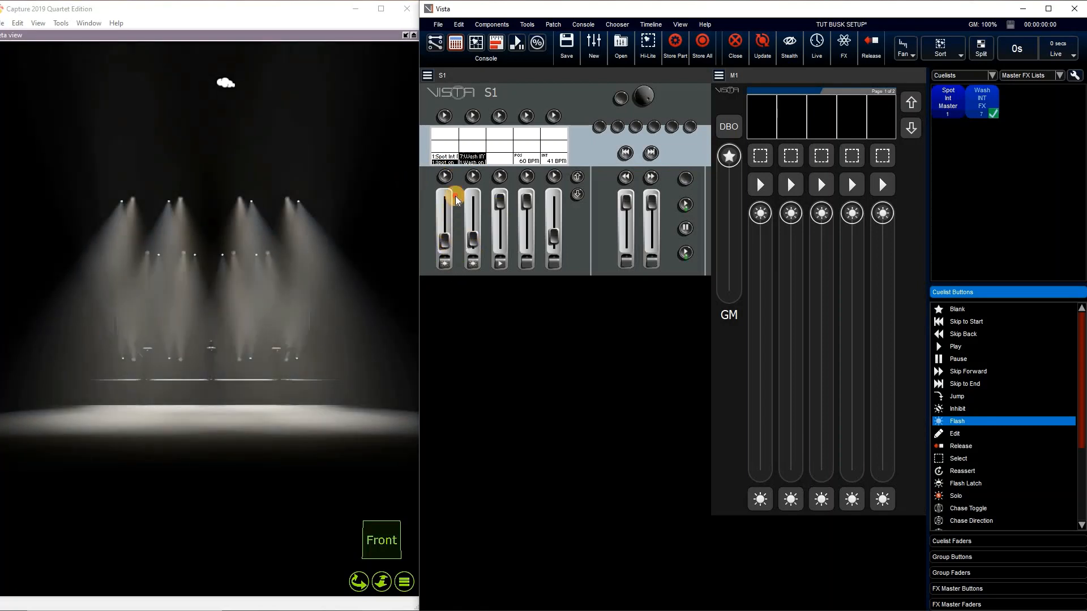
{"action": "mouse_move", "coordinate": [456, 197]}
{"action": "left_mouse_down"}
{"action": "mouse_move", "coordinate": [445, 249]}
{"action": "mouse_move", "coordinate": [481, 205]}
{"action": "mouse_move", "coordinate": [472, 255]}
{"action": "mouse_move", "coordinate": [451, 232]}
{"action": "mouse_move", "coordinate": [445, 247]}
{"action": "mouse_move", "coordinate": [476, 242]}
{"action": "mouse_move", "coordinate": [466, 252]}
{"action": "mouse_move", "coordinate": [454, 206]}
{"action": "left_mouse_up"}
{"action": "left_click", "coordinate": [446, 264]}
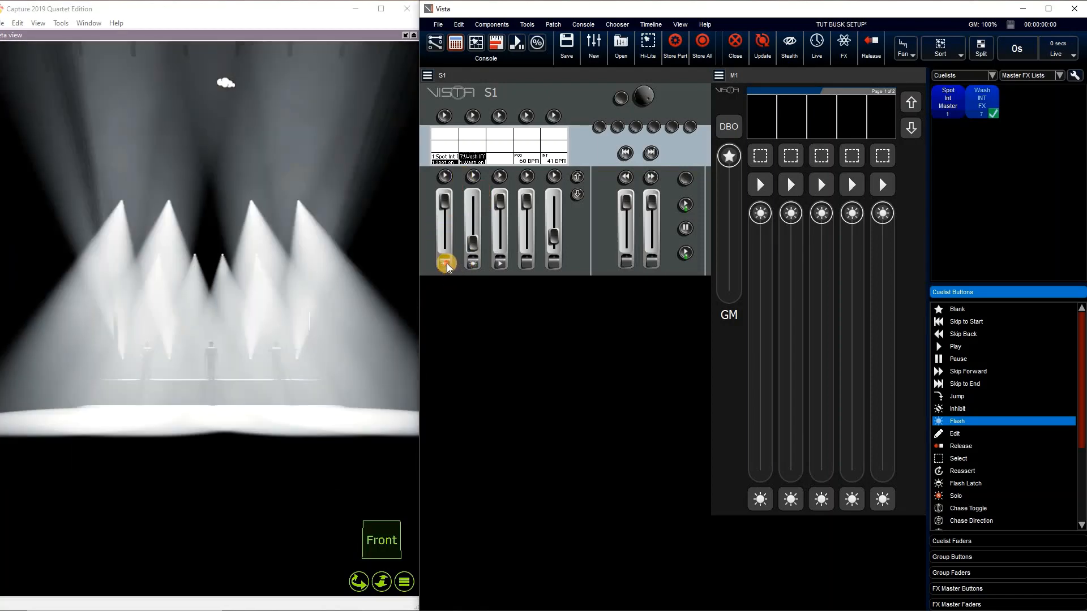
{"action": "left_click", "coordinate": [474, 265]}
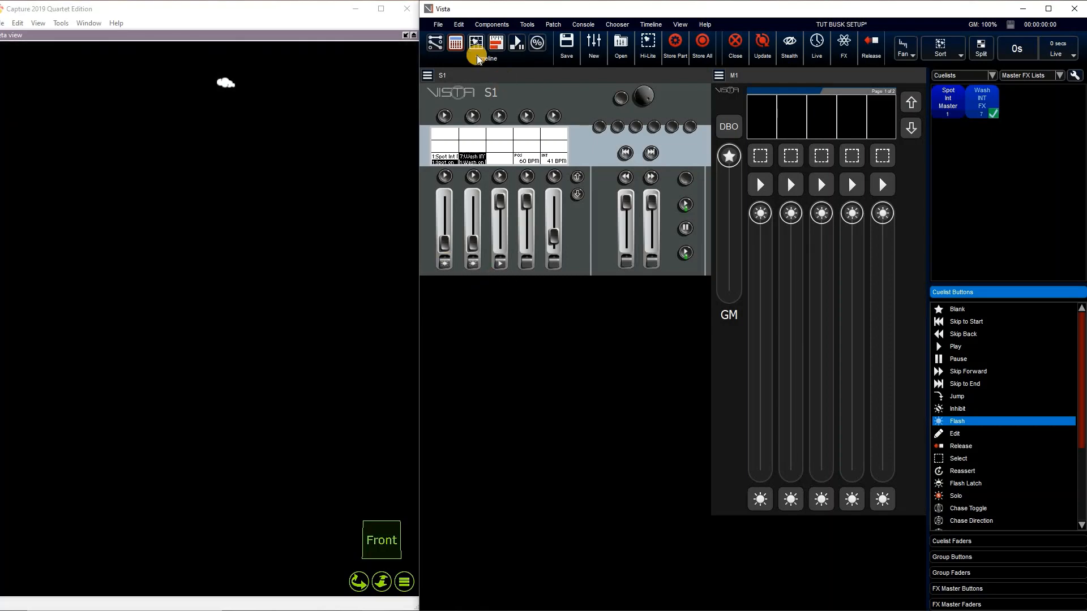
{"action": "left_click", "coordinate": [445, 248]}
{"action": "left_click", "coordinate": [474, 175]}
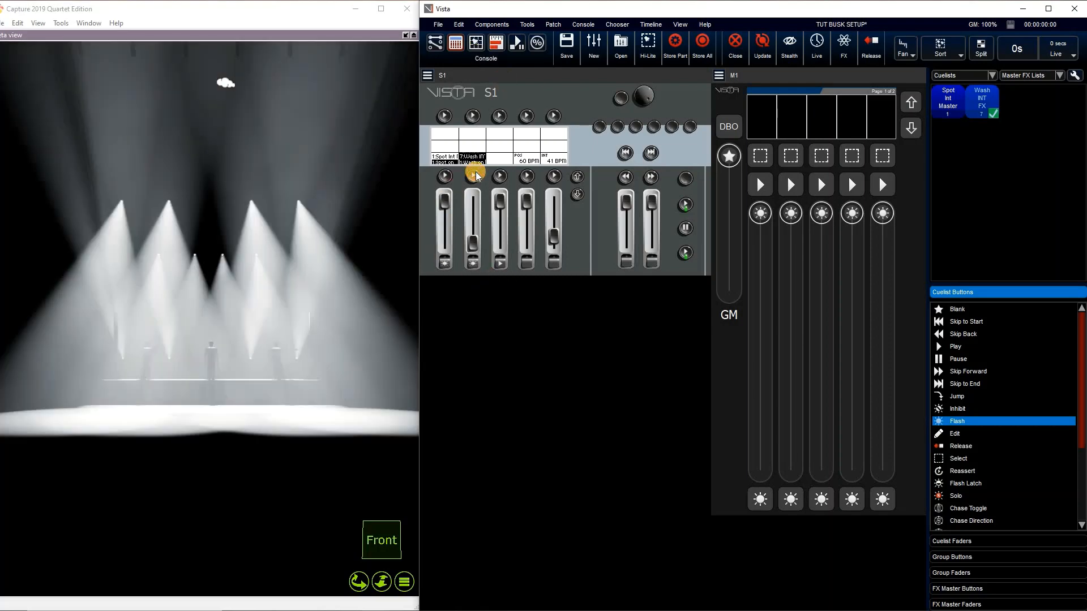
{"action": "left_click", "coordinate": [443, 249]}
Trigger the spot Ripple and In/Out command cuelists and raise the spot master fader to test each effect
{"action": "left_click", "coordinate": [480, 47]}
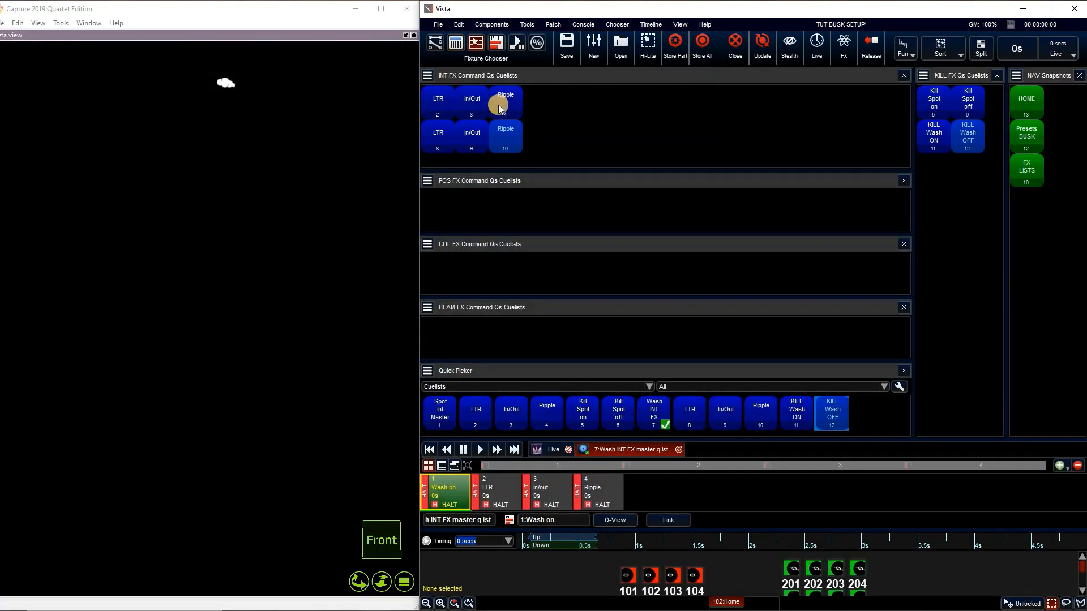
{"action": "left_click", "coordinate": [499, 106]}
{"action": "left_click", "coordinate": [525, 204]}
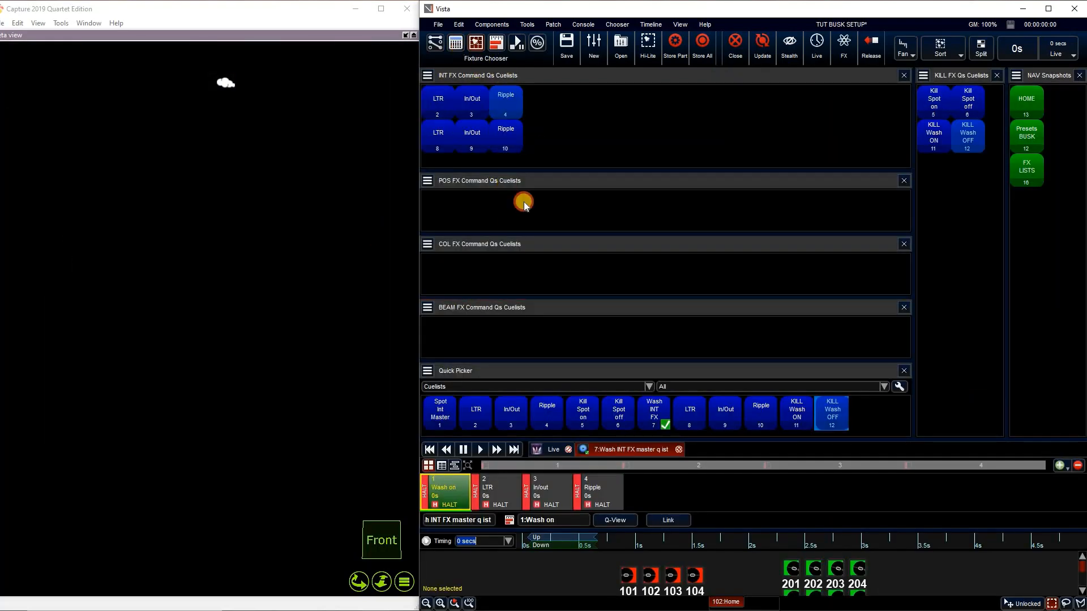
{"action": "key", "text": "F2"}
{"action": "mouse_move", "coordinate": [448, 236]}
{"action": "left_mouse_down"}
{"action": "mouse_move", "coordinate": [436, 283]}
{"action": "mouse_move", "coordinate": [444, 204]}
{"action": "mouse_move", "coordinate": [440, 241]}
{"action": "left_mouse_up"}
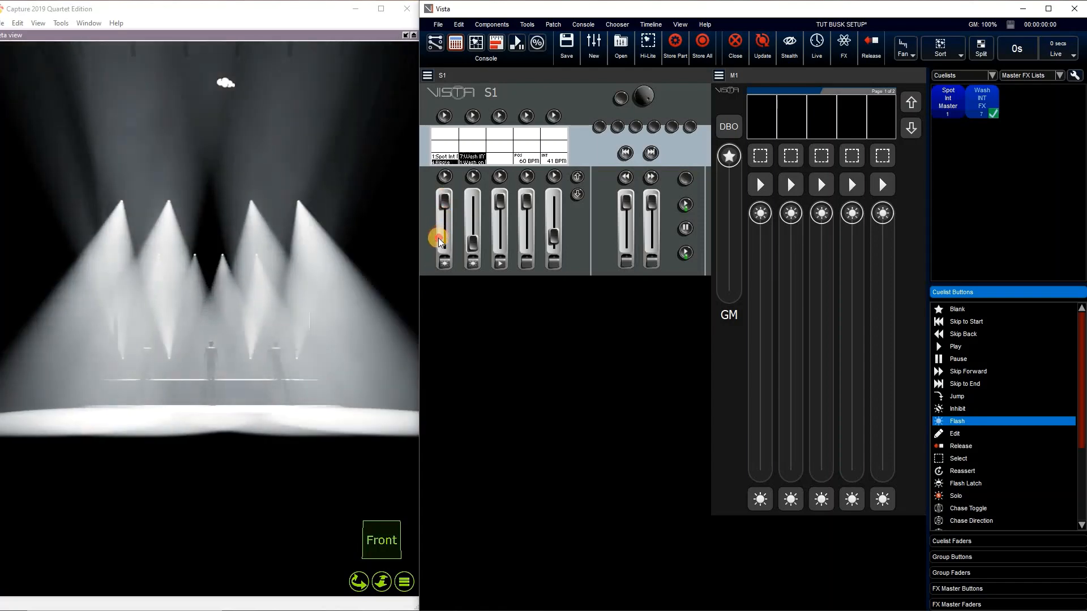
{"action": "left_click", "coordinate": [469, 52]}
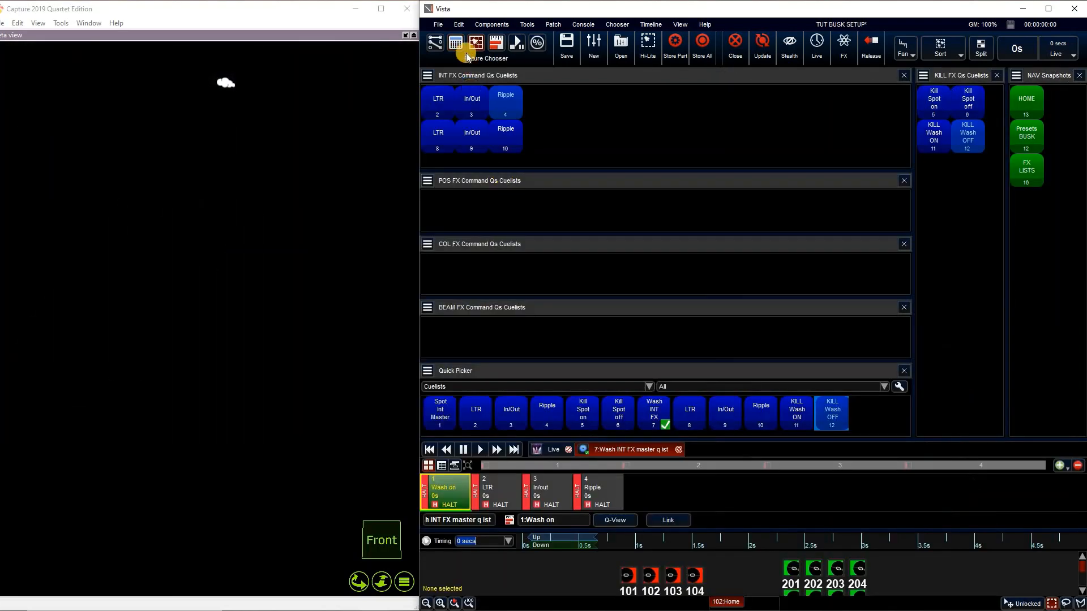
{"action": "left_click_drag", "start_coordinate": [446, 241], "coordinate": [451, 189]}
Set the INT FX master rate to 109 BPM and assign the Tap Rate function to the FX master playback buttons on S1
{"action": "left_click", "coordinate": [553, 263]}
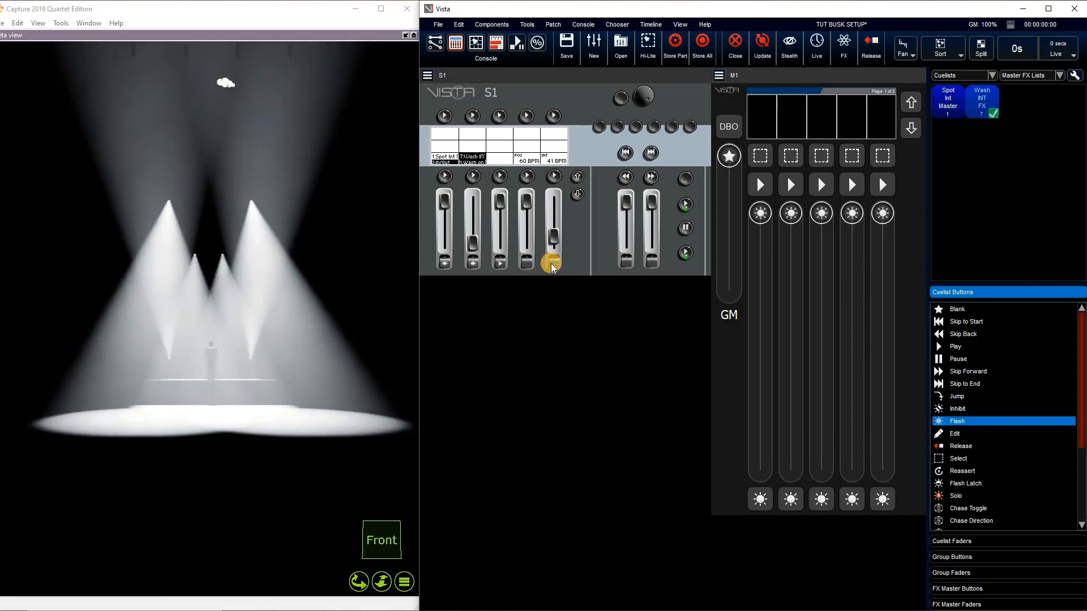
{"action": "left_click_drag", "start_coordinate": [553, 237], "coordinate": [553, 224]}
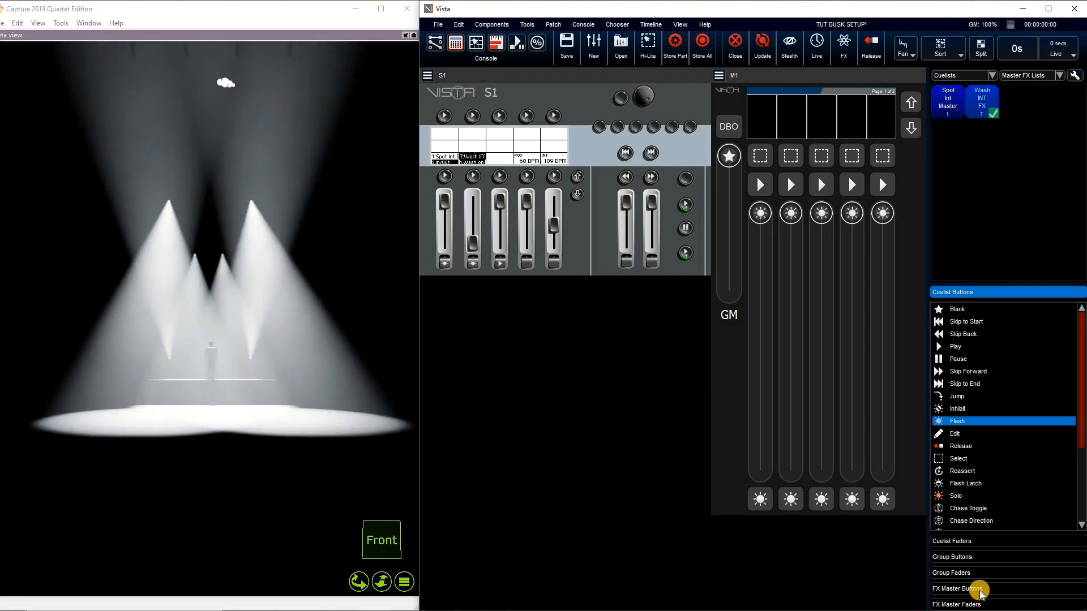
{"action": "left_click", "coordinate": [957, 589]}
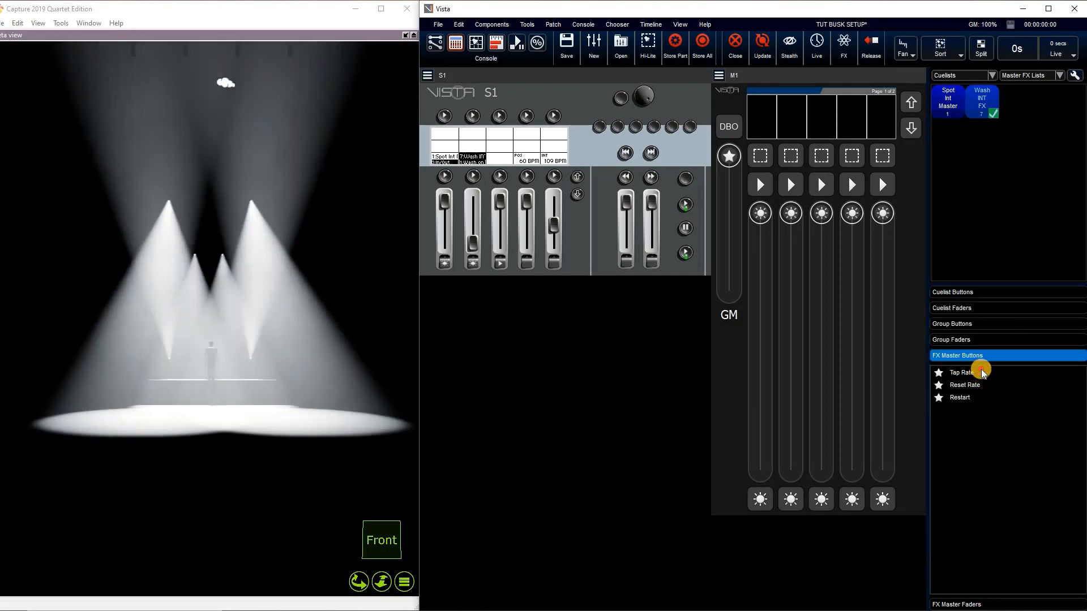
{"action": "left_click", "coordinate": [983, 373]}
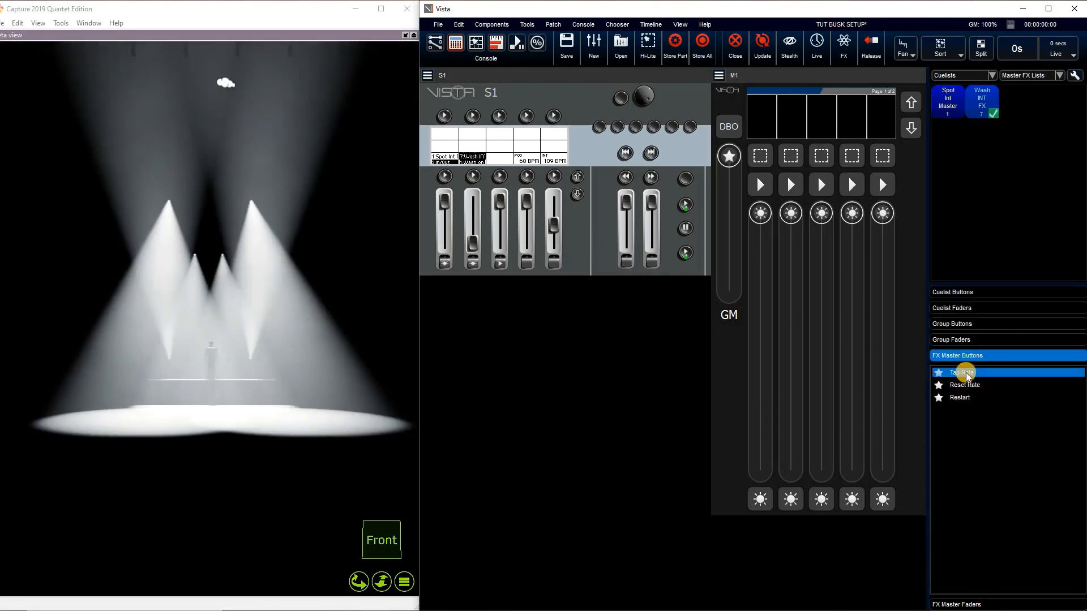
{"action": "left_click_drag", "start_coordinate": [966, 373], "coordinate": [529, 264]}
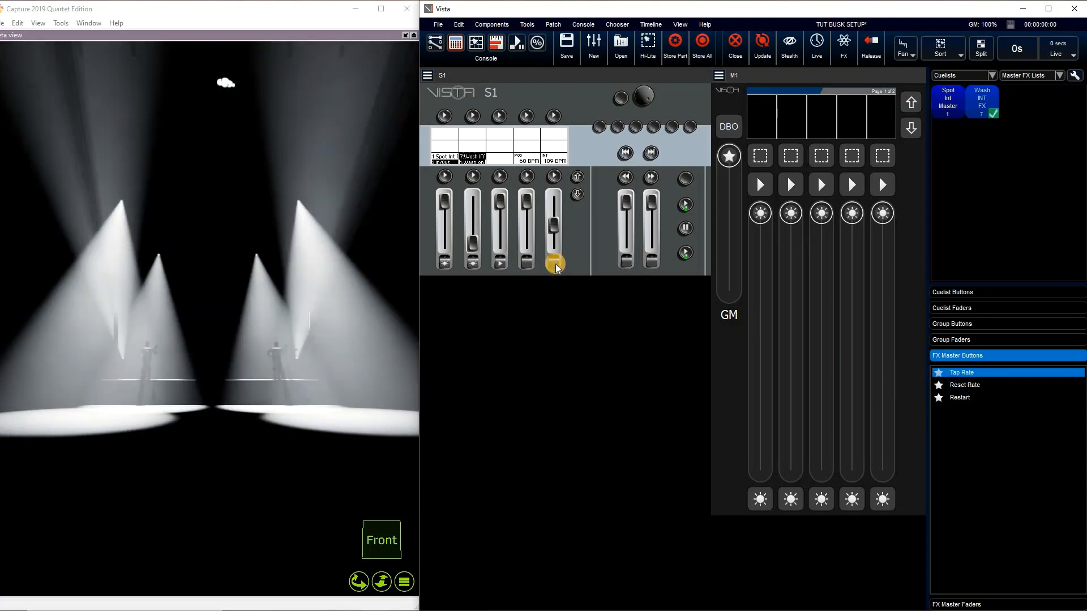
Tap in a new INT FX master rate of about 153 BPM
{"action": "left_click", "coordinate": [555, 264]}
{"action": "left_click", "coordinate": [555, 263]}
{"action": "left_click", "coordinate": [555, 264]}
{"action": "left_click", "coordinate": [555, 264]}
{"action": "left_click", "coordinate": [556, 265]}
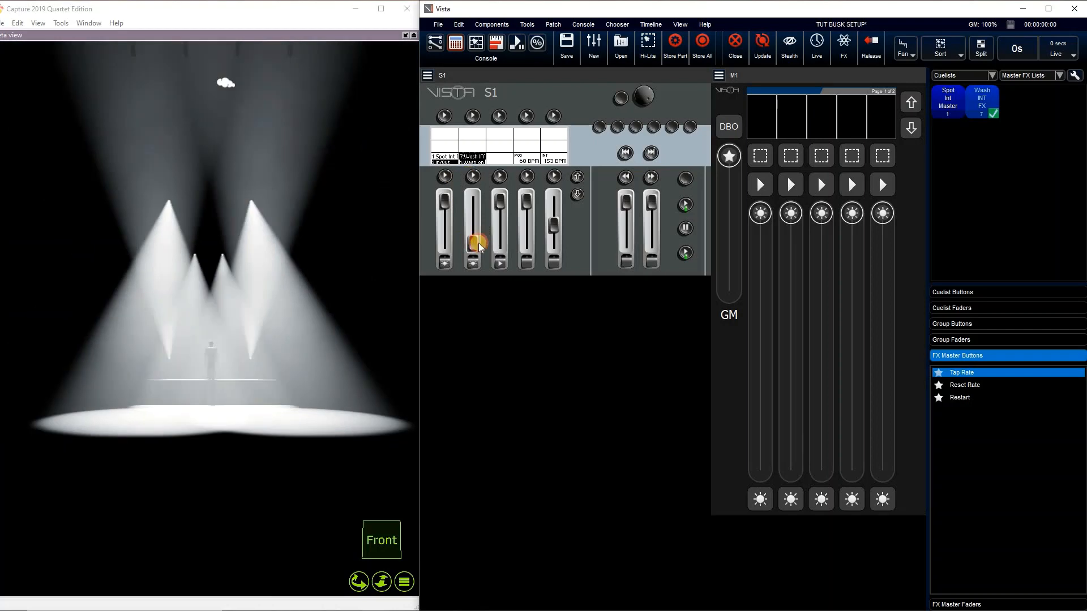
Raise the wash master fader partway and trigger the wash LTR command cuelist (8)
{"action": "left_click_drag", "start_coordinate": [478, 246], "coordinate": [474, 215]}
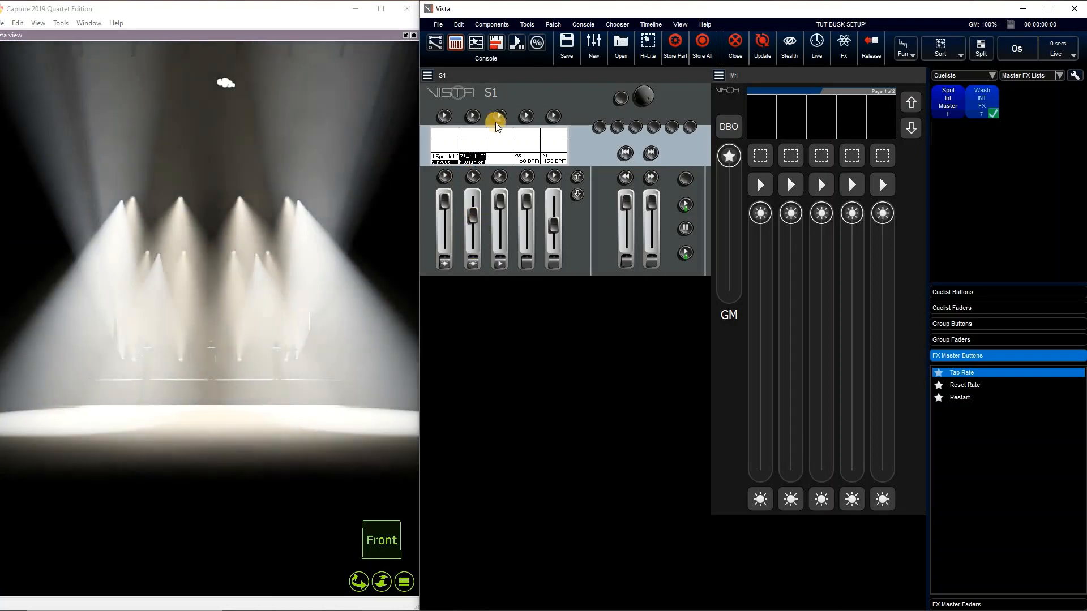
{"action": "left_click", "coordinate": [474, 43]}
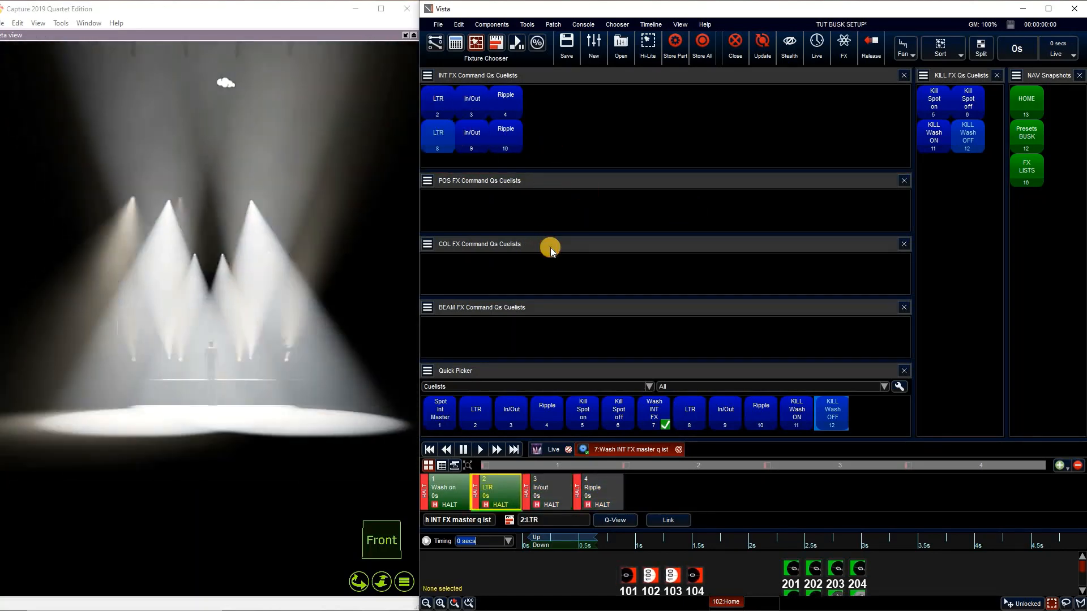
{"action": "left_click", "coordinate": [456, 42]}
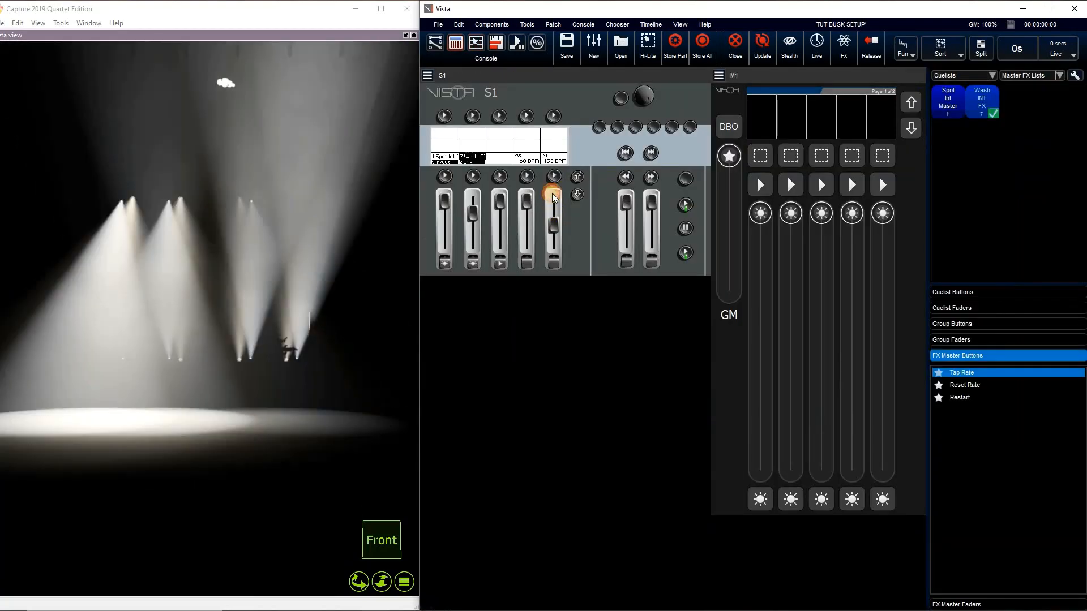
Slow the INT FX master to 37 BPM and trigger the spot Ripple command cuelist (4)
{"action": "left_click_drag", "start_coordinate": [554, 196], "coordinate": [551, 240]}
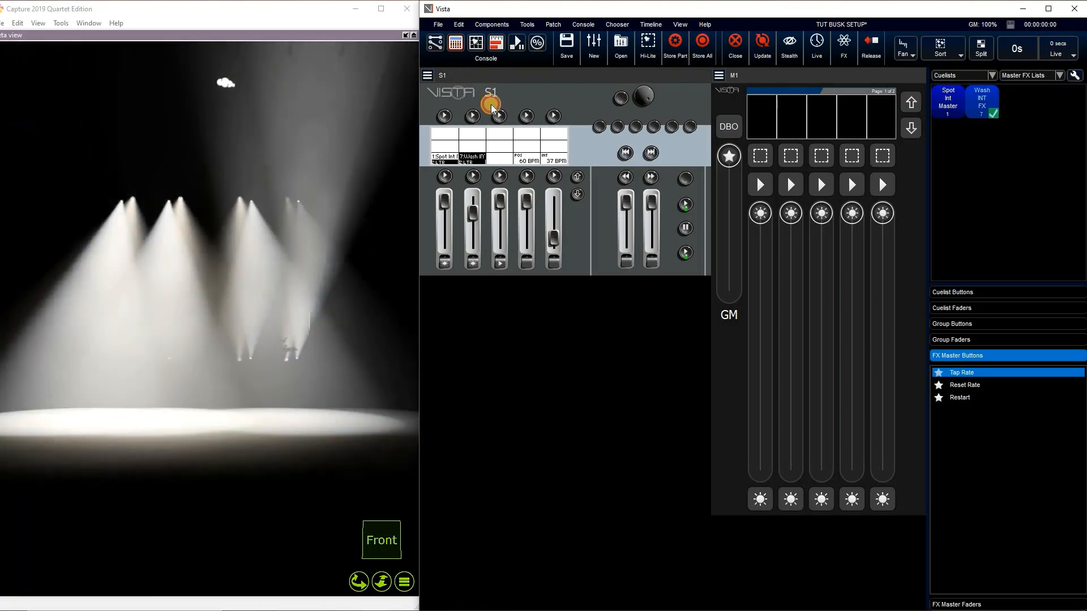
{"action": "left_click", "coordinate": [476, 42]}
{"action": "left_click", "coordinate": [519, 108]}
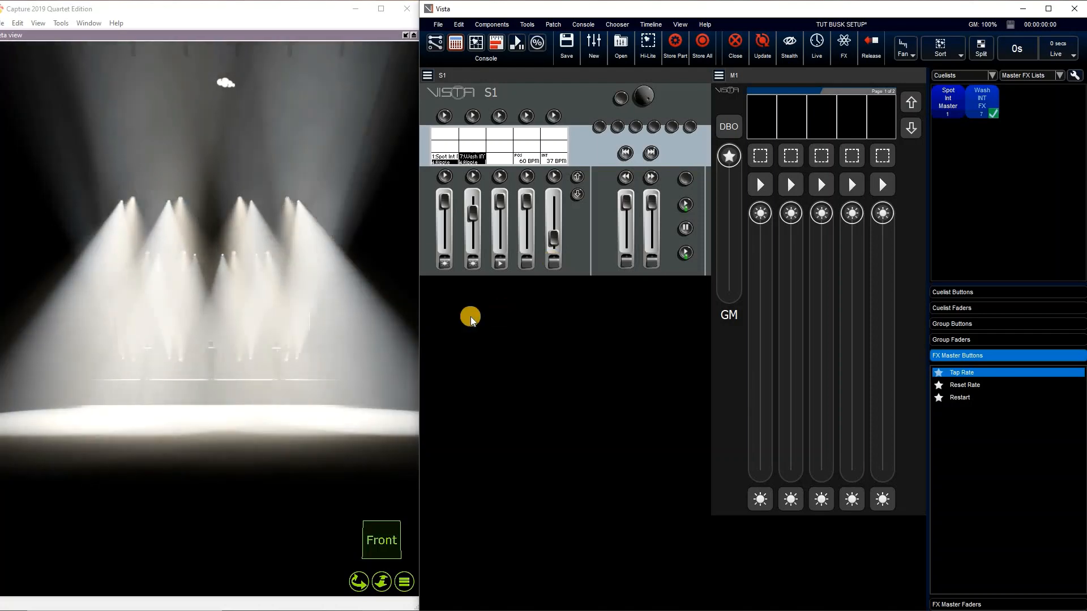
Stop the wash effect with KILL Wash ON and release the wash output with KILL Wash OFF
{"action": "left_click", "coordinate": [477, 45]}
{"action": "left_click", "coordinate": [927, 140]}
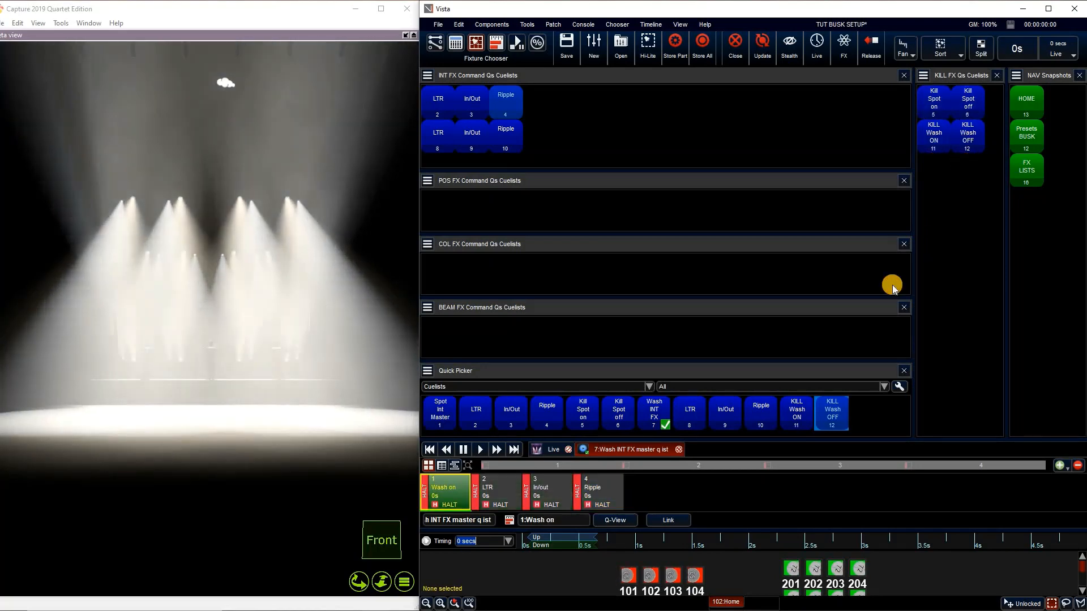
{"action": "left_click", "coordinate": [967, 138]}
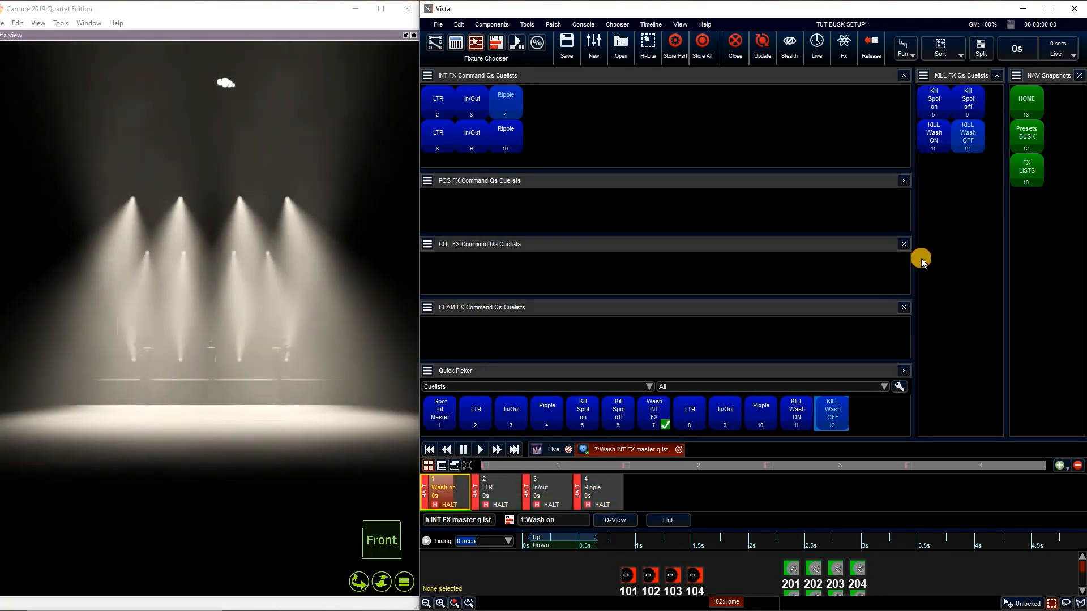